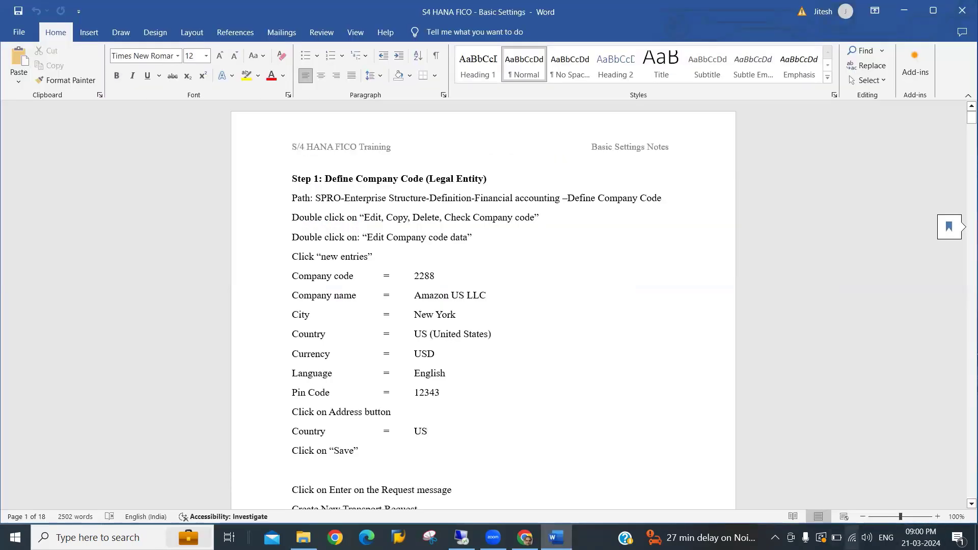
pyautogui.click(329, 179)
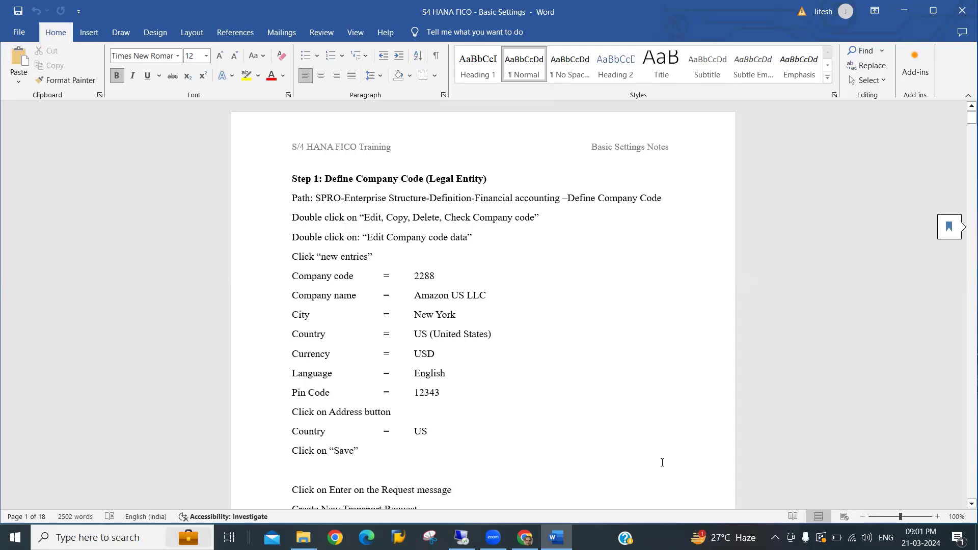
pyautogui.click(644, 411)
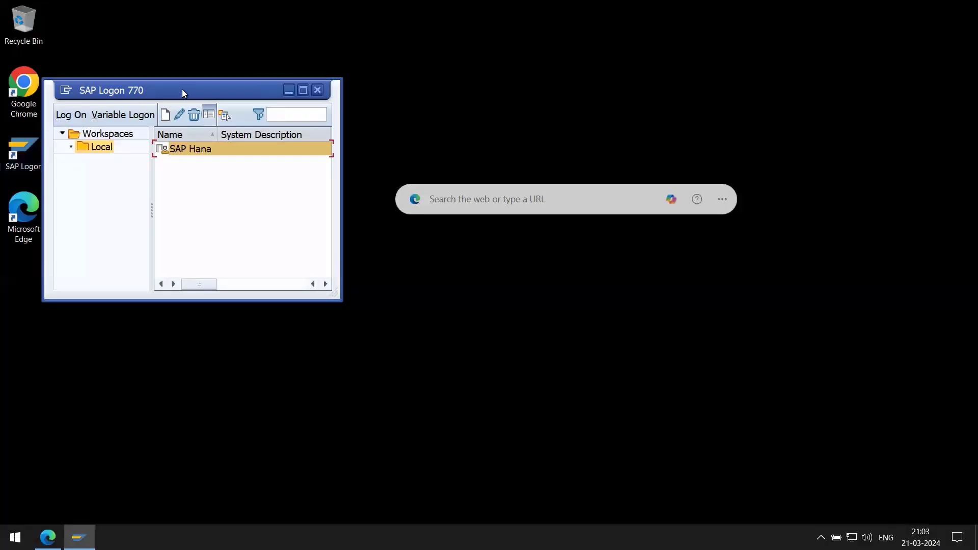
# Log on to the SAP Hana system with the saved user name and the account password.
pyautogui.doubleClick(192, 148)
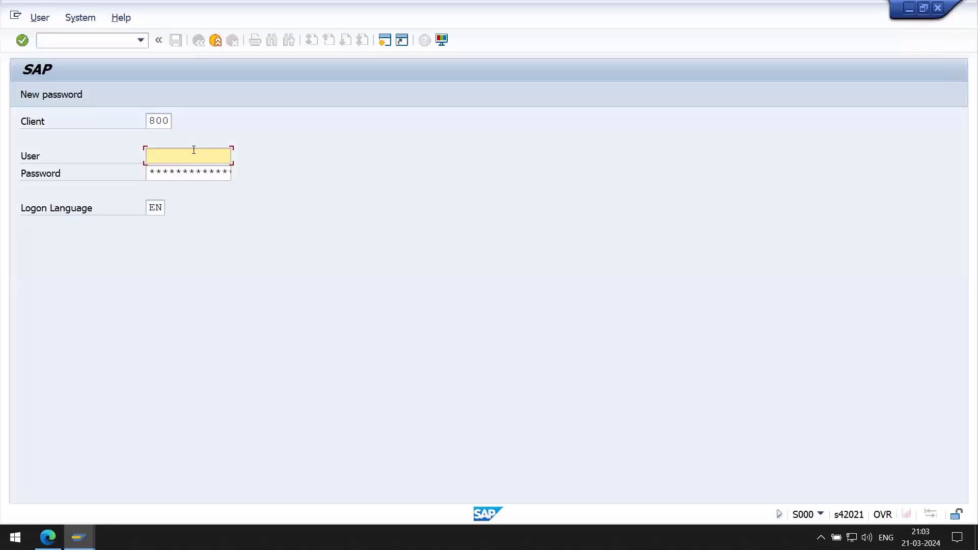
pyautogui.click(194, 149)
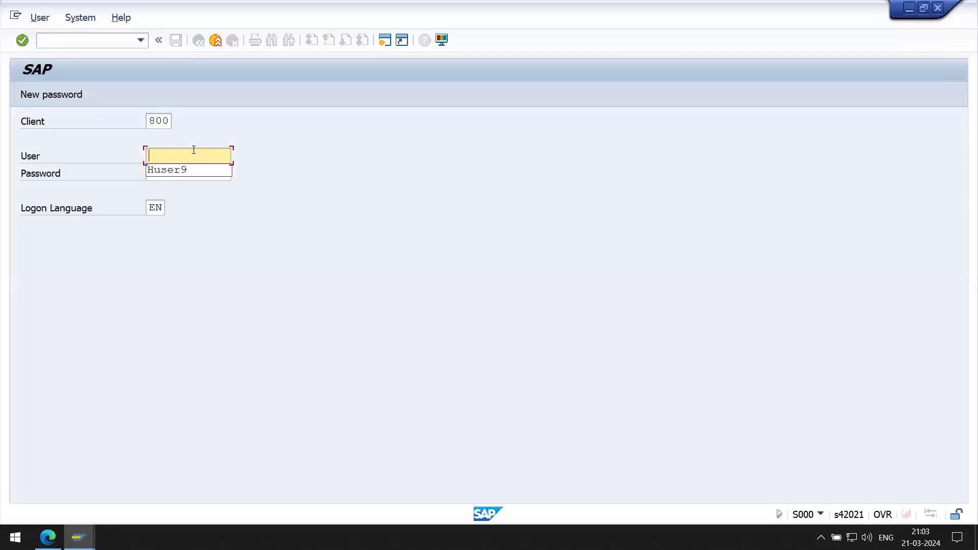
pyautogui.press('Down')
pyautogui.press('Tab')
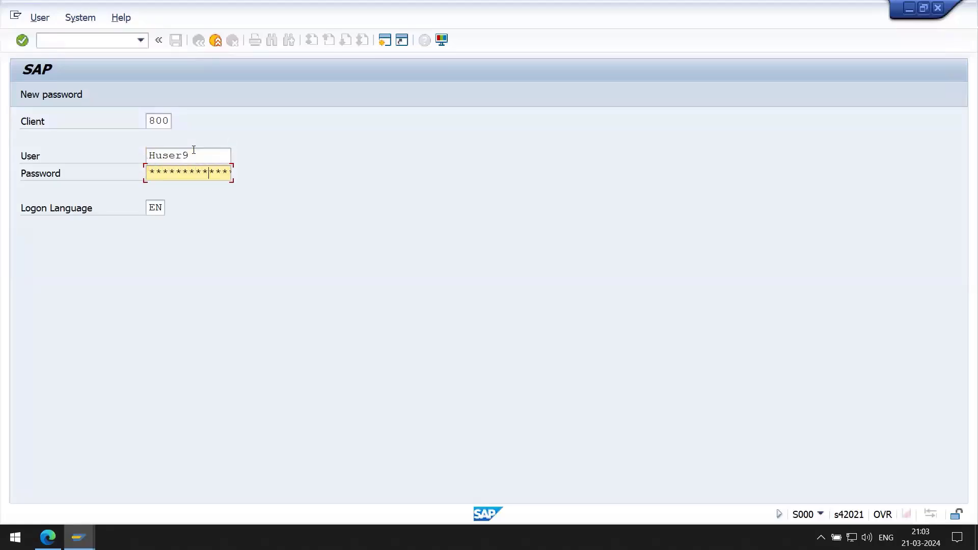
pyautogui.press('Return')
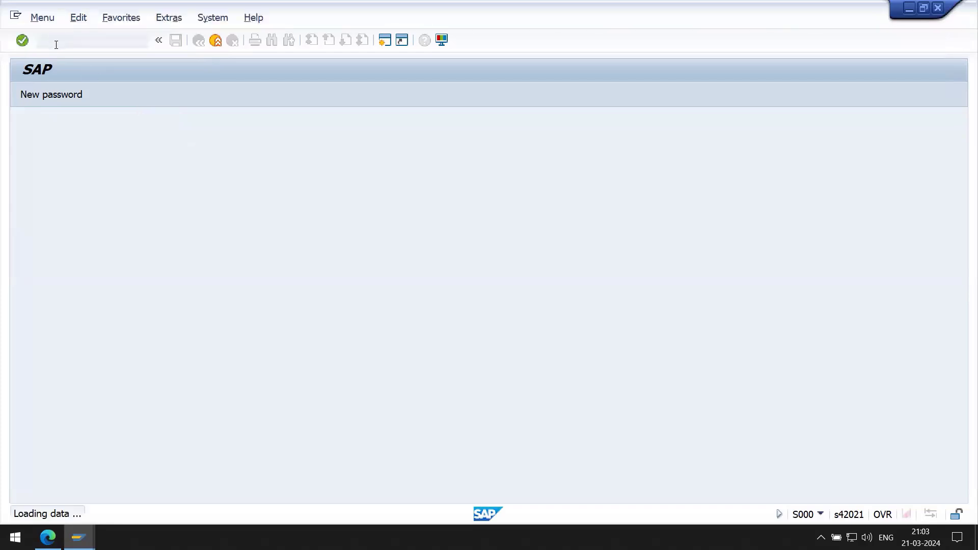
# Run transaction spro and display the SAP Customizing Implementation Guide.
pyautogui.write('spro')
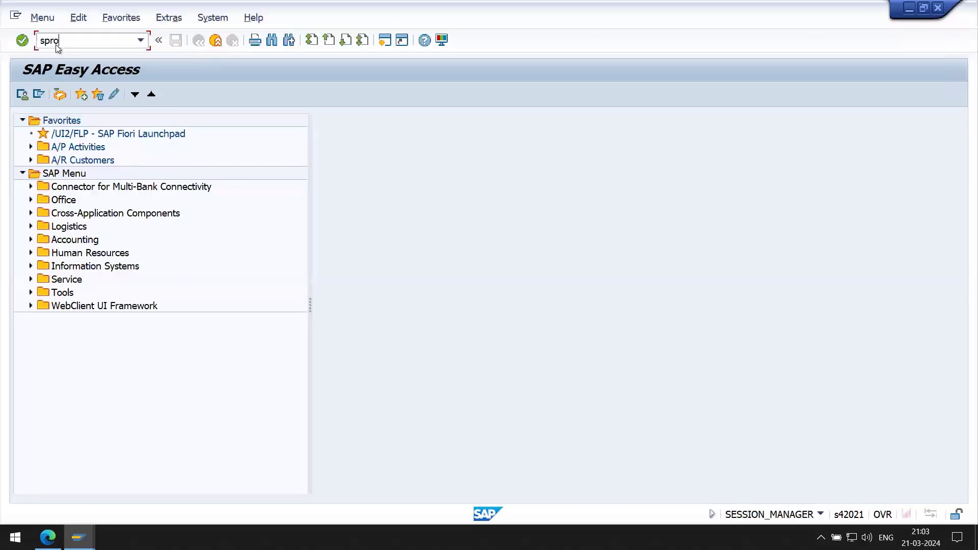
pyautogui.press('Return')
pyautogui.click(83, 96)
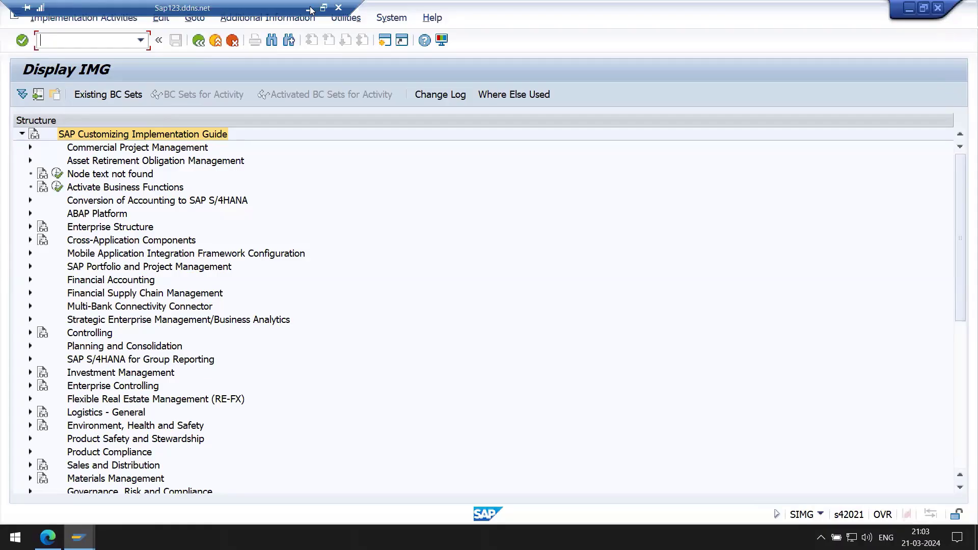
# Switch to the Word notes and review the Step 1 path and the activities listed for defining a company code.
pyautogui.click(309, 8)
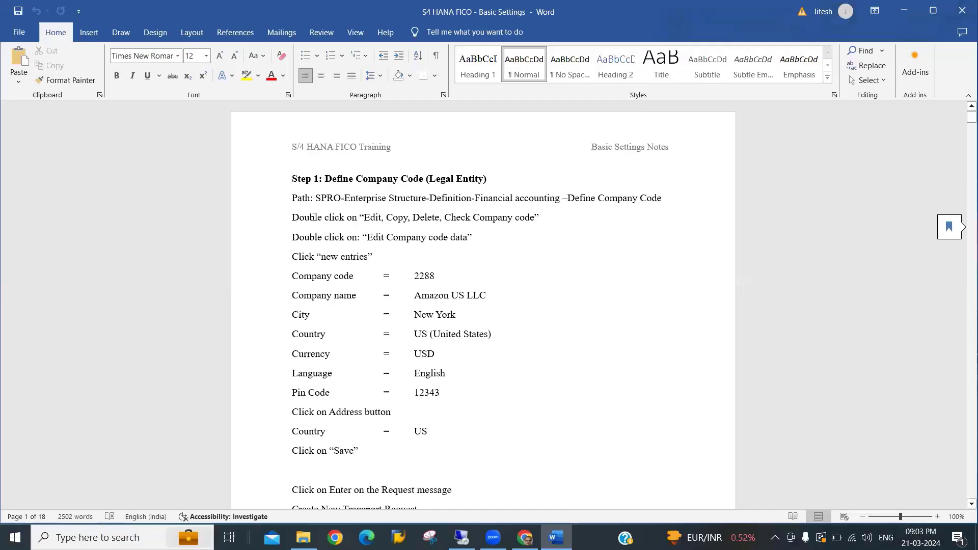
pyautogui.moveTo(317, 199); pyautogui.dragTo(586, 197)
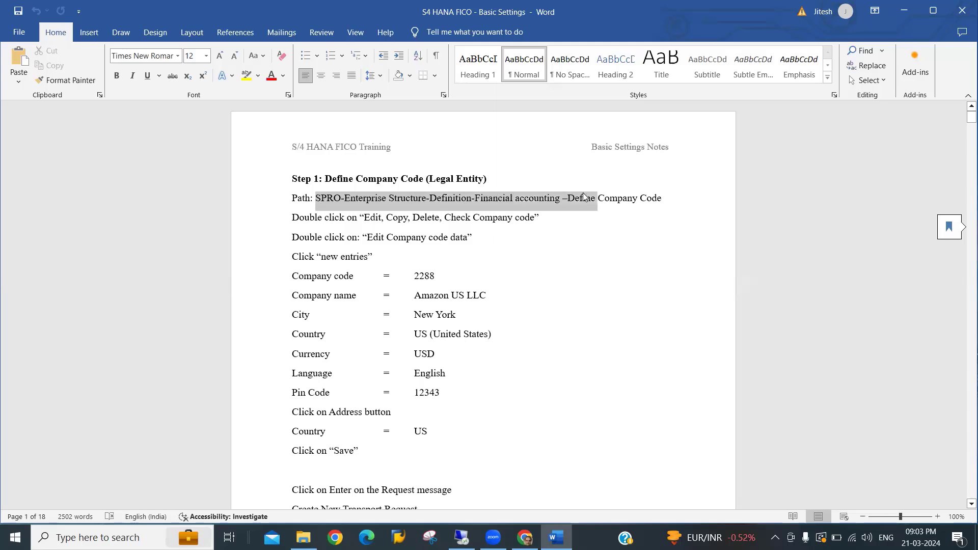
pyautogui.click(528, 276)
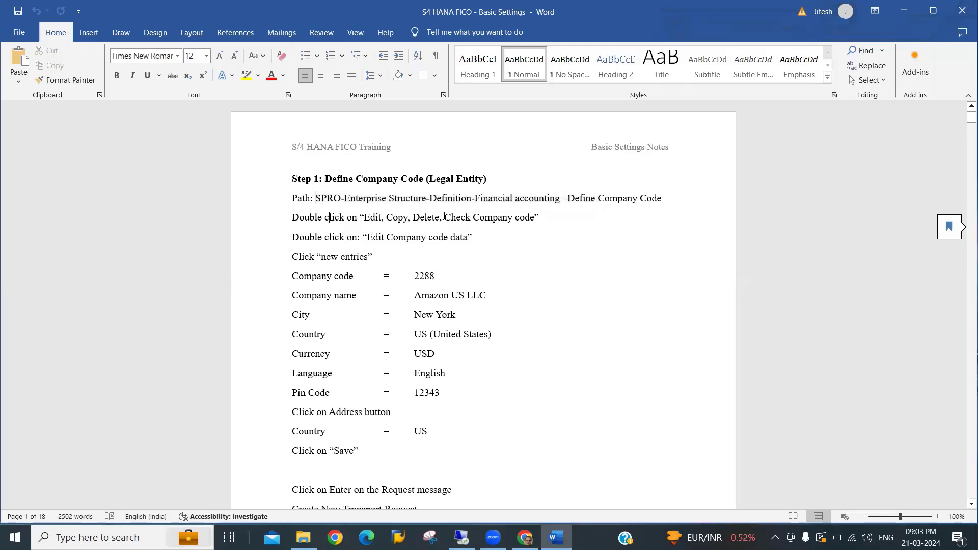
pyautogui.moveTo(326, 217); pyautogui.dragTo(504, 220)
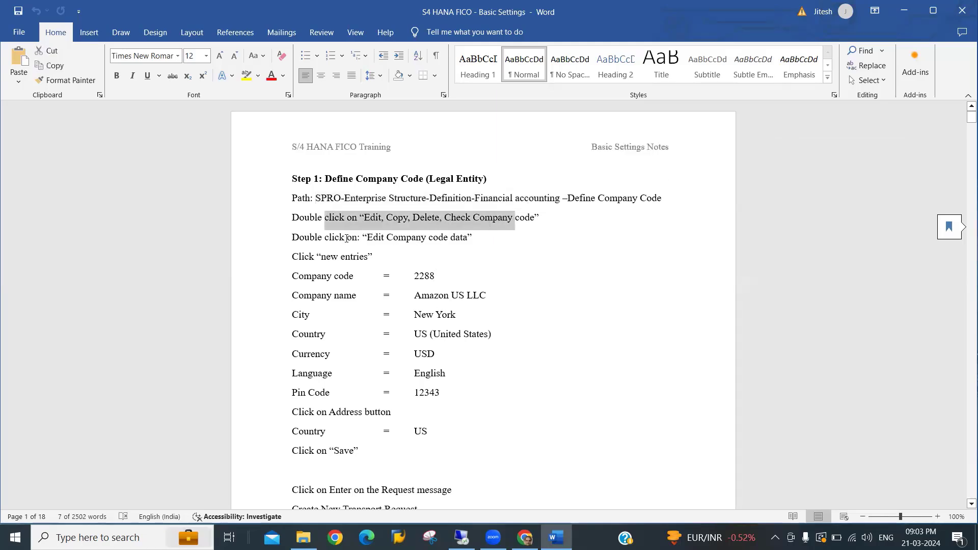
pyautogui.moveTo(325, 238); pyautogui.dragTo(472, 238)
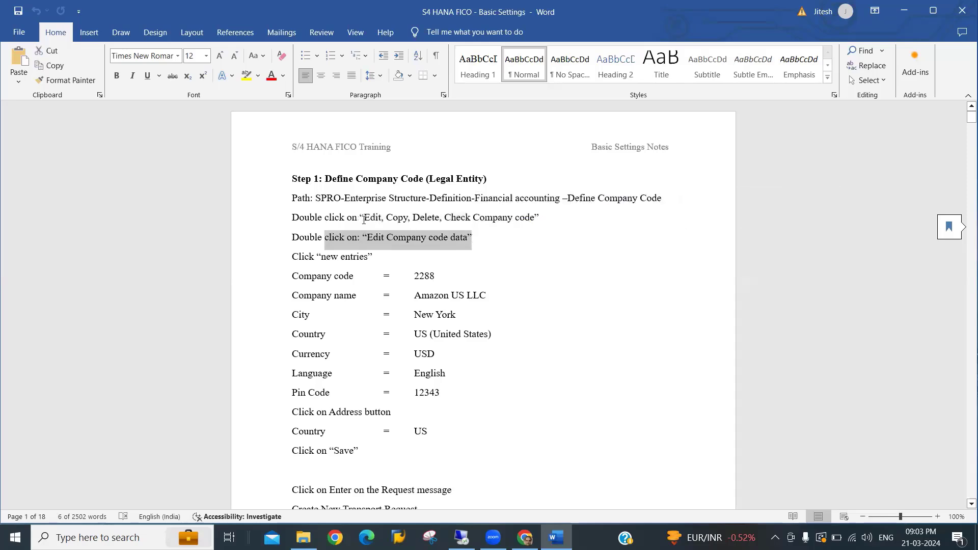
pyautogui.moveTo(363, 218); pyautogui.dragTo(473, 220)
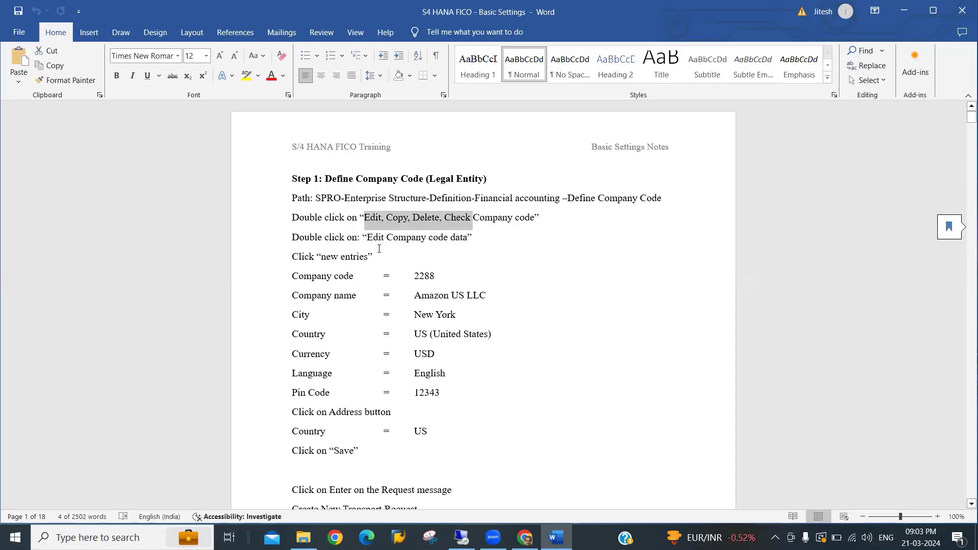
pyautogui.moveTo(367, 237); pyautogui.dragTo(437, 237)
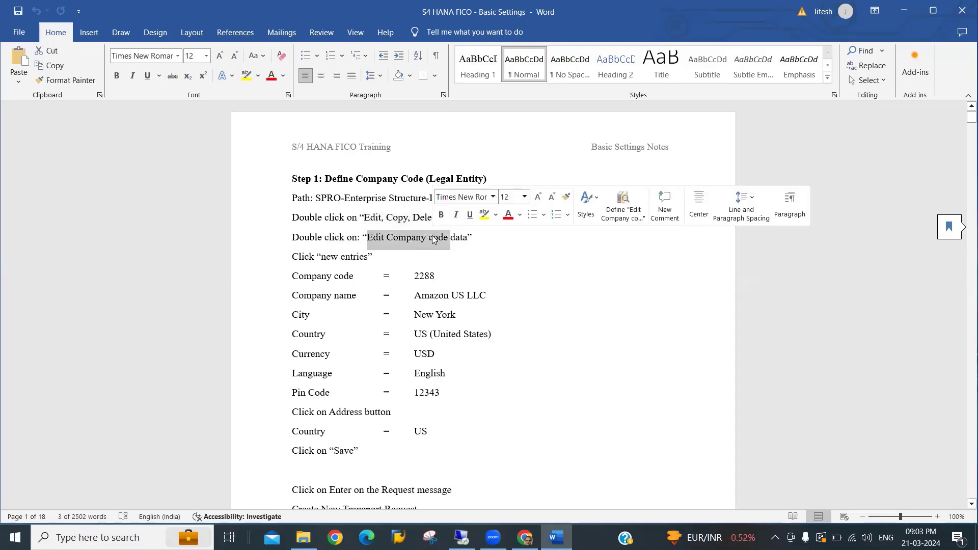
pyautogui.click(502, 237)
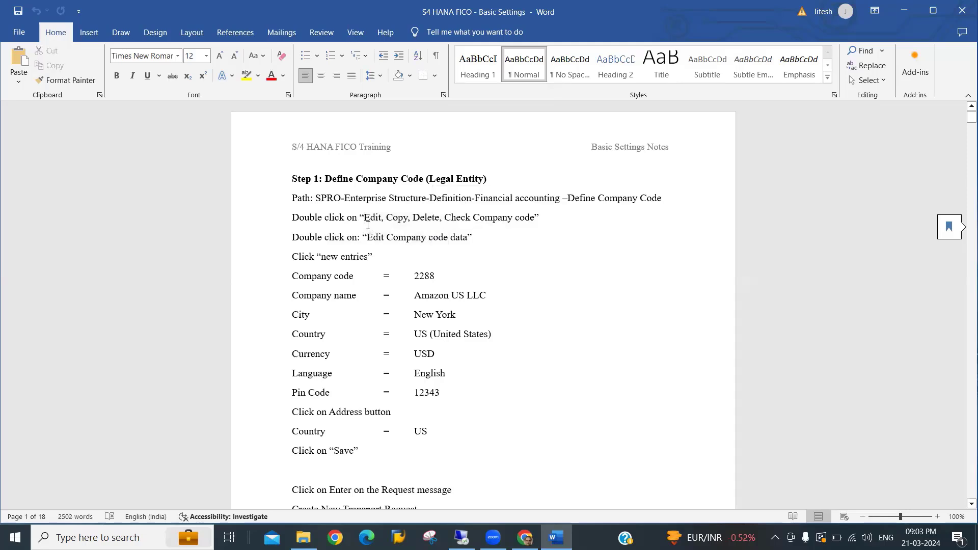
pyautogui.moveTo(452, 237); pyautogui.dragTo(357, 238)
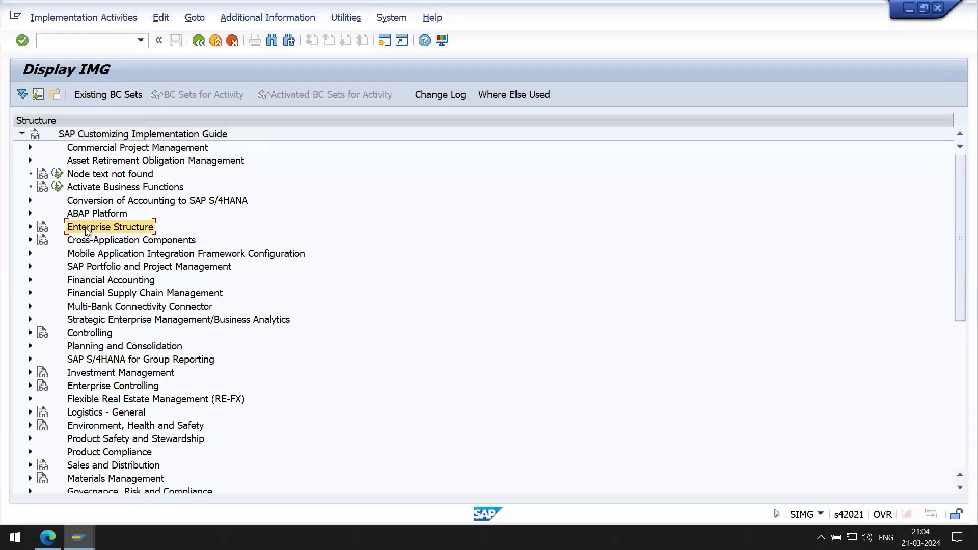
# Back in SAP, expand Enterprise Structure, its Definition node and Financial Accounting in the implementation guide.
pyautogui.doubleClick(84, 228)
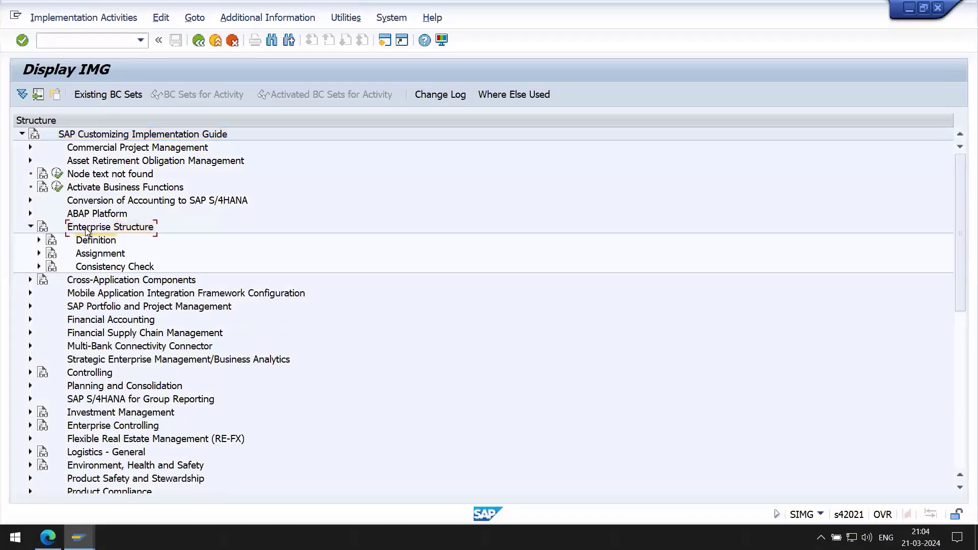
pyautogui.doubleClick(87, 236)
pyautogui.press('Down')
pyautogui.press('Right')
pyautogui.press('Down')
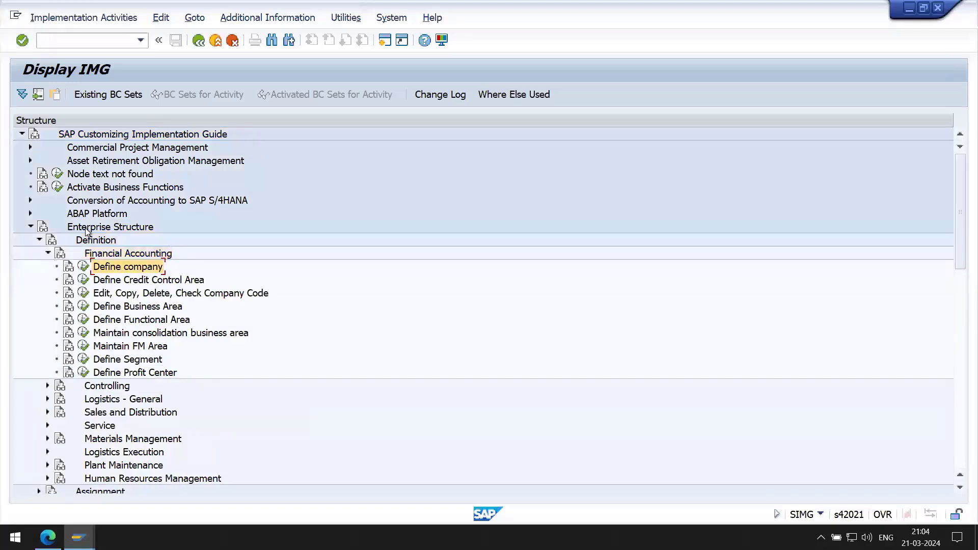
# Execute "Edit, Copy, Delete, Check Company Code" and choose the Edit Company Code Data activity.
pyautogui.click(84, 294)
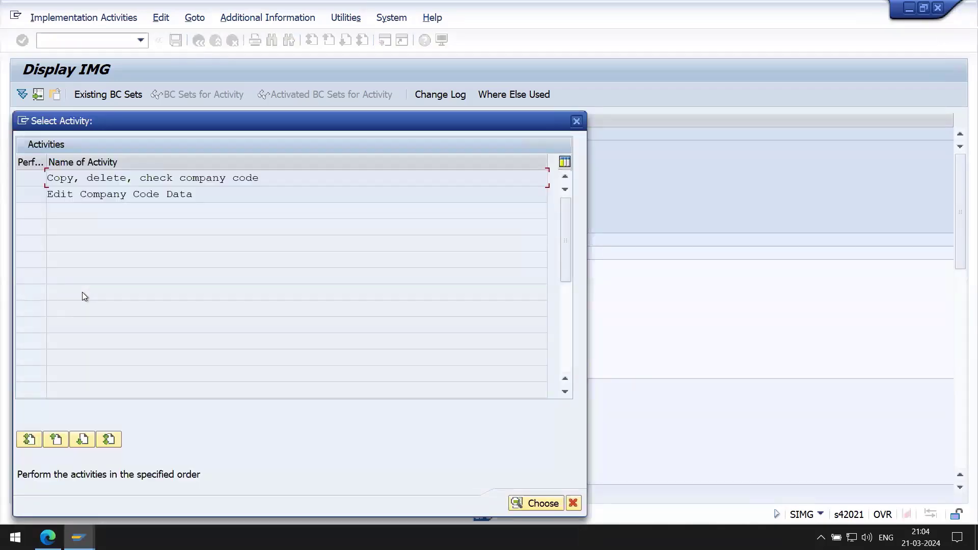
pyautogui.moveTo(113, 194); pyautogui.dragTo(234, 206)
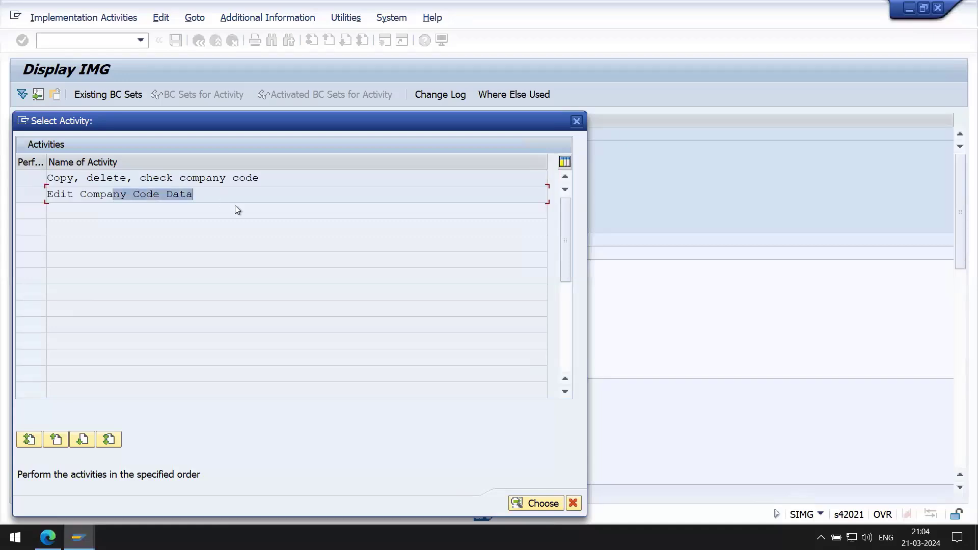
pyautogui.doubleClick(94, 197)
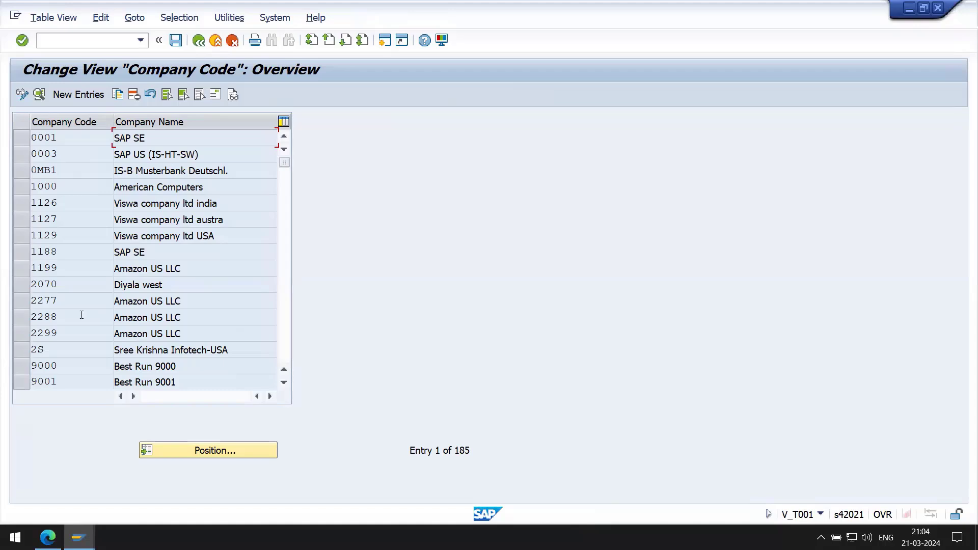
# Examine the details of company codes 2277 and 0001, returning to the company code overview after each.
pyautogui.doubleClick(66, 296)
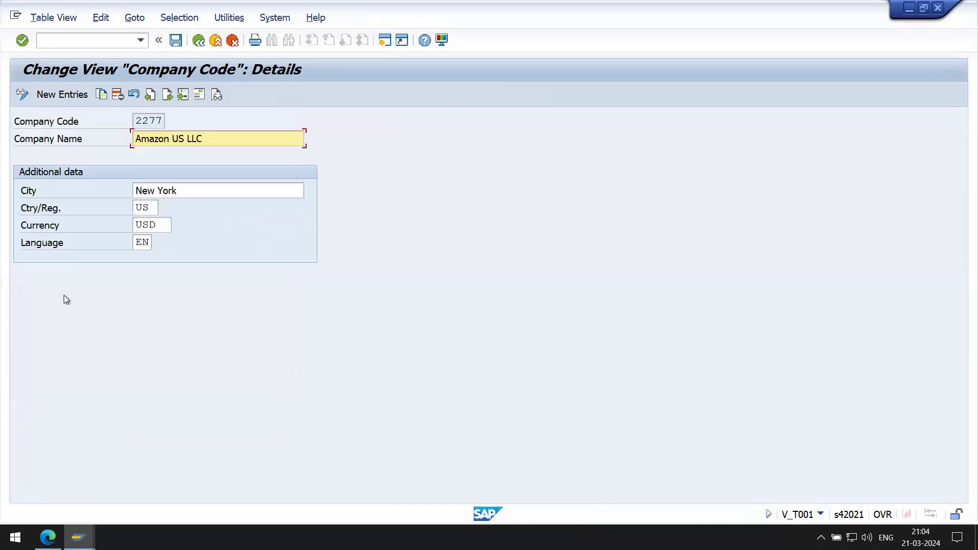
pyautogui.click(198, 40)
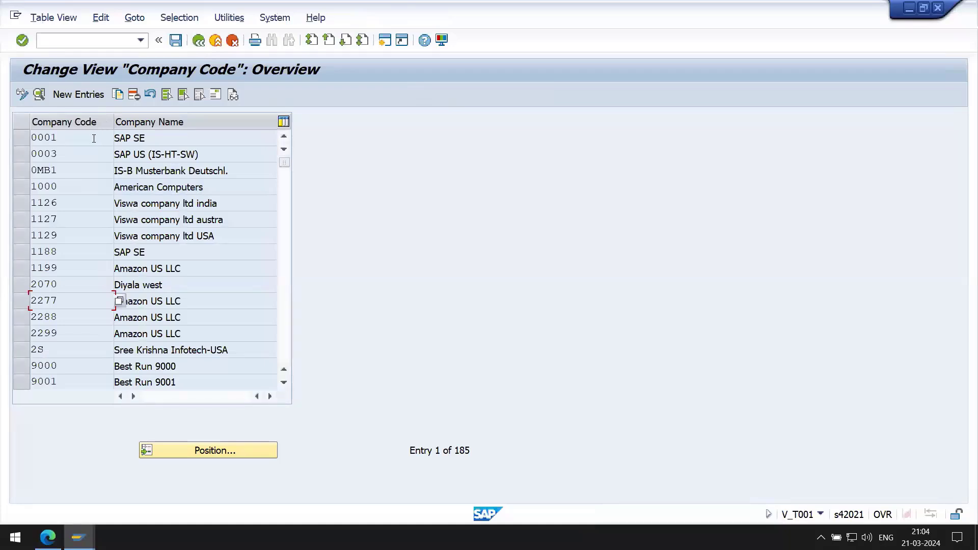
pyautogui.doubleClick(93, 139)
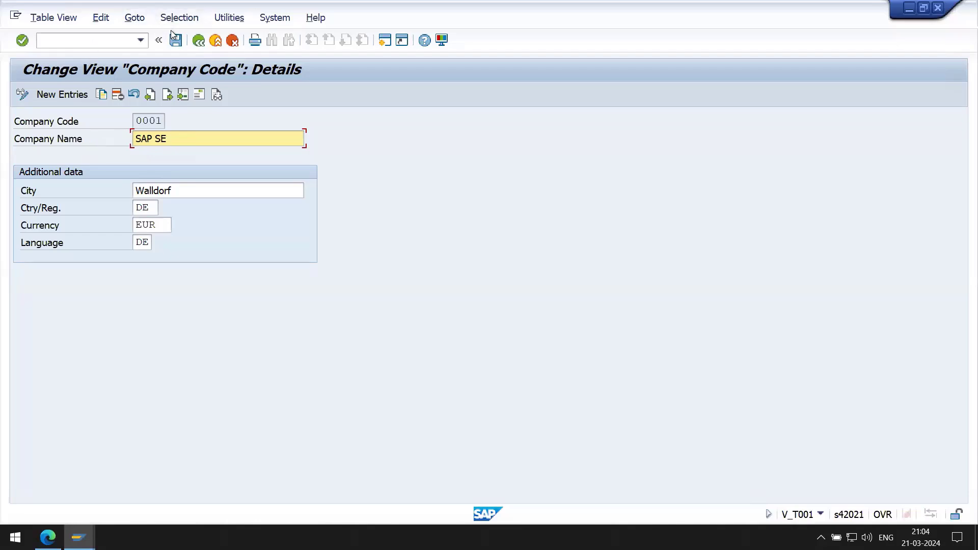
pyautogui.click(198, 40)
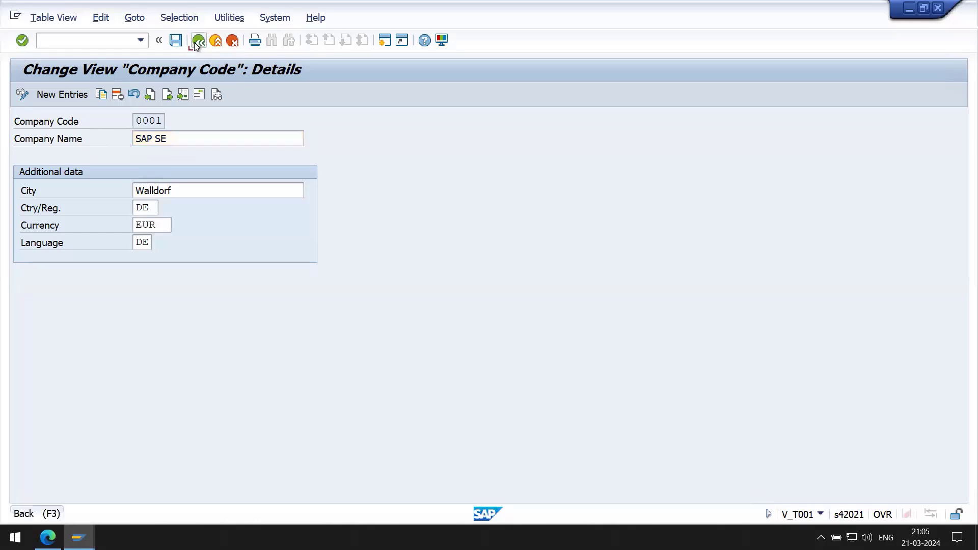
# Create a new company code entry and set its company code to 2266.
pyautogui.click(75, 95)
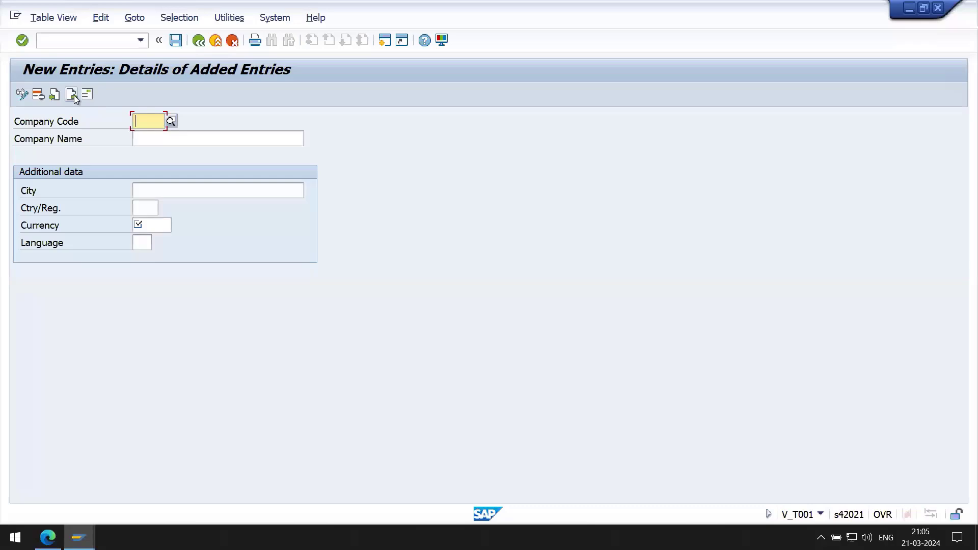
pyautogui.write('2266')
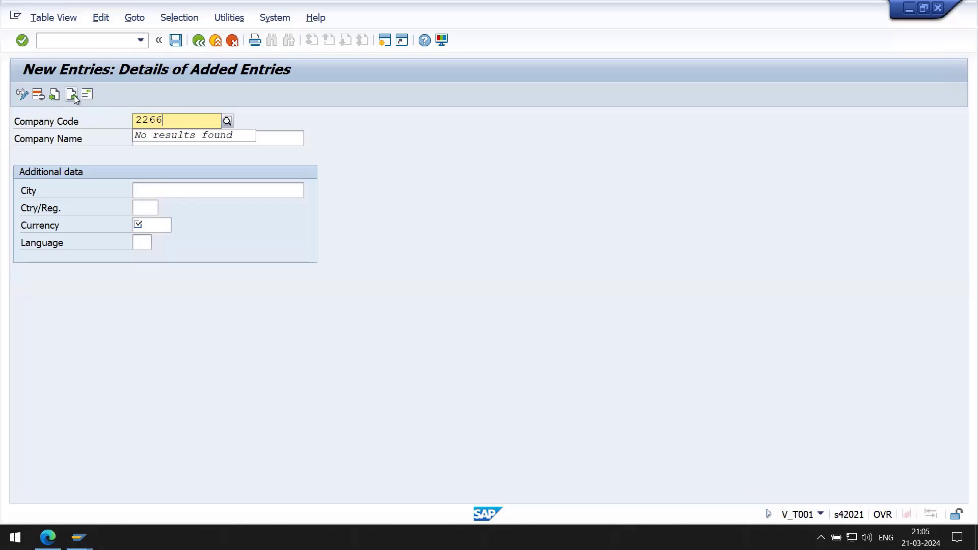
pyautogui.press('Return')
pyautogui.hotkey('shift', 'Tab')
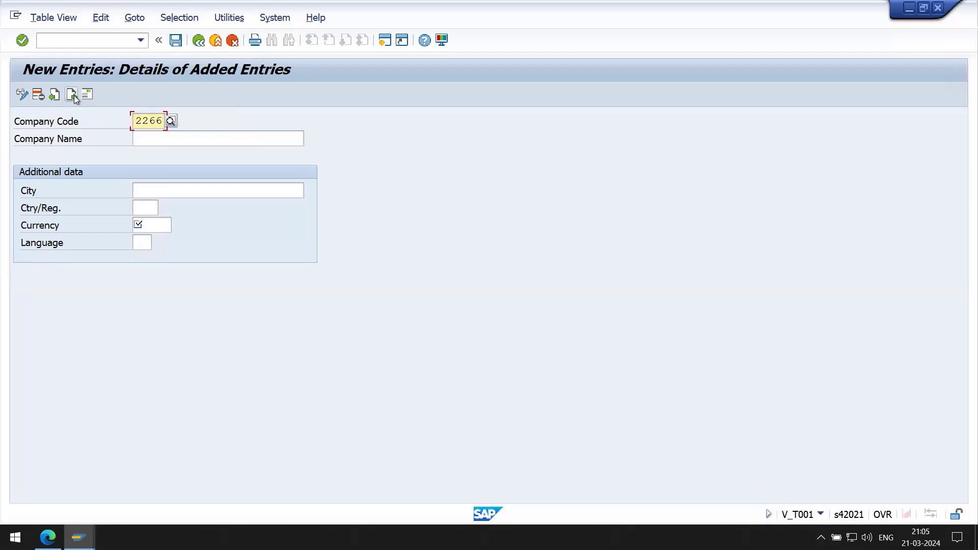
pyautogui.press('Tab')
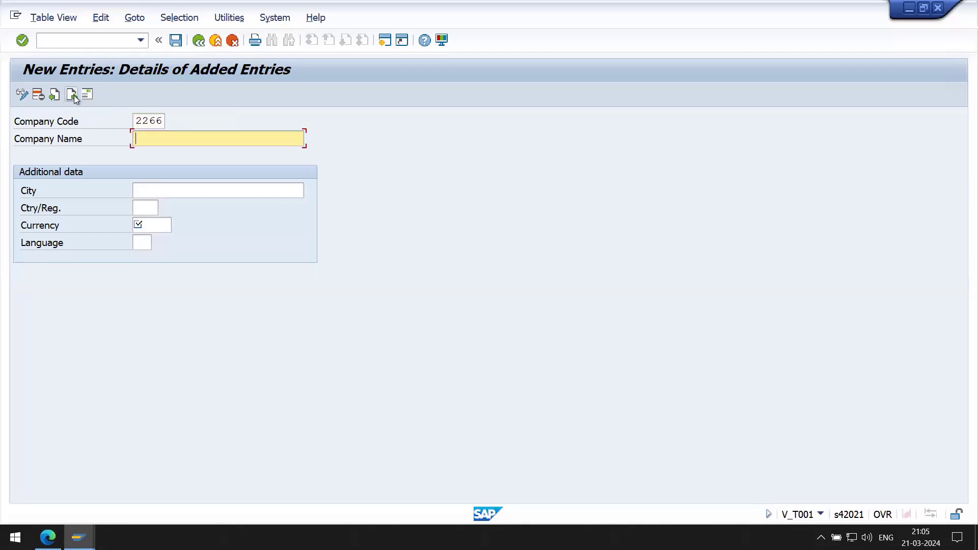
pyautogui.hotkey('shift', 'Tab')
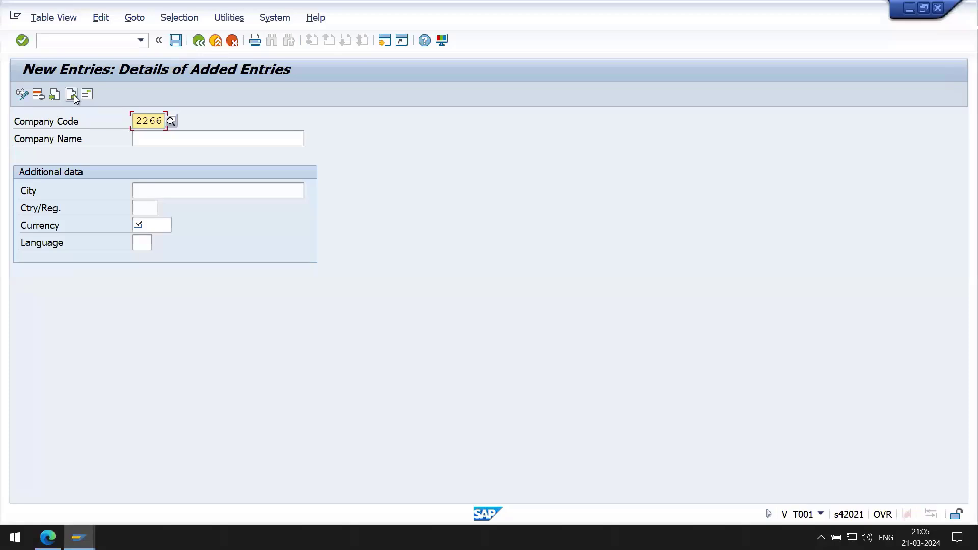
# Set the new entry's company name to Amazon US LLC using the previously entered value.
pyautogui.press('Tab')
pyautogui.press('Tab')
pyautogui.press('BackSpace')
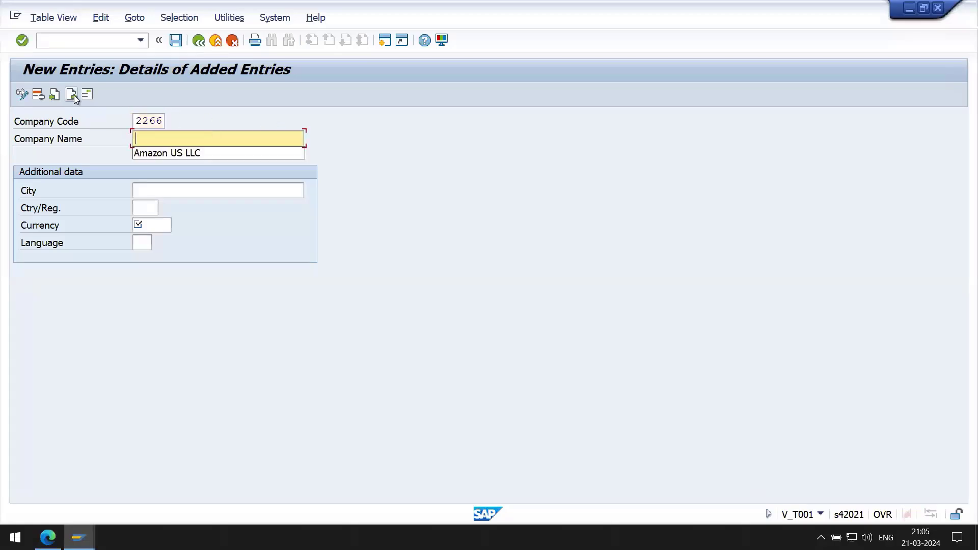
pyautogui.press('Down')
pyautogui.press('Tab')
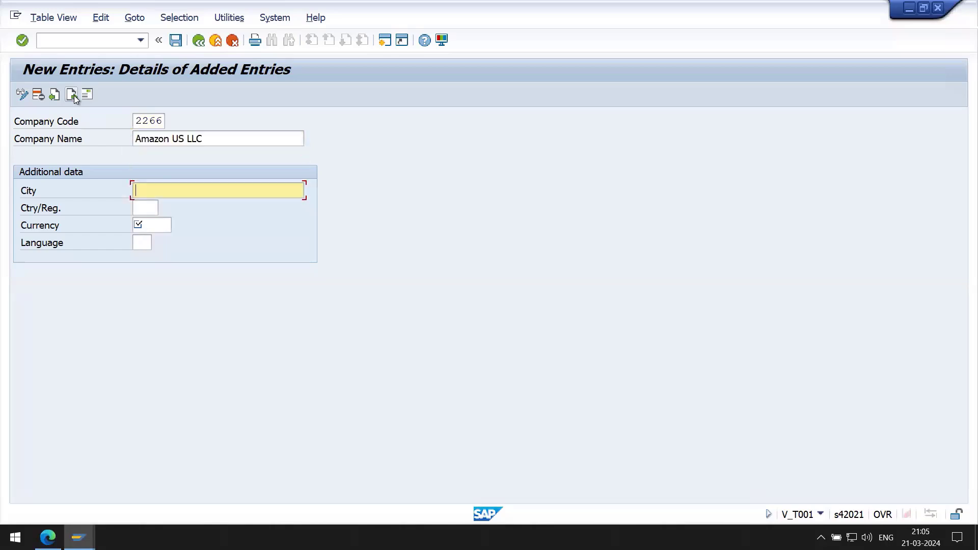
# Set the new entry's city to New York using the previously entered value.
pyautogui.hotkey('shift', 'Tab')
pyautogui.press('Tab')
pyautogui.press('BackSpace')
pyautogui.press('Down')
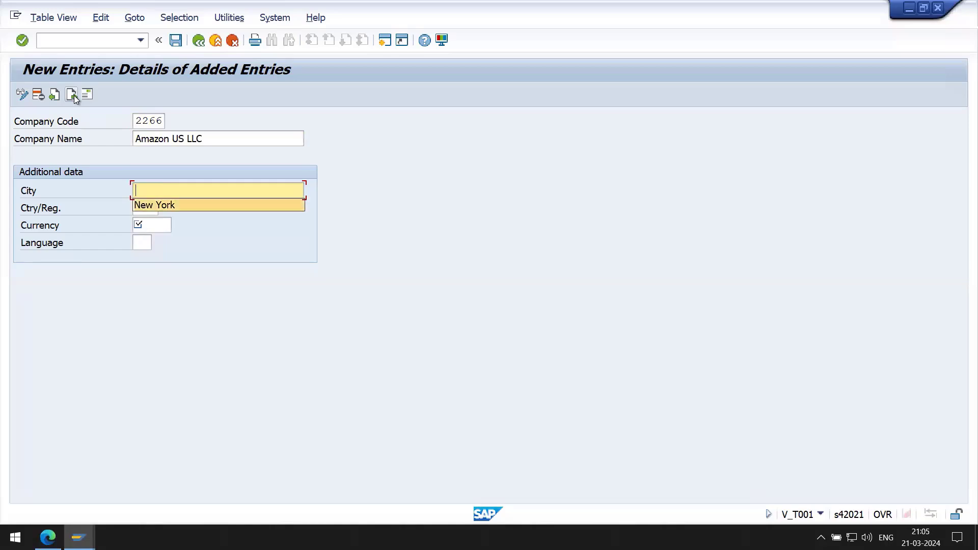
pyautogui.press('Tab')
pyautogui.press('Tab')
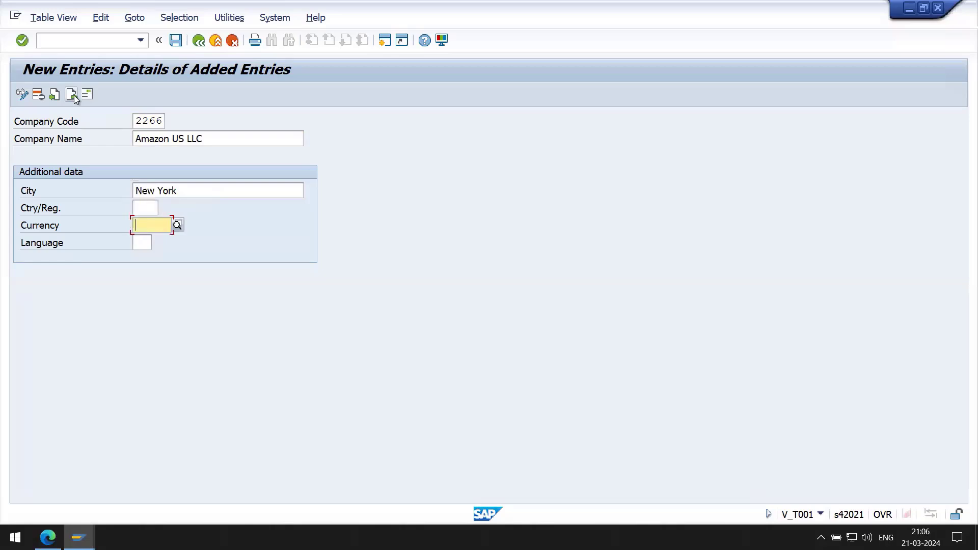
pyautogui.hotkey('shift', 'Tab')
pyautogui.press('Tab')
pyautogui.press('Tab')
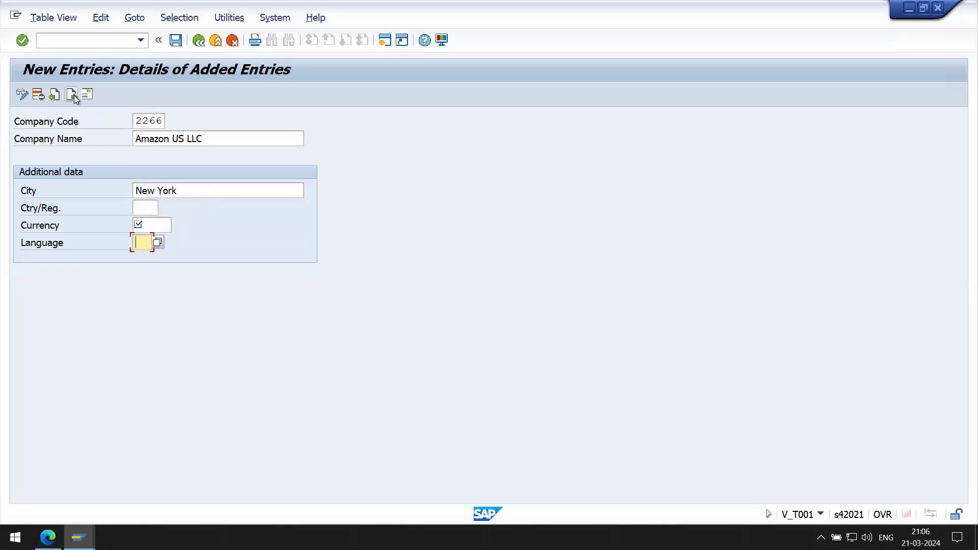
pyautogui.hotkey('shift', 'Tab')
pyautogui.hotkey('shift', 'Tab')
pyautogui.press('Tab')
pyautogui.press('Tab')
pyautogui.hotkey('shift', 'Tab')
pyautogui.hotkey('shift', 'Tab')
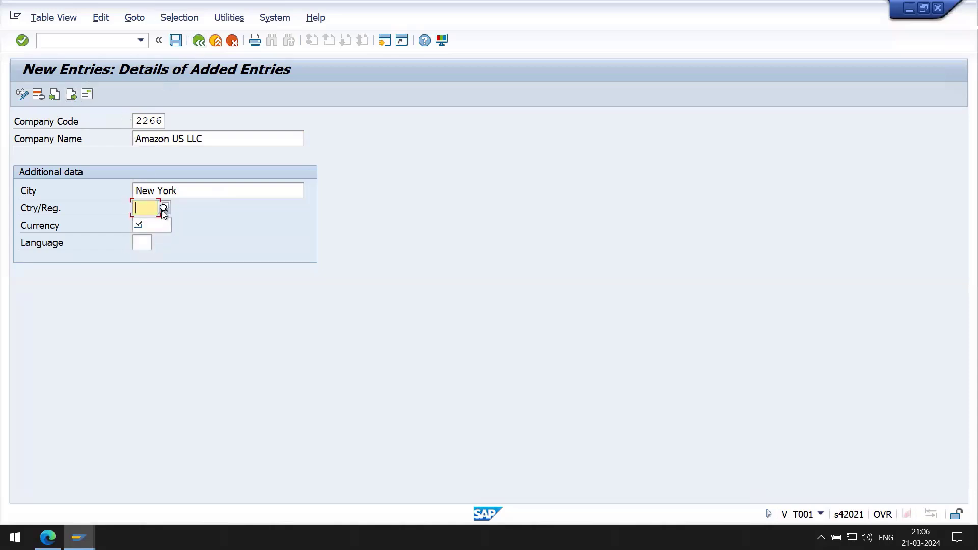
pyautogui.click(159, 226)
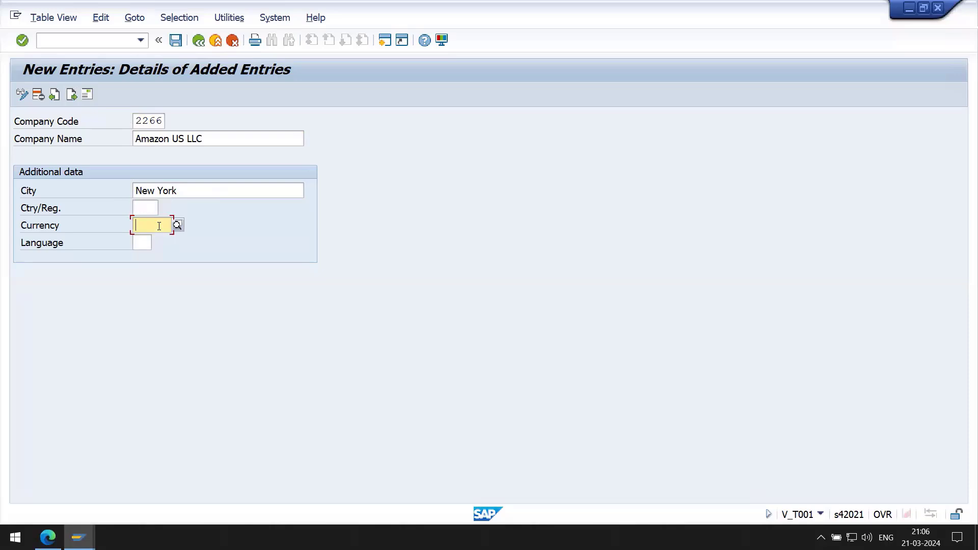
pyautogui.press('Up')
pyautogui.press('Down')
pyautogui.press('Down')
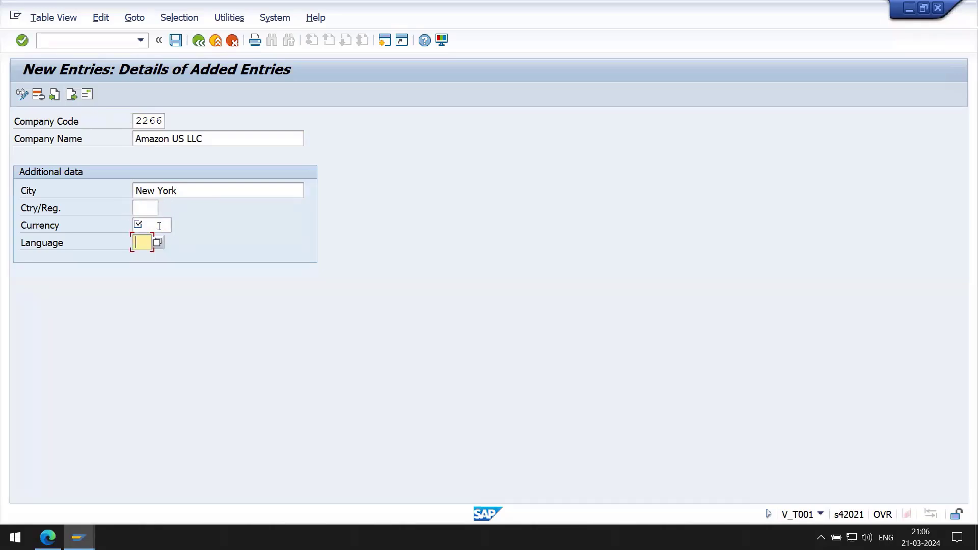
pyautogui.press('Up')
pyautogui.press('Up')
pyautogui.press('Down')
pyautogui.press('Down')
pyautogui.press('Up')
pyautogui.press('Up')
pyautogui.press('Down')
pyautogui.press('Up')
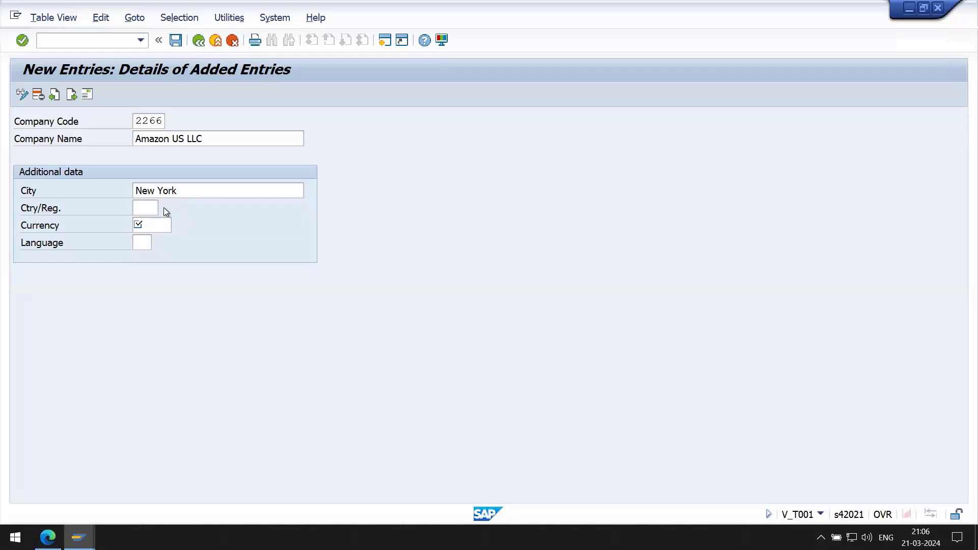
# Set the new entry's country/region to US, finding it in the list of possible values with the search term usa.
pyautogui.click(165, 208)
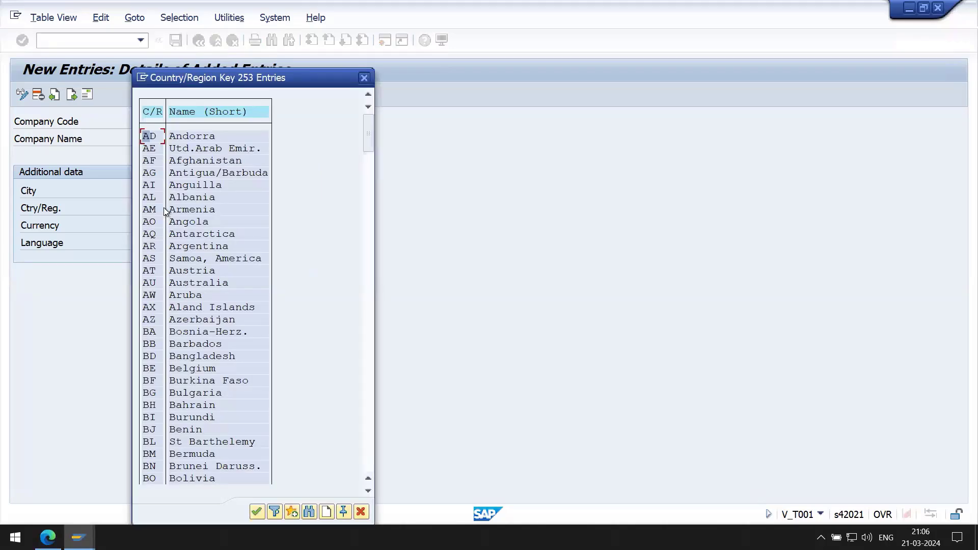
pyautogui.click(366, 423)
pyautogui.click(366, 422)
pyautogui.click(367, 422)
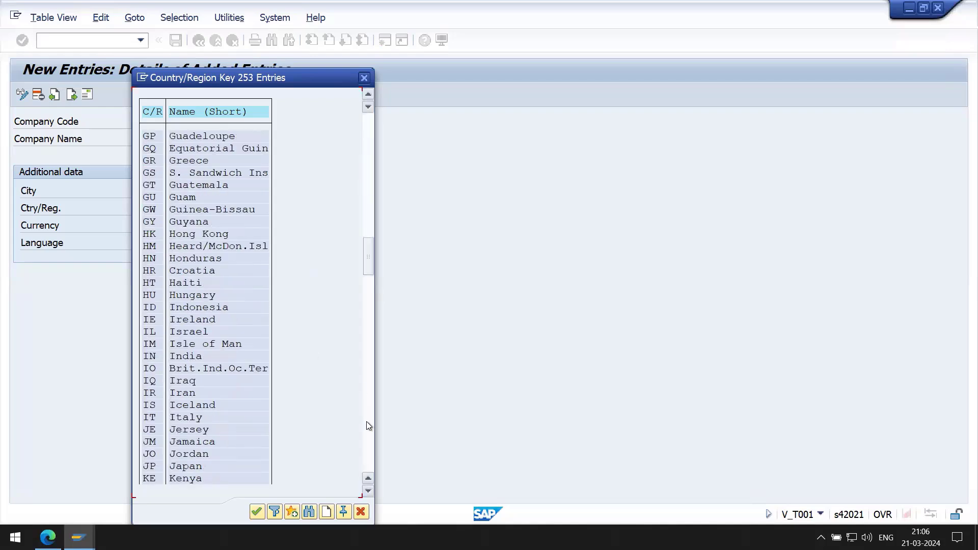
pyautogui.click(369, 426)
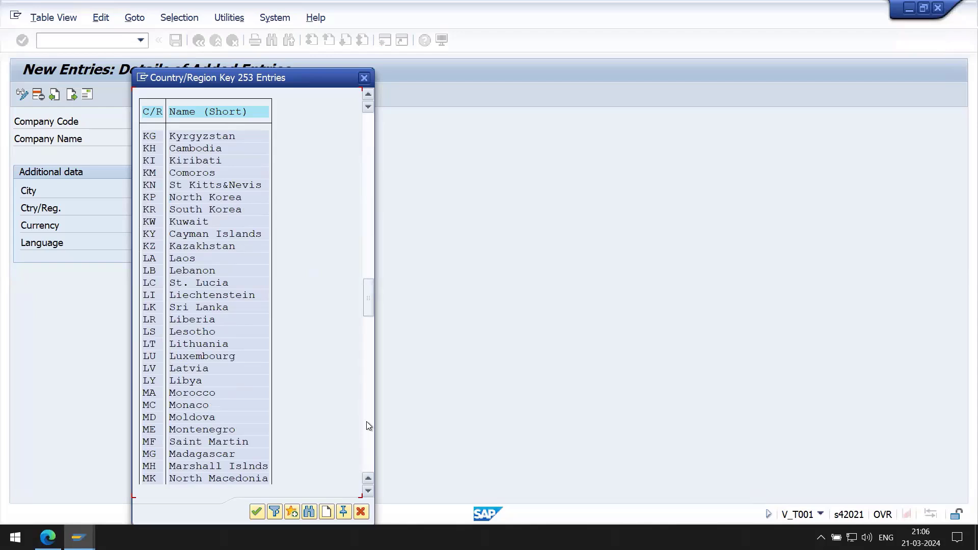
pyautogui.click(367, 422)
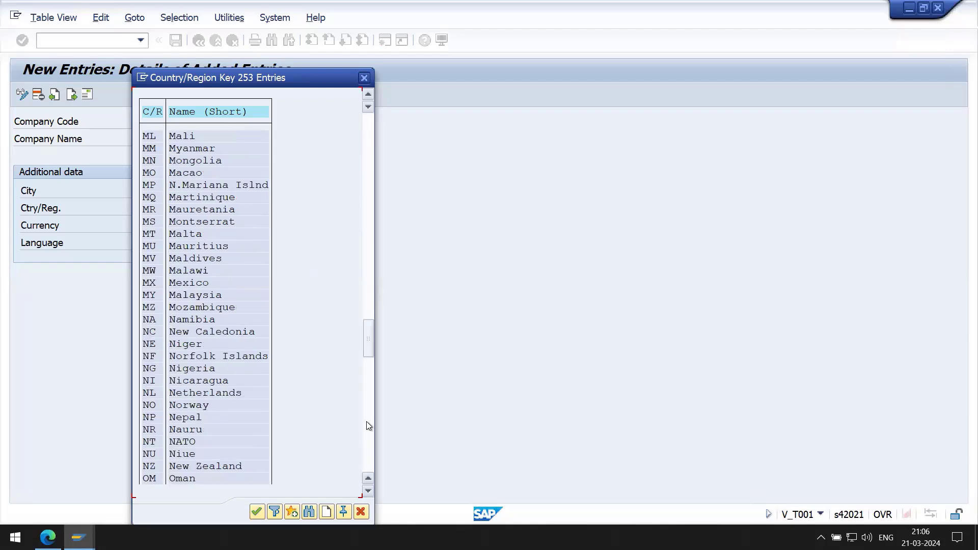
pyautogui.click(369, 425)
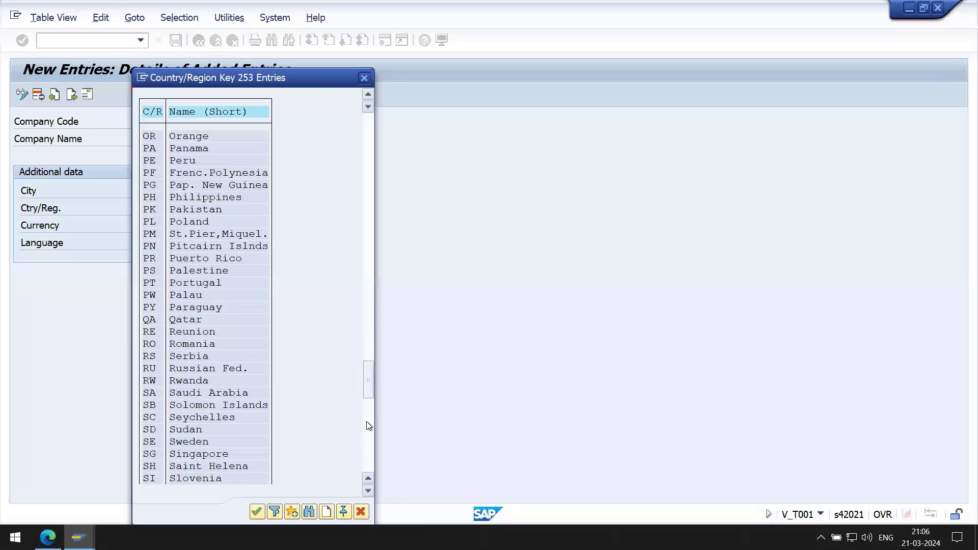
pyautogui.click(367, 421)
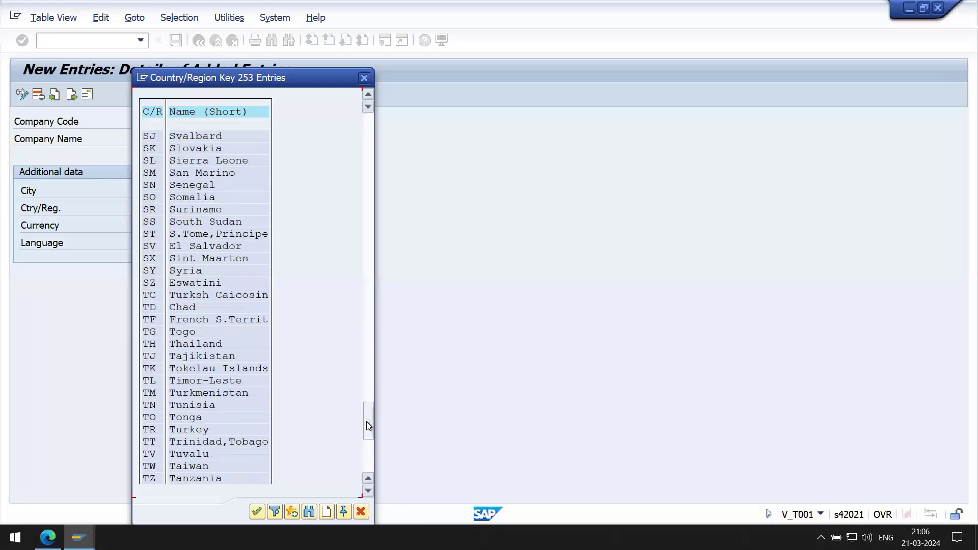
pyautogui.click(309, 511)
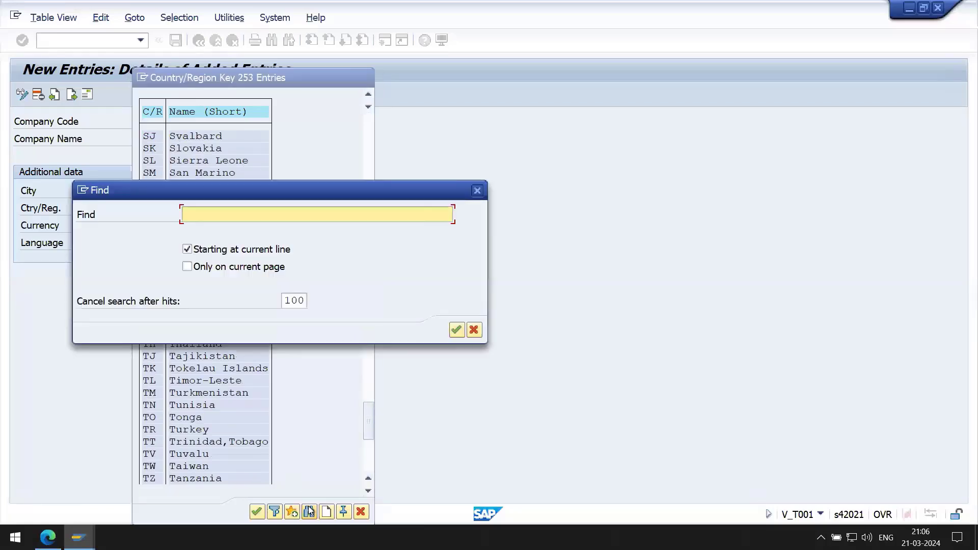
pyautogui.write('usa')
pyautogui.press('Return')
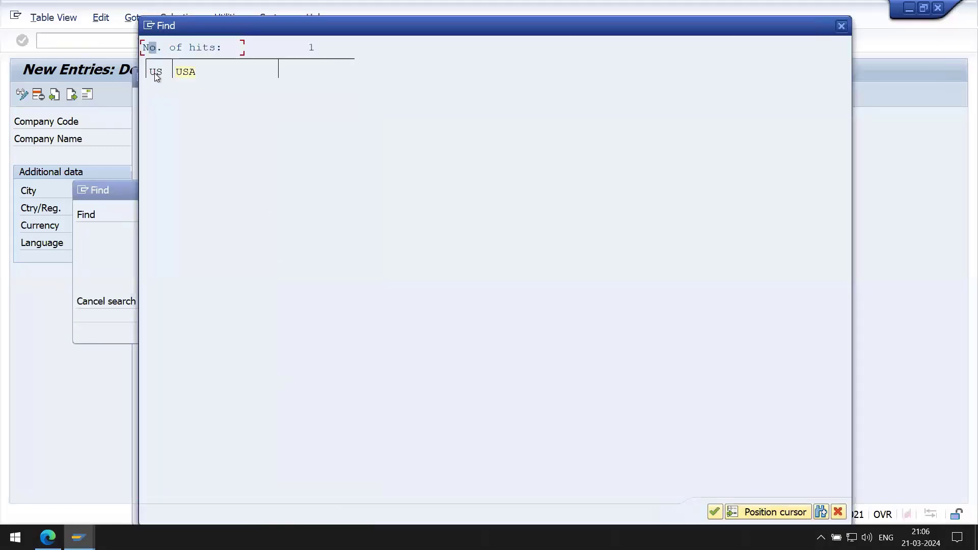
pyautogui.doubleClick(155, 73)
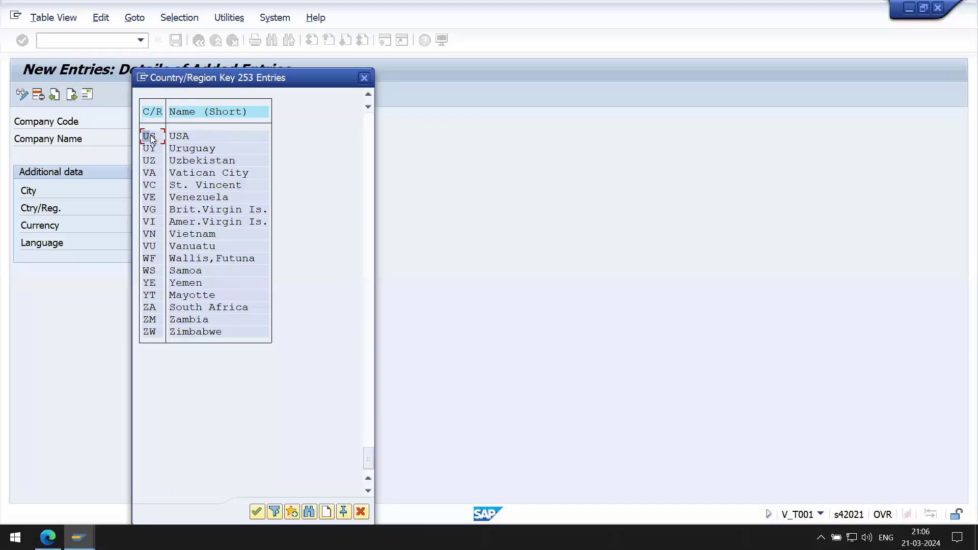
pyautogui.doubleClick(151, 139)
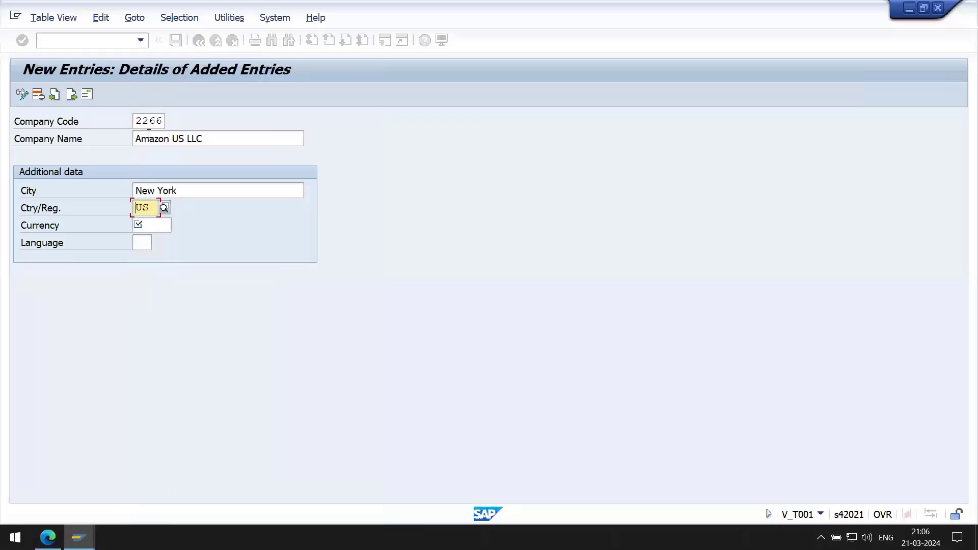
# Set the new entry's currency to USD (United States Dollar), finding it in the currency list with the search term usd.
pyautogui.click(155, 225)
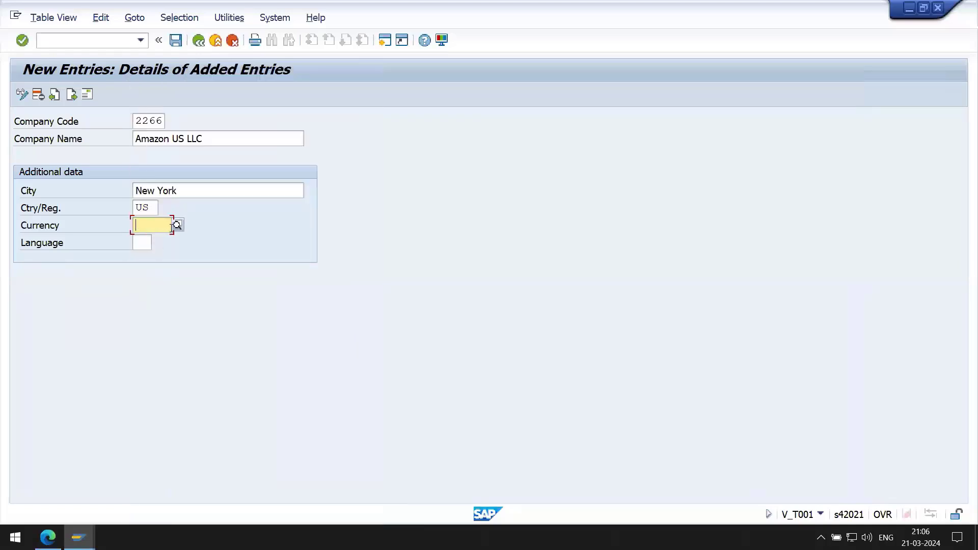
pyautogui.click(176, 228)
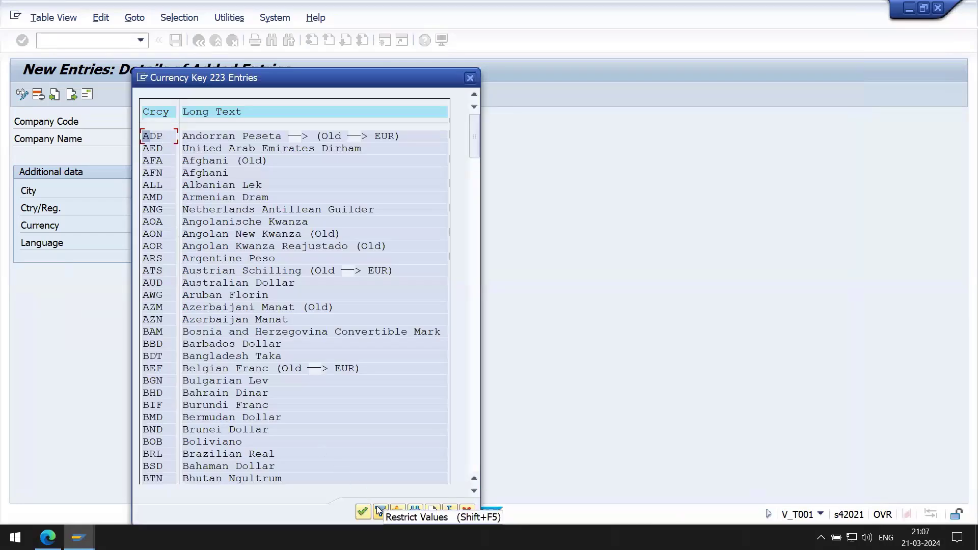
pyautogui.hotkey('ctrl', 'f')
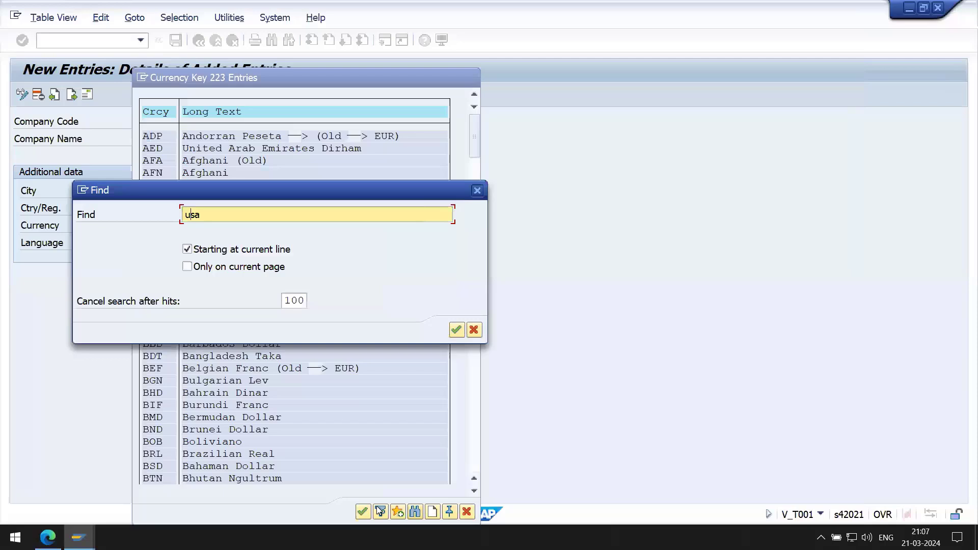
pyautogui.press('BackSpace')
pyautogui.write('d')
pyautogui.press('Return')
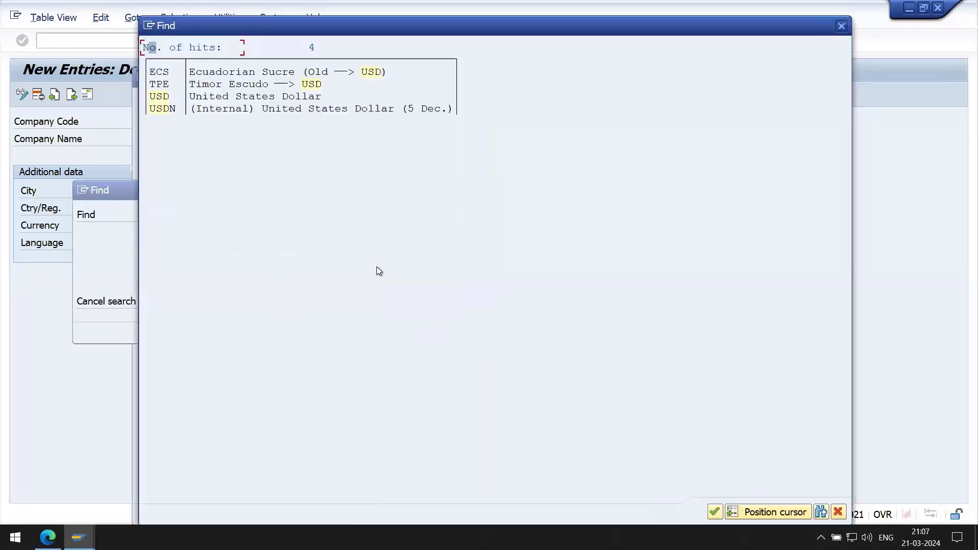
pyautogui.doubleClick(156, 100)
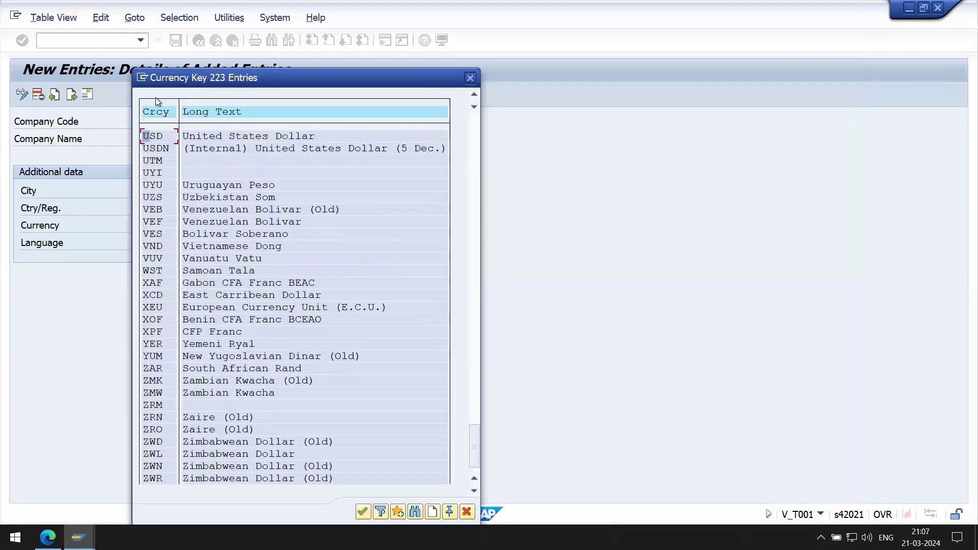
pyautogui.doubleClick(152, 136)
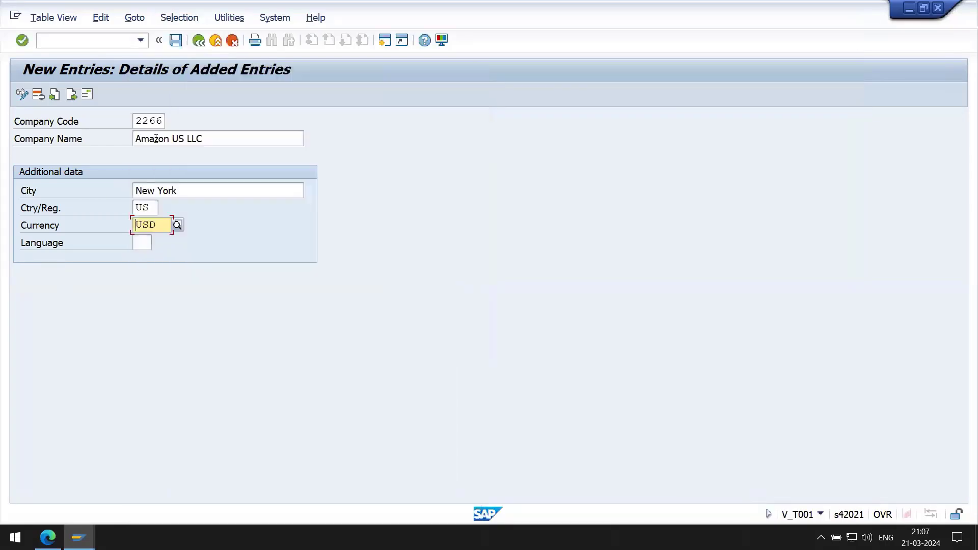
# Set the new entry's language to EN (English) from the language list and save the company code entry.
pyautogui.click(145, 241)
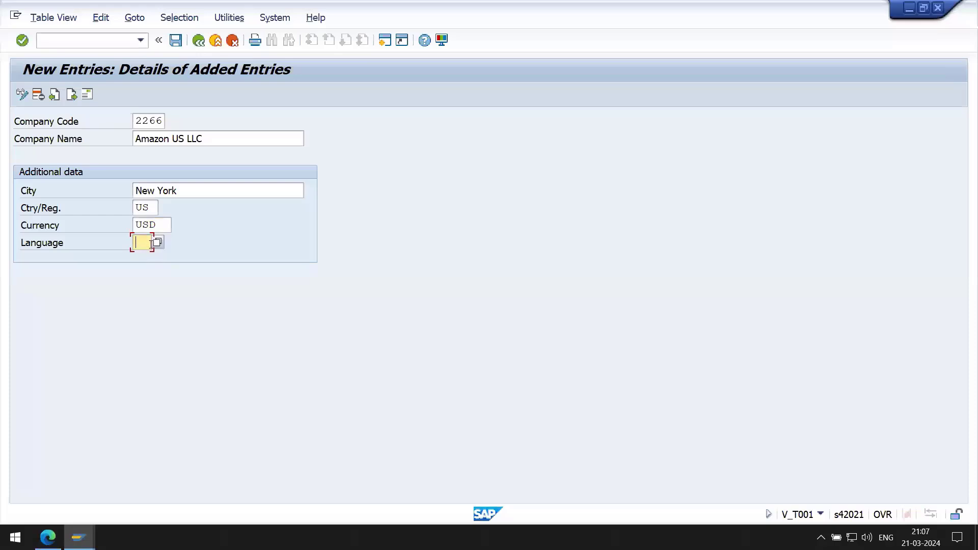
pyautogui.click(157, 243)
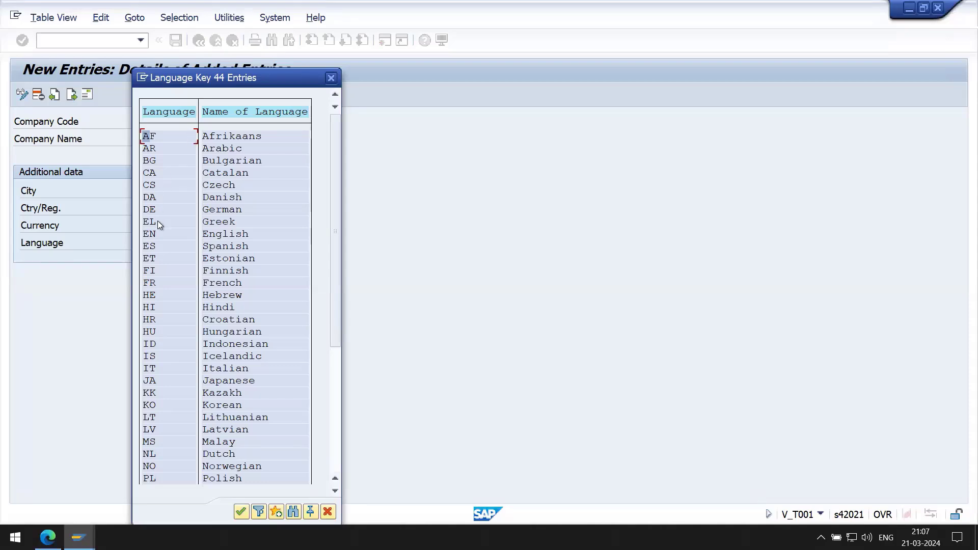
pyautogui.doubleClick(158, 234)
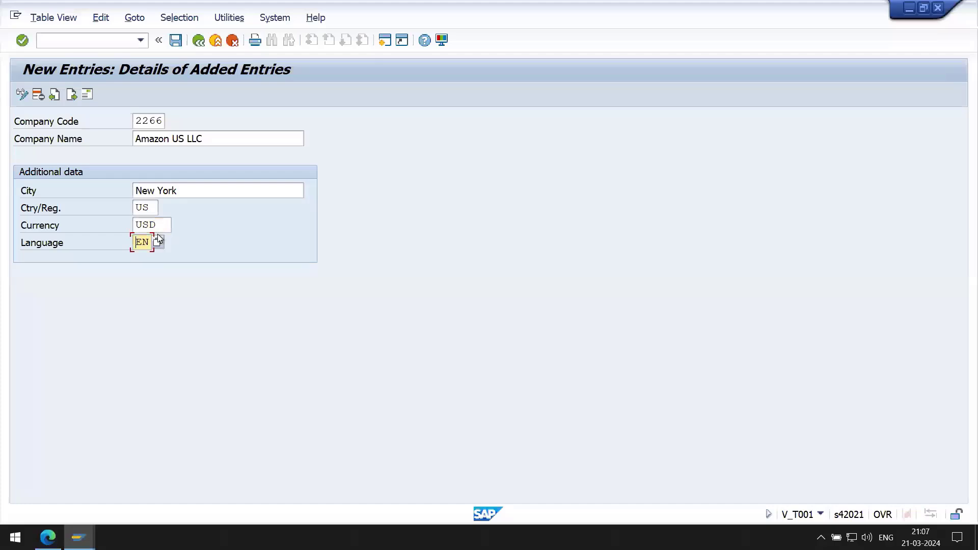
pyautogui.click(176, 41)
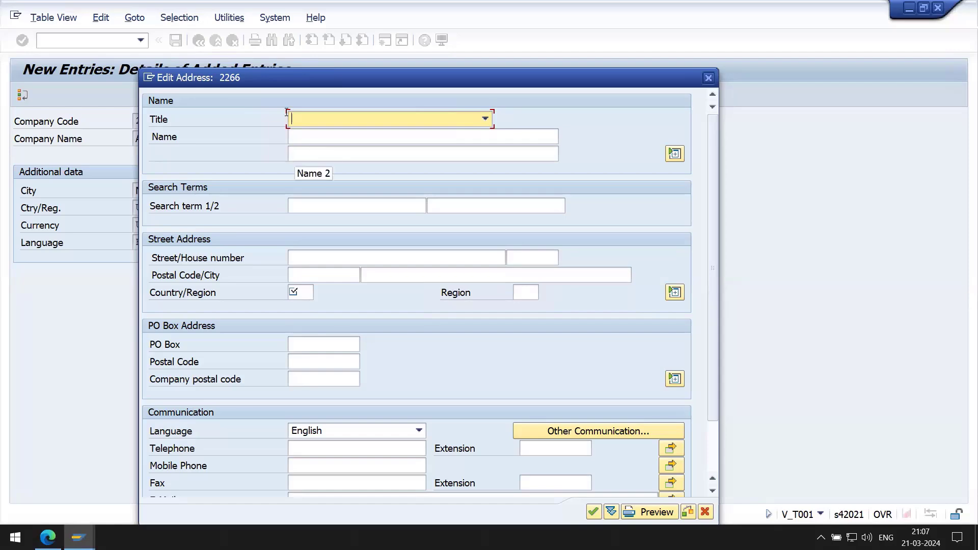
pyautogui.moveTo(259, 74); pyautogui.dragTo(374, 109)
pyautogui.moveTo(541, 23); pyautogui.dragTo(539, 20)
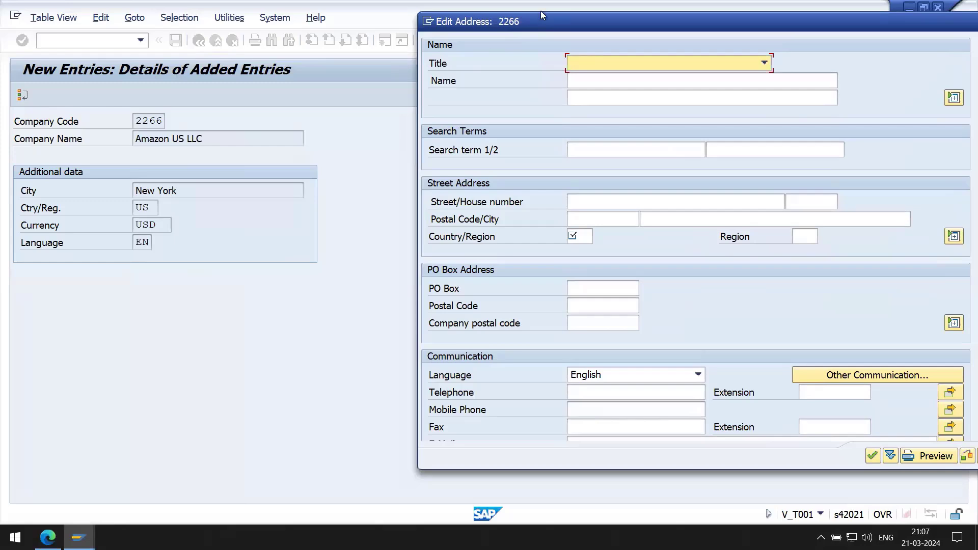
pyautogui.moveTo(540, 16); pyautogui.dragTo(228, 65)
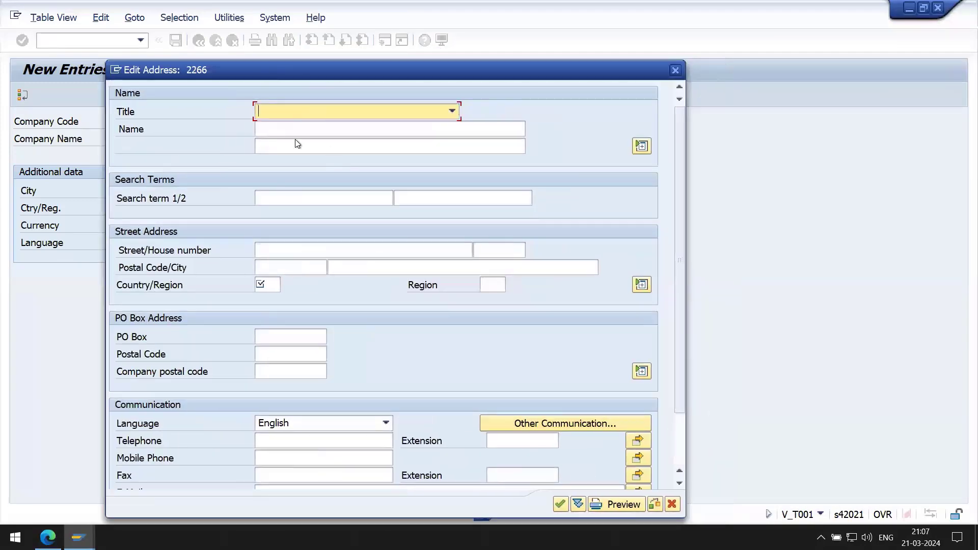
pyautogui.click(283, 131)
pyautogui.click(283, 146)
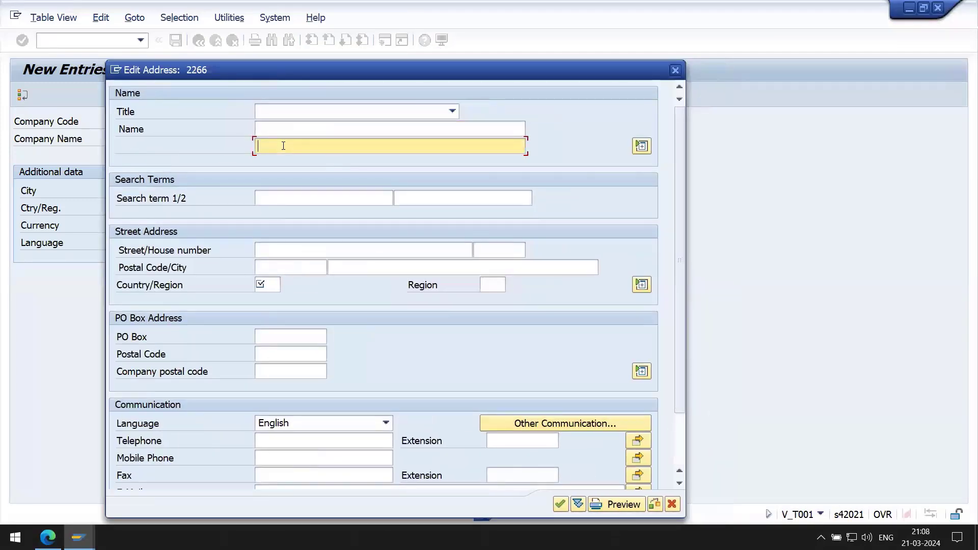
pyautogui.click(282, 129)
pyautogui.click(280, 148)
# Enter the company's street address and set the address city to New York using the previously entered value.
pyautogui.click(287, 250)
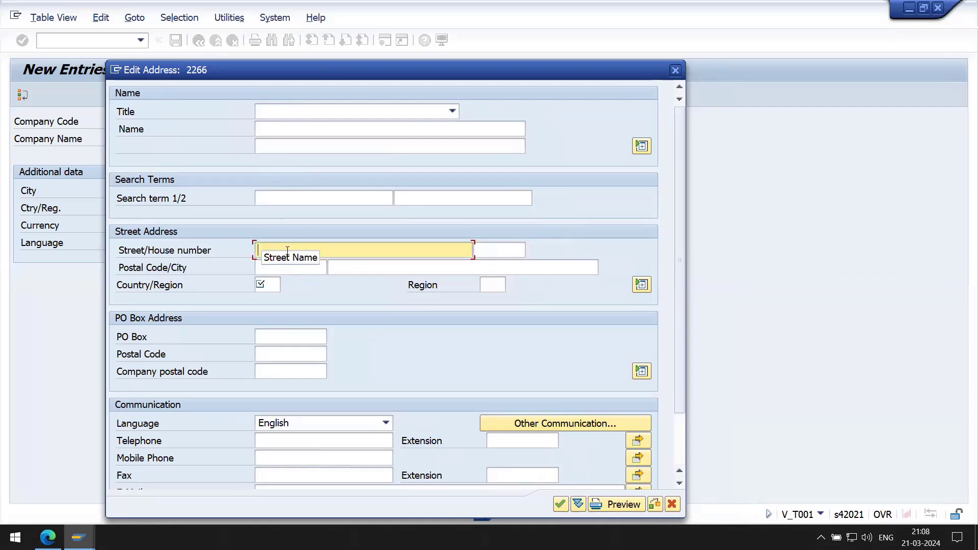
pyautogui.write('11, Lake Lane')
pyautogui.press('Tab')
pyautogui.press('Tab')
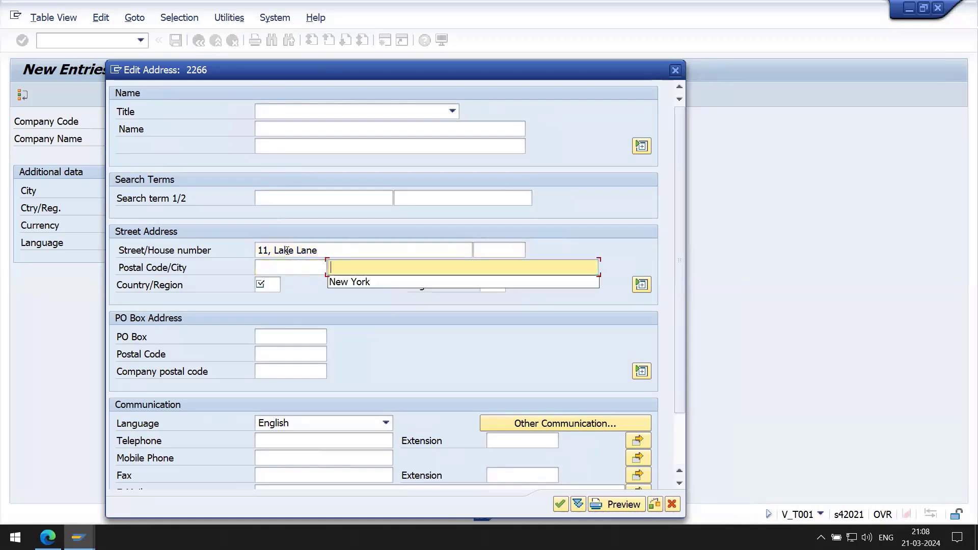
pyautogui.press('Down')
pyautogui.press('Tab')
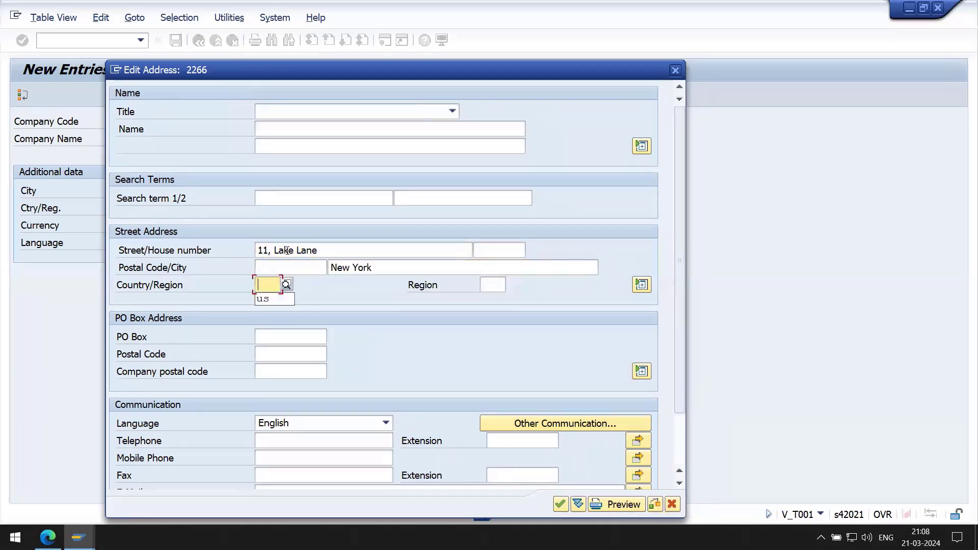
pyautogui.hotkey('shift', 'Tab')
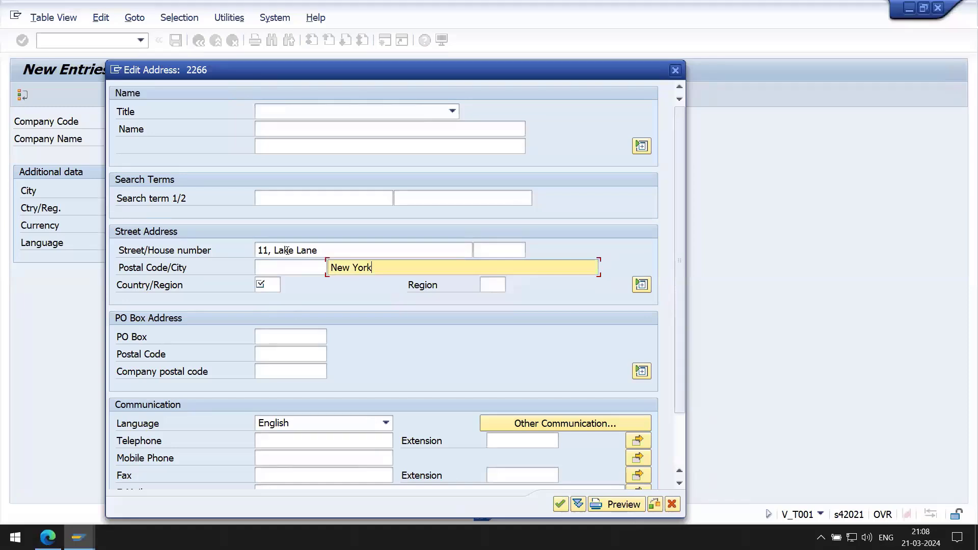
# Set the country/region of the company code's street address to US by choosing USA from the suggested values.
pyautogui.click(273, 290)
pyautogui.write('us')
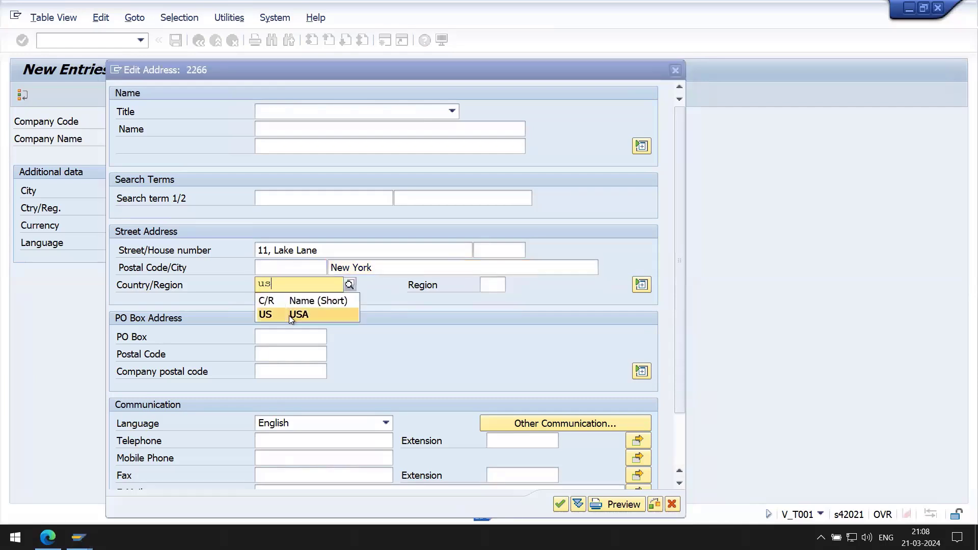
pyautogui.click(289, 314)
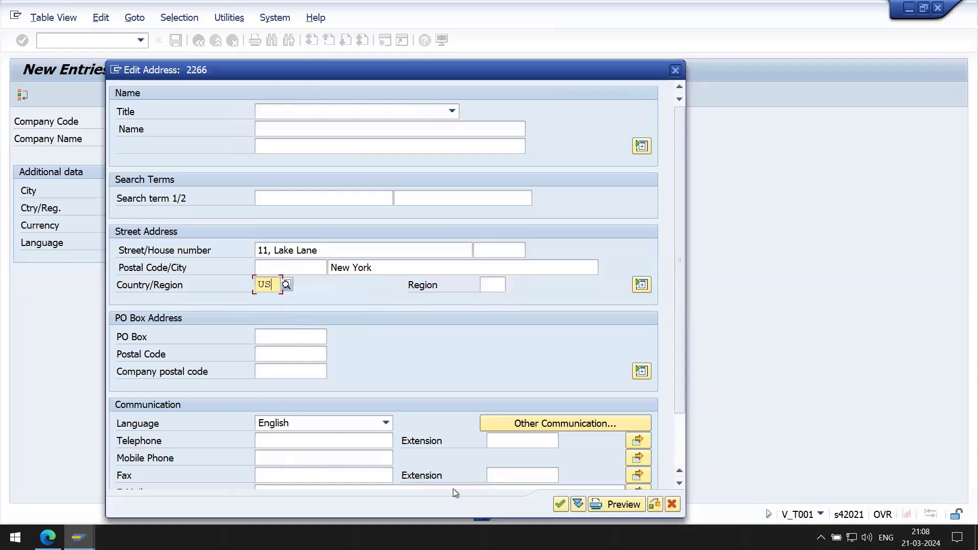
pyautogui.moveTo(506, 72); pyautogui.dragTo(523, 10)
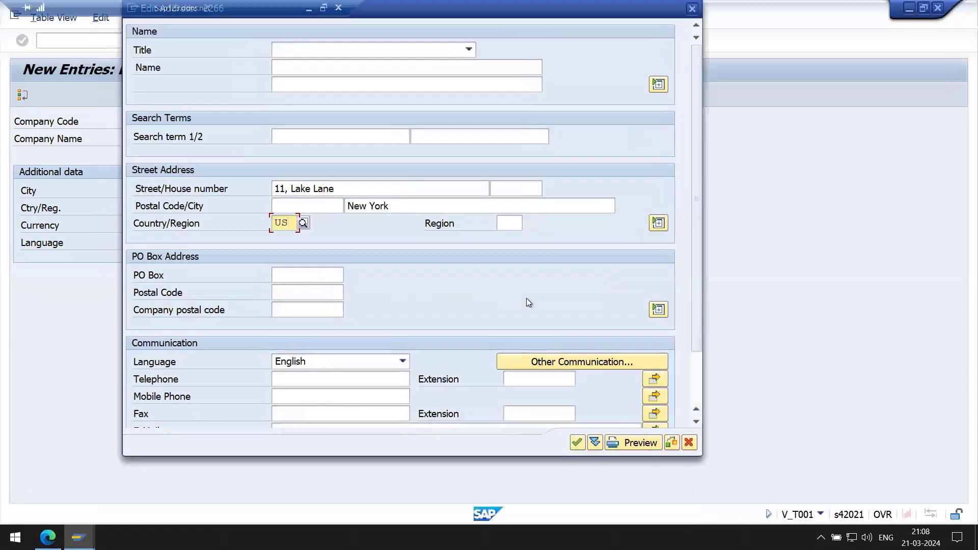
# Enter the postal code of the company's street address and confirm the address of company code 2266.
pyautogui.click(576, 443)
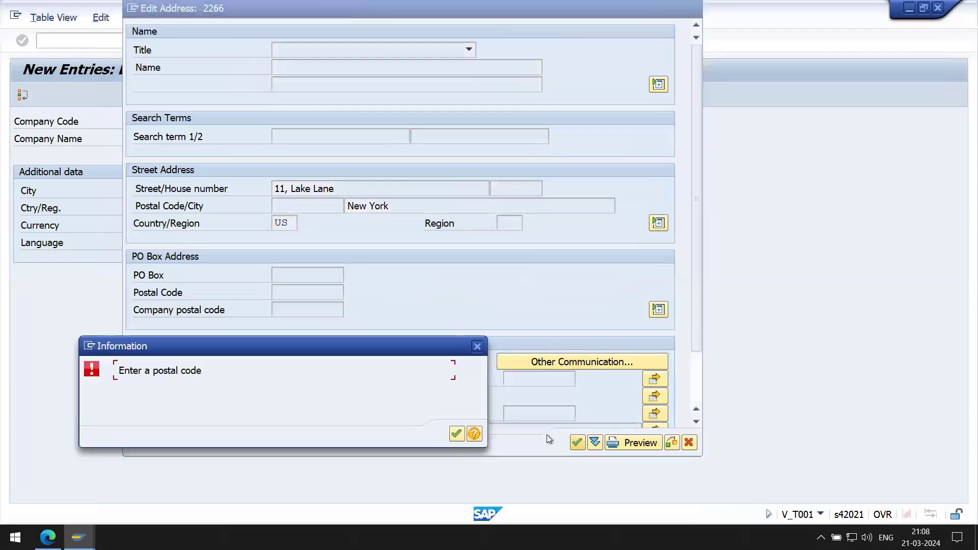
pyautogui.click(457, 434)
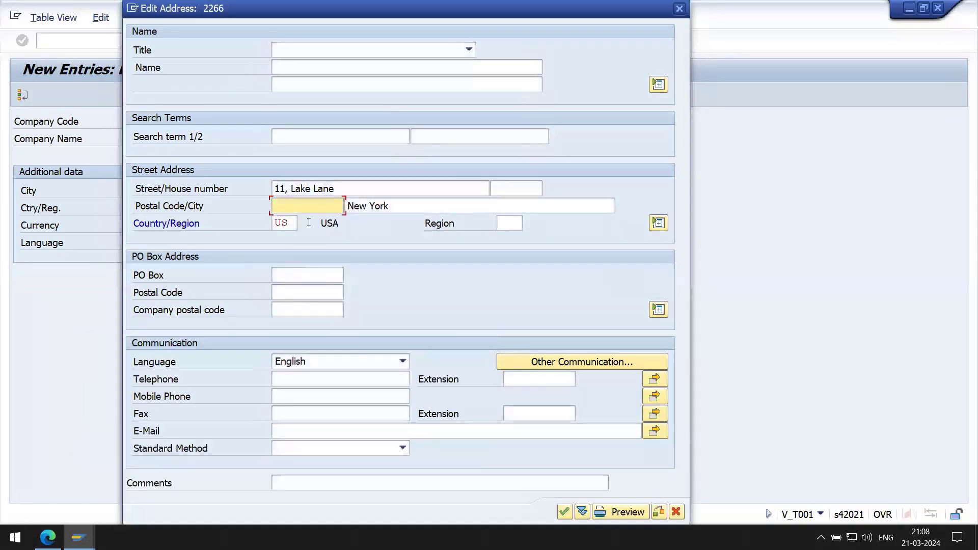
pyautogui.click(284, 206)
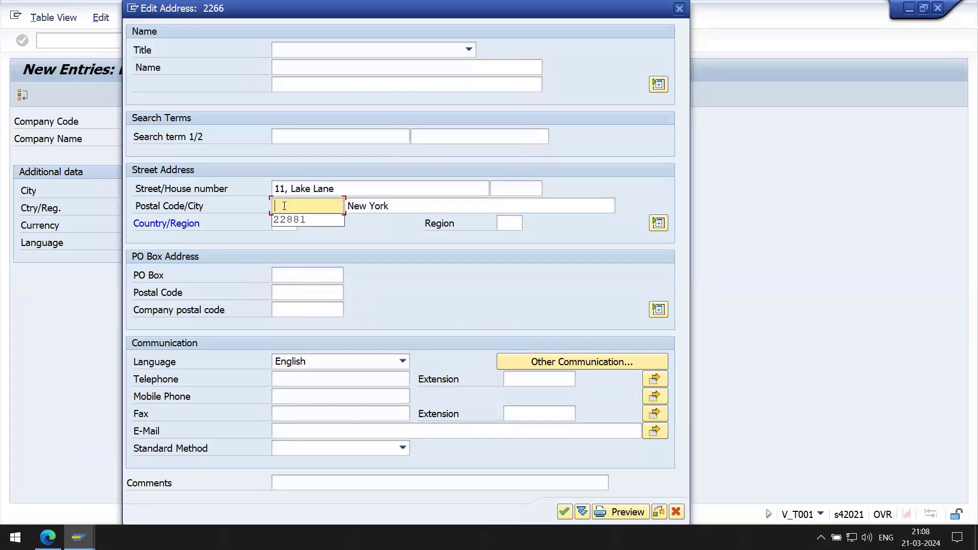
pyautogui.press('Down')
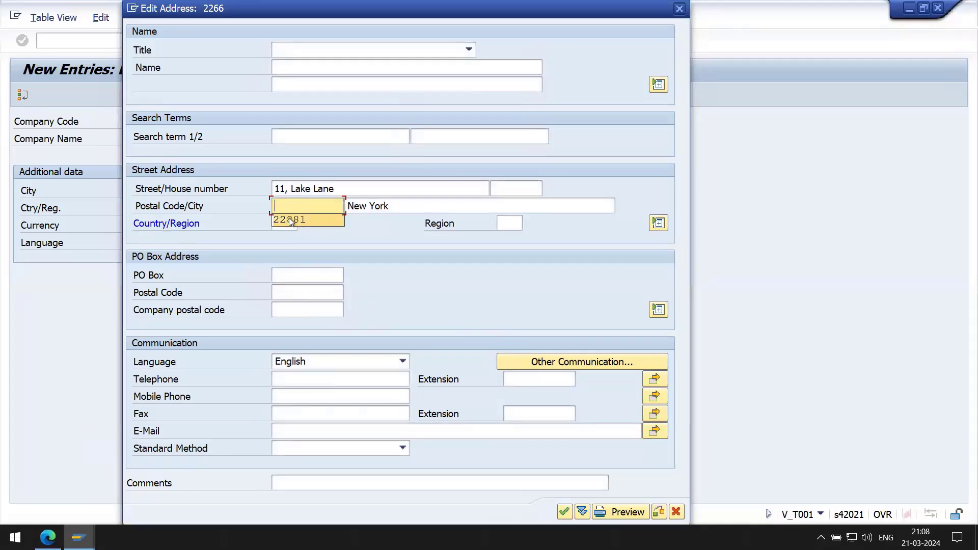
pyautogui.click(291, 221)
pyautogui.press('BackSpace')
pyautogui.press('BackSpace')
pyautogui.press('BackSpace')
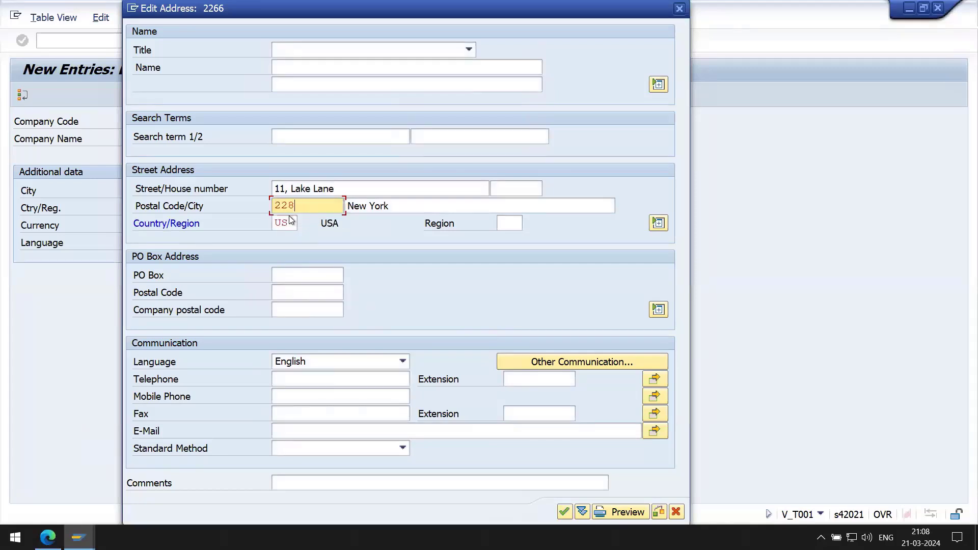
pyautogui.write('661')
pyautogui.click(565, 511)
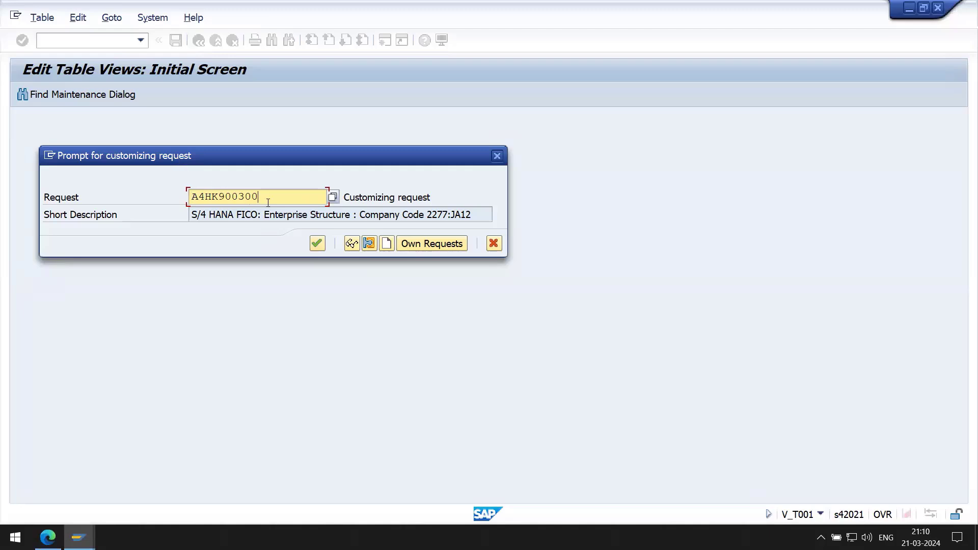
# Create a new customizing request with the short description "FICO:Amazon1234:CR1234567:Enterprise Structure for 2266" and save it.
pyautogui.click(319, 214)
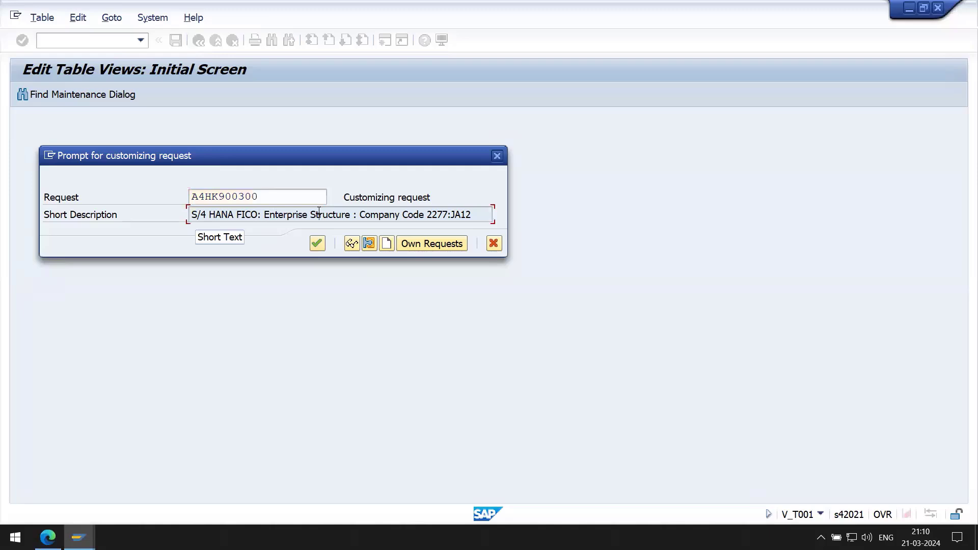
pyautogui.click(386, 245)
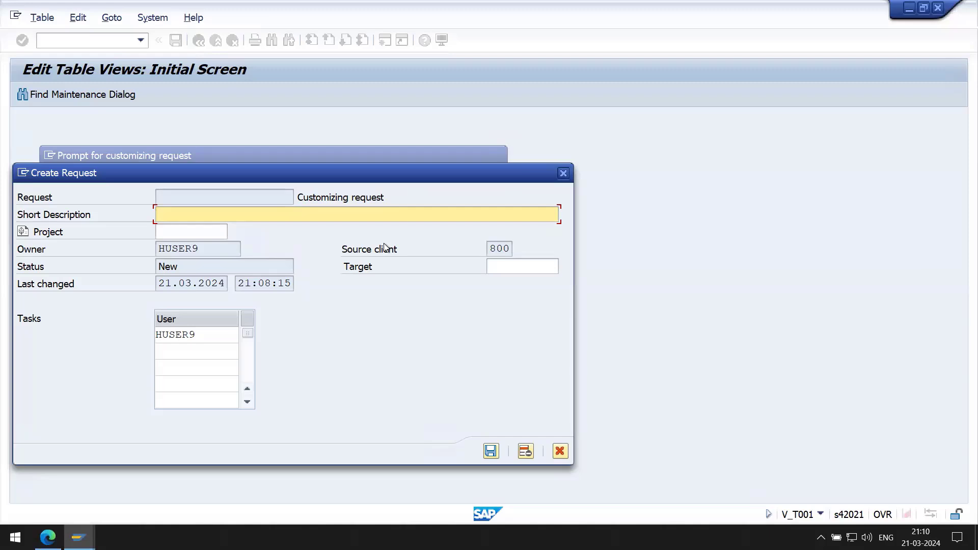
pyautogui.write('FICO:Amazon1234:CR')
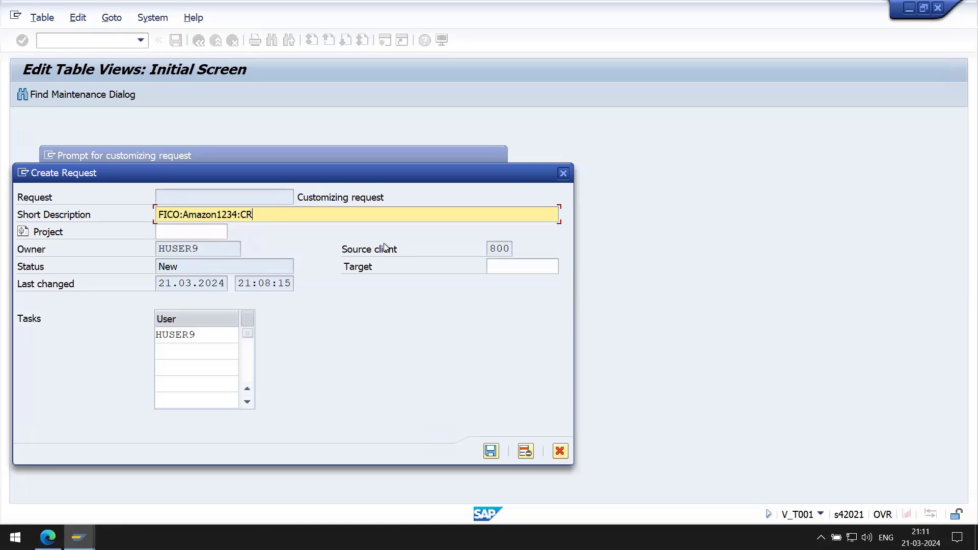
pyautogui.write('1234567:')
pyautogui.write('Enterprise Strctur')
pyautogui.press('BackSpace')
pyautogui.press('BackSpace')
pyautogui.press('BackSpace')
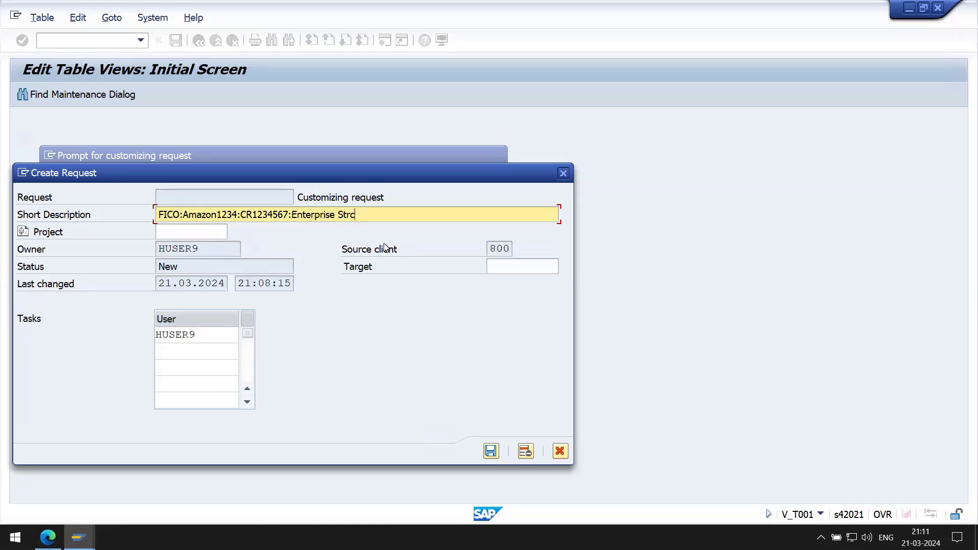
pyautogui.press('BackSpace')
pyautogui.write('ucture for 2266')
pyautogui.click(182, 195)
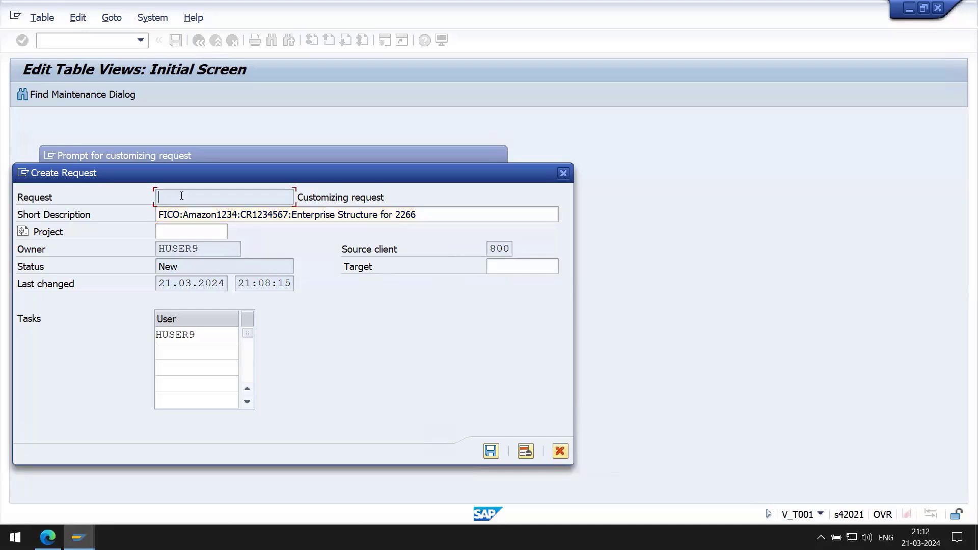
pyautogui.click(491, 451)
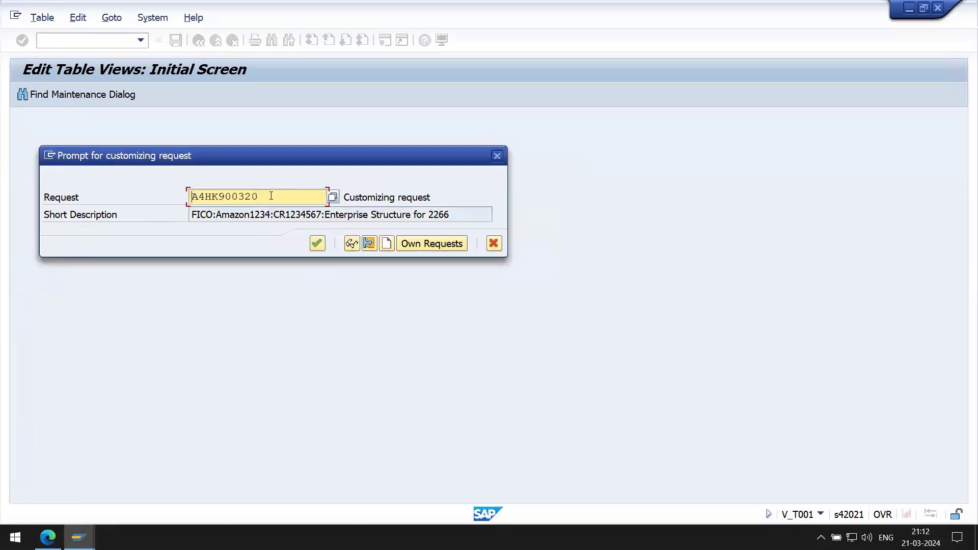
# Review the new customizing request's number and description and confirm recording the company code entry in it.
pyautogui.moveTo(271, 197); pyautogui.dragTo(168, 214)
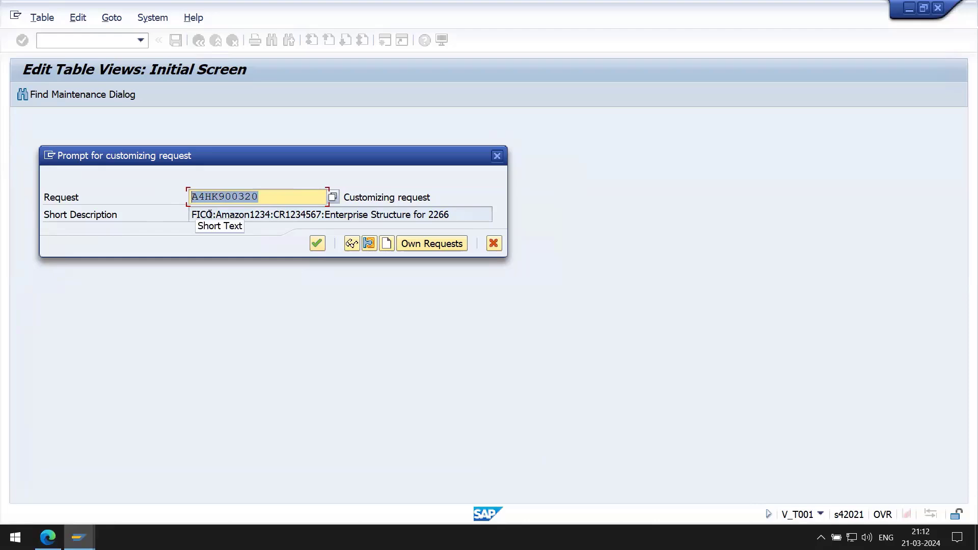
pyautogui.click(213, 214)
pyautogui.moveTo(333, 205); pyautogui.dragTo(463, 204)
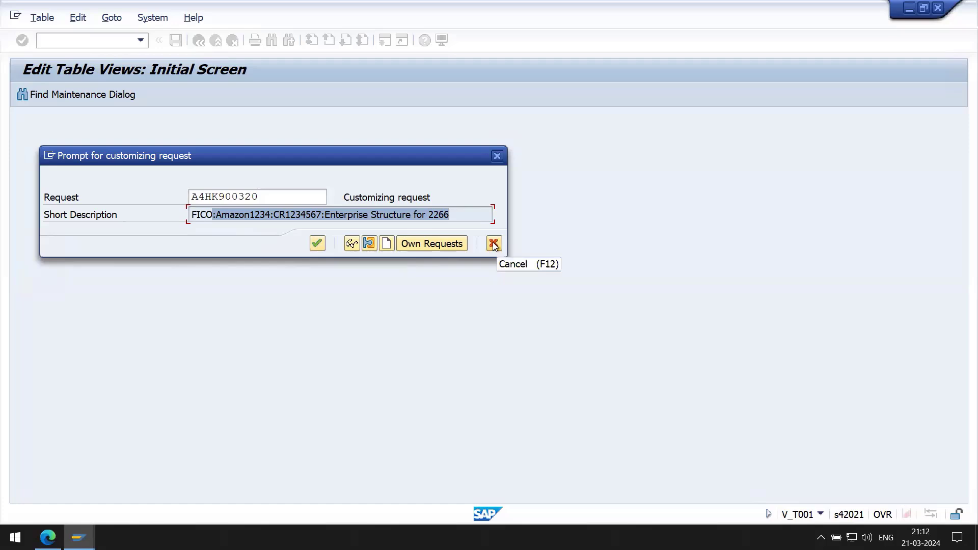
pyautogui.click(317, 244)
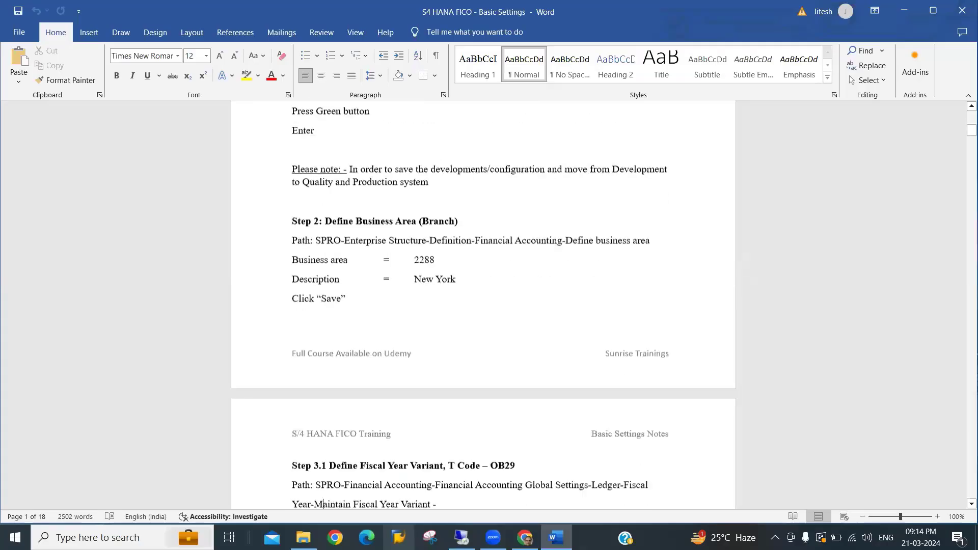
# Switch to the Word training notes and read Step 2, Define Business Area (Branch), examining its path, business area and description values.
pyautogui.scroll(-1, 483, 305)
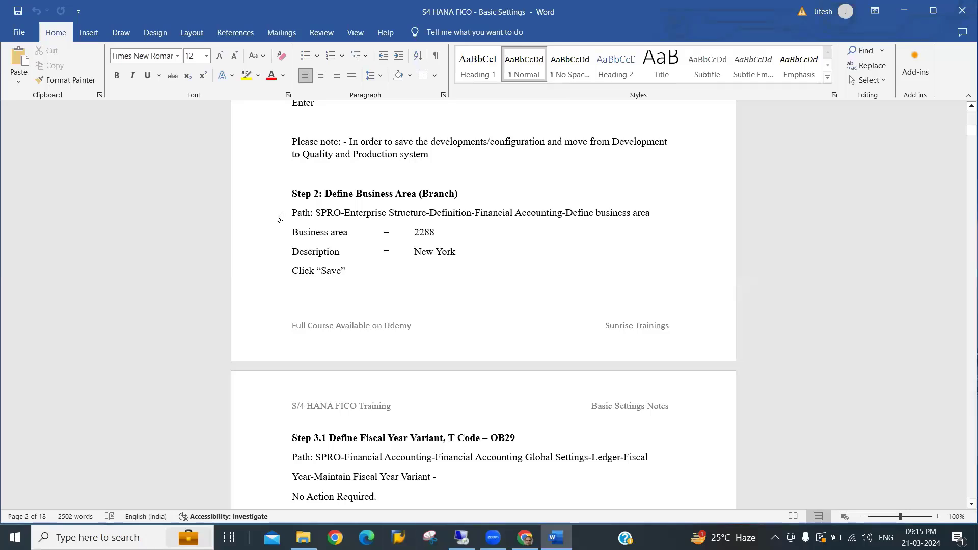
pyautogui.moveTo(292, 193); pyautogui.dragTo(448, 251)
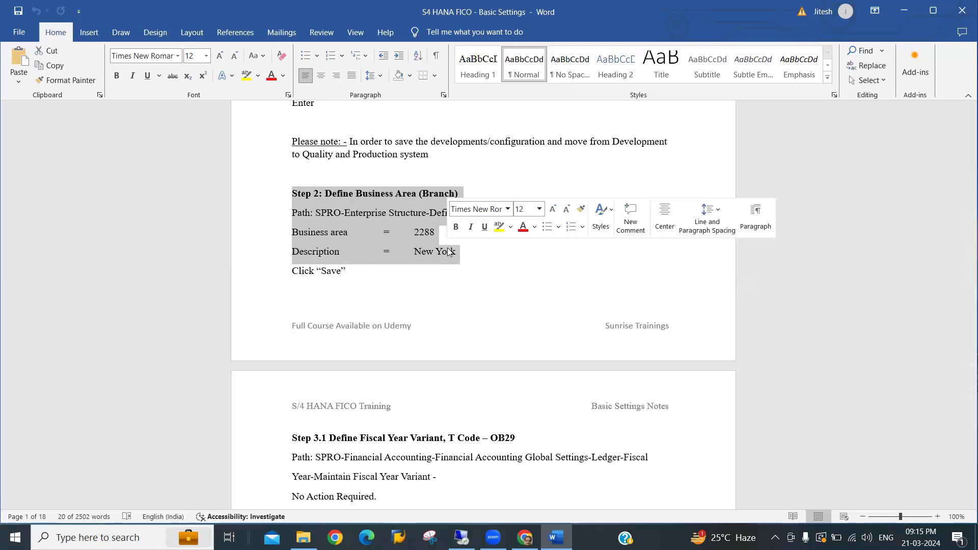
pyautogui.click(478, 261)
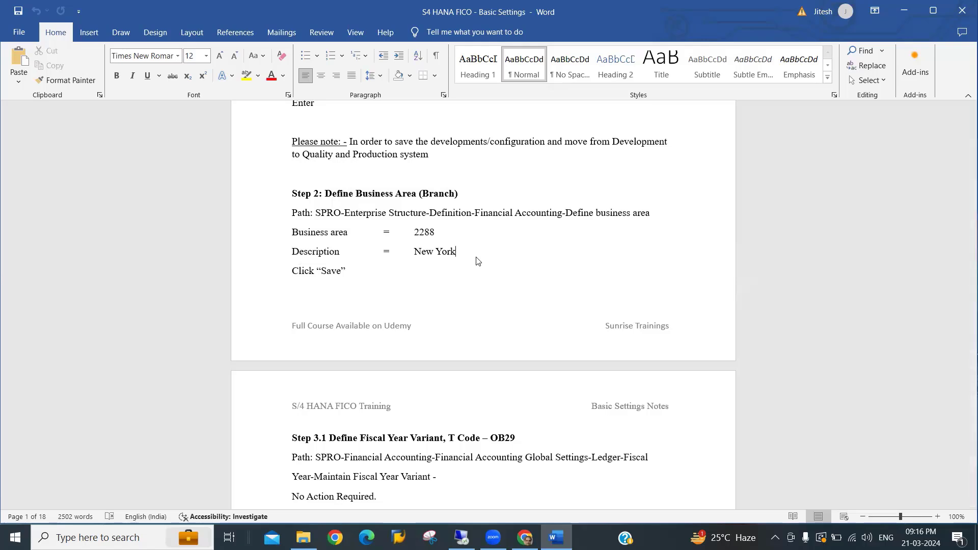
pyautogui.moveTo(345, 213); pyautogui.dragTo(432, 210)
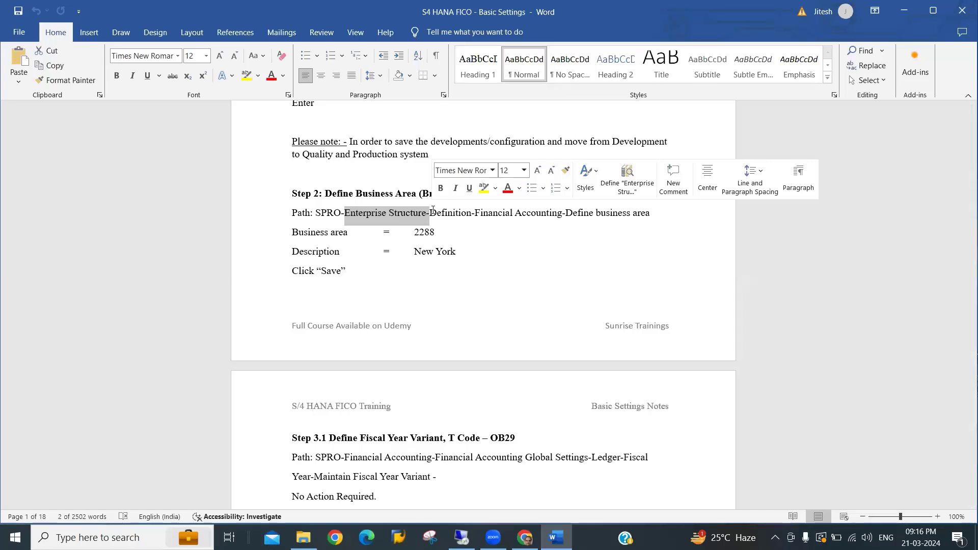
pyautogui.click(304, 230)
pyautogui.moveTo(304, 231); pyautogui.dragTo(360, 235)
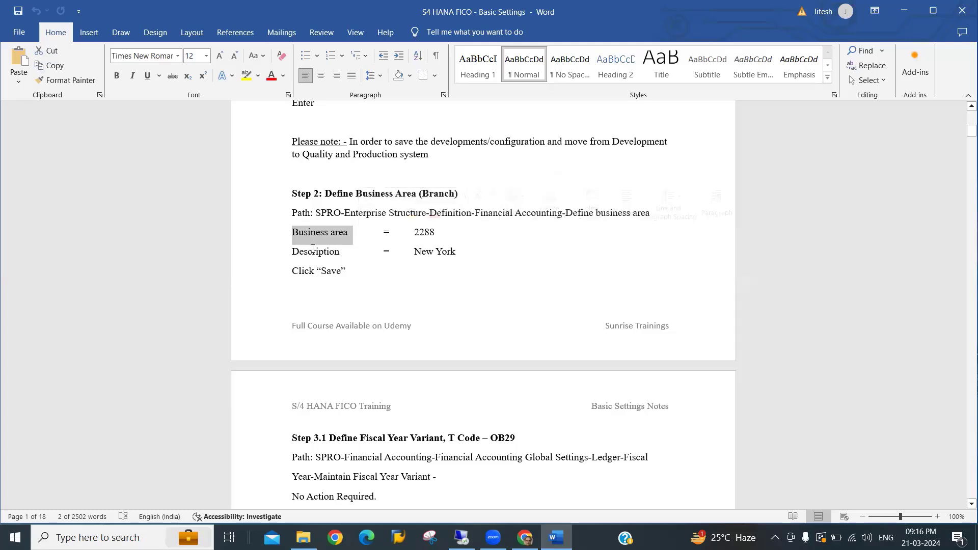
pyautogui.moveTo(343, 251); pyautogui.dragTo(384, 261)
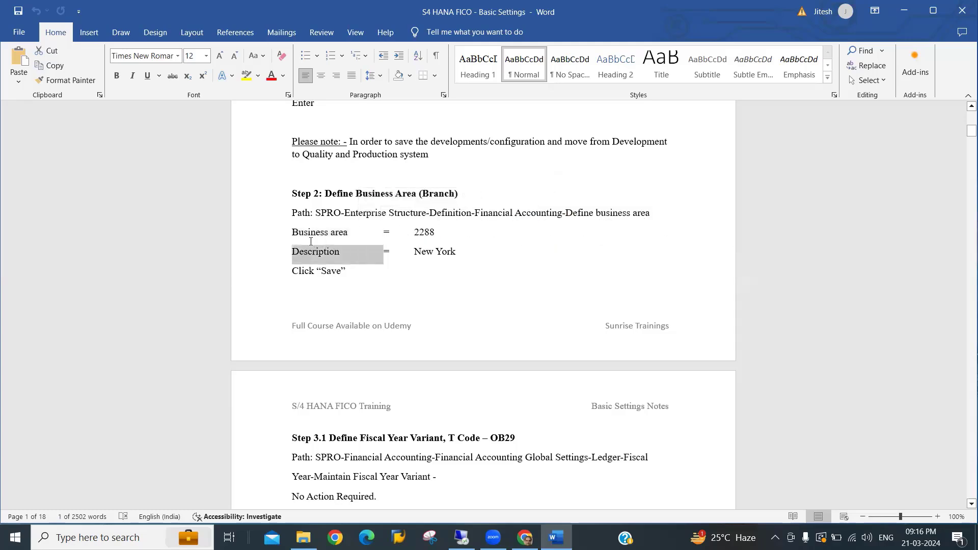
pyautogui.moveTo(304, 232); pyautogui.dragTo(463, 233)
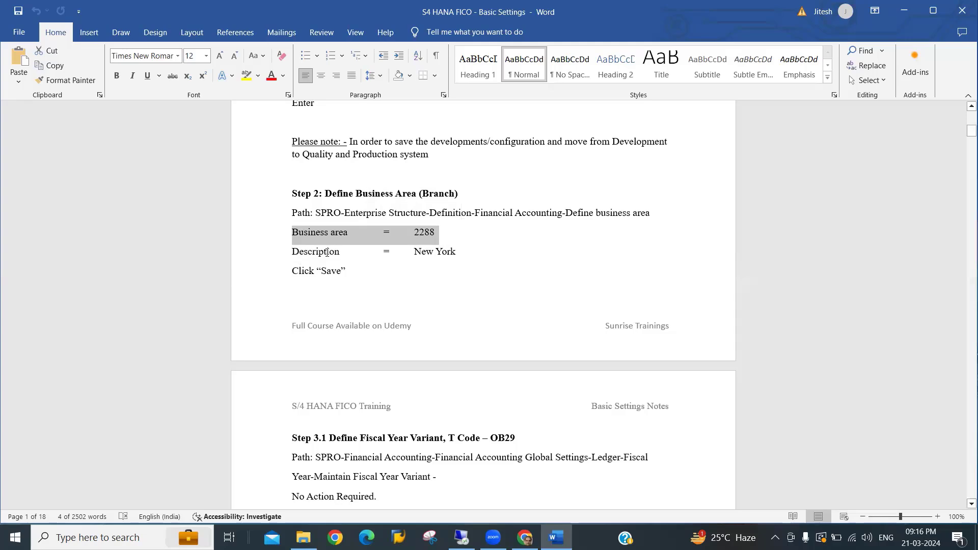
pyautogui.moveTo(327, 252); pyautogui.dragTo(469, 259)
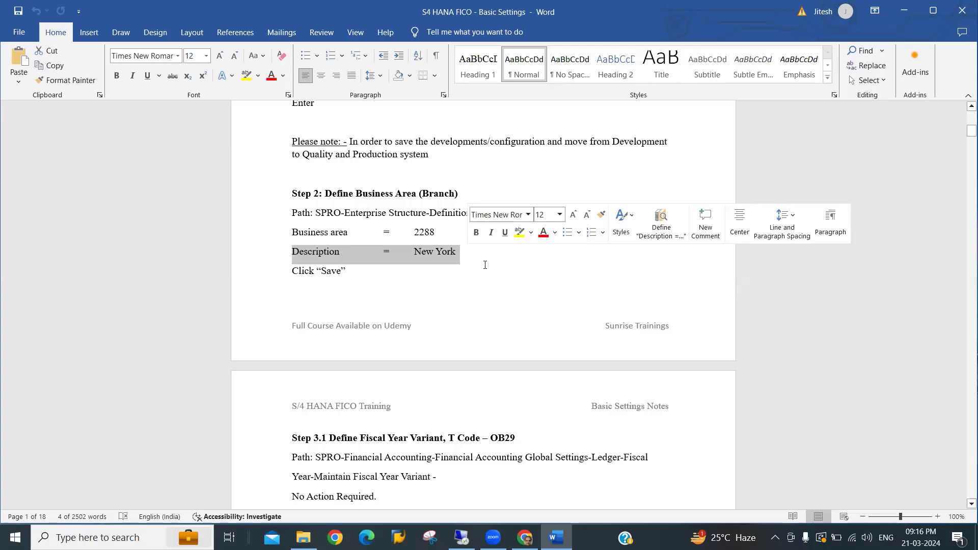
pyautogui.click(403, 284)
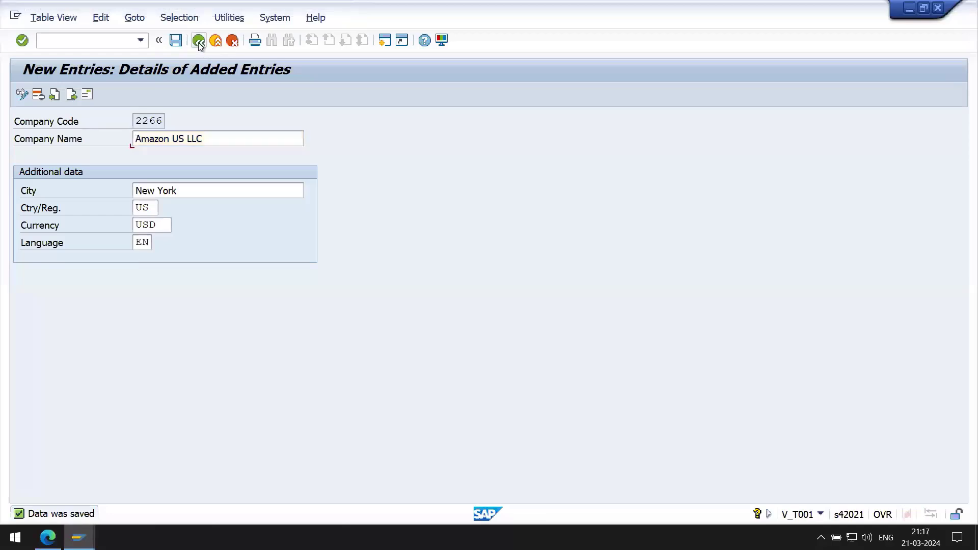
# Switch back to SAP, leave the company code entry and close the activity selection to return to the implementation guide.
pyautogui.click(199, 41)
pyautogui.click(198, 40)
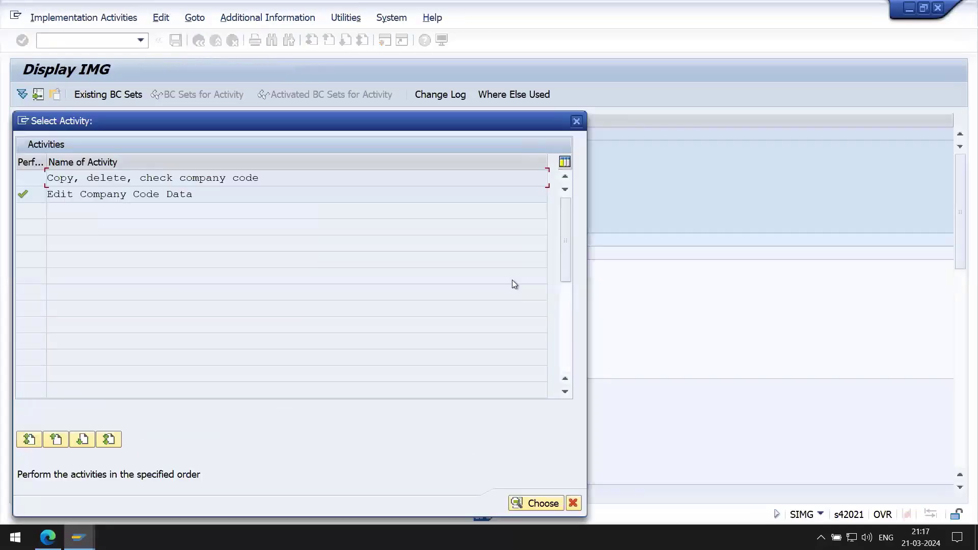
pyautogui.click(573, 503)
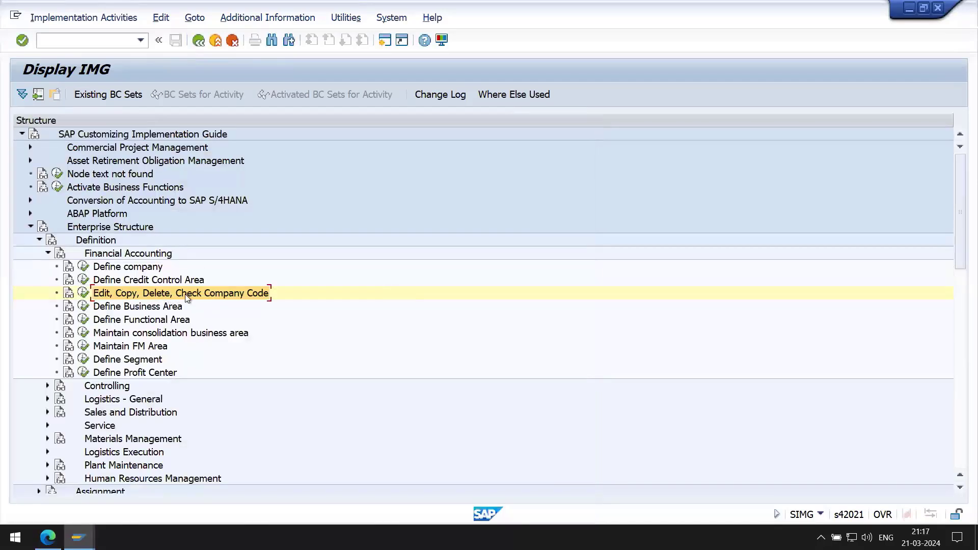
# Read the documentation for Define Business Area under Financial Accounting and open that activity.
pyautogui.click(71, 309)
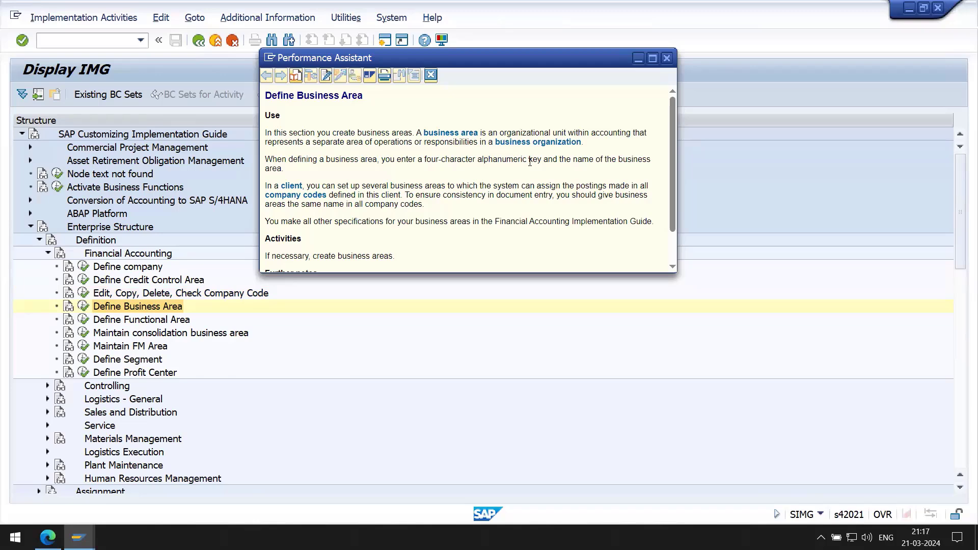
pyautogui.click(667, 59)
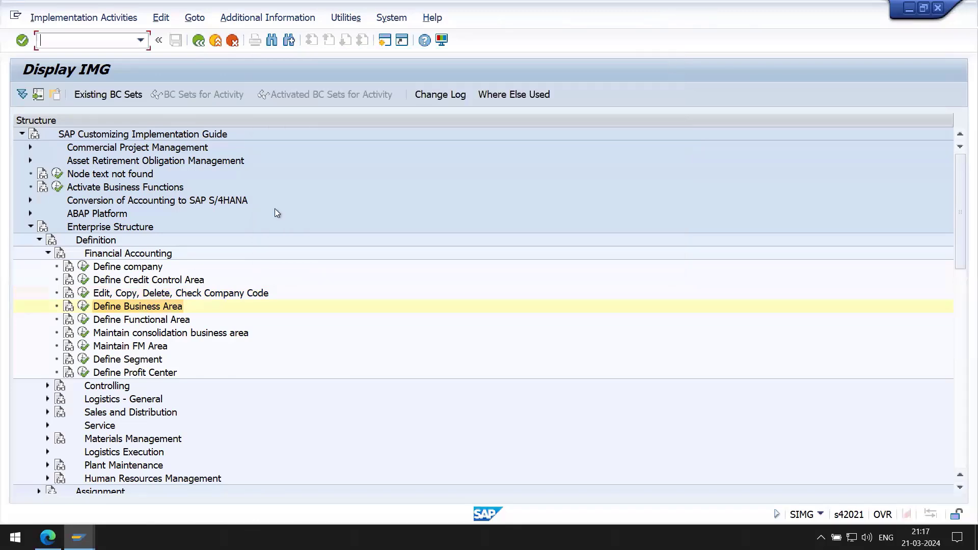
pyautogui.click(83, 308)
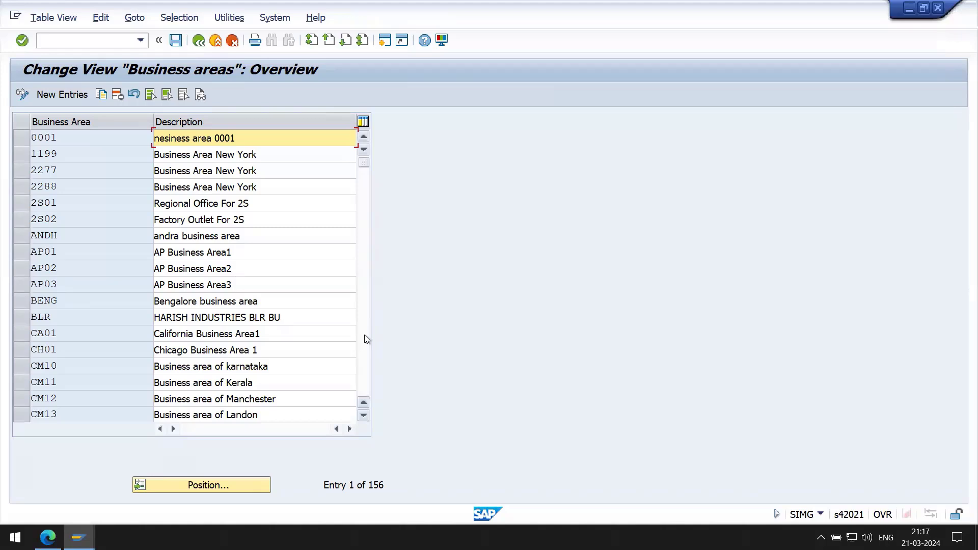
# Look through the existing business areas to examine their codes and descriptions.
pyautogui.click(365, 377)
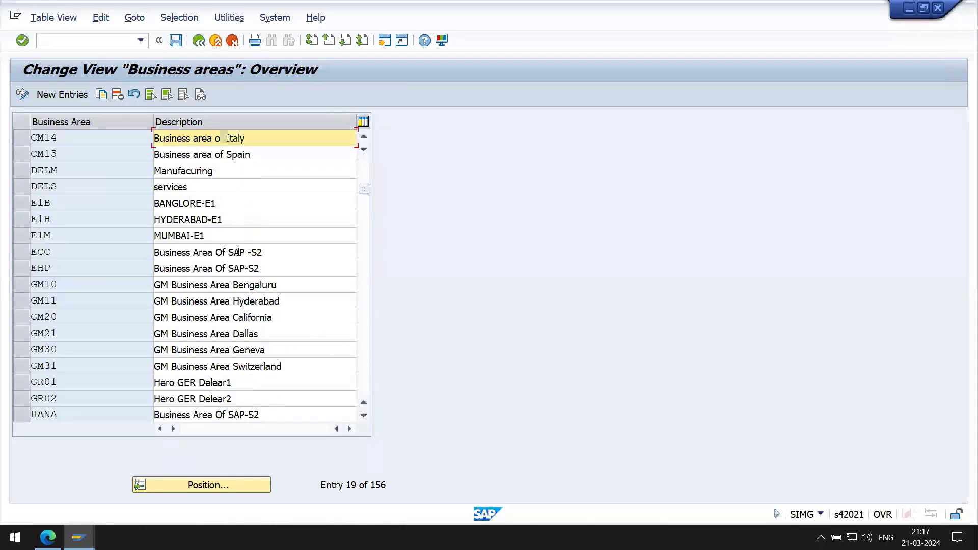
pyautogui.click(359, 377)
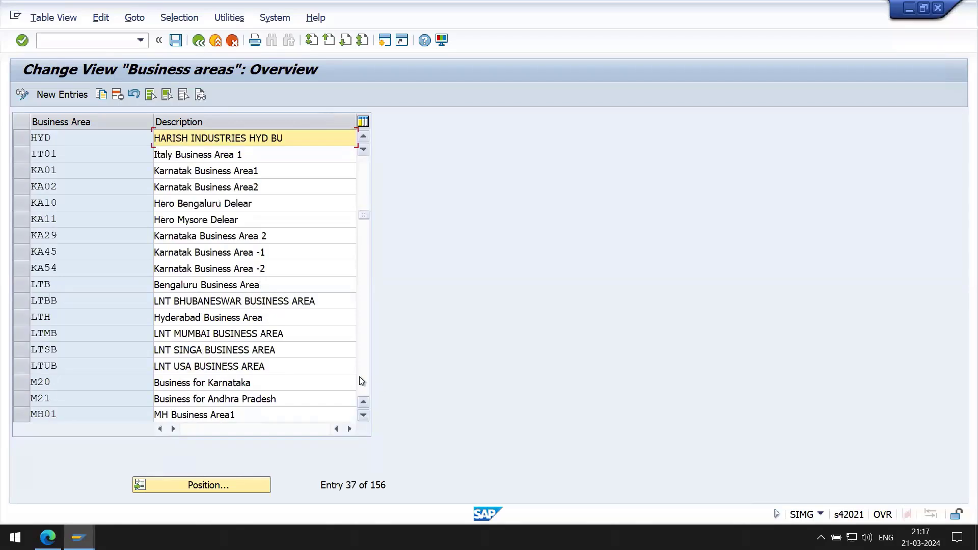
pyautogui.click(359, 377)
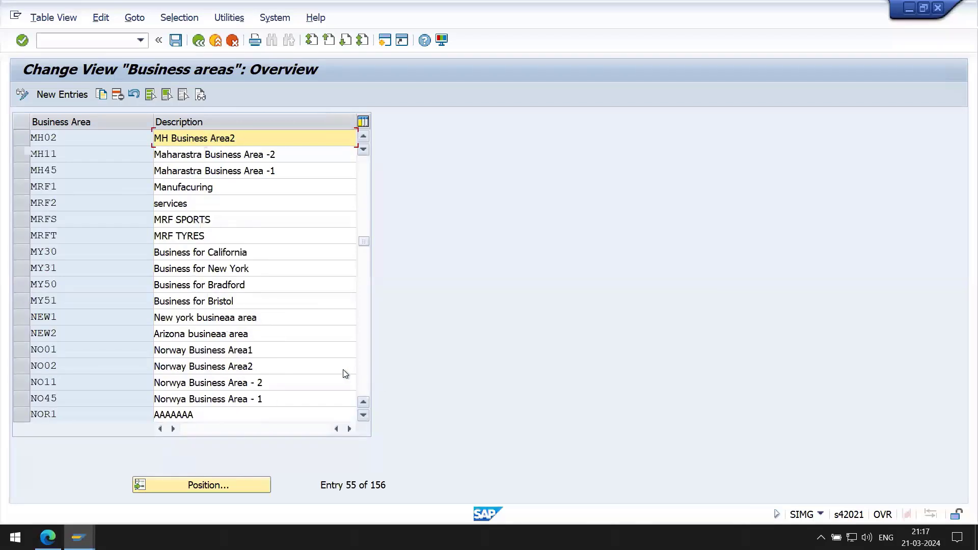
pyautogui.click(66, 96)
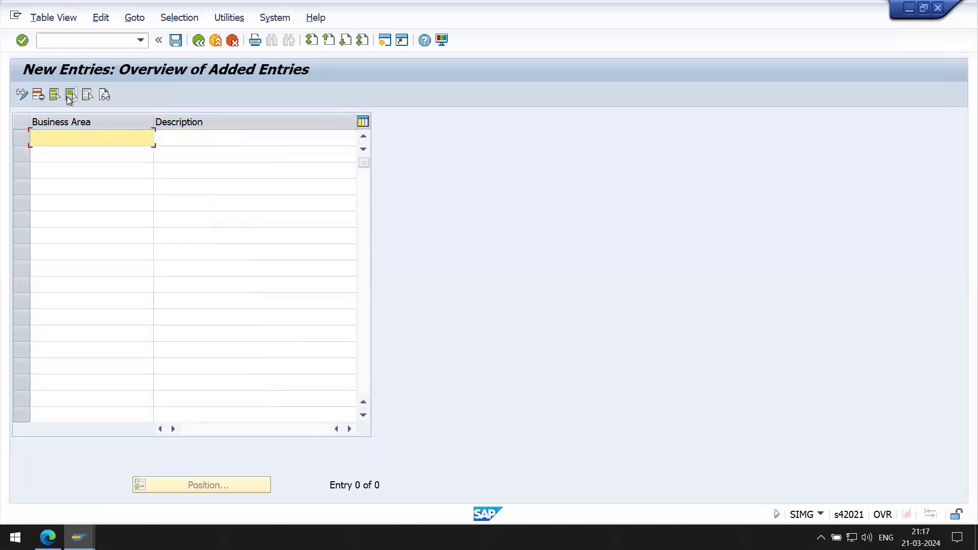
pyautogui.click(199, 41)
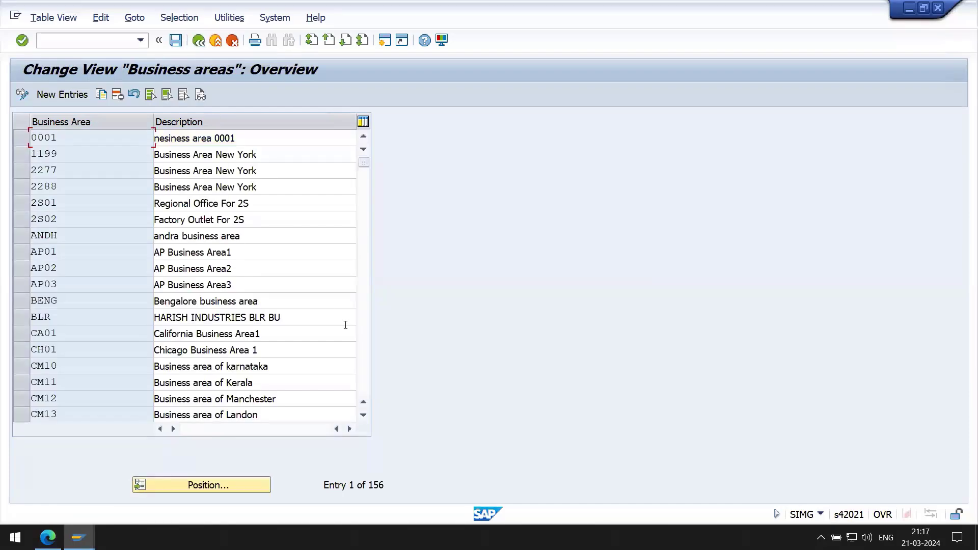
pyautogui.click(365, 381)
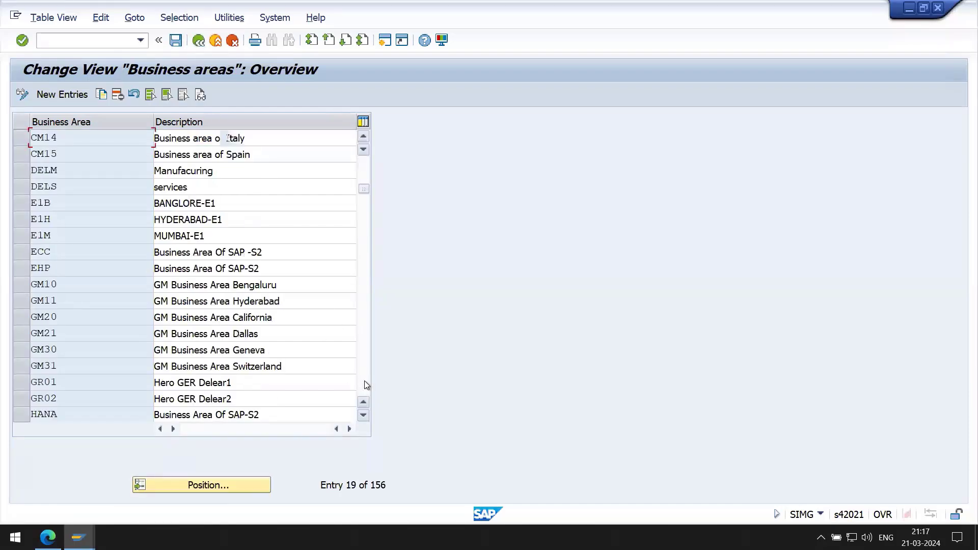
pyautogui.click(365, 380)
pyautogui.click(365, 381)
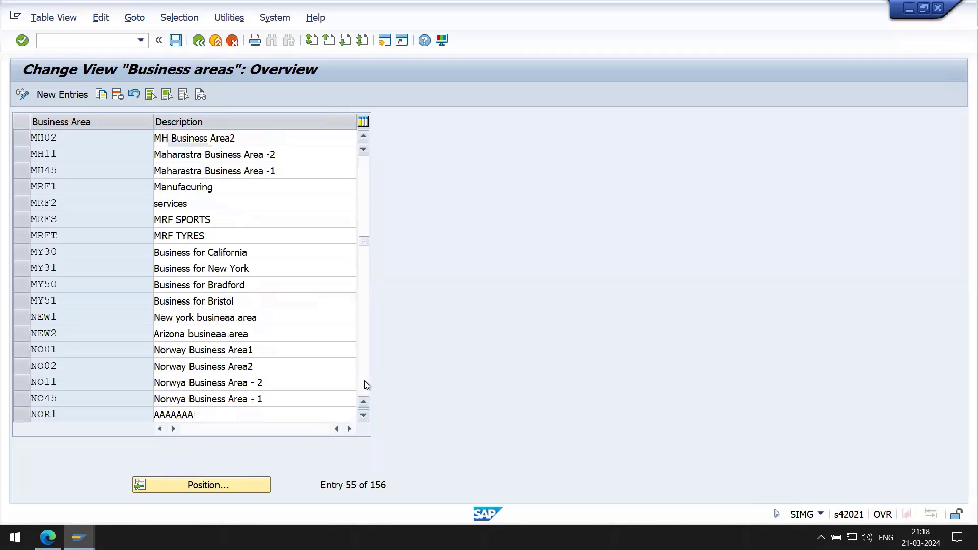
pyautogui.click(365, 381)
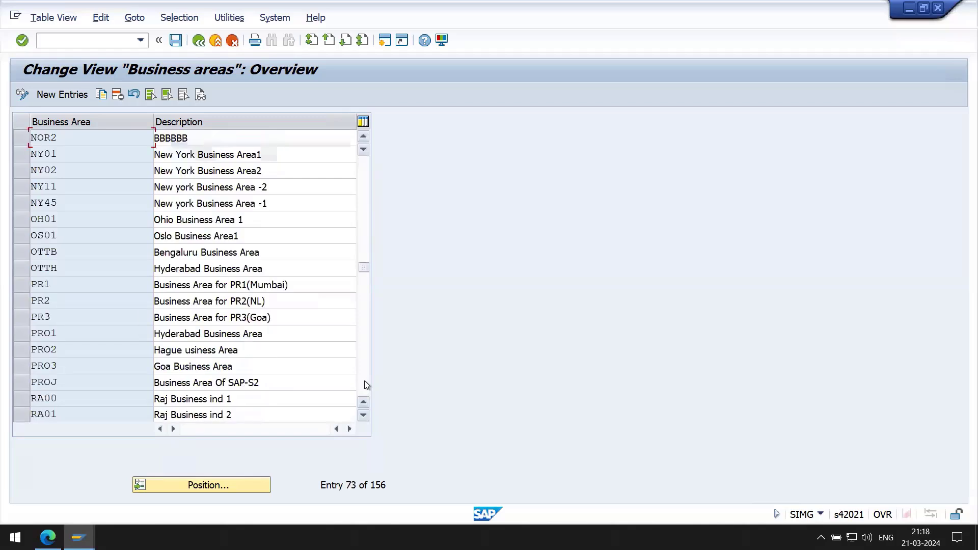
pyautogui.click(365, 381)
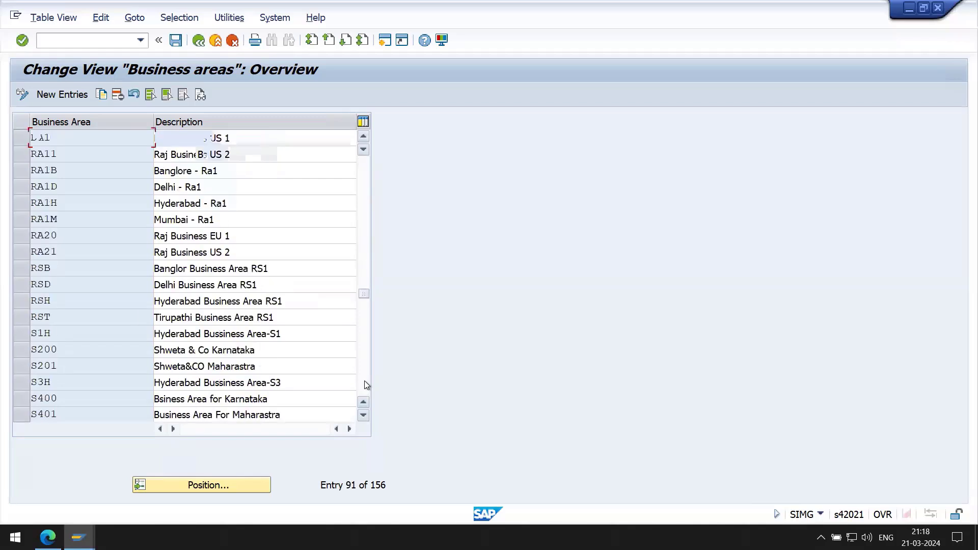
# Add a new business area 2266 with the description Business Area New York 2266.
pyautogui.click(59, 94)
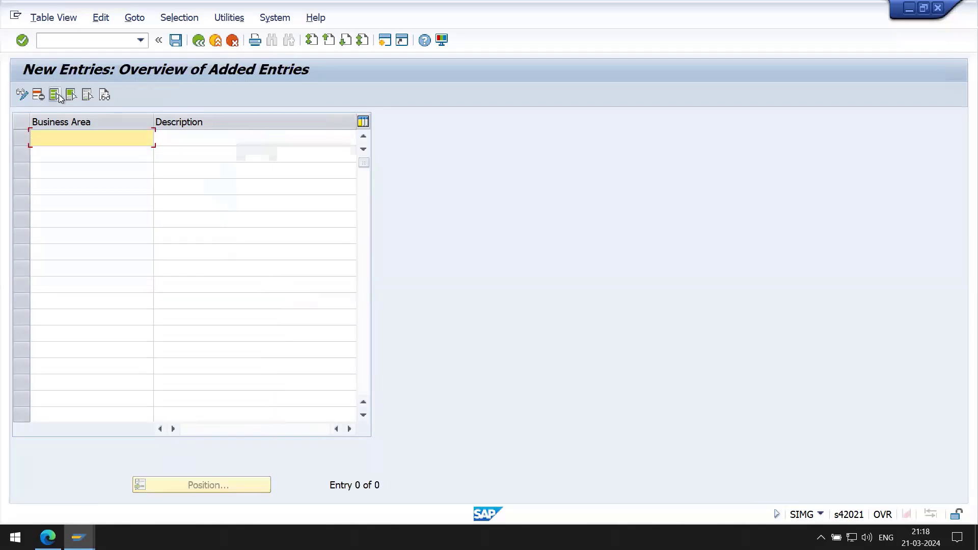
pyautogui.write('2266')
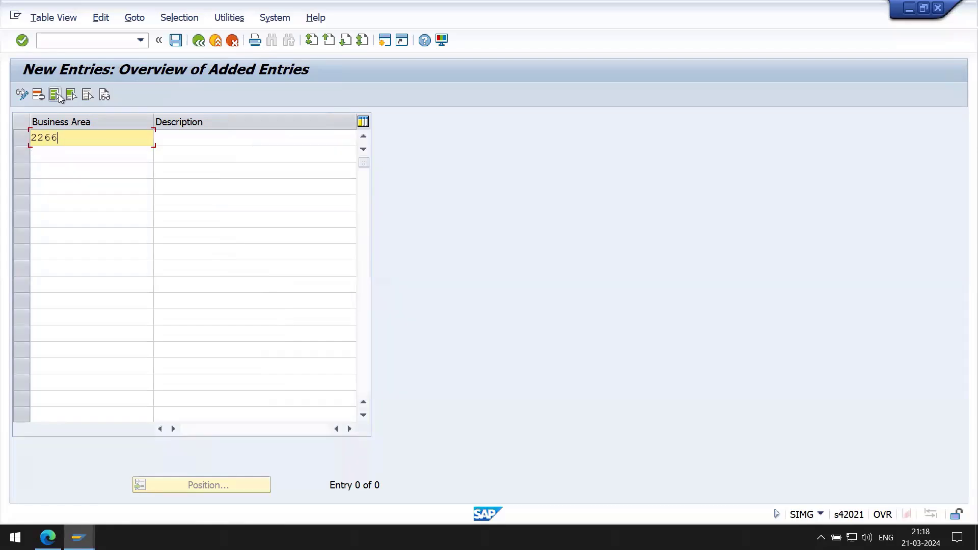
pyautogui.press('Tab')
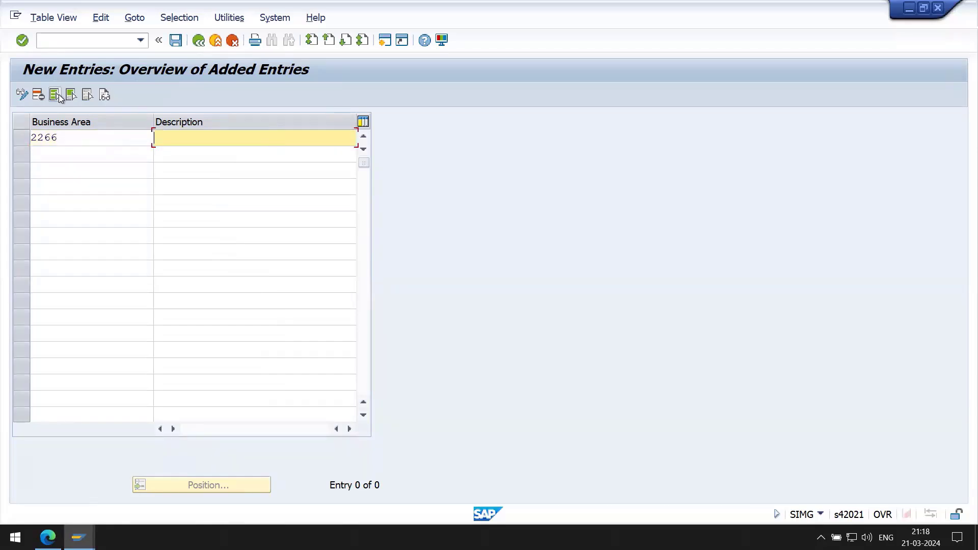
pyautogui.press('BackSpace')
pyautogui.press('Down')
pyautogui.press('Return')
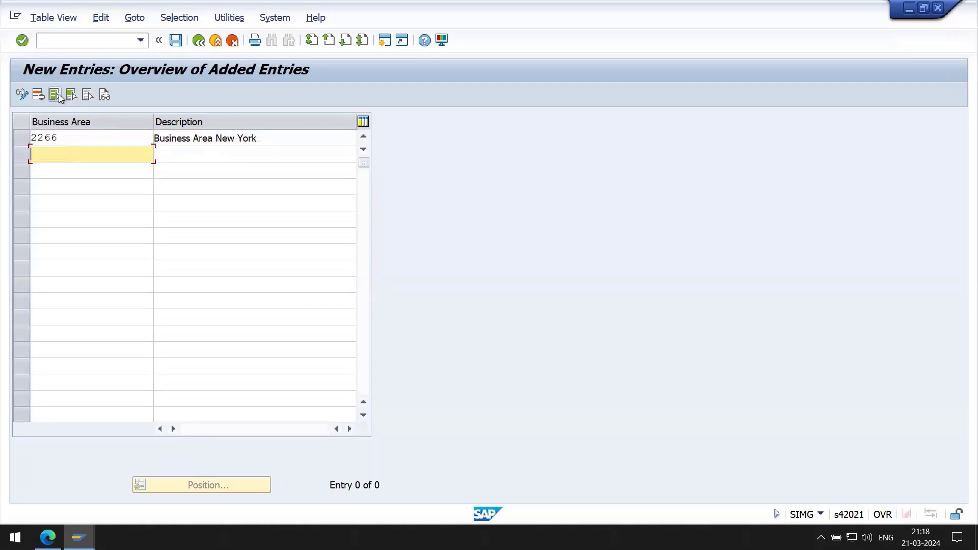
pyautogui.write('2266')
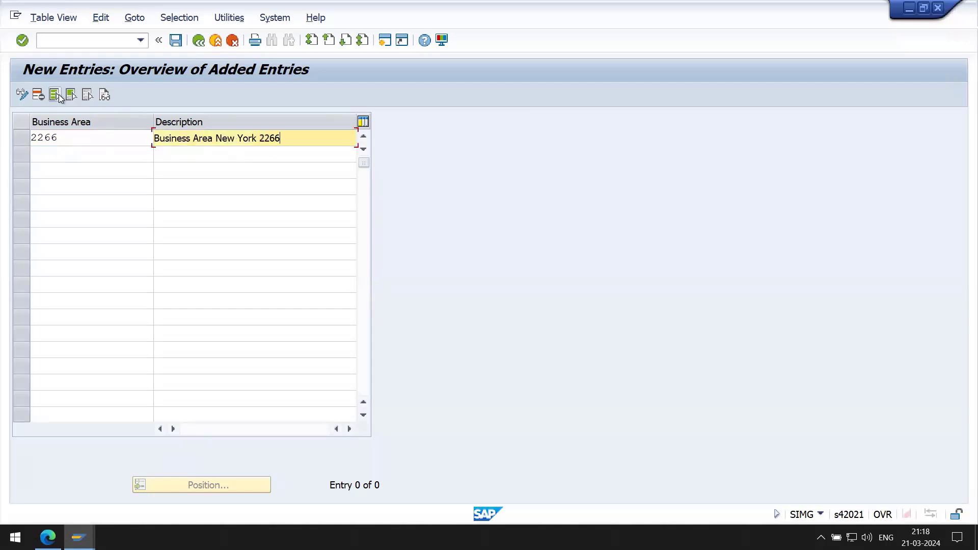
pyautogui.press('Return')
# Save business area 2266 under the existing customizing request for Enterprise Structure 2266 and return to the implementation guide.
pyautogui.hotkey('ctrl', 's')
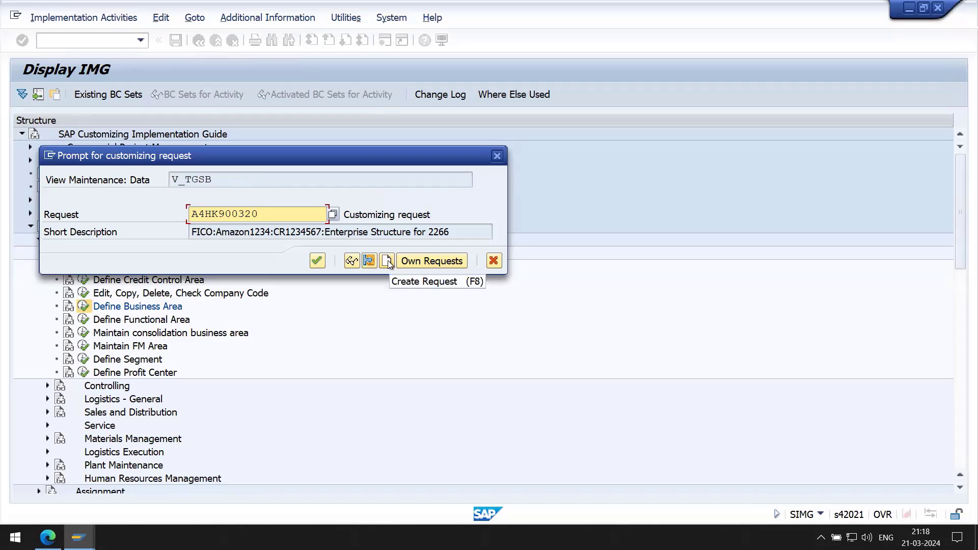
pyautogui.click(317, 261)
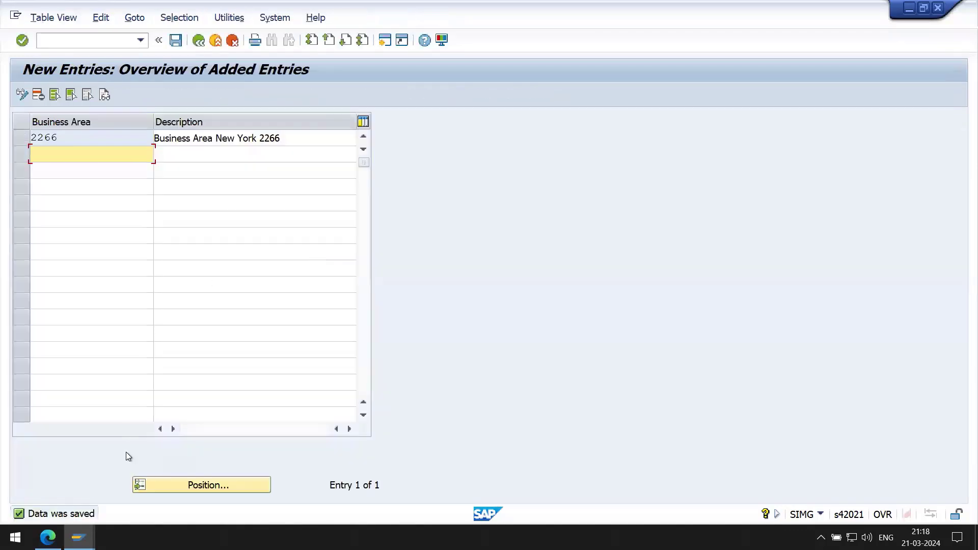
pyautogui.click(199, 40)
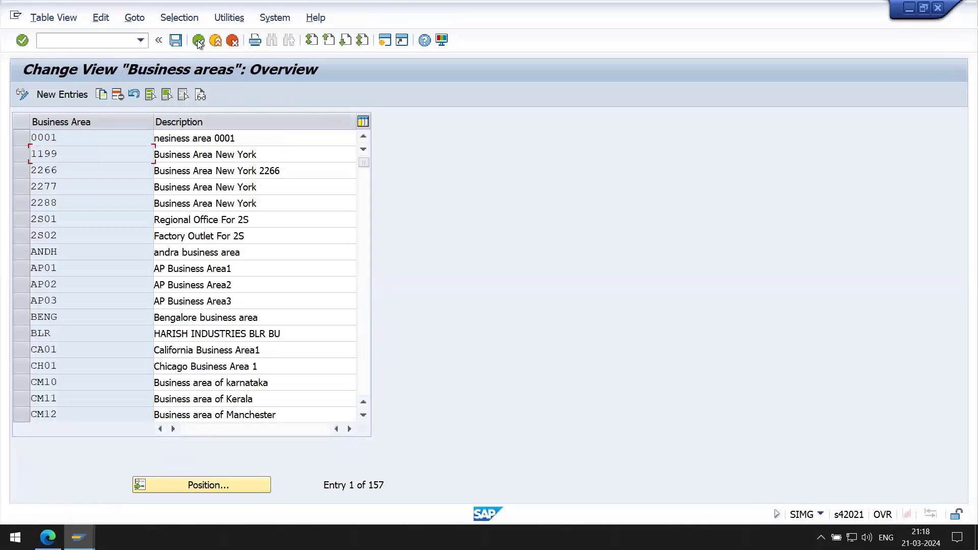
pyautogui.click(198, 41)
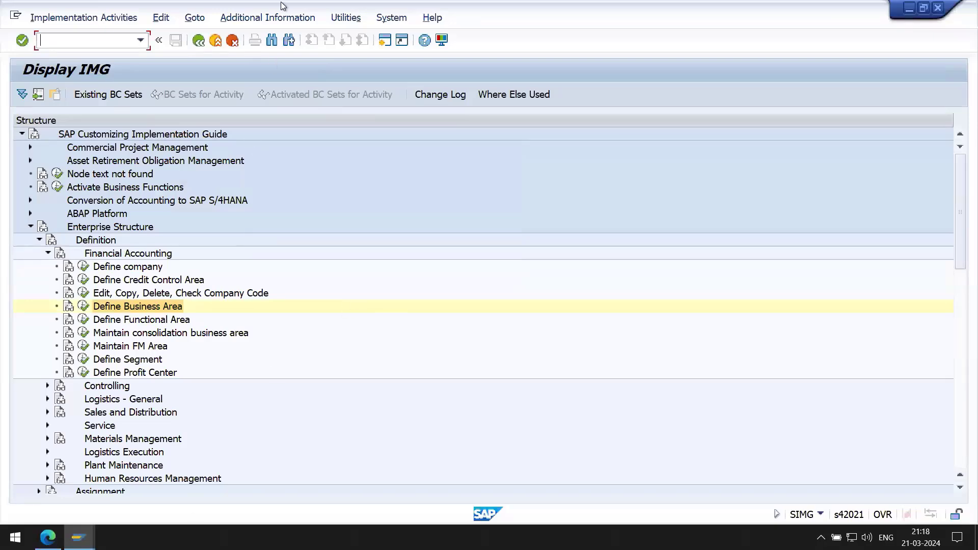
# Switch to the Word training notes and read Step 3.1, Define Fiscal Year Variant, examining its path and standard variants.
pyautogui.hotkey('alt', 'Tab')
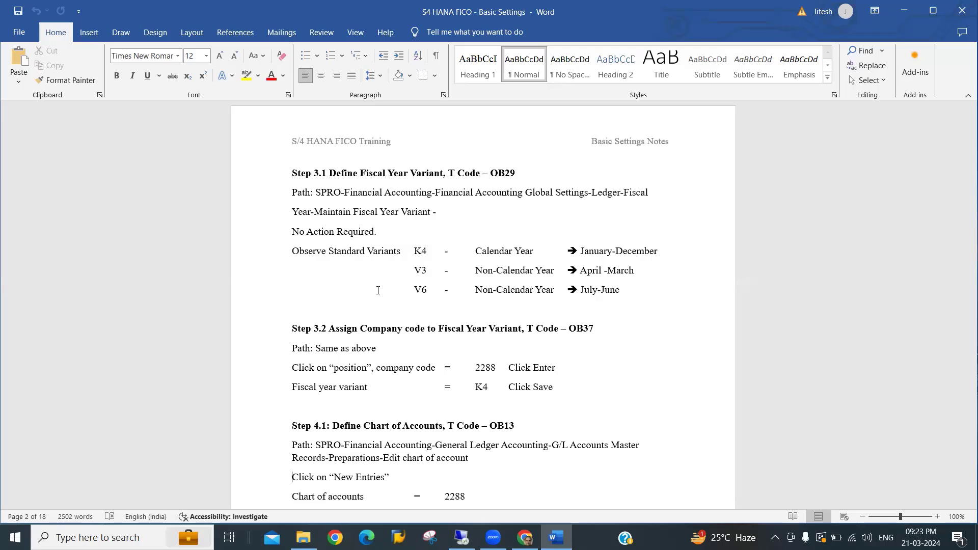
pyautogui.press('Up')
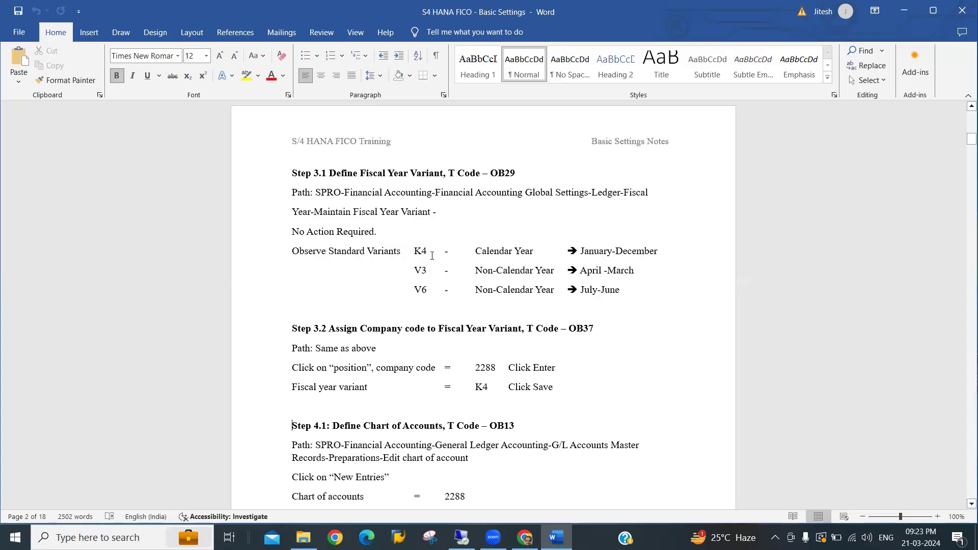
pyautogui.click(432, 252)
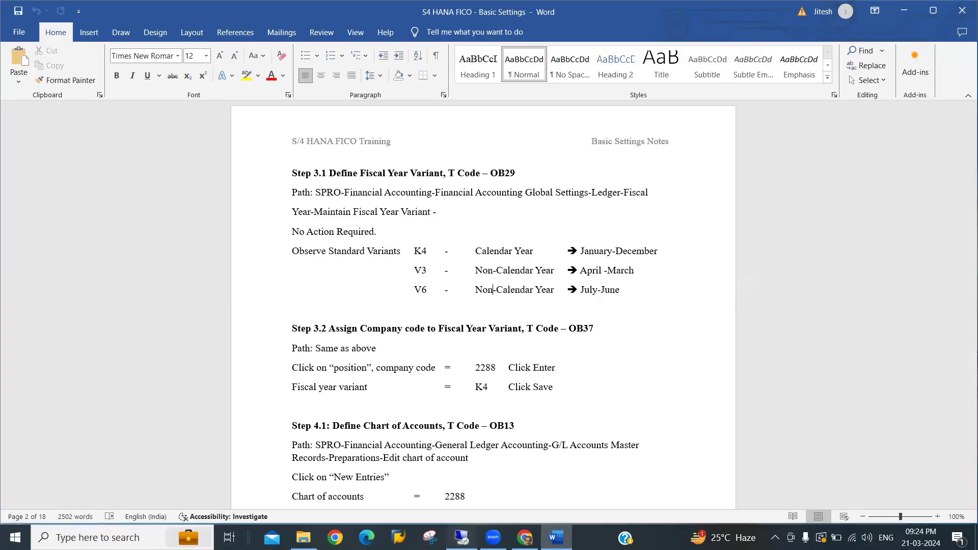
# Switch back to the SAP remote session and collapse the Financial Accounting and Definition nodes under Enterprise Structure.
pyautogui.click(462, 538)
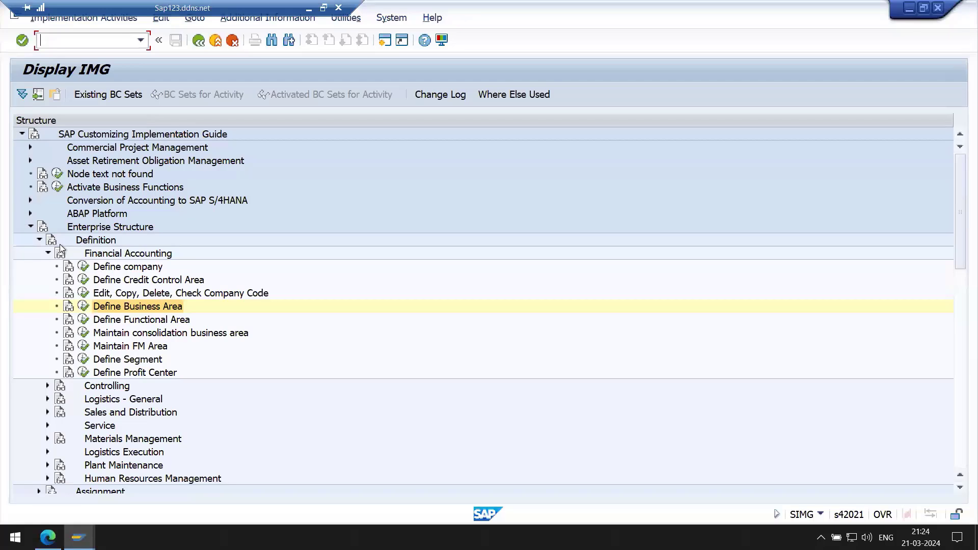
pyautogui.press('Down')
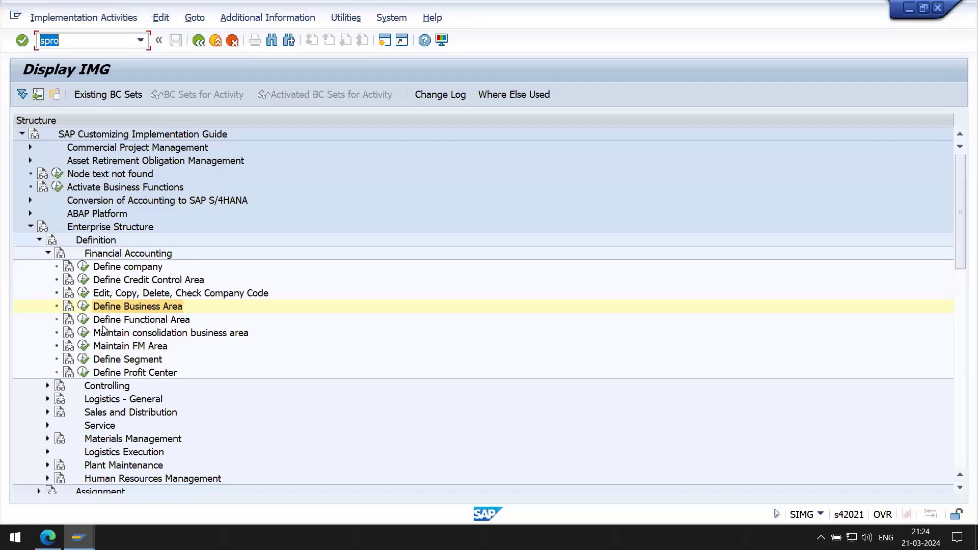
pyautogui.click(112, 255)
pyautogui.press('Left')
pyautogui.press('Left')
pyautogui.press('Left')
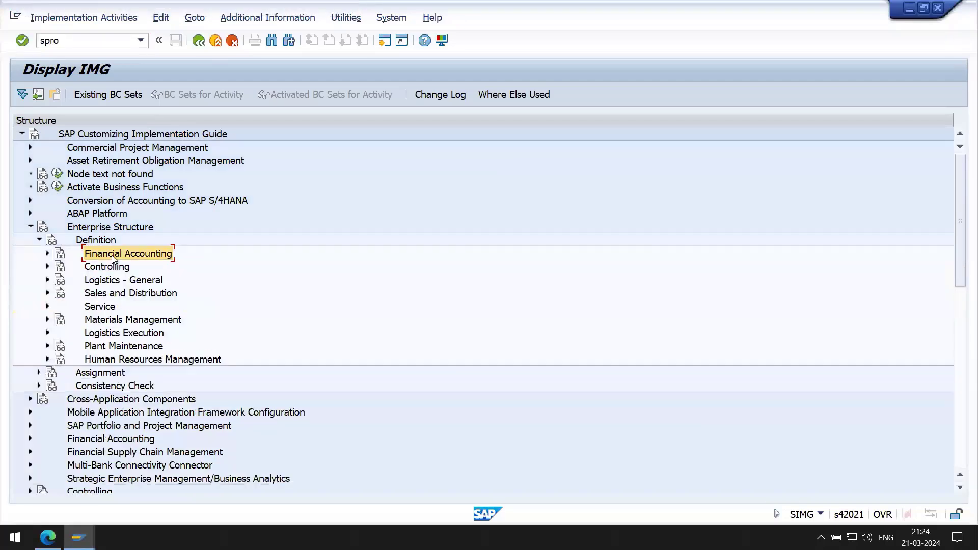
pyautogui.press('Left')
pyautogui.press('Left')
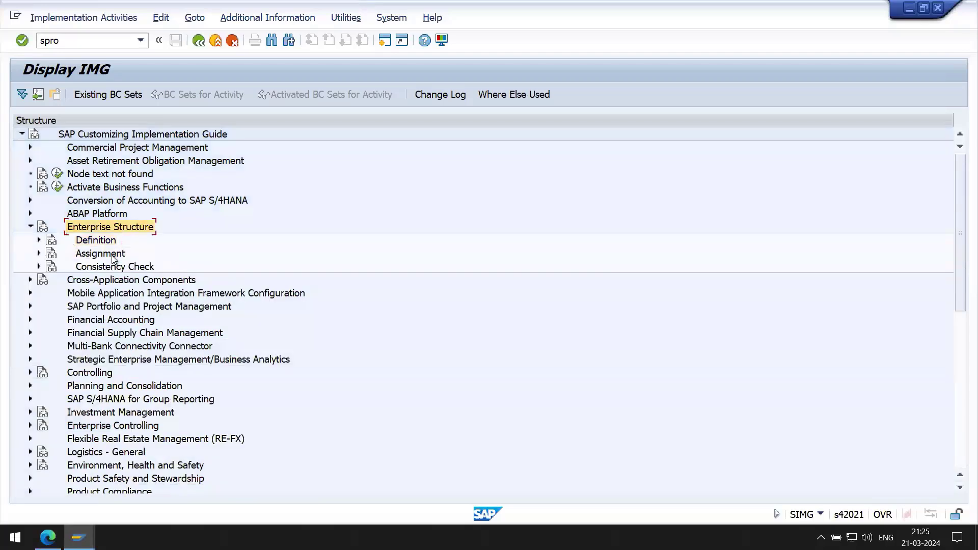
# Expand the main Financial Accounting node of the implementation guide and its Financial Accounting Global Settings.
pyautogui.press('Down')
pyautogui.press('Down')
pyautogui.press('Down')
pyautogui.press('Down')
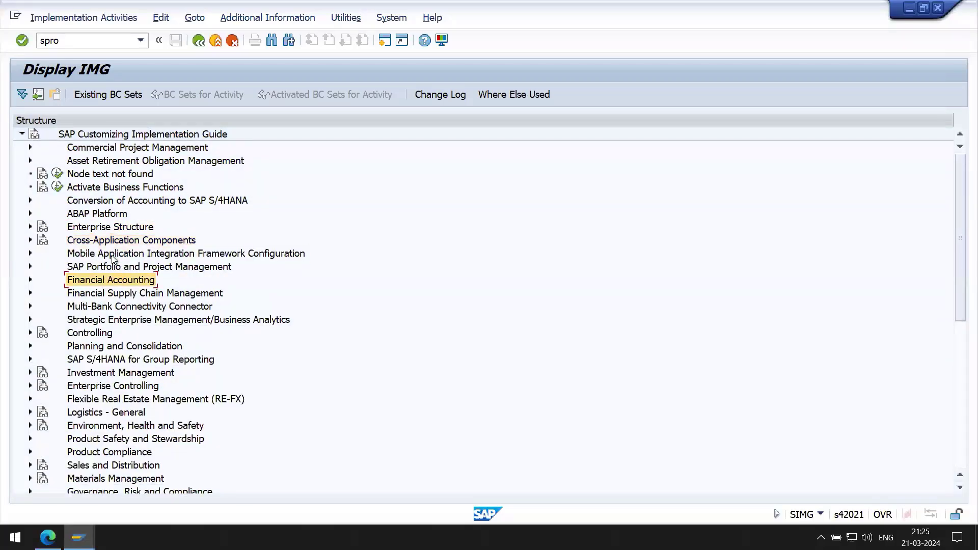
pyautogui.press('Right')
pyautogui.press('Down')
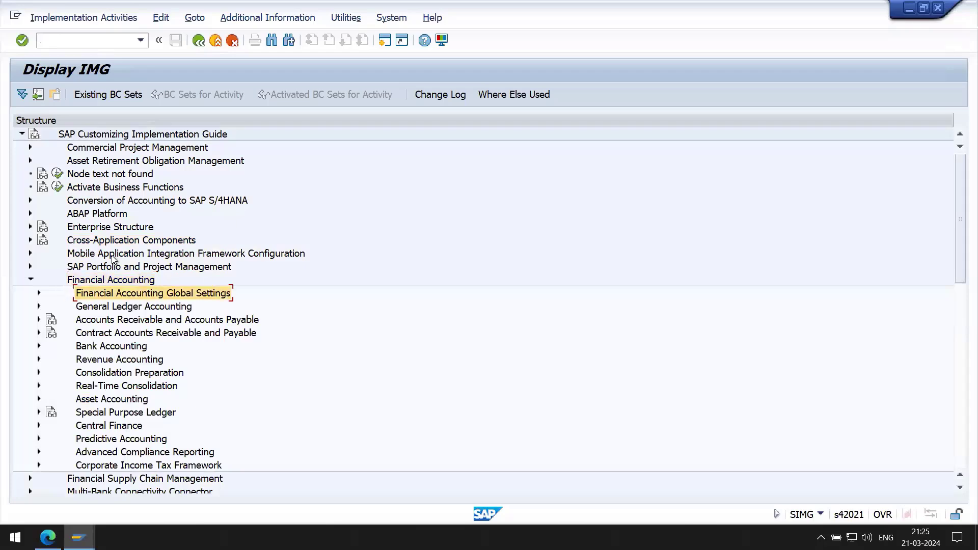
pyautogui.press('Right')
pyautogui.press('Left')
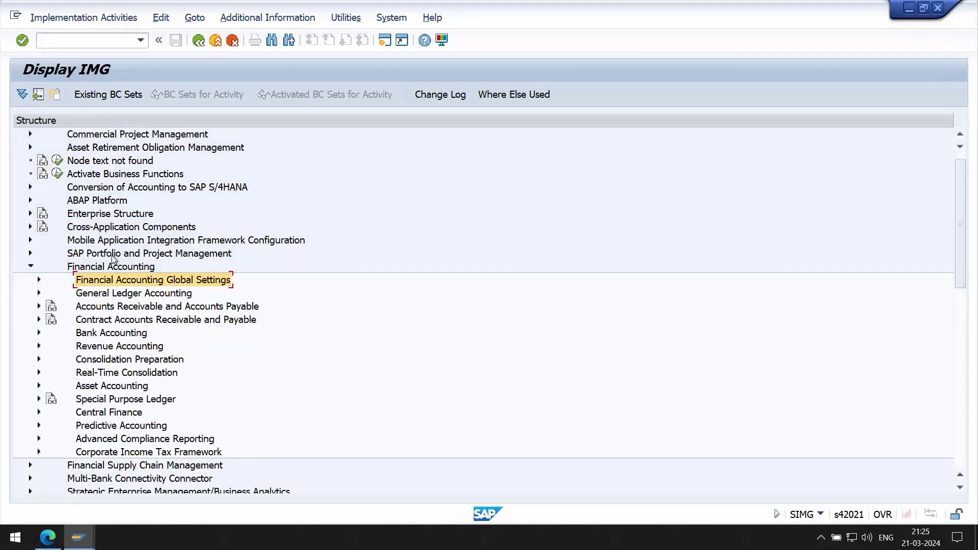
pyautogui.press('Down')
pyautogui.press('Up')
pyautogui.press('Right')
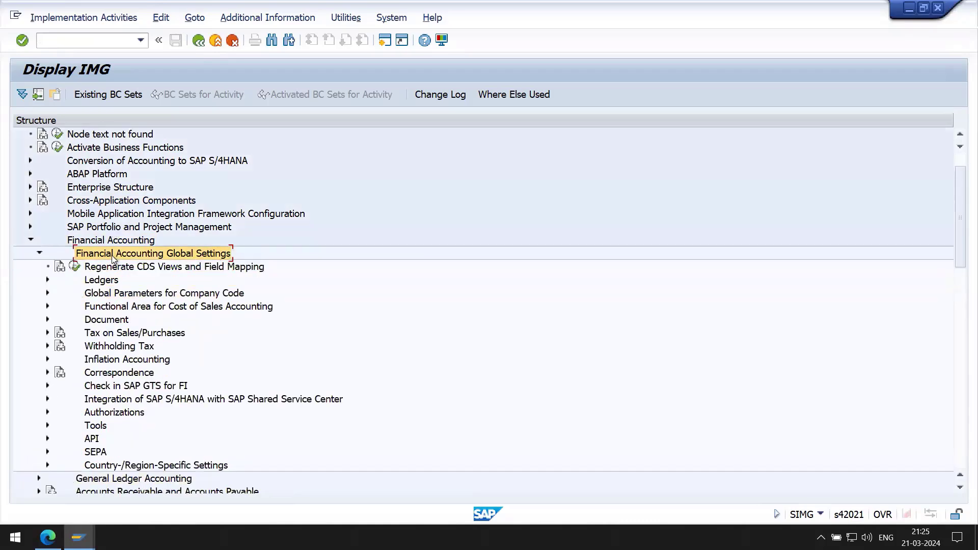
# Expand Ledgers and Fiscal Year and Posting Periods, and select the Maintain Fiscal Year Variant activity.
pyautogui.press('Down')
pyautogui.press('Right')
pyautogui.press('Down')
pyautogui.press('Down')
pyautogui.press('Down')
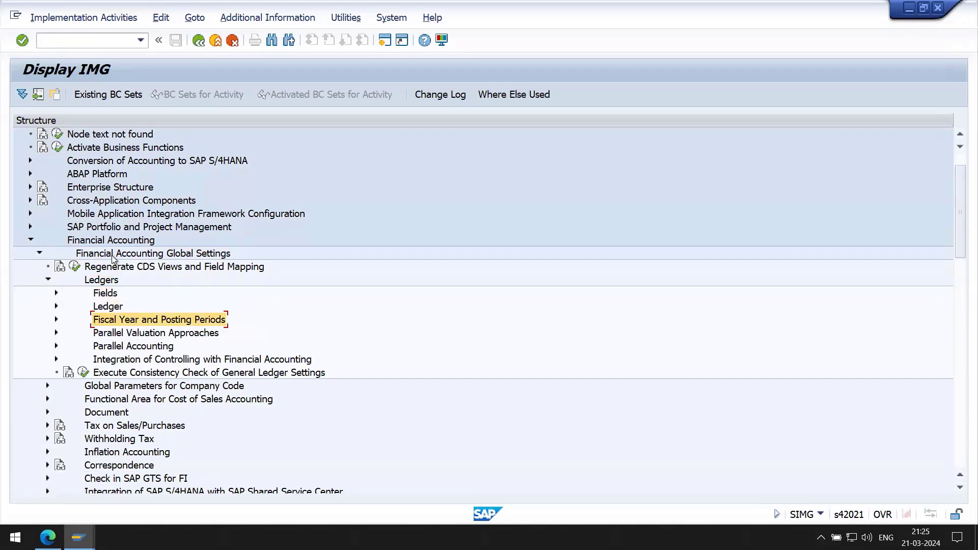
pyautogui.press('Right')
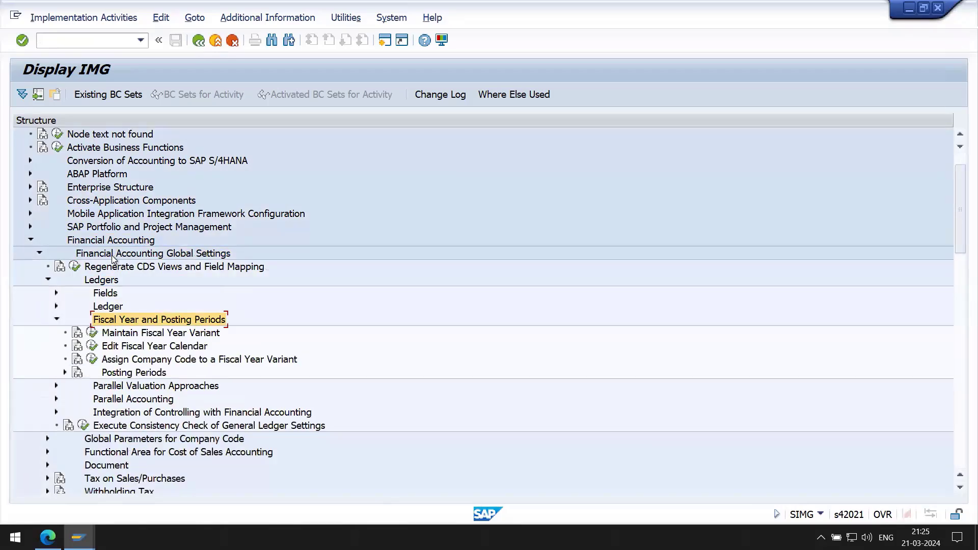
pyautogui.press('Down')
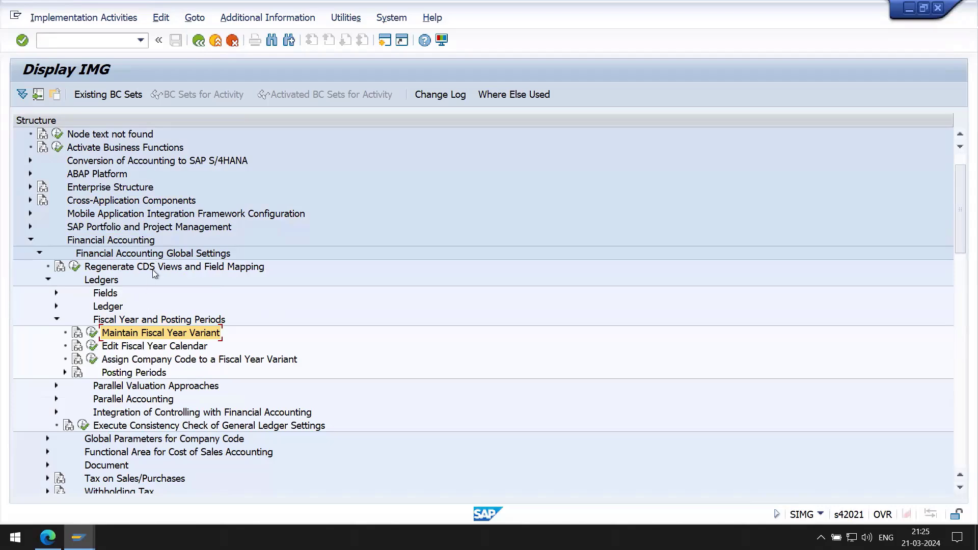
# Show the IMG Activity key as additional information in the guide and widen that column to fit the full activity codes.
pyautogui.click(274, 19)
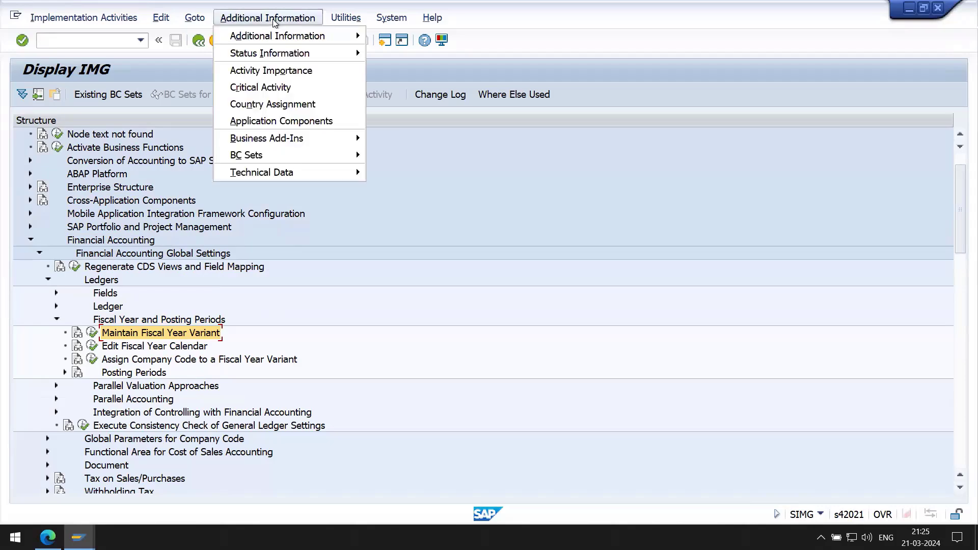
pyautogui.moveTo(295, 41)
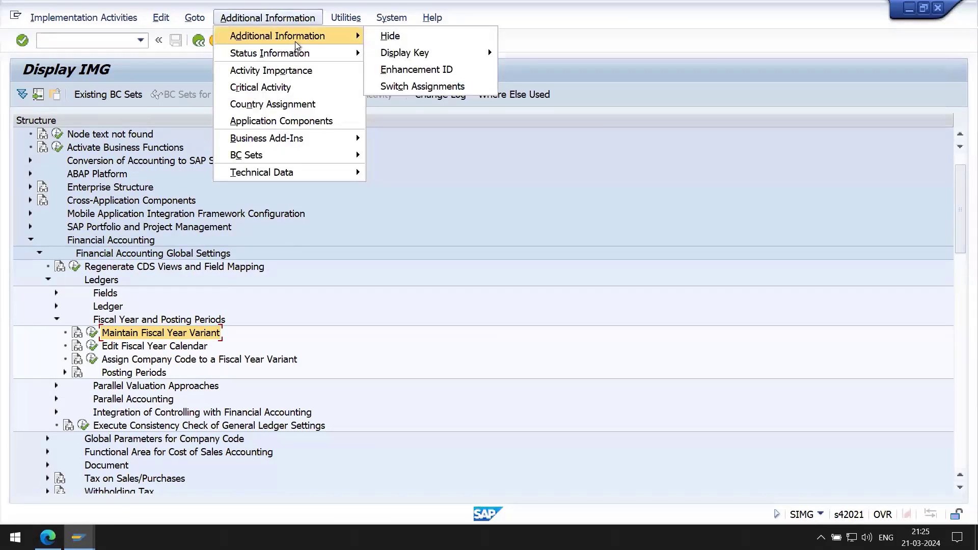
pyautogui.moveTo(408, 56)
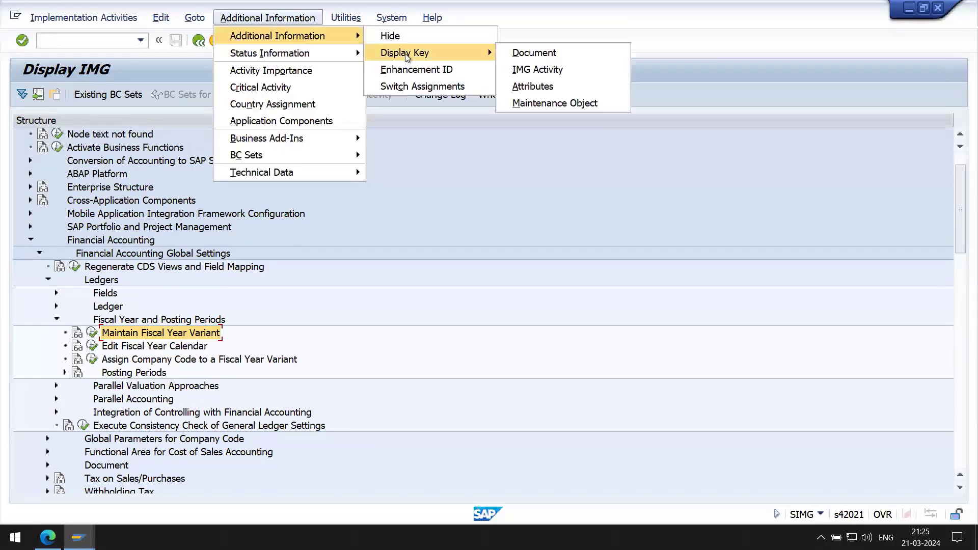
pyautogui.click(559, 75)
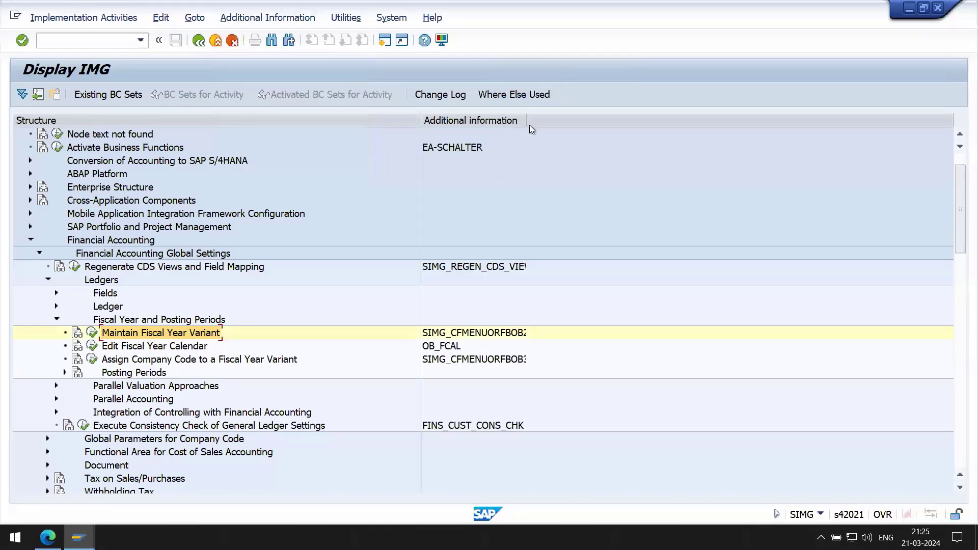
pyautogui.doubleClick(526, 121)
pyautogui.click(530, 338)
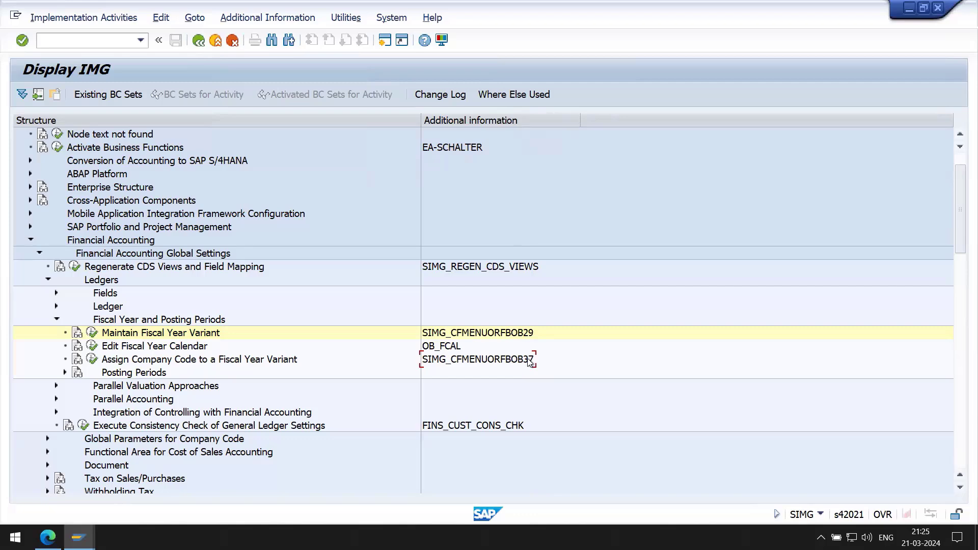
# Execute the Maintain Fiscal Year Variant activity and position the variant list at K0.
pyautogui.click(93, 333)
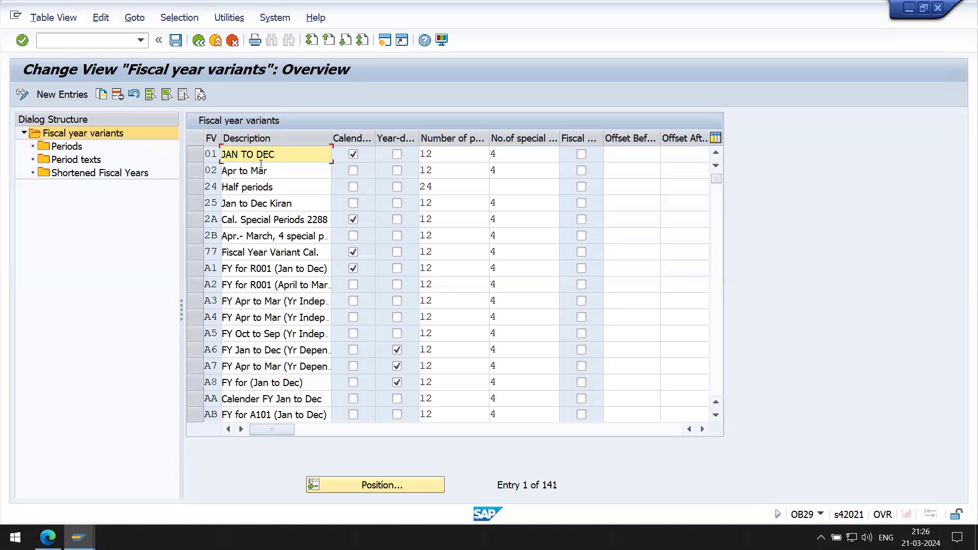
pyautogui.click(365, 485)
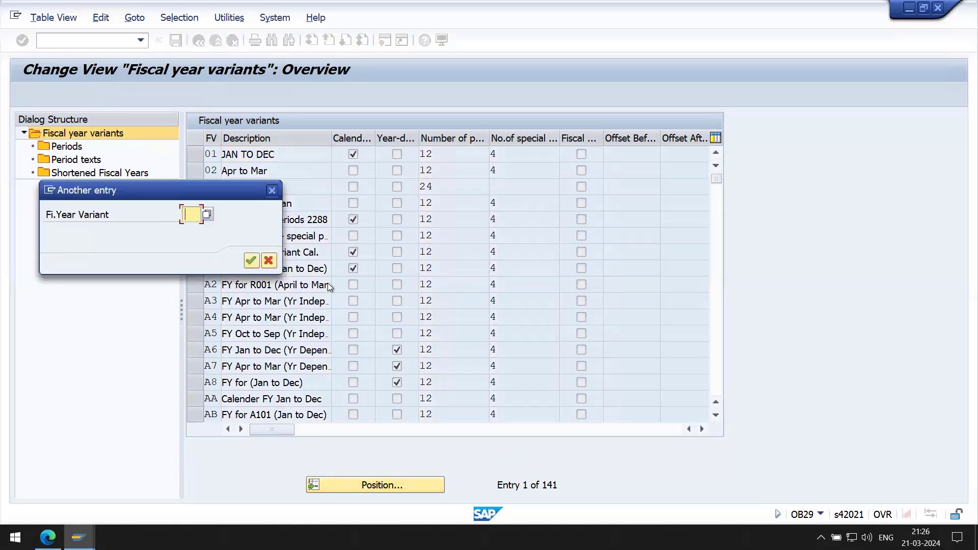
pyautogui.click(272, 191)
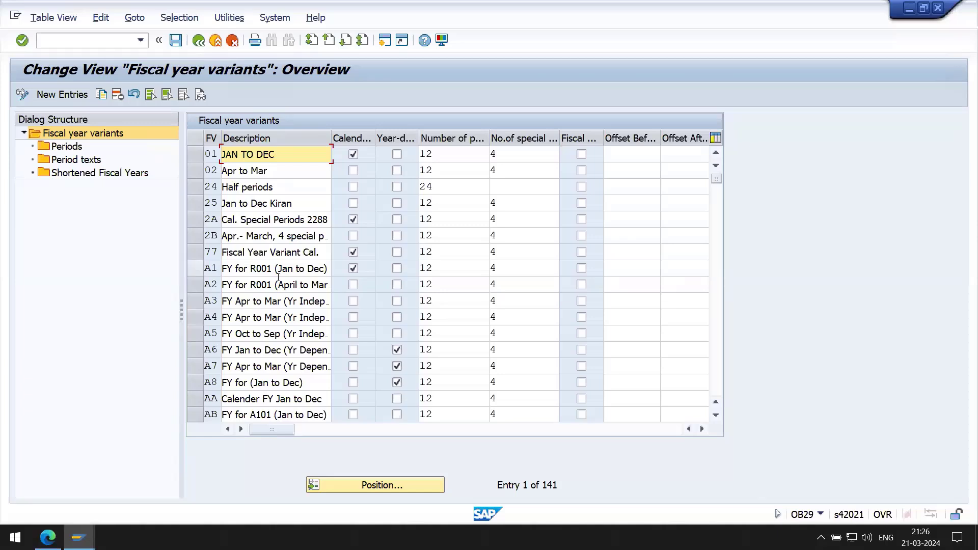
pyautogui.click(414, 485)
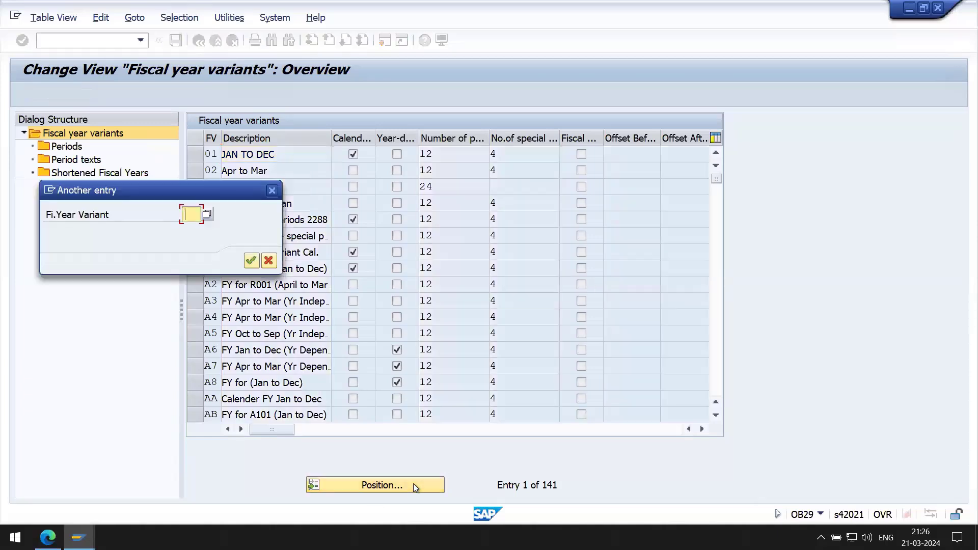
pyautogui.write('K0')
pyautogui.press('Return')
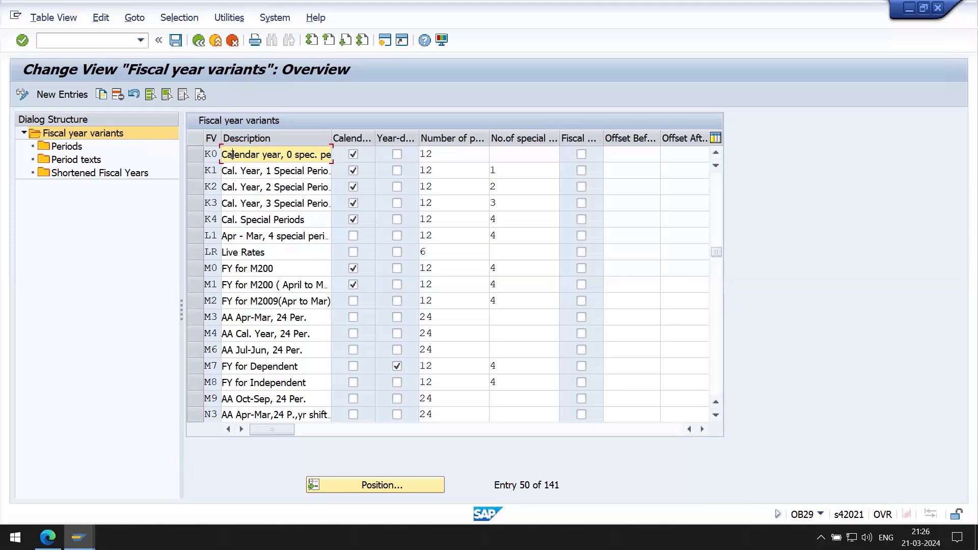
# Examine the descriptions of the calendar-year variants K0 to K3, reading the K0 description through to its end.
pyautogui.press('Down')
pyautogui.press('Down')
pyautogui.press('Down')
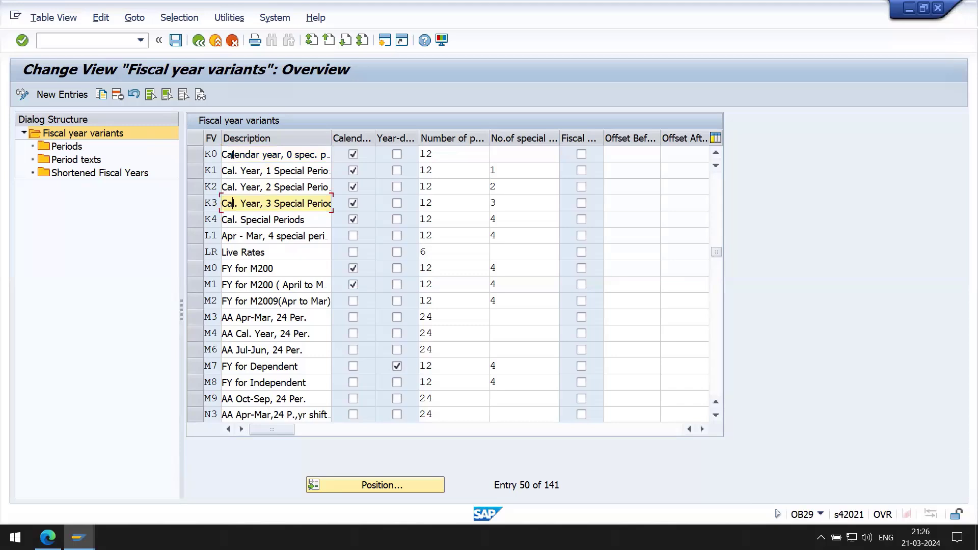
pyautogui.press('Up')
pyautogui.press('Up')
pyautogui.press('Up')
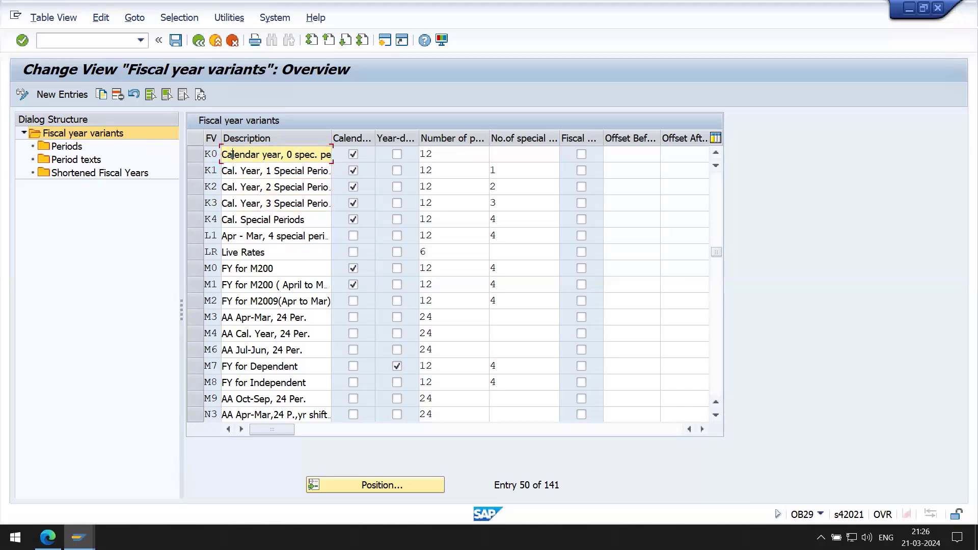
pyautogui.press('Down')
pyautogui.press('Down')
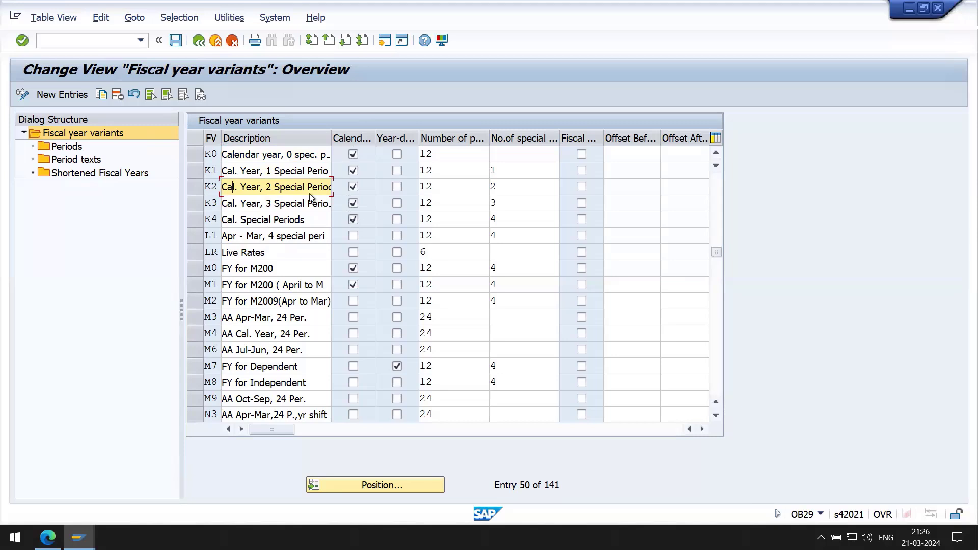
pyautogui.click(277, 158)
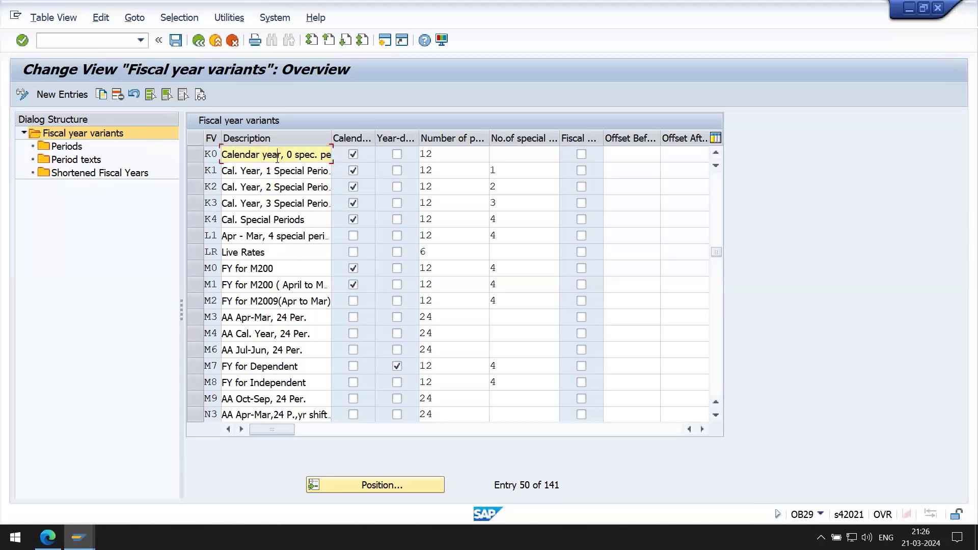
pyautogui.press('End')
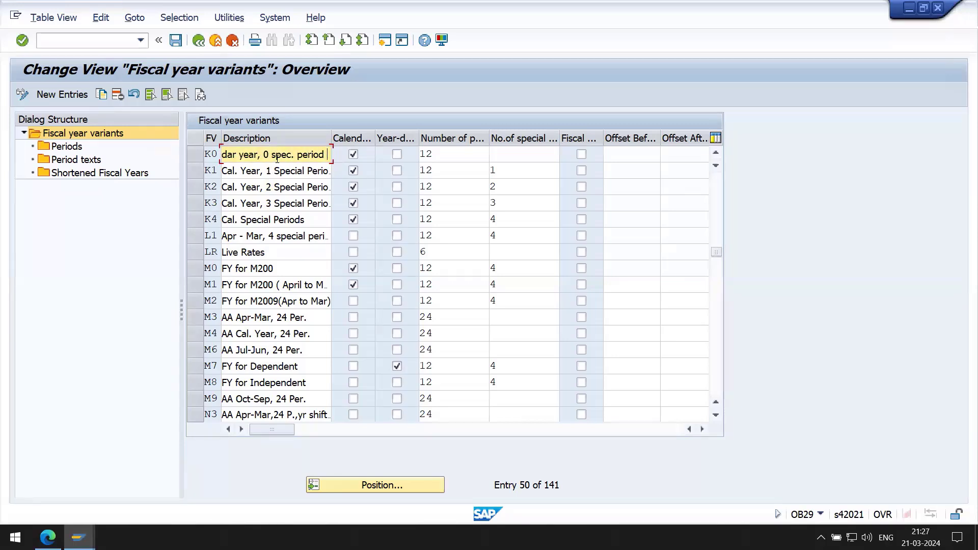
# Compare the number of posting periods and special periods across fiscal year variants K0 to K4.
pyautogui.click(463, 156)
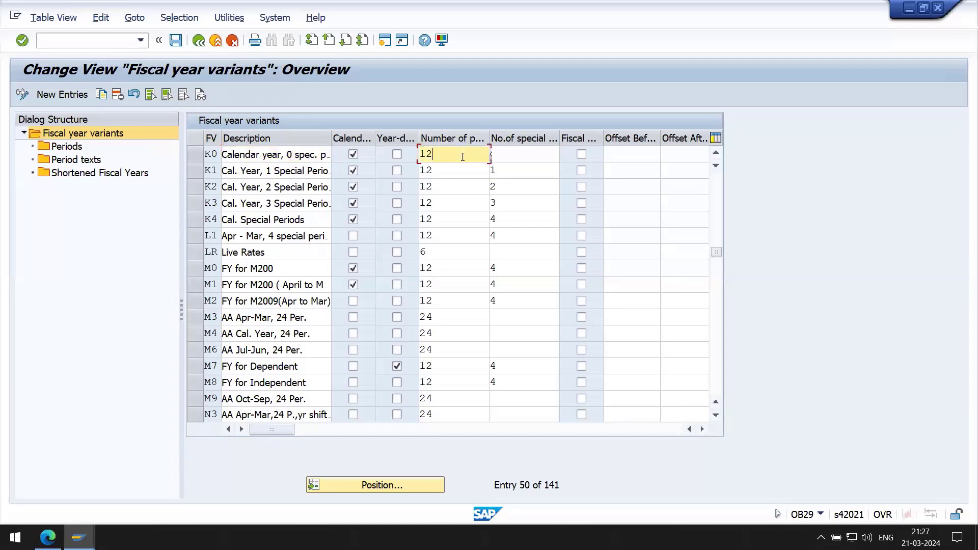
pyautogui.click(544, 155)
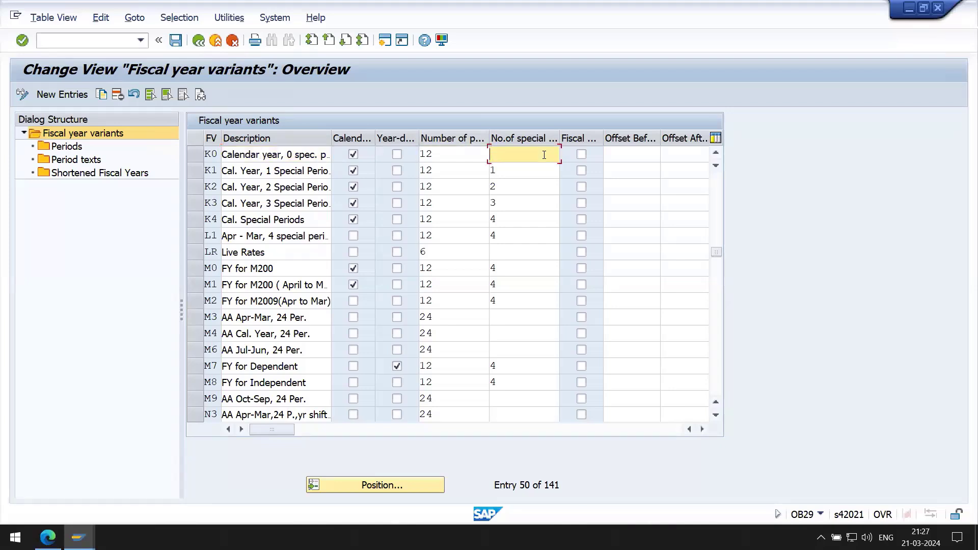
pyautogui.click(448, 172)
pyautogui.click(525, 168)
pyautogui.write('1')
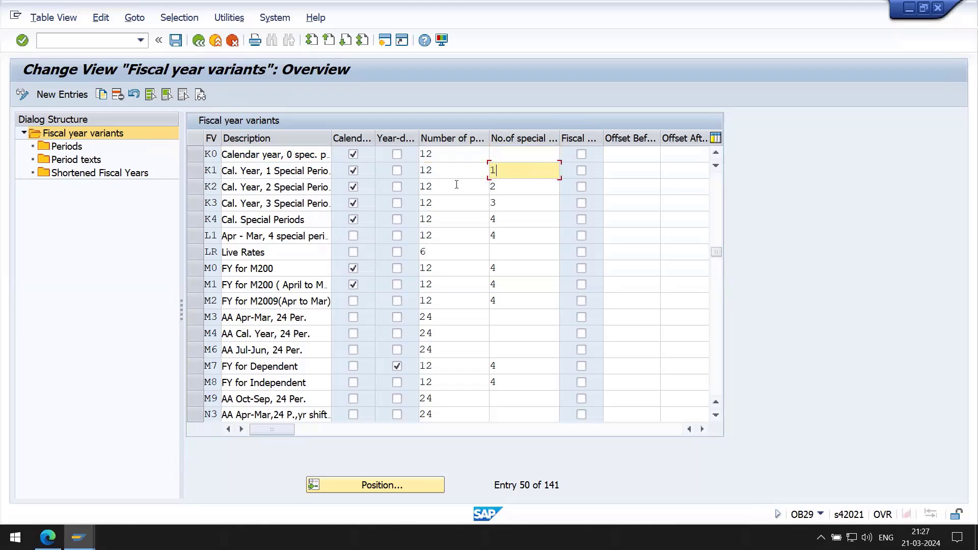
pyautogui.click(447, 189)
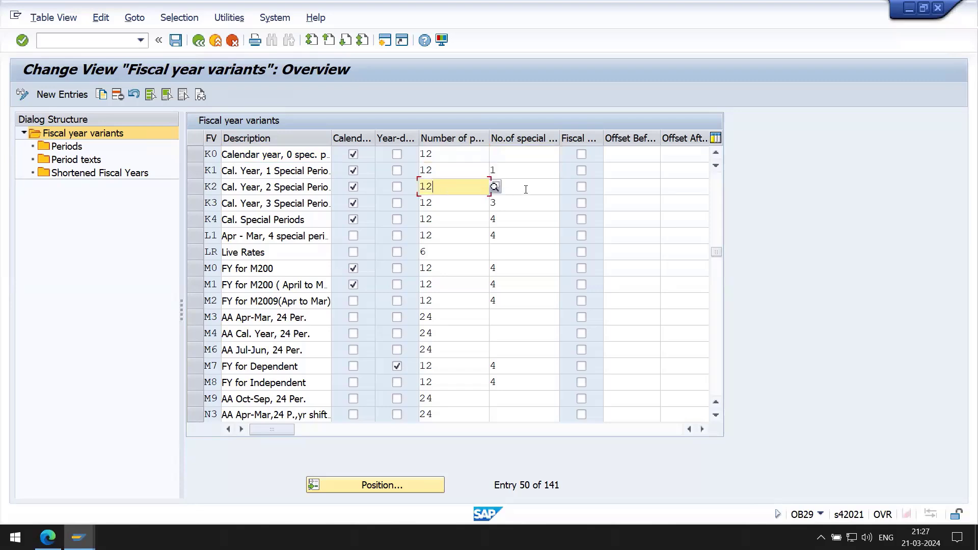
pyautogui.click(524, 190)
pyautogui.click(436, 208)
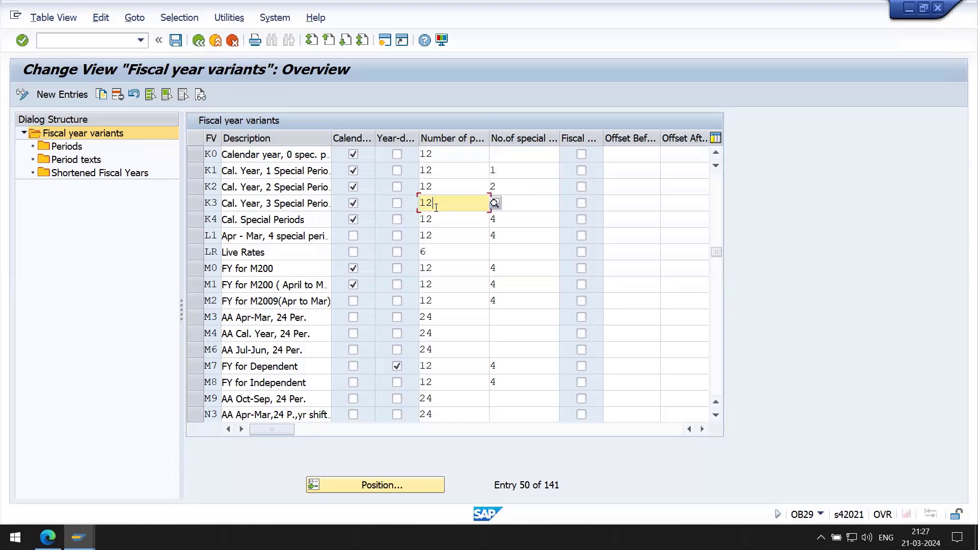
pyautogui.click(517, 203)
pyautogui.write('3')
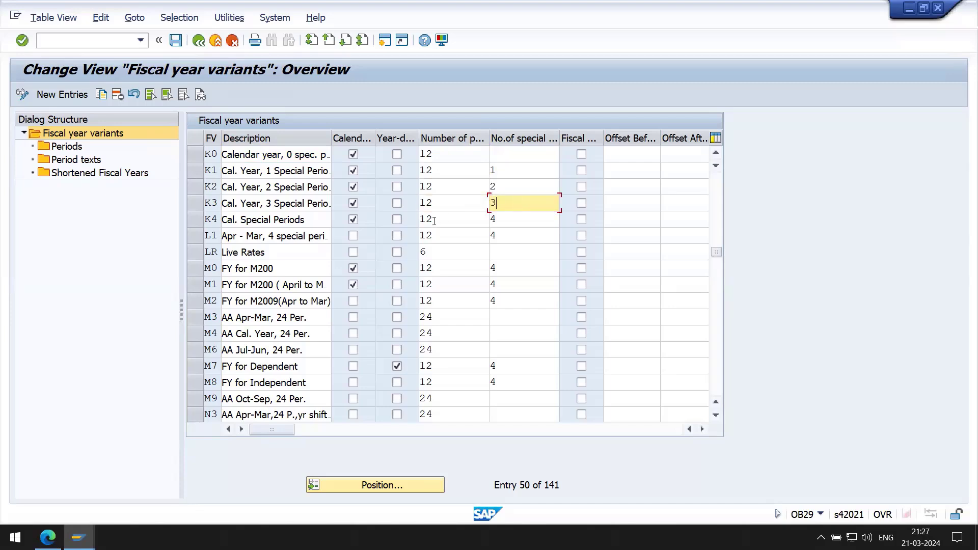
pyautogui.click(434, 221)
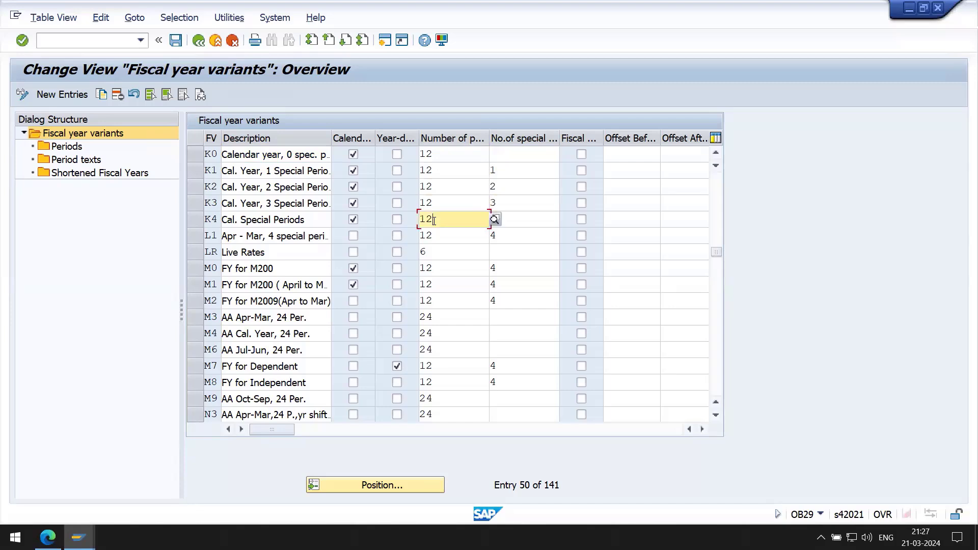
pyautogui.click(522, 222)
pyautogui.write('4')
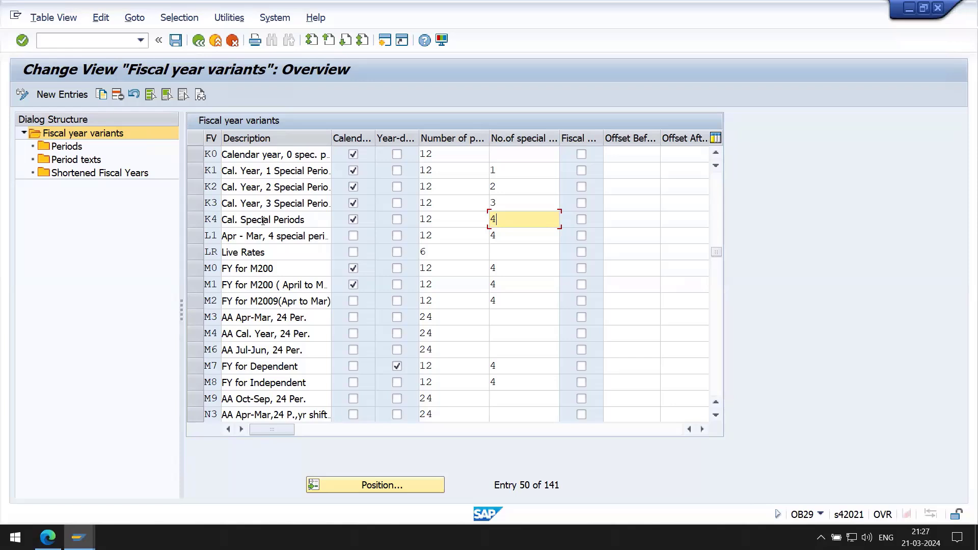
# Position the variant list at the entries starting with V and mark the V3 and X3 rows.
pyautogui.click(383, 486)
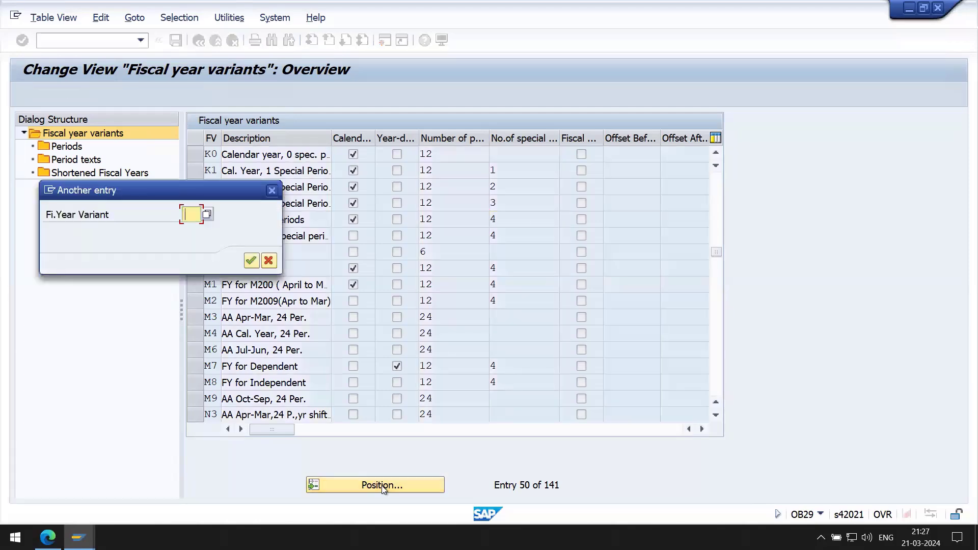
pyautogui.write('V')
pyautogui.press('Return')
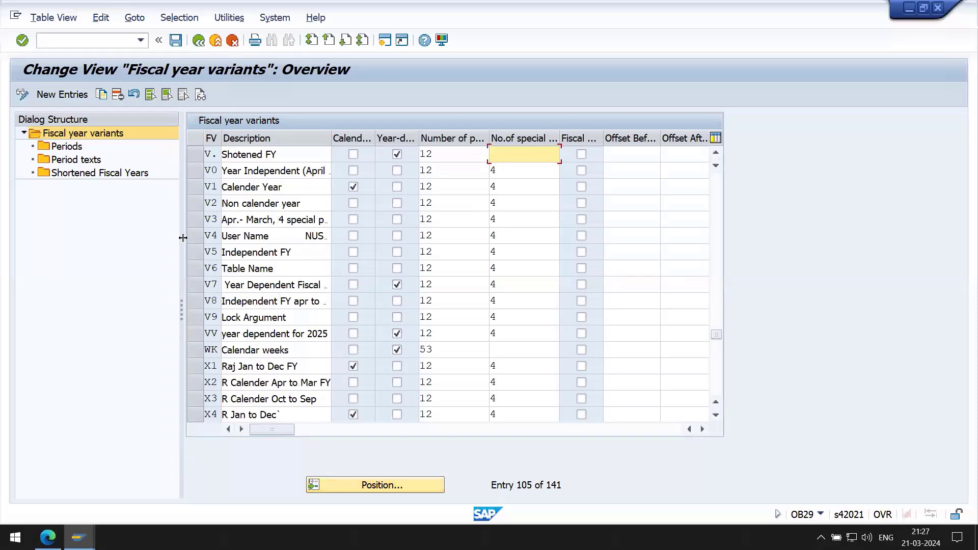
pyautogui.click(195, 222)
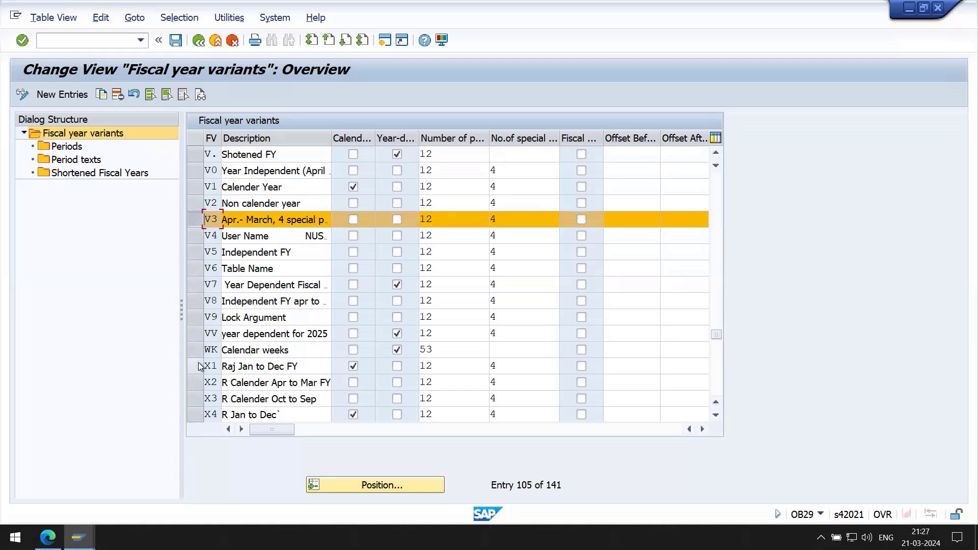
pyautogui.click(200, 400)
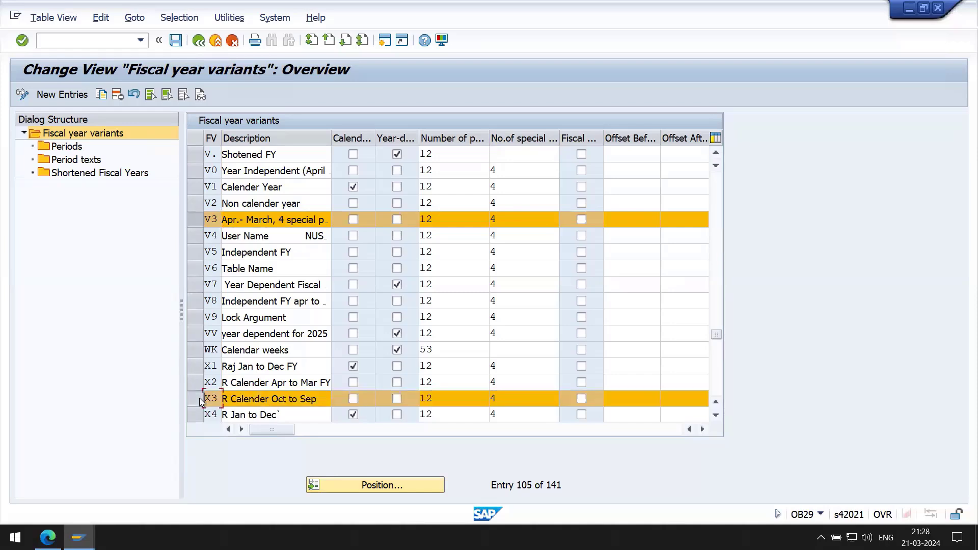
# Look through the remaining variants to the end of the list, return to the V entries and unmark X3 and V3.
pyautogui.click(717, 363)
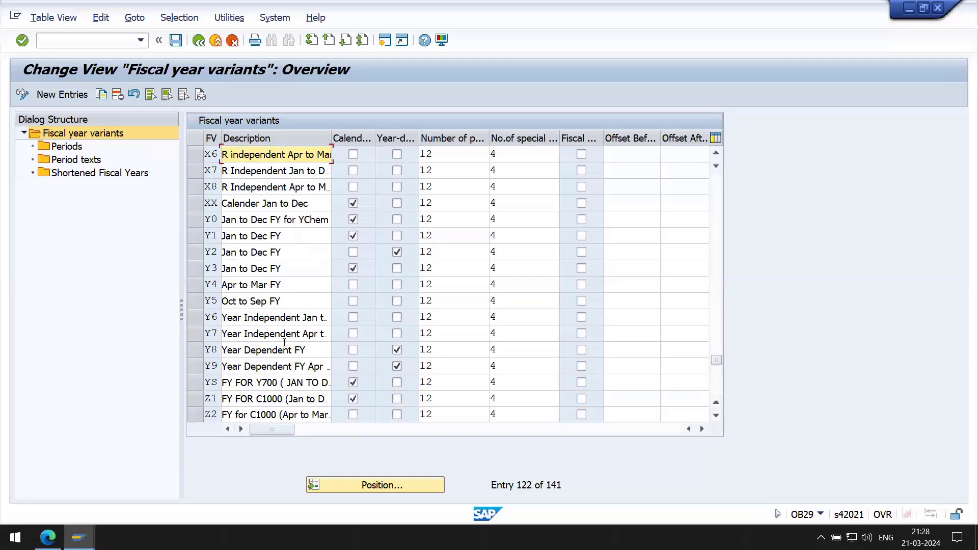
pyautogui.click(714, 387)
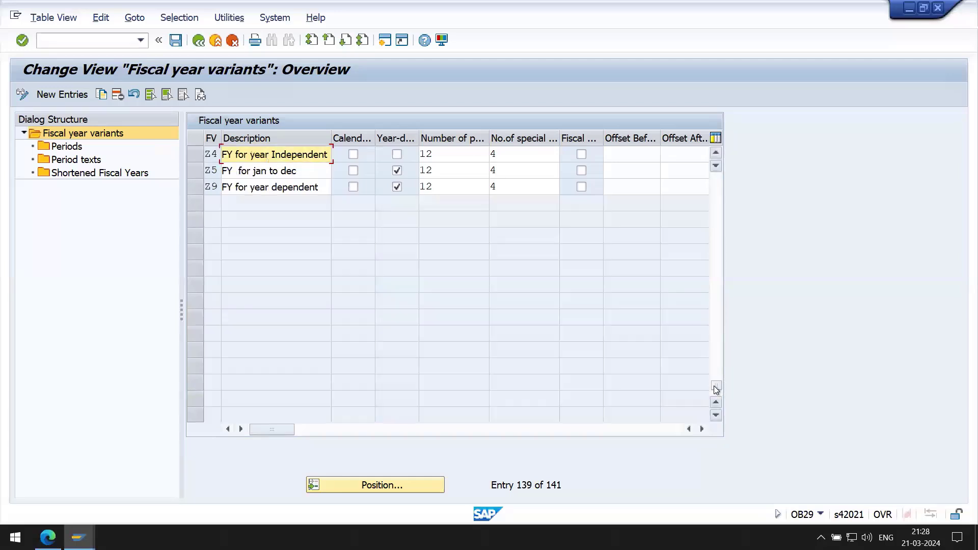
pyautogui.click(717, 257)
pyautogui.click(718, 257)
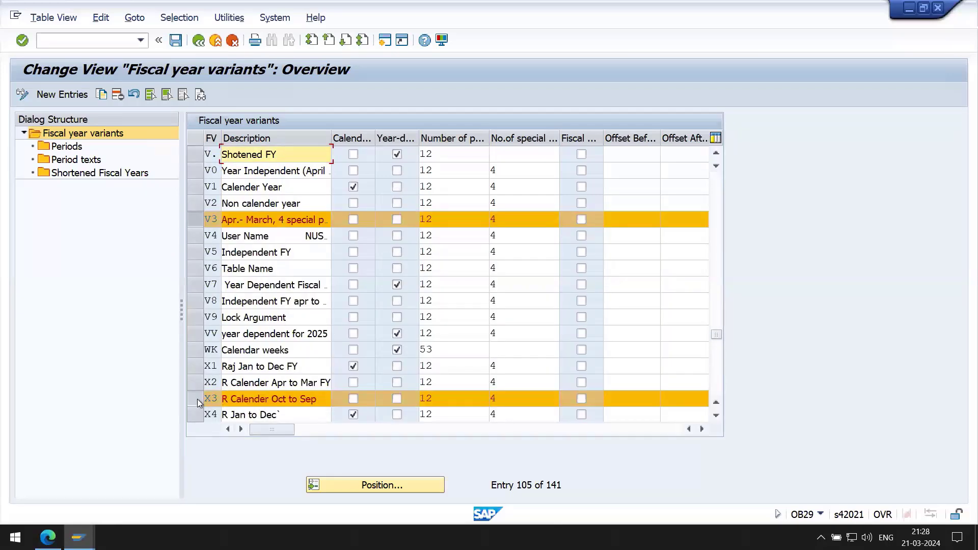
pyautogui.click(197, 399)
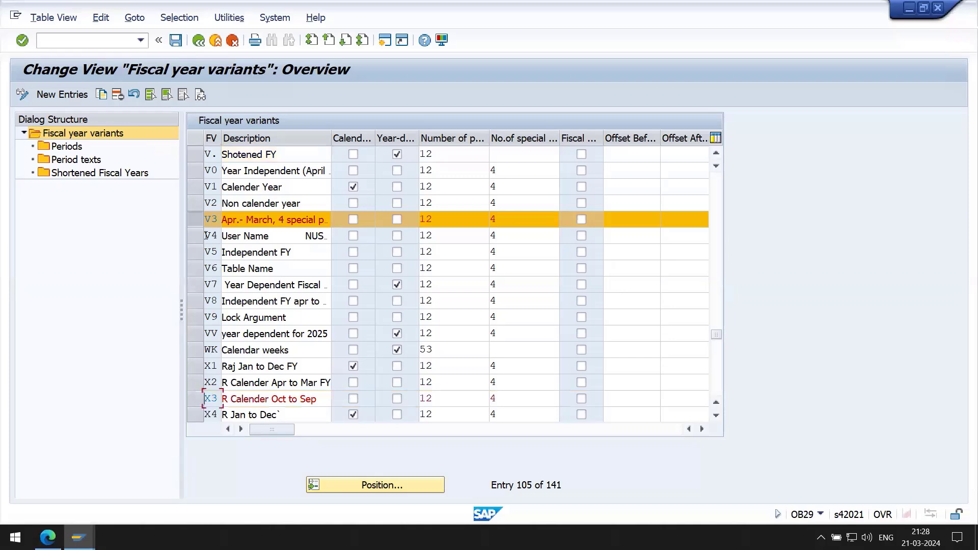
pyautogui.click(198, 218)
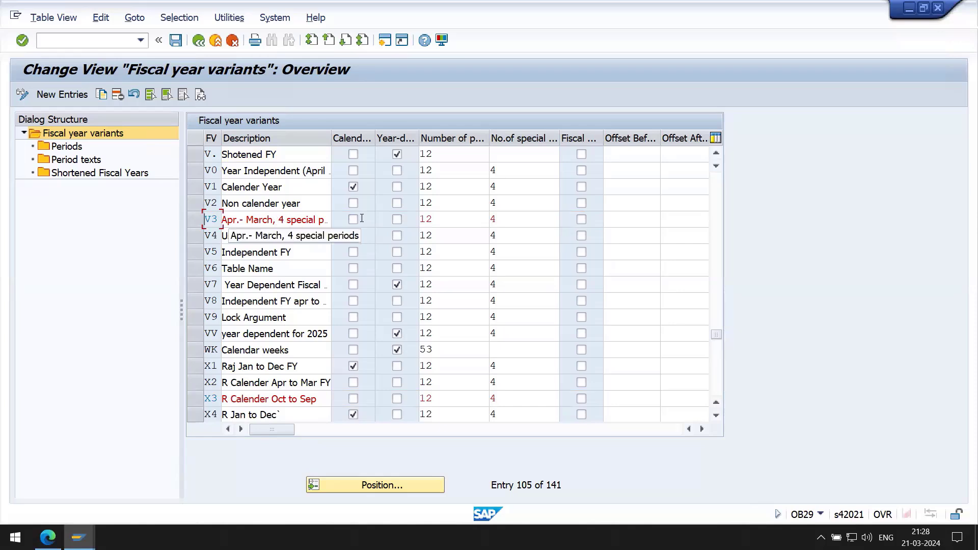
# Examine the posting periods and special periods of variant V3, comparing its special periods with those of V0 and V1.
pyautogui.click(458, 225)
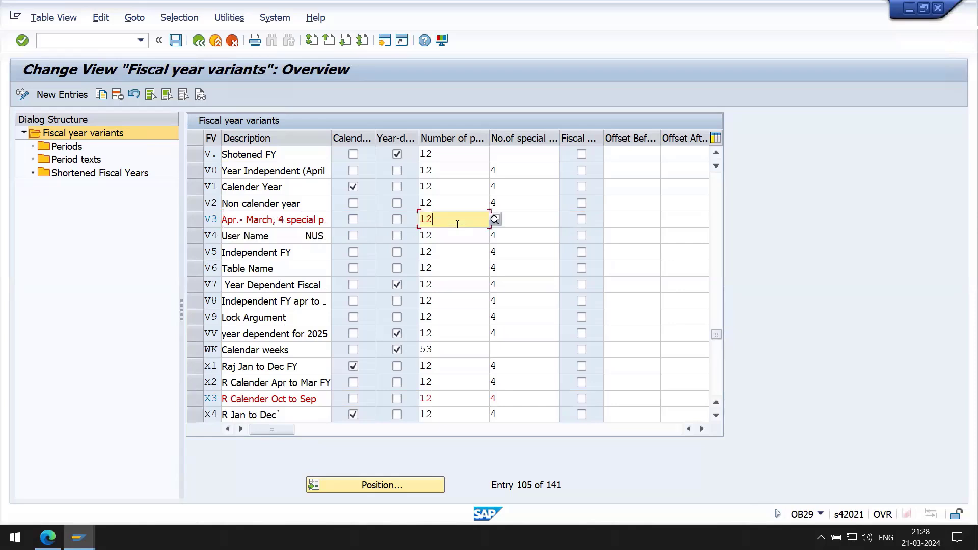
pyautogui.click(515, 222)
pyautogui.click(512, 174)
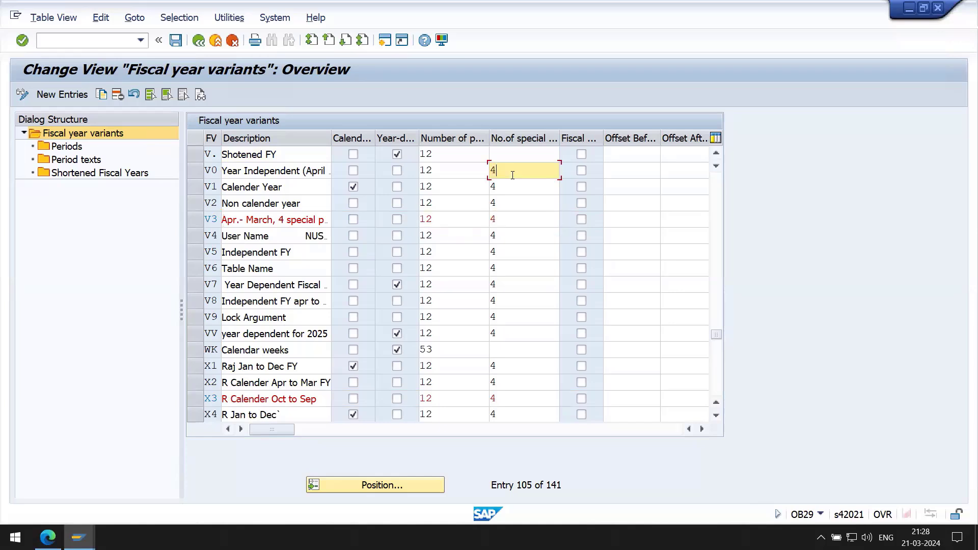
pyautogui.click(512, 192)
pyautogui.click(516, 215)
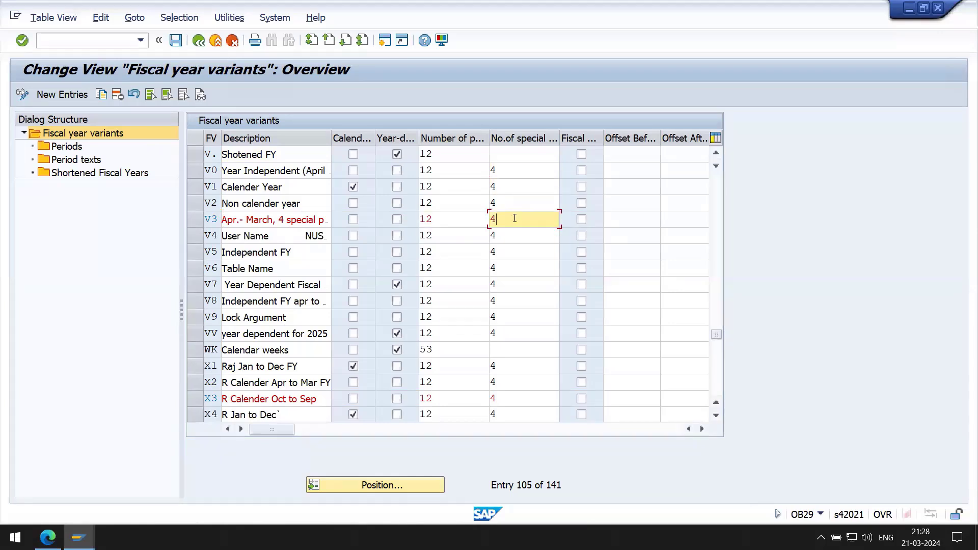
# Compare the number of posting periods and special periods across fiscal year variants V0 to V4.
pyautogui.click(511, 231)
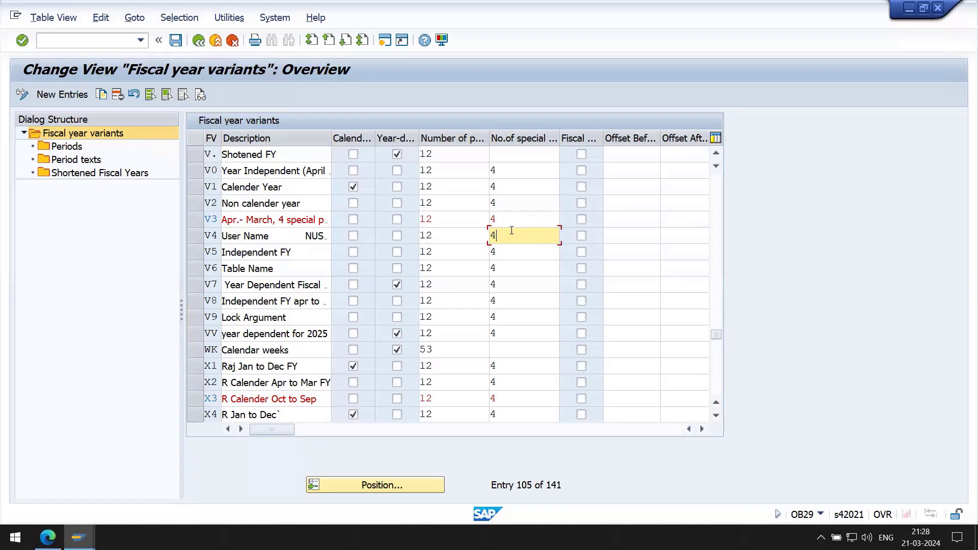
pyautogui.click(517, 176)
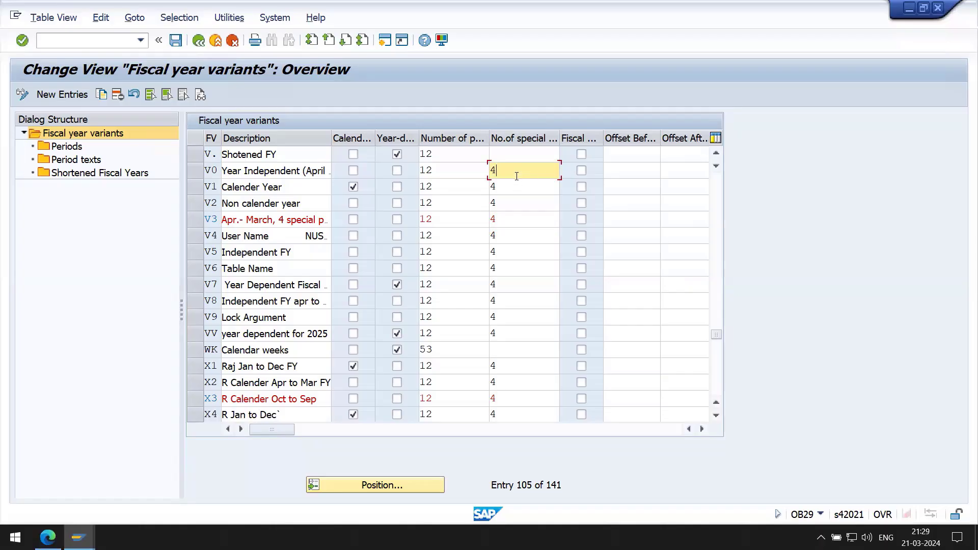
pyautogui.press('Down')
pyautogui.press('Down')
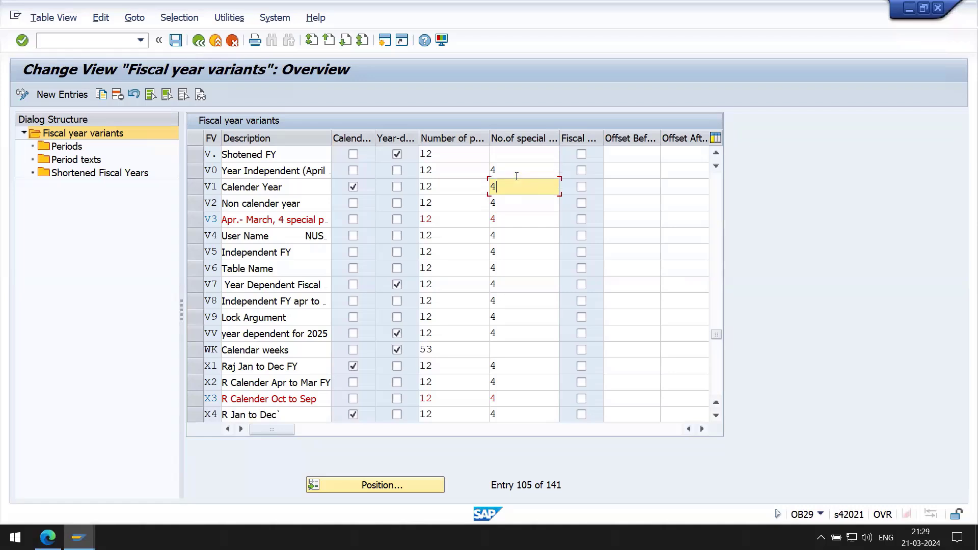
pyautogui.click(457, 171)
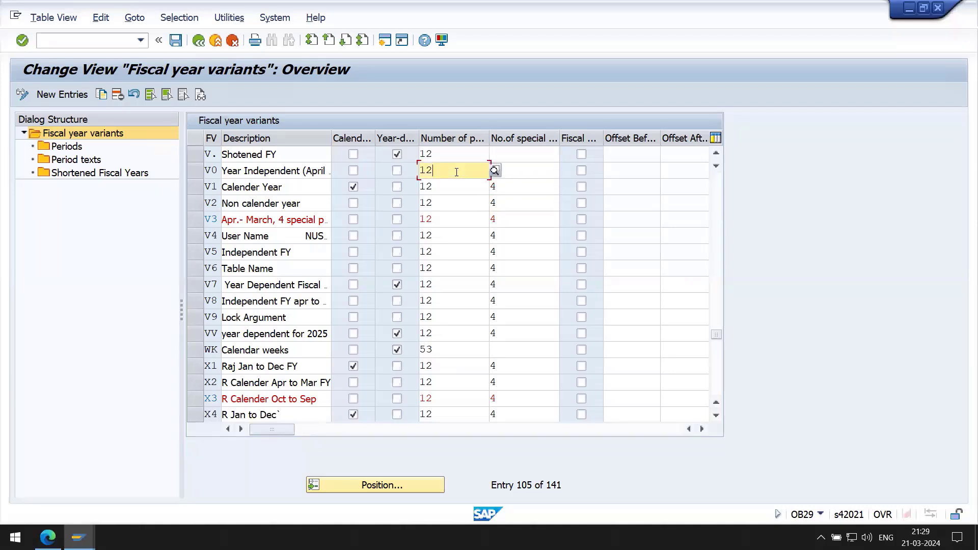
pyautogui.press('Down')
pyautogui.press('Down')
pyautogui.press('Down')
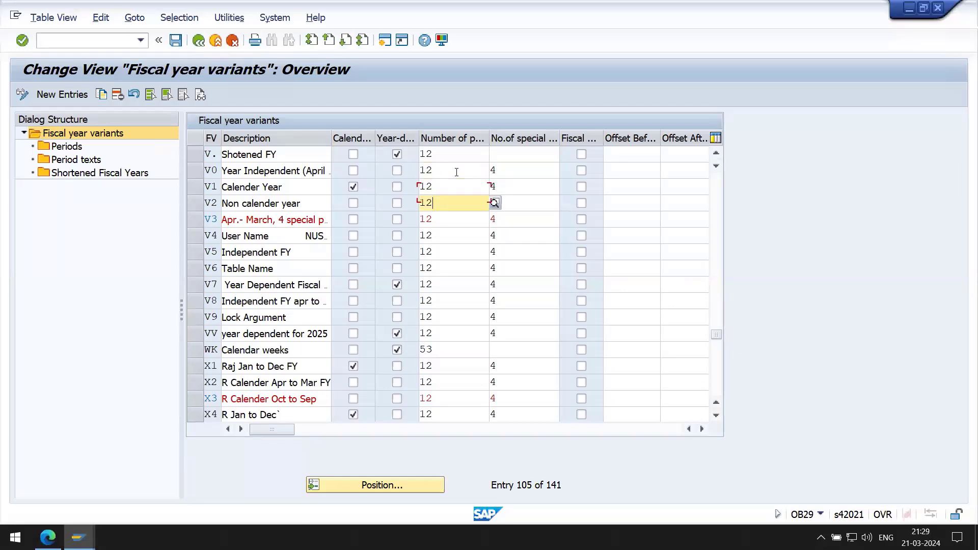
pyautogui.click(516, 176)
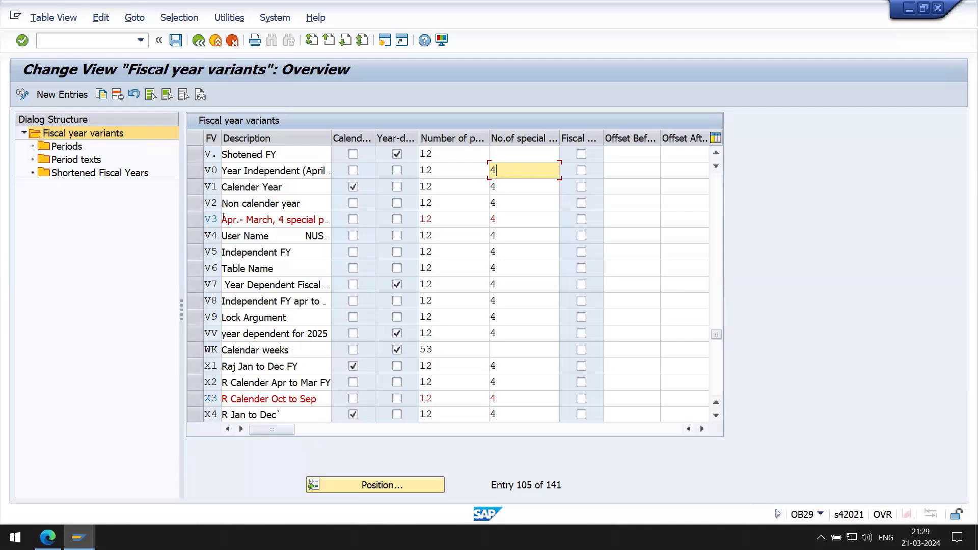
# Open the periods of fiscal year variant V3 and examine its calendar months from 1 to 12.
pyautogui.click(192, 224)
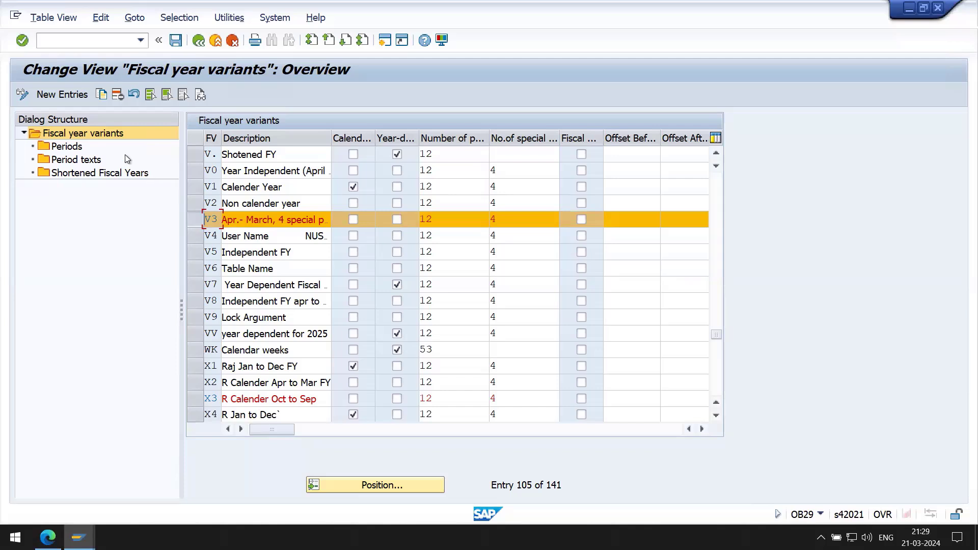
pyautogui.doubleClick(59, 148)
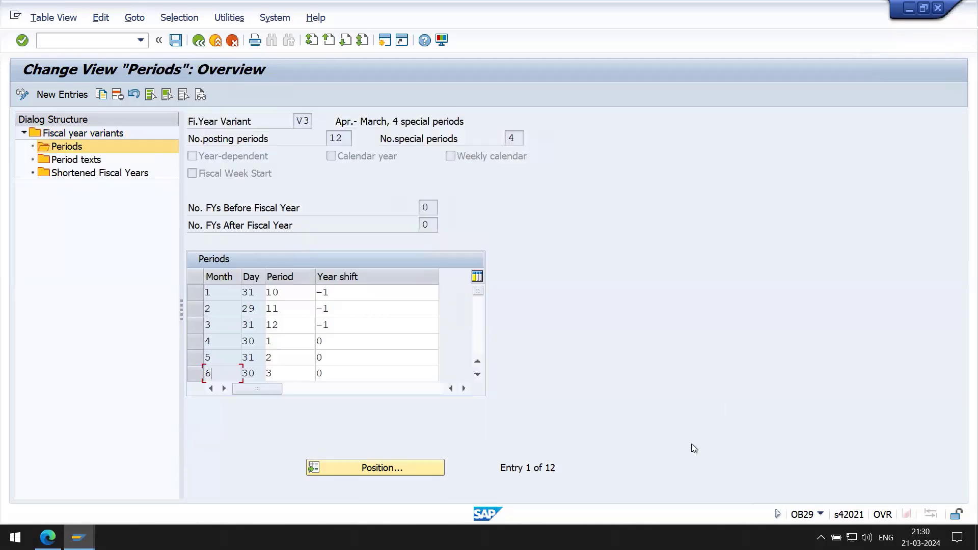
pyautogui.click(223, 288)
pyautogui.press('Down')
pyautogui.press('Down')
pyautogui.press('Down')
pyautogui.press('Down')
pyautogui.press('Down')
pyautogui.click(225, 292)
pyautogui.press('Down')
pyautogui.press('Down')
pyautogui.press('Down')
pyautogui.click(477, 346)
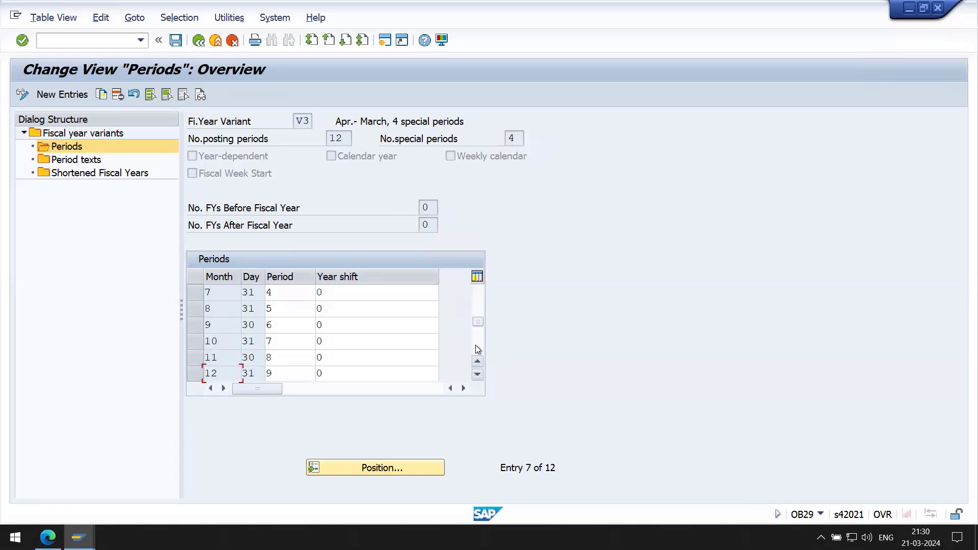
pyautogui.click(480, 300)
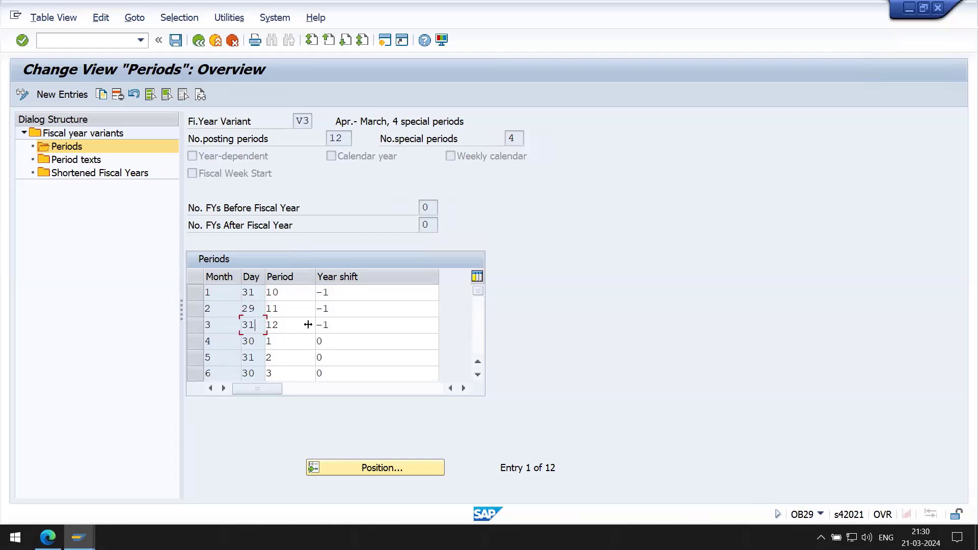
# Examine which posting period variant V3 assigns to each calendar month, through to month 12.
pyautogui.click(289, 289)
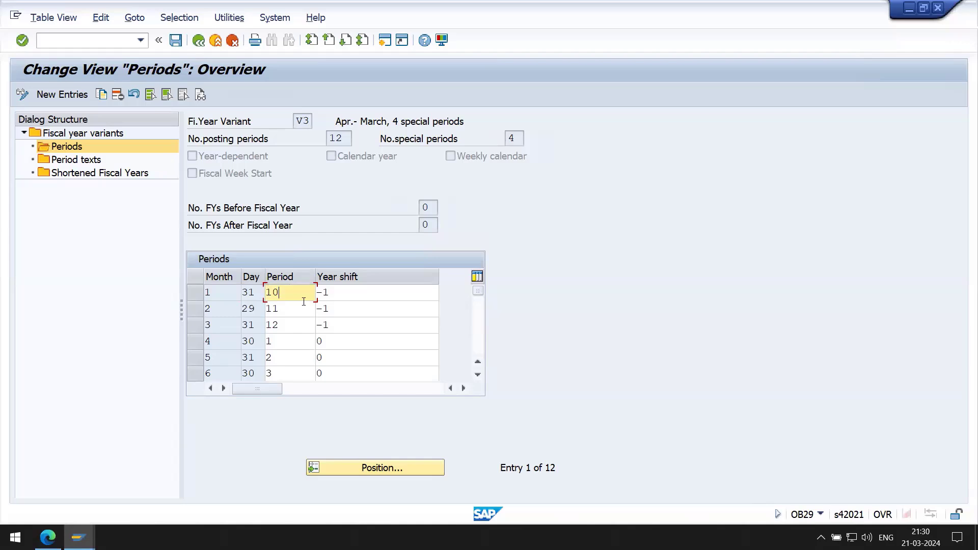
pyautogui.click(229, 340)
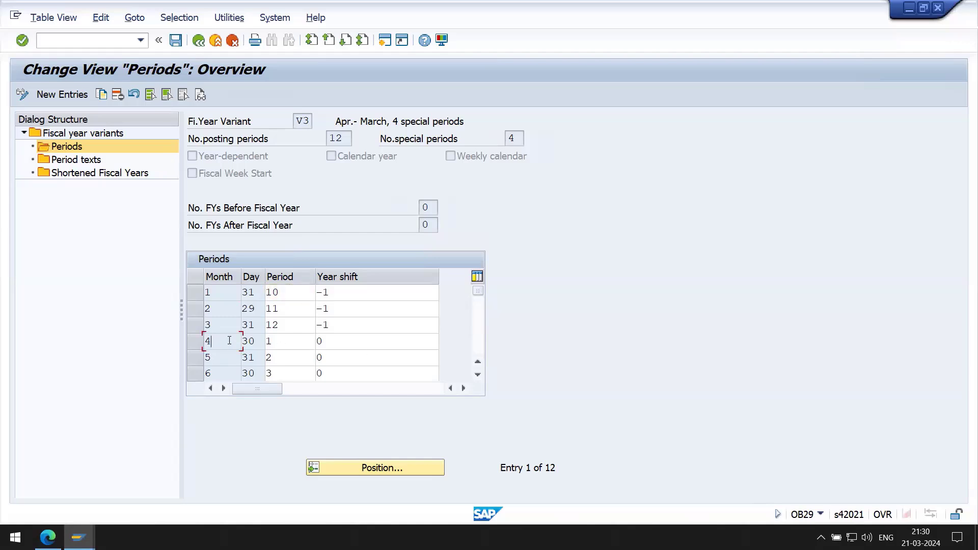
pyautogui.click(280, 344)
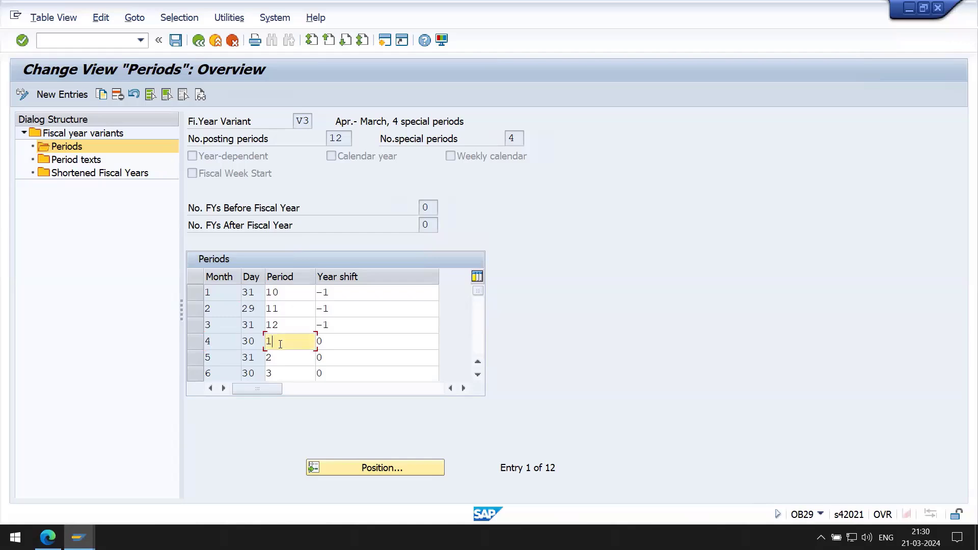
pyautogui.click(275, 361)
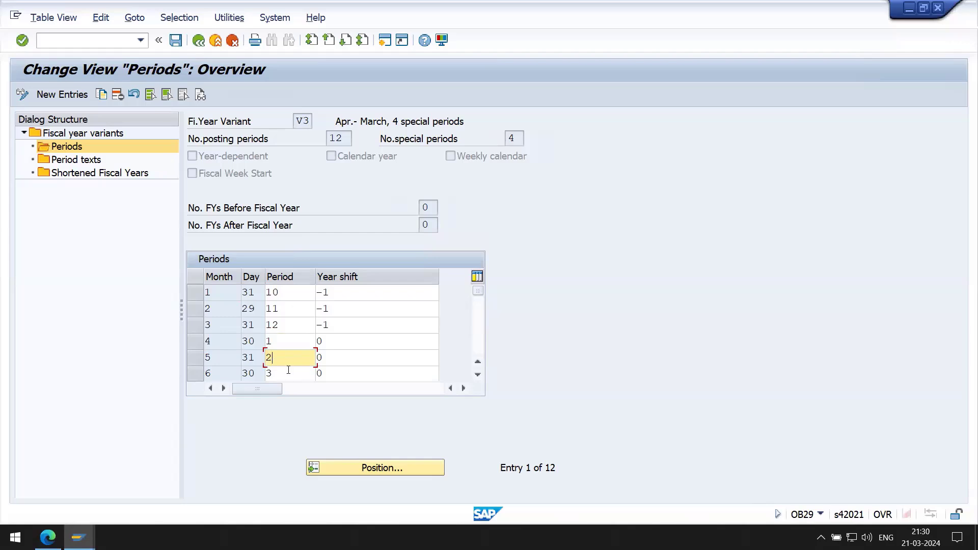
pyautogui.click(288, 373)
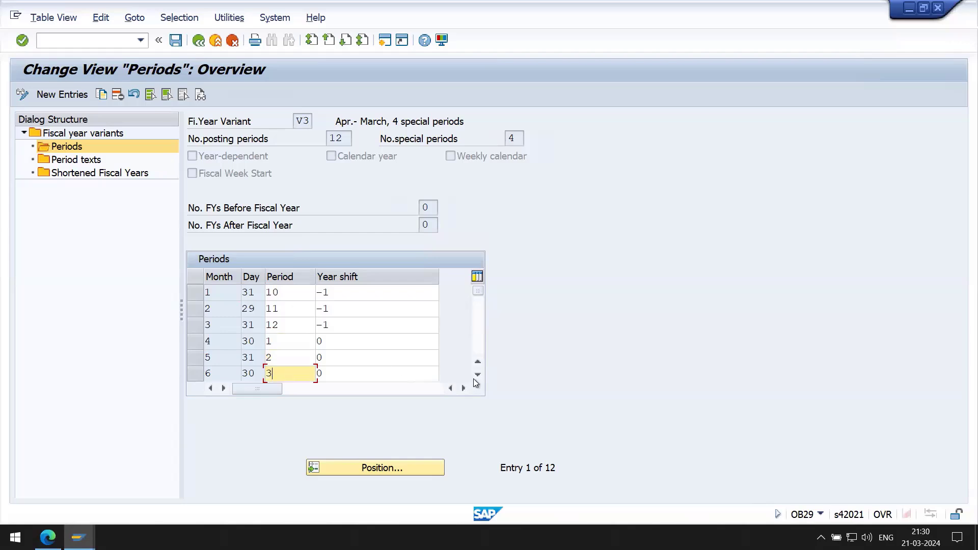
pyautogui.click(477, 376)
pyautogui.click(477, 376)
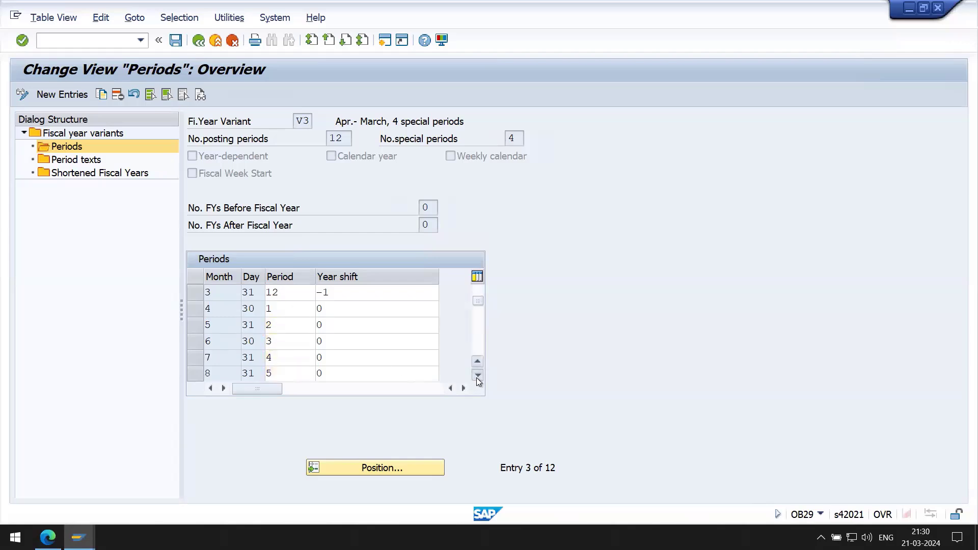
pyautogui.click(477, 376)
pyautogui.click(477, 376)
pyautogui.click(477, 376)
pyautogui.click(477, 375)
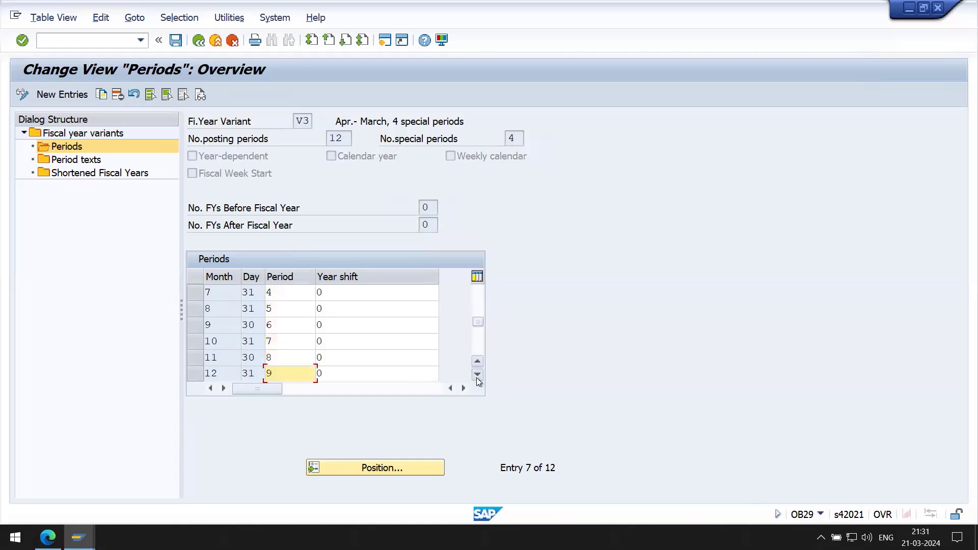
pyautogui.click(477, 375)
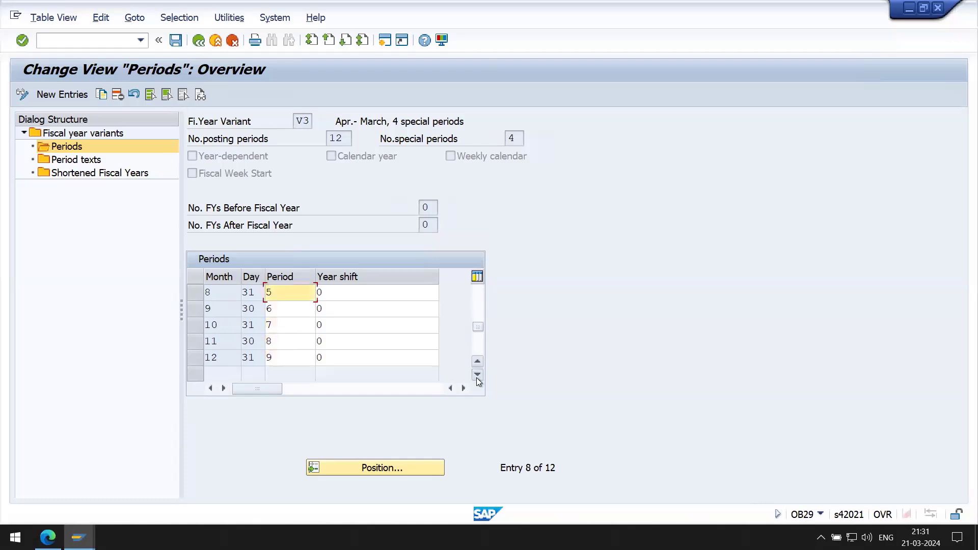
pyautogui.click(287, 357)
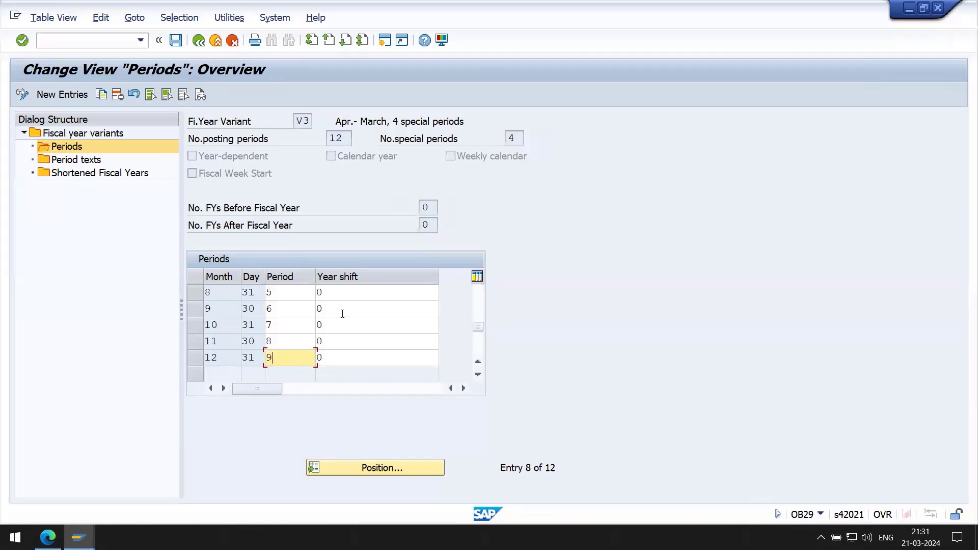
# Examine variant V3's year shift values for months 4 to 12 and for months 1 to 3.
pyautogui.click(481, 313)
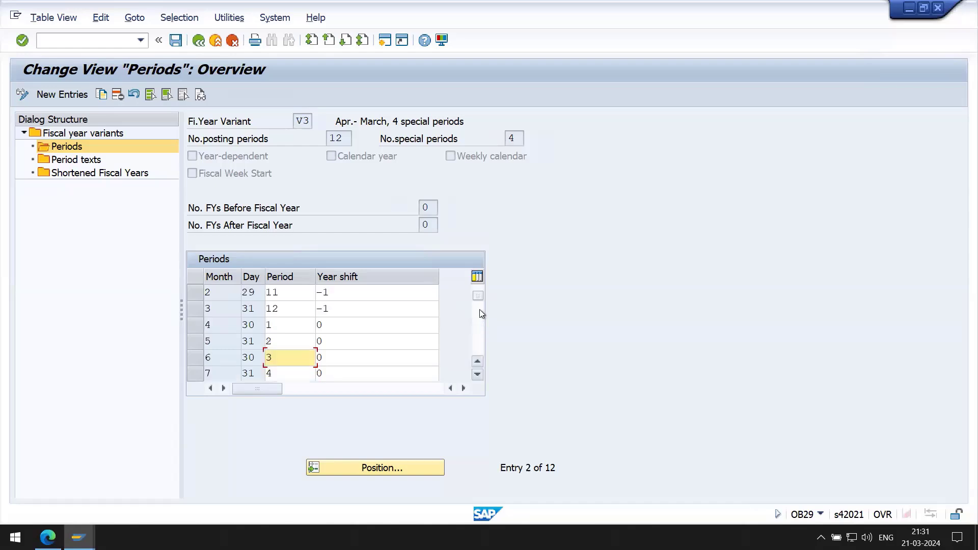
pyautogui.click(346, 329)
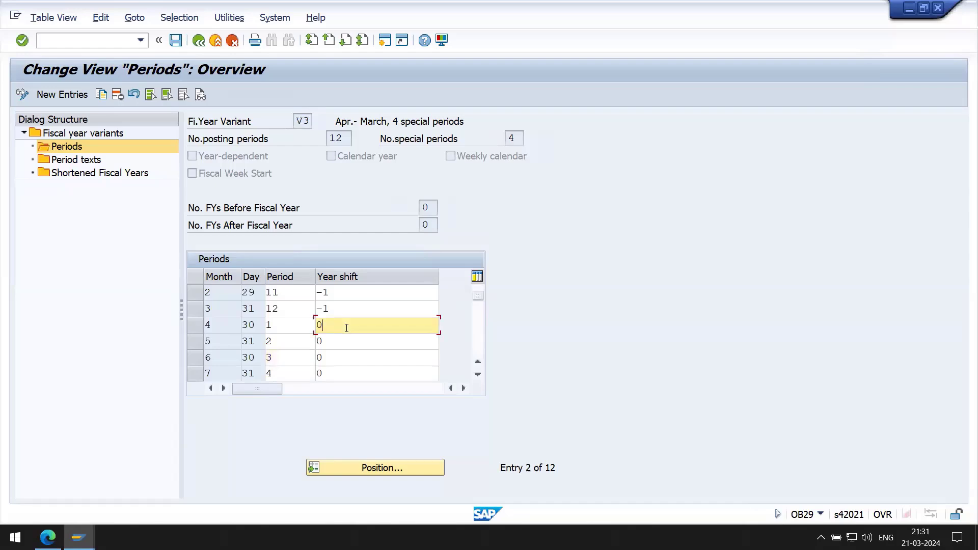
pyautogui.press('Down')
pyautogui.press('Down')
pyautogui.press('Down')
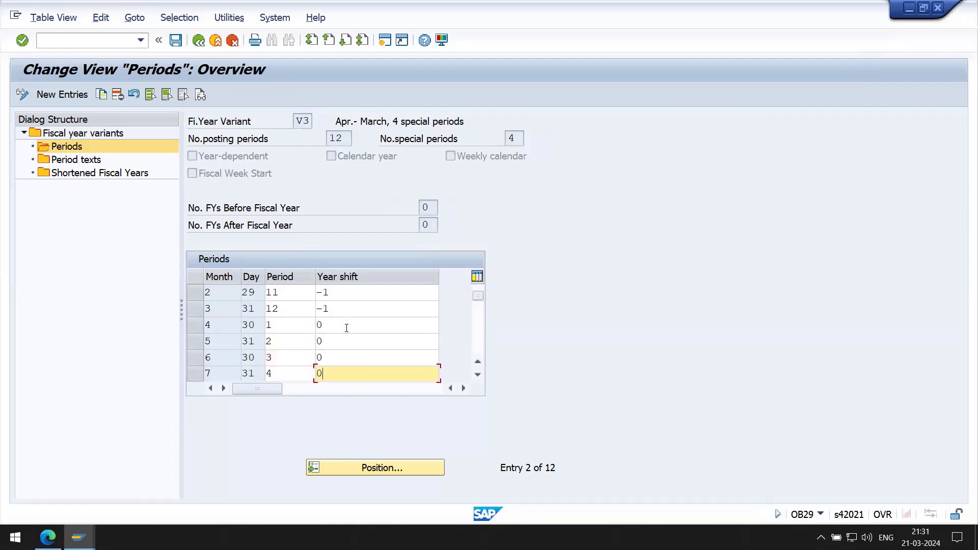
pyautogui.click(348, 334)
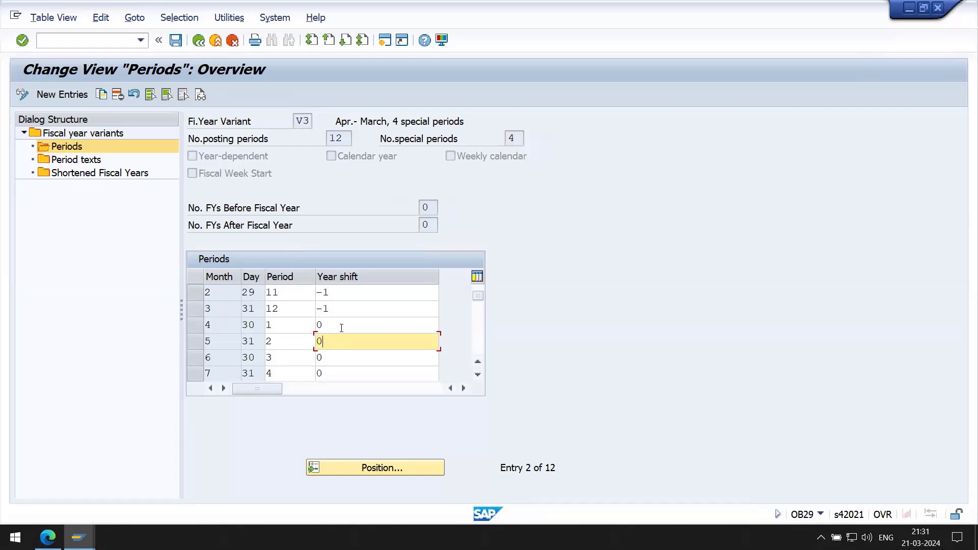
pyautogui.click(342, 328)
pyautogui.scroll(-4, 479, 316)
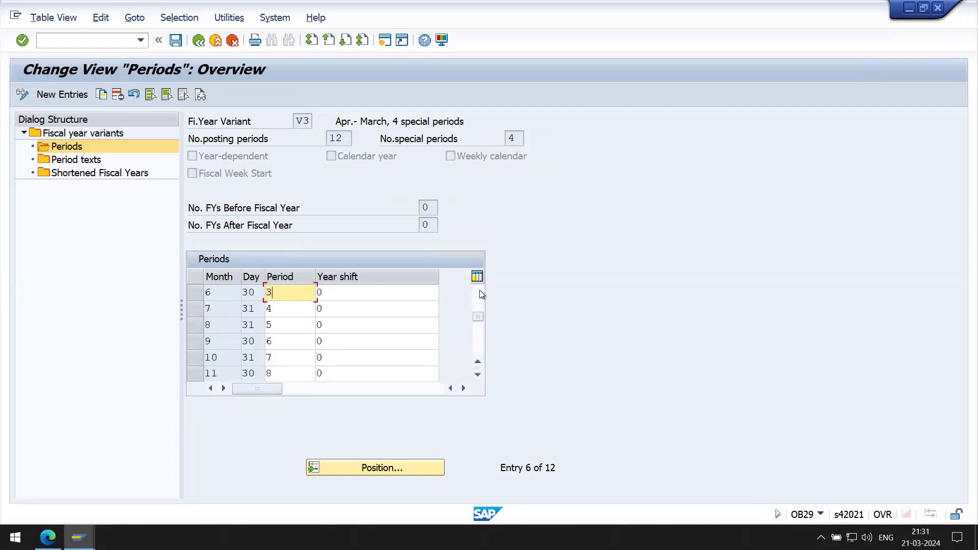
pyautogui.scroll(5, 480, 299)
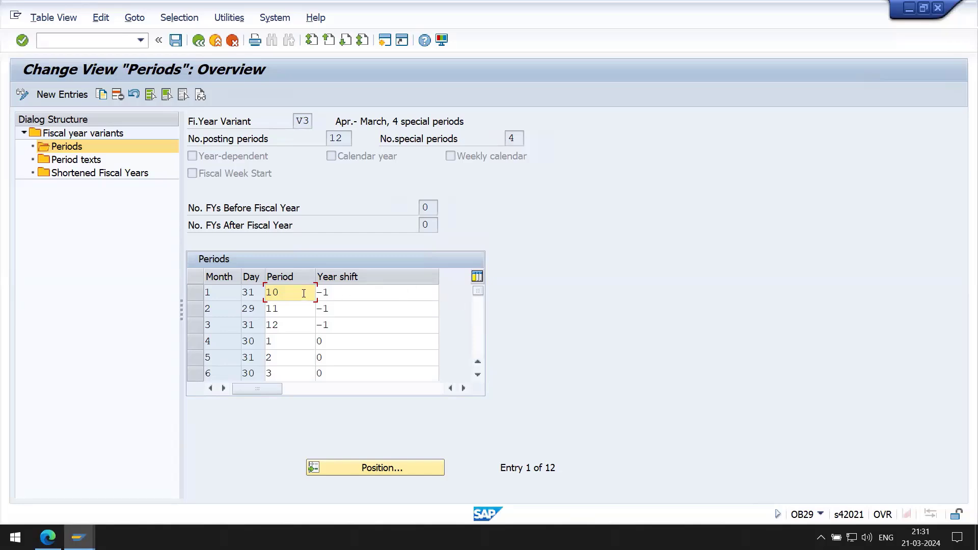
pyautogui.click(347, 294)
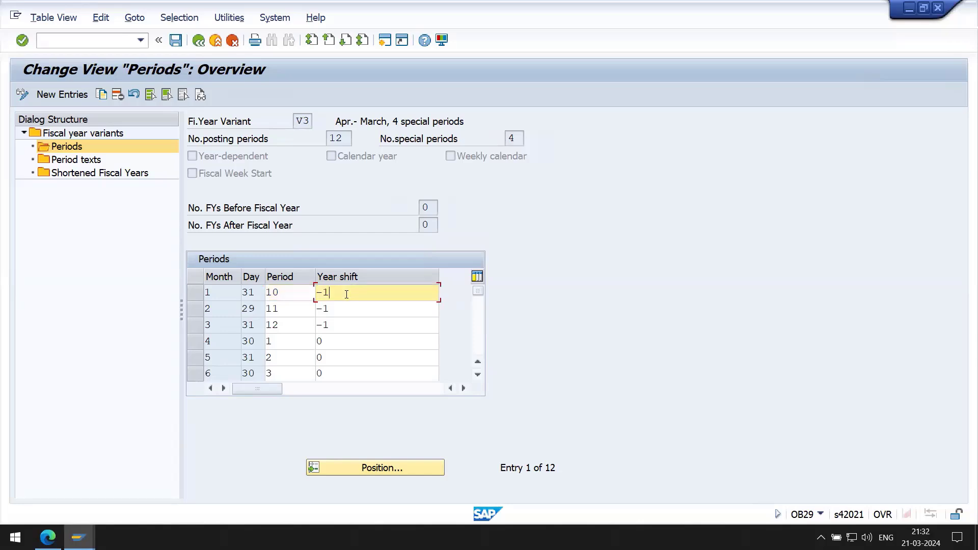
pyautogui.press('Down')
pyautogui.press('Down')
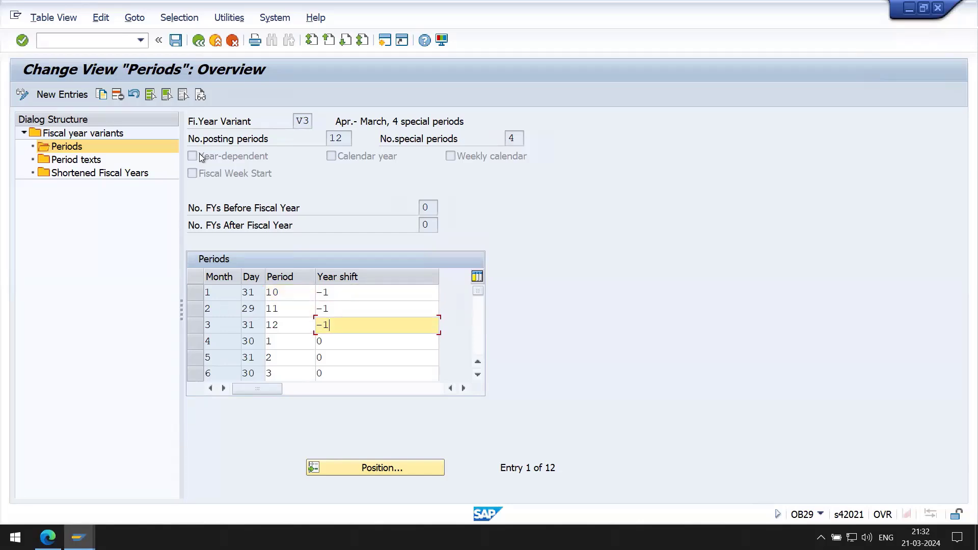
# Return to the variant list, open the periods of variant X3 and examine the year shift for months 10 to 12.
pyautogui.click(200, 44)
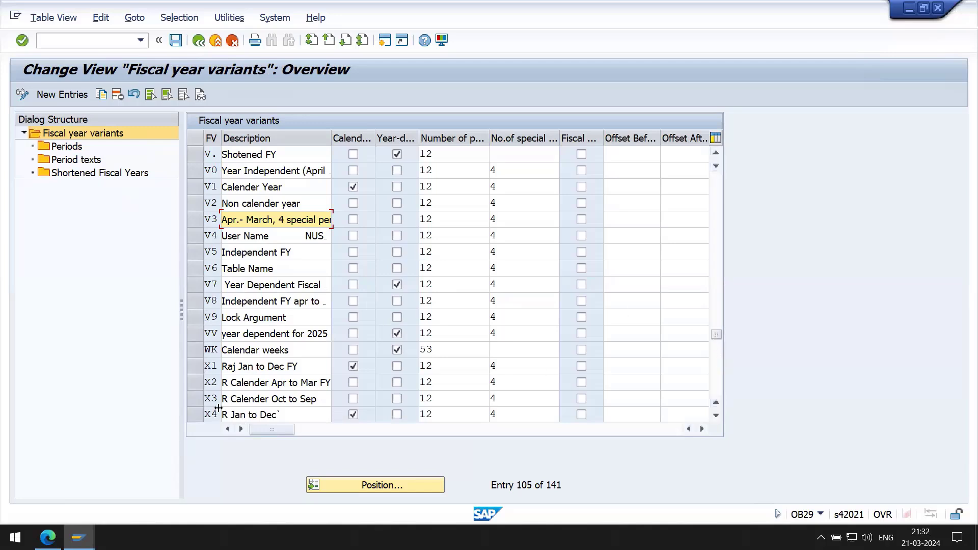
pyautogui.click(196, 396)
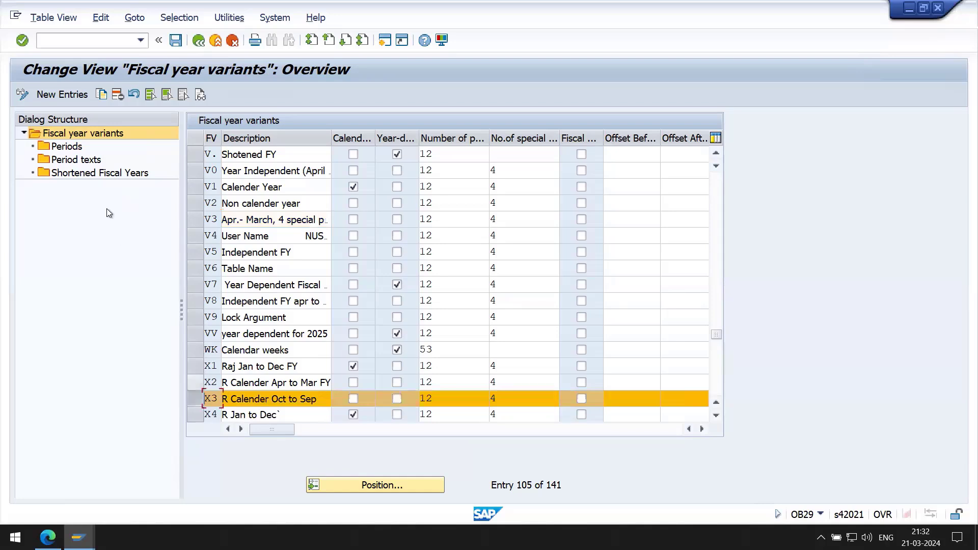
pyautogui.doubleClick(66, 148)
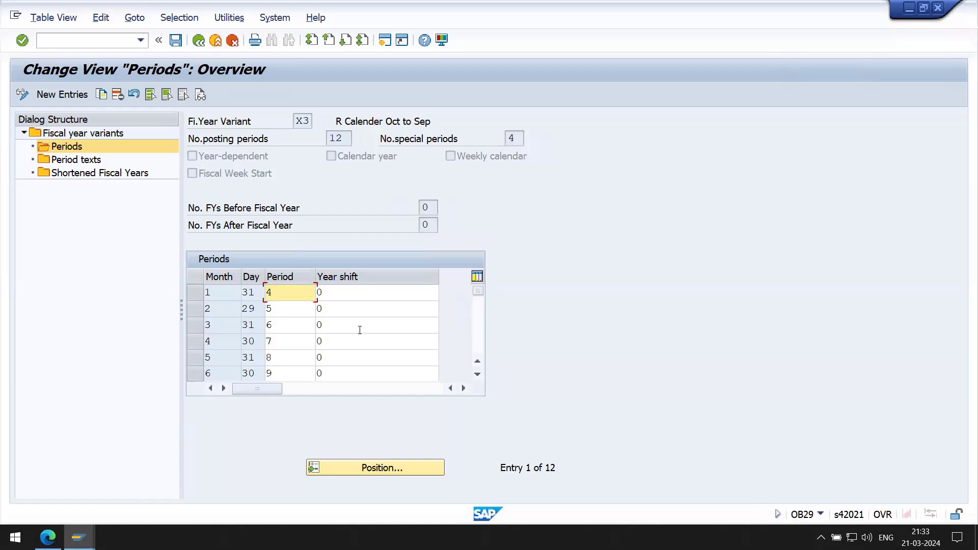
pyautogui.scroll(-2, 360, 330)
pyautogui.scroll(1, 359, 330)
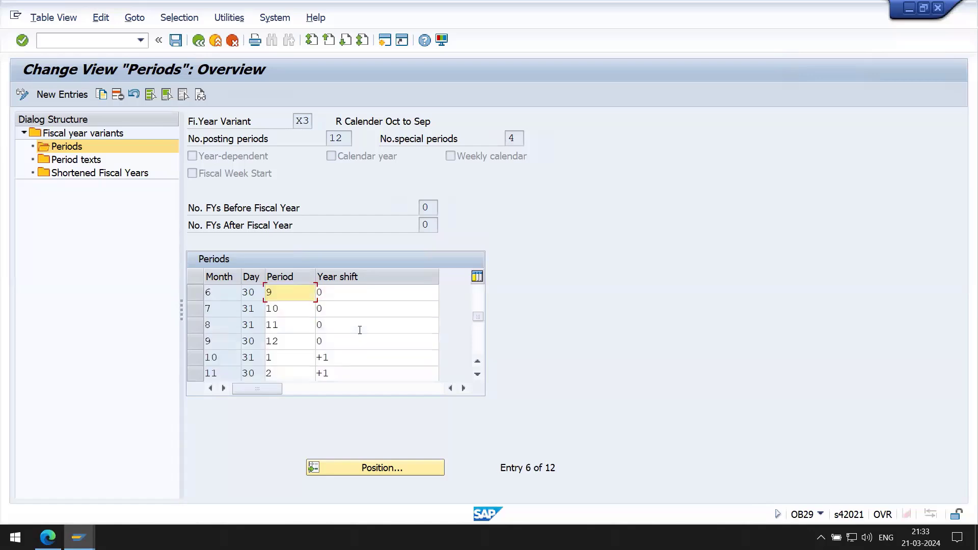
pyautogui.click(358, 356)
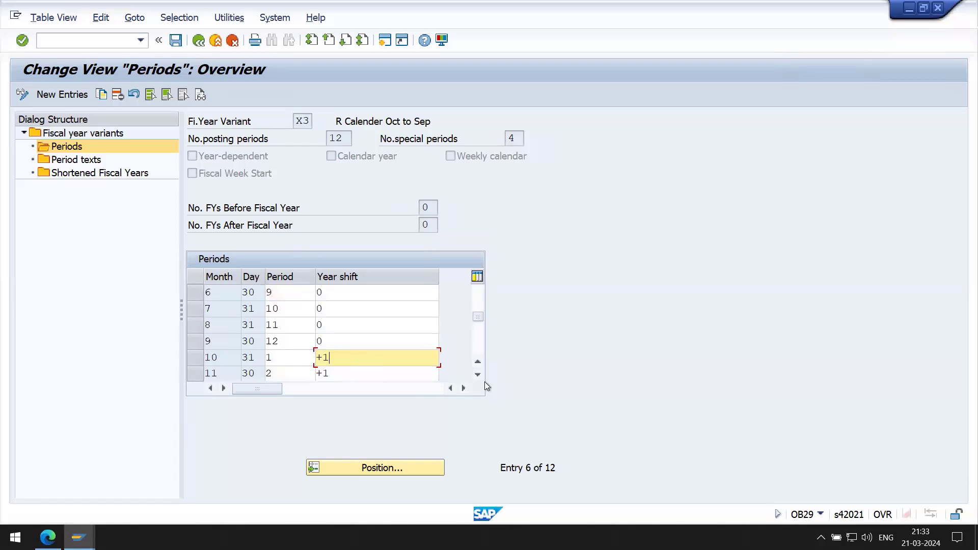
pyautogui.click(477, 375)
pyautogui.click(477, 375)
pyautogui.click(477, 375)
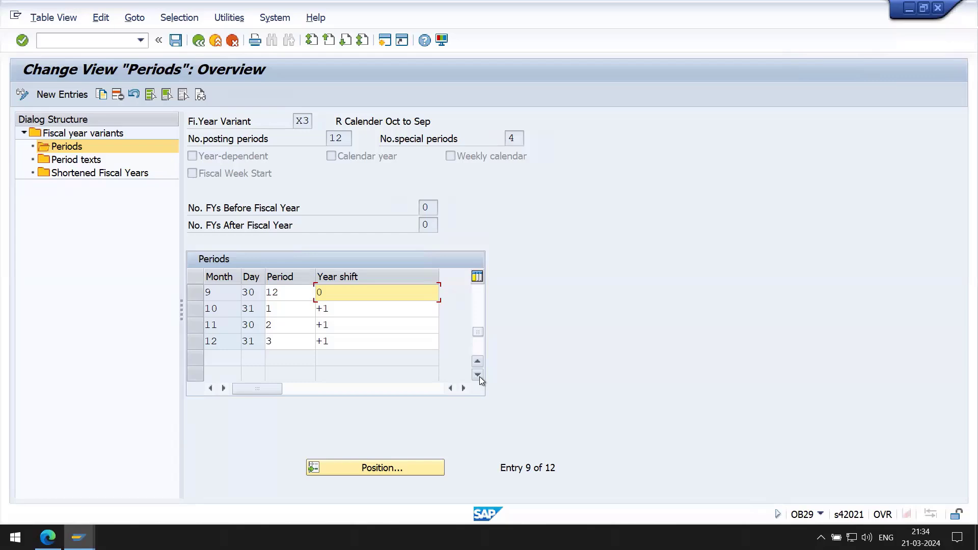
# Examine the year shift values of variant X3 for the months from 3 to 8.
pyautogui.click(477, 296)
pyautogui.click(331, 311)
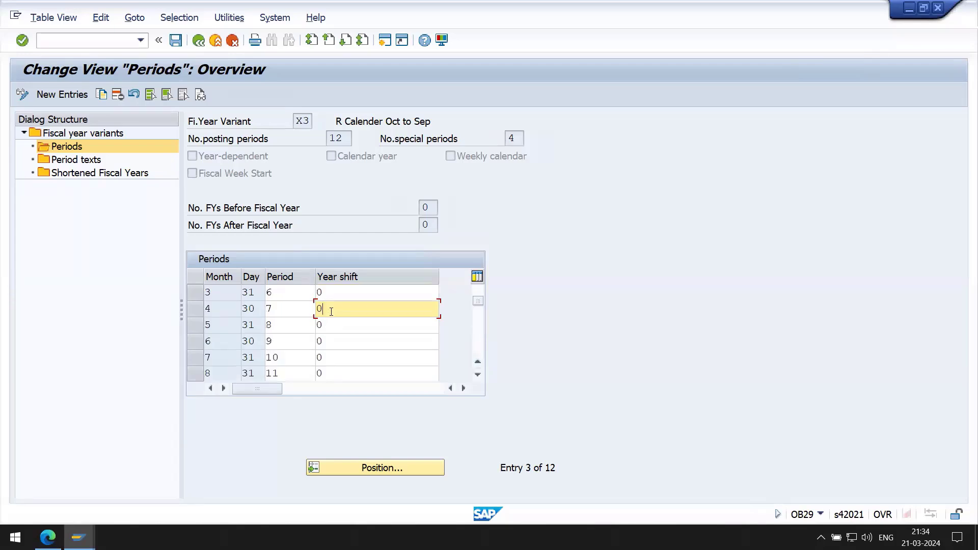
pyautogui.press('Down')
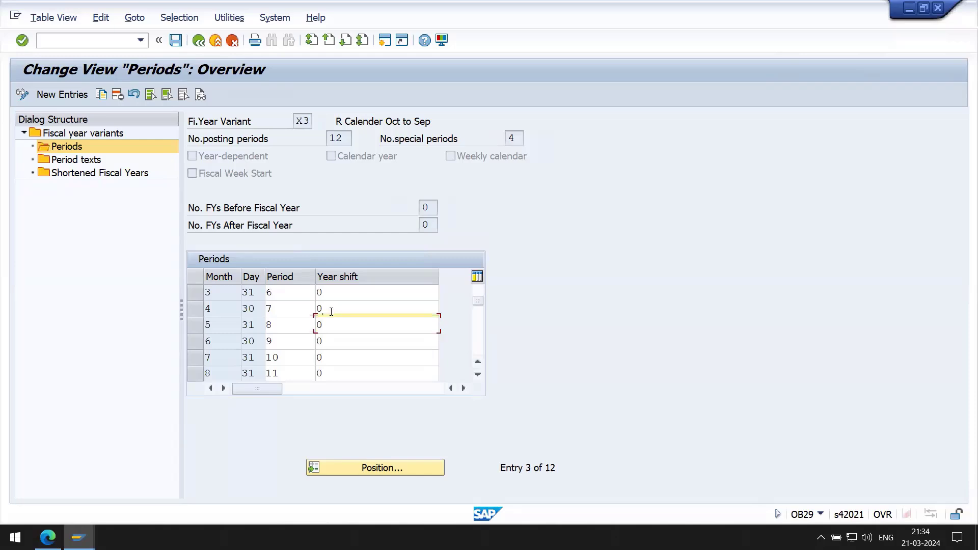
pyautogui.press('Up')
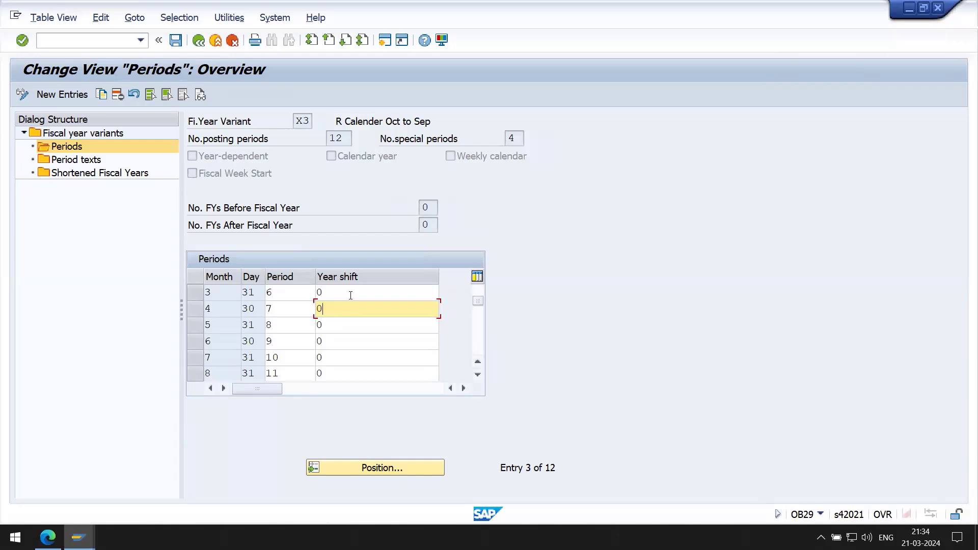
pyautogui.press('Up')
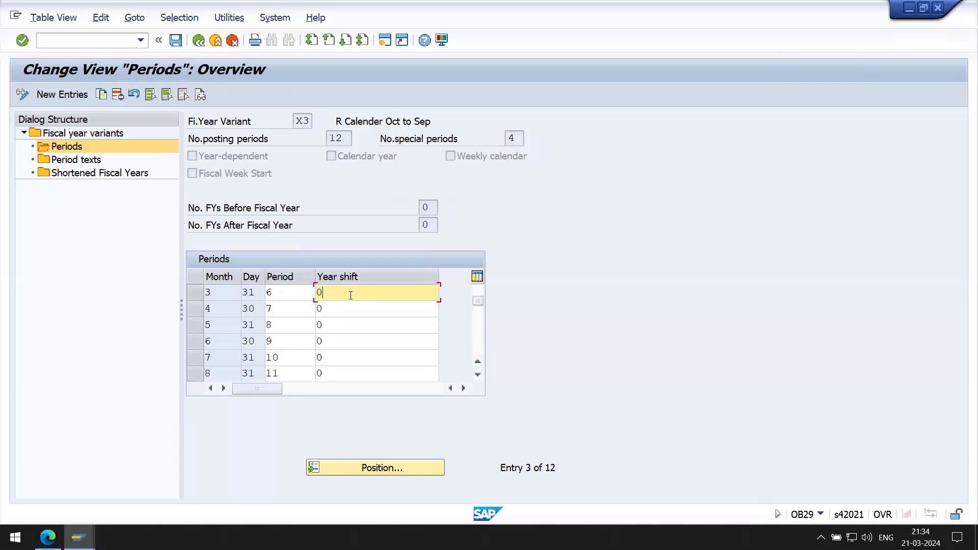
pyautogui.press('Down')
pyautogui.press('Down')
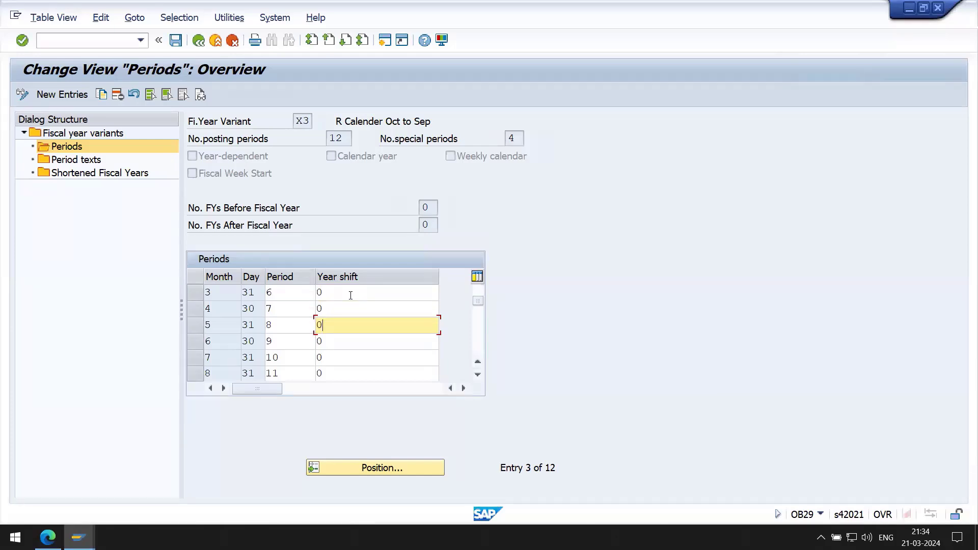
# Return to the fiscal year variants list and copy variant V3 with its dependent entries as new variant 6I.
pyautogui.click(476, 335)
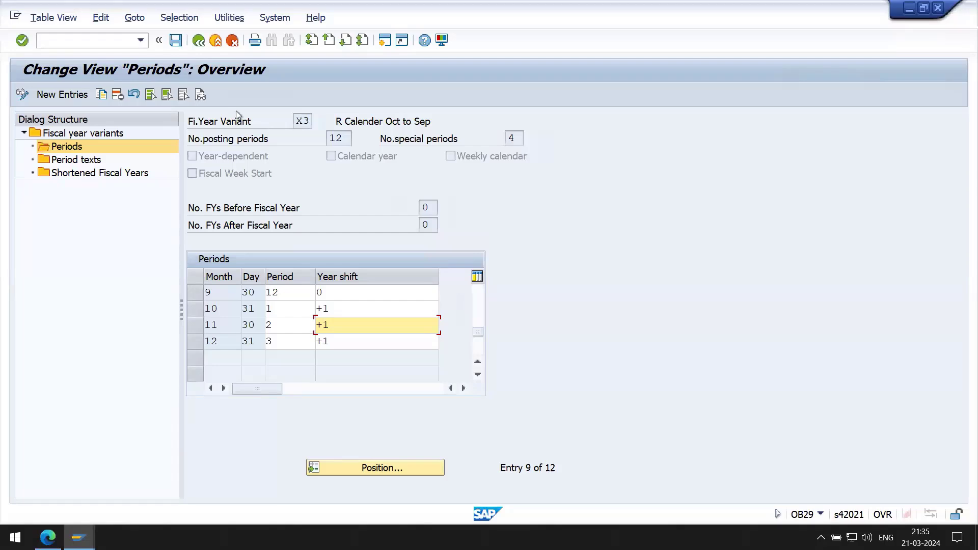
pyautogui.click(199, 41)
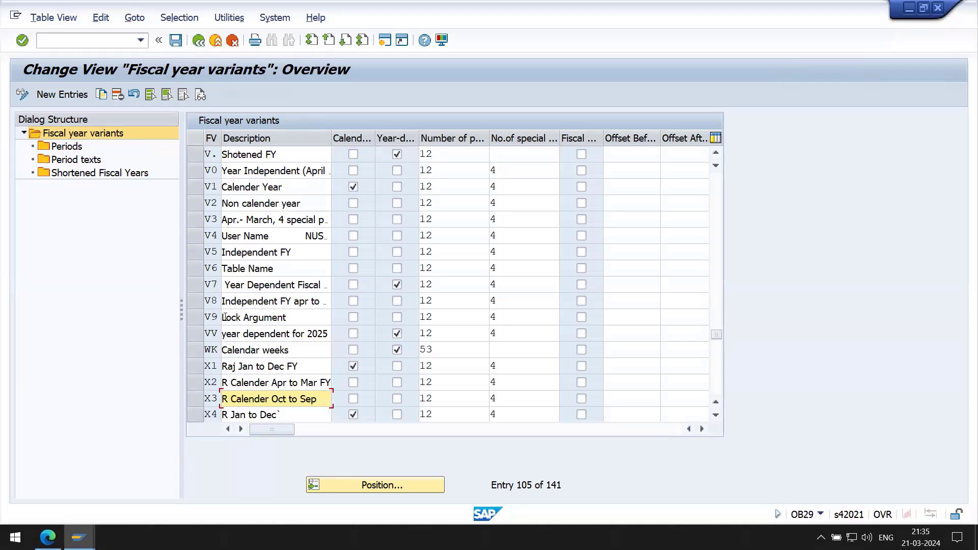
pyautogui.click(268, 202)
pyautogui.moveTo(236, 219); pyautogui.dragTo(286, 217)
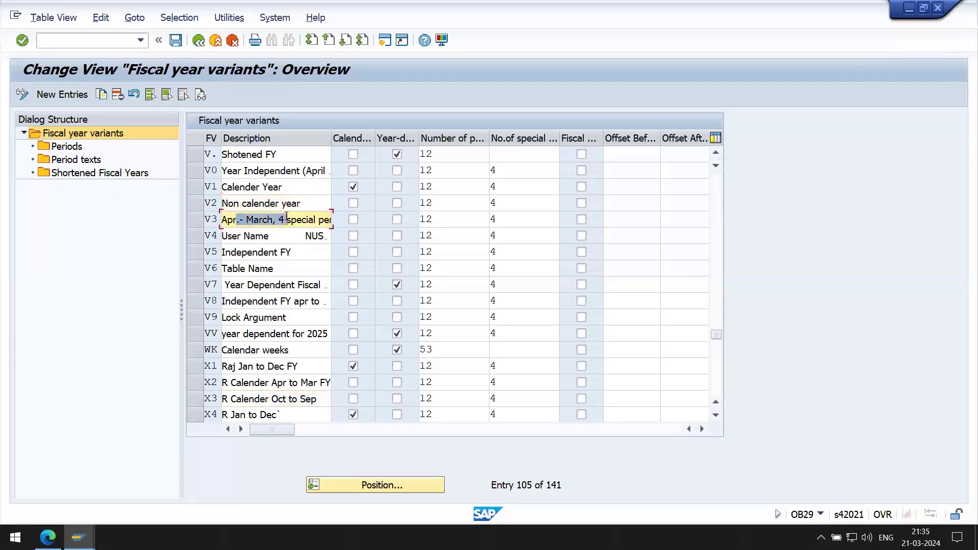
pyautogui.click(192, 222)
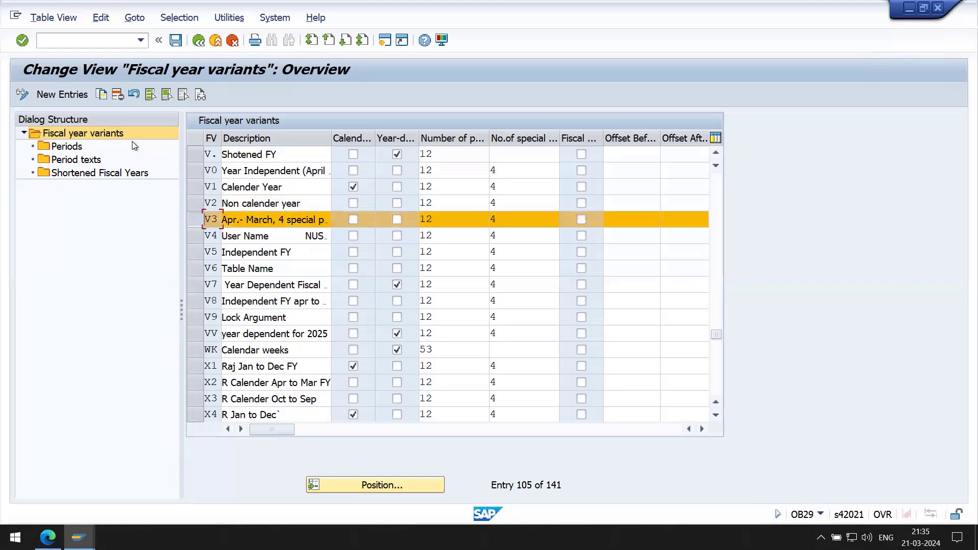
pyautogui.click(101, 95)
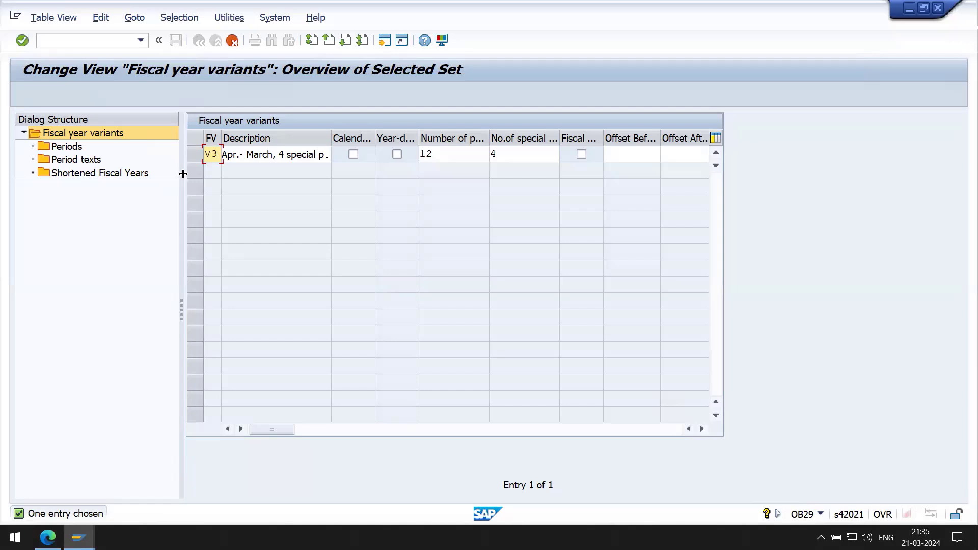
pyautogui.write('6i')
pyautogui.press('Return')
pyautogui.press('Return')
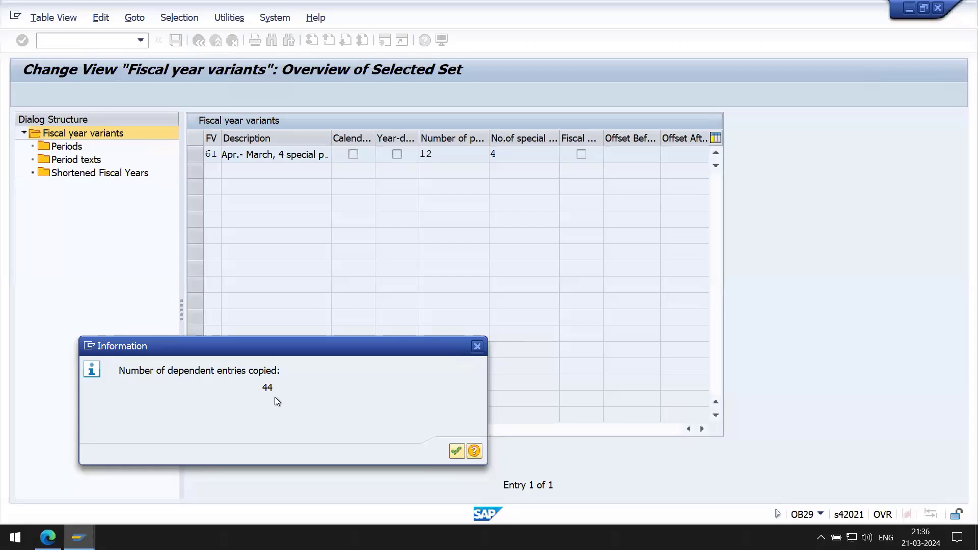
pyautogui.press('Return')
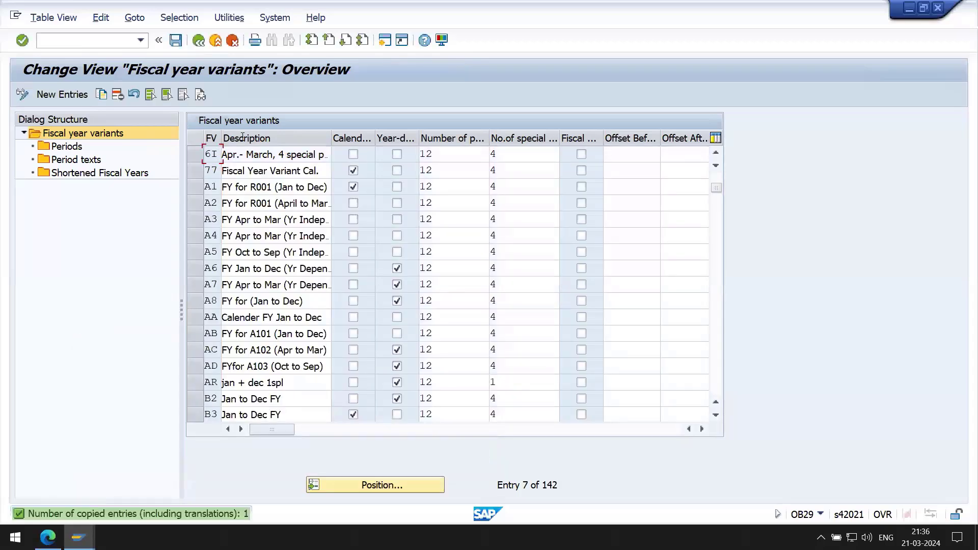
# Save the copied fiscal year variant 6I to customizing request A4HK900320.
pyautogui.click(194, 156)
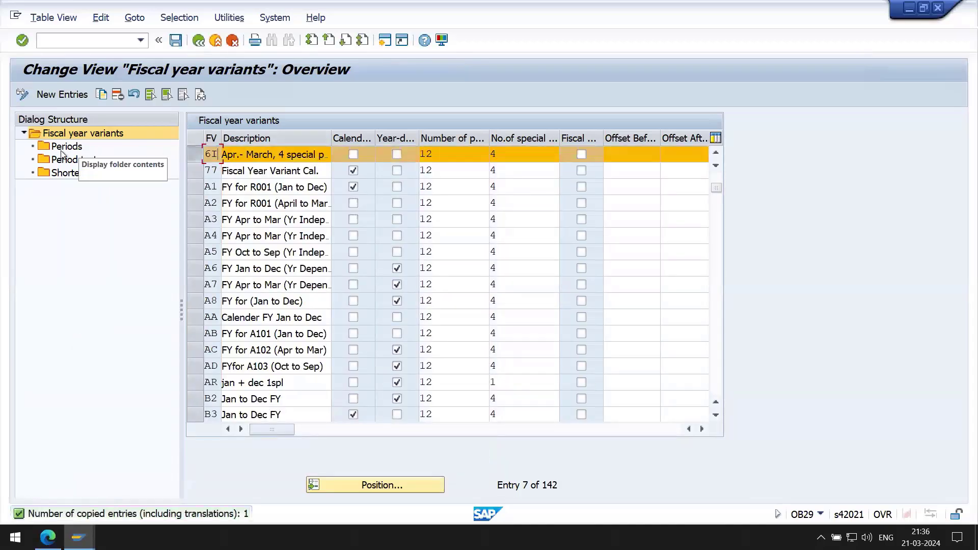
pyautogui.doubleClick(86, 148)
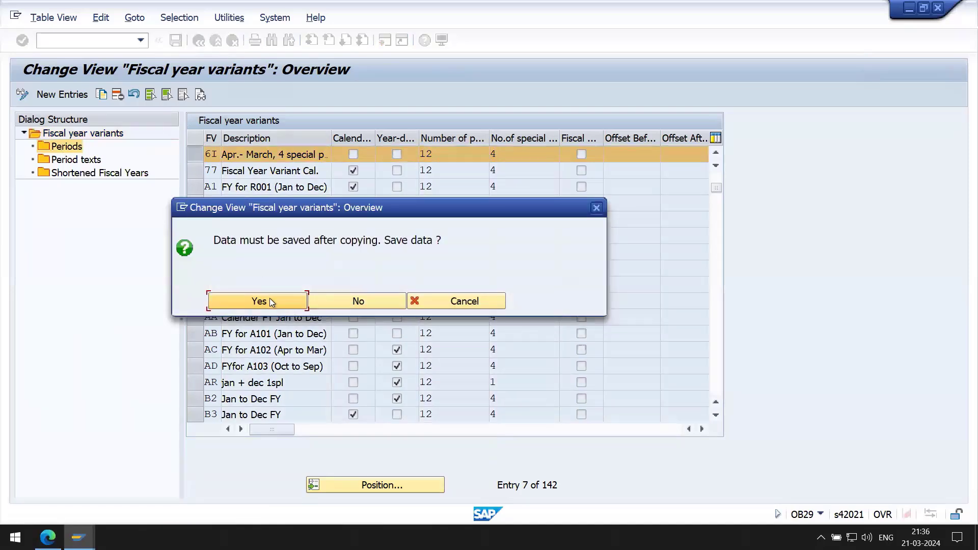
pyautogui.click(287, 301)
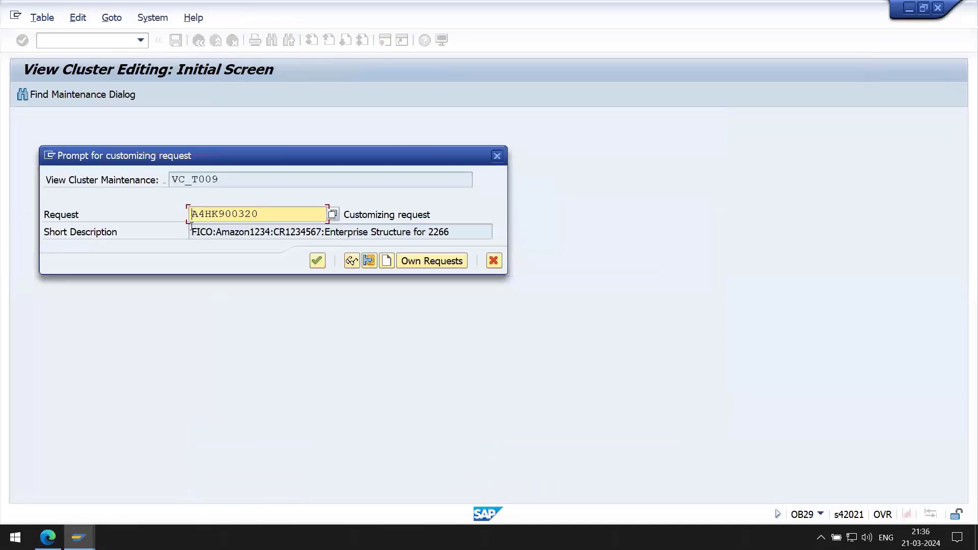
pyautogui.press('Return')
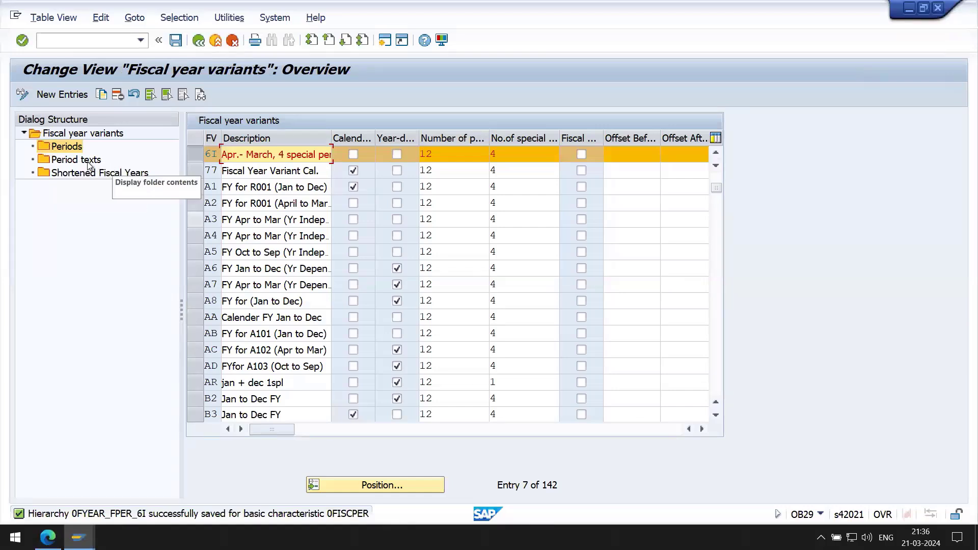
# Examine the period assignments and year shifts of variant 6I for all months and return to the variants list.
pyautogui.click(194, 157)
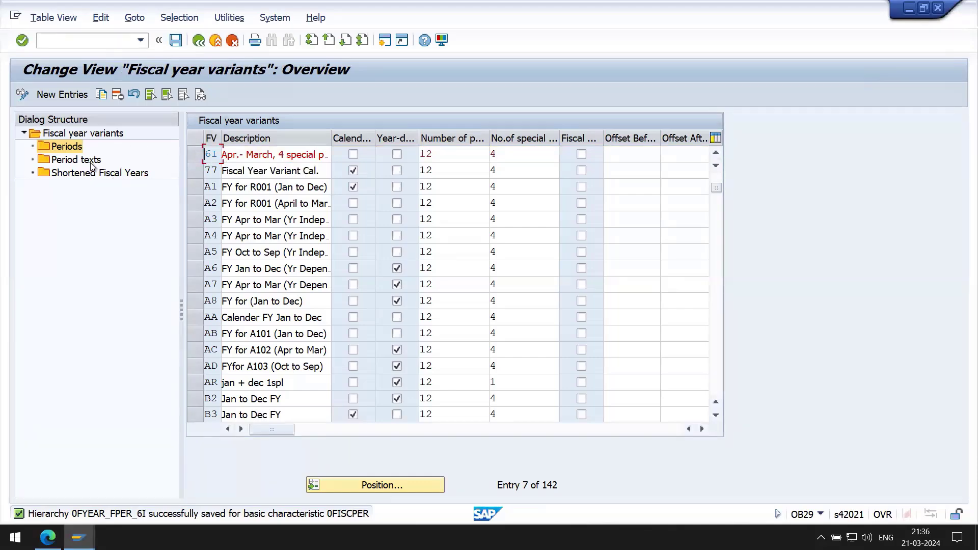
pyautogui.doubleClick(74, 160)
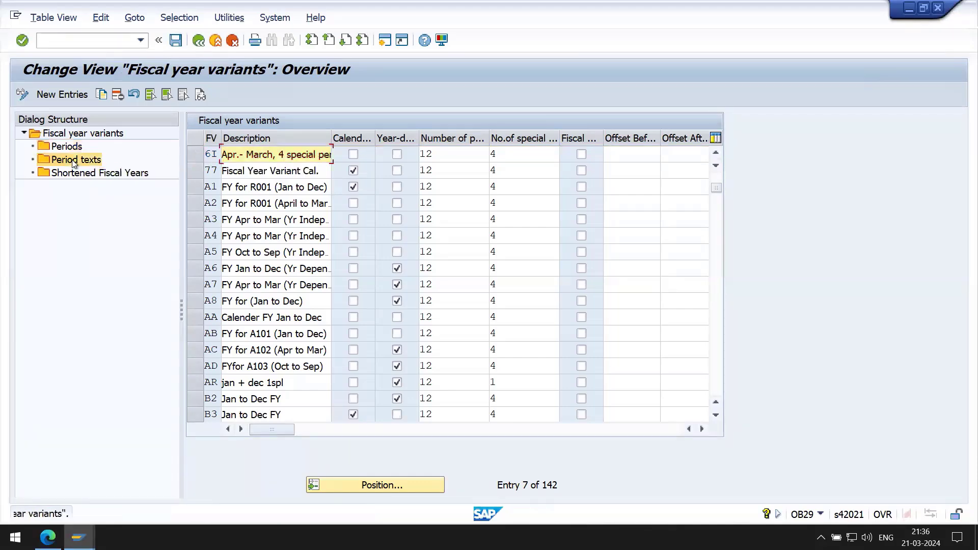
pyautogui.doubleClick(65, 147)
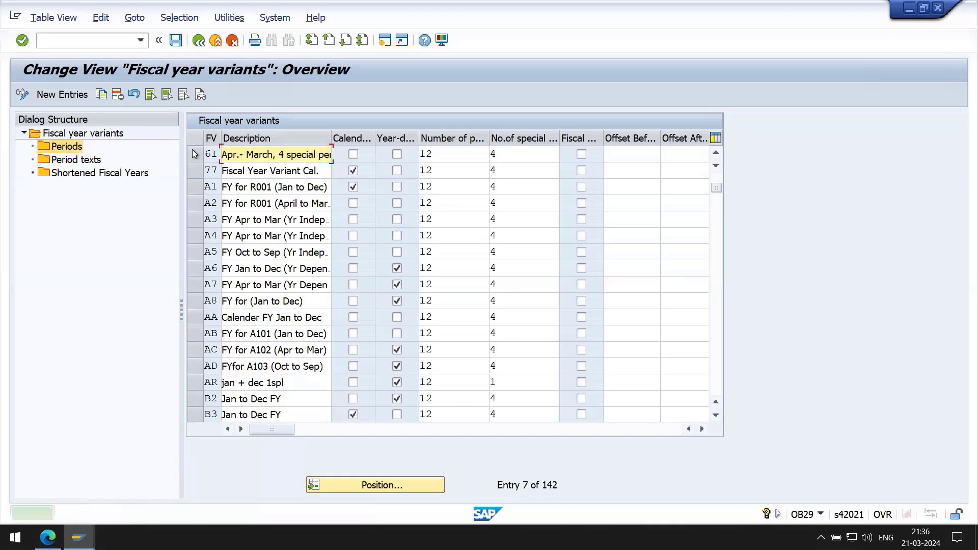
pyautogui.click(194, 155)
pyautogui.doubleClick(68, 147)
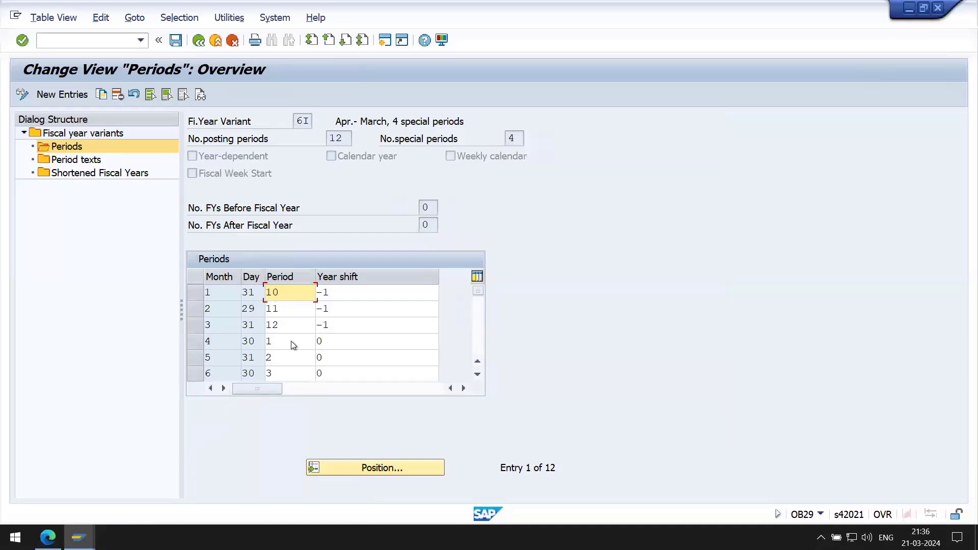
pyautogui.click(481, 341)
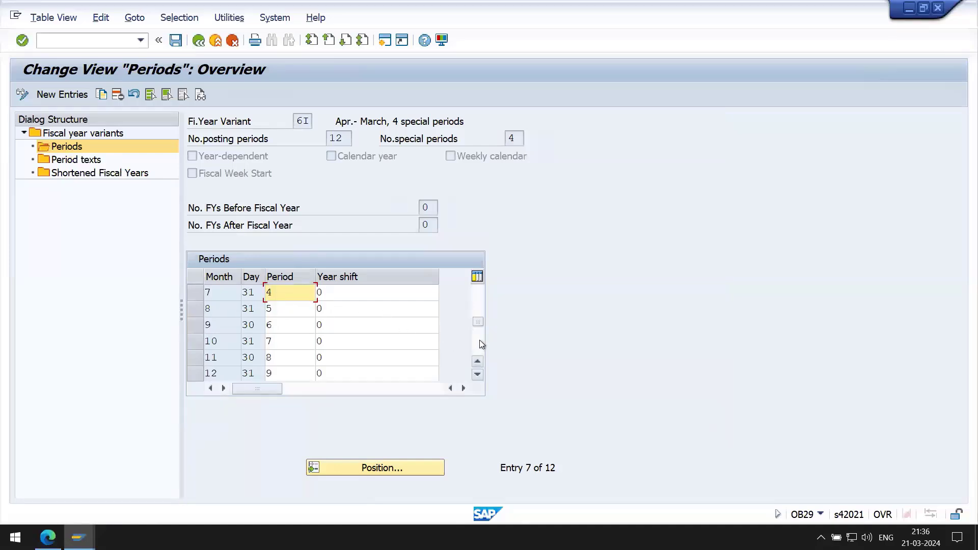
pyautogui.click(478, 301)
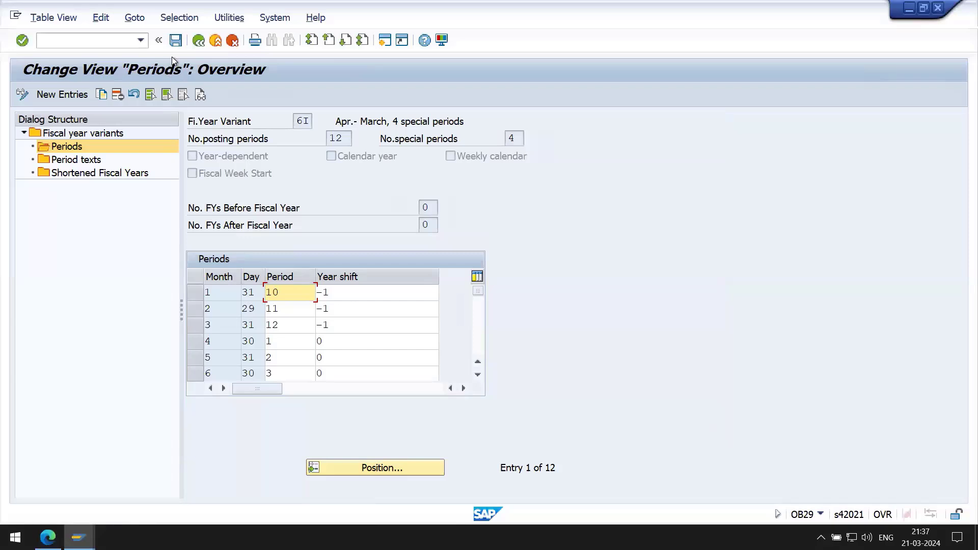
pyautogui.click(199, 40)
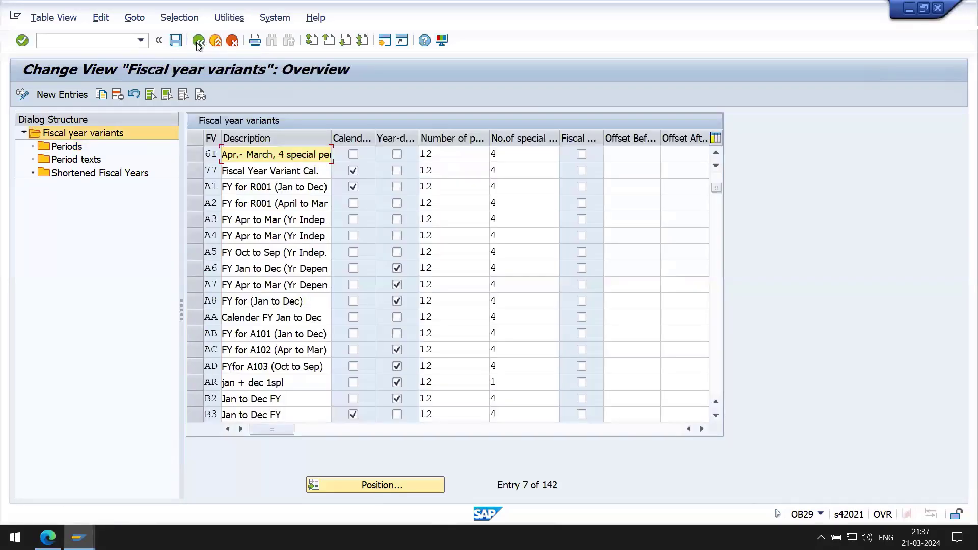
# Create a new fiscal year variant entry 66 with the description "Cal. Special Periods 2266".
pyautogui.click(73, 96)
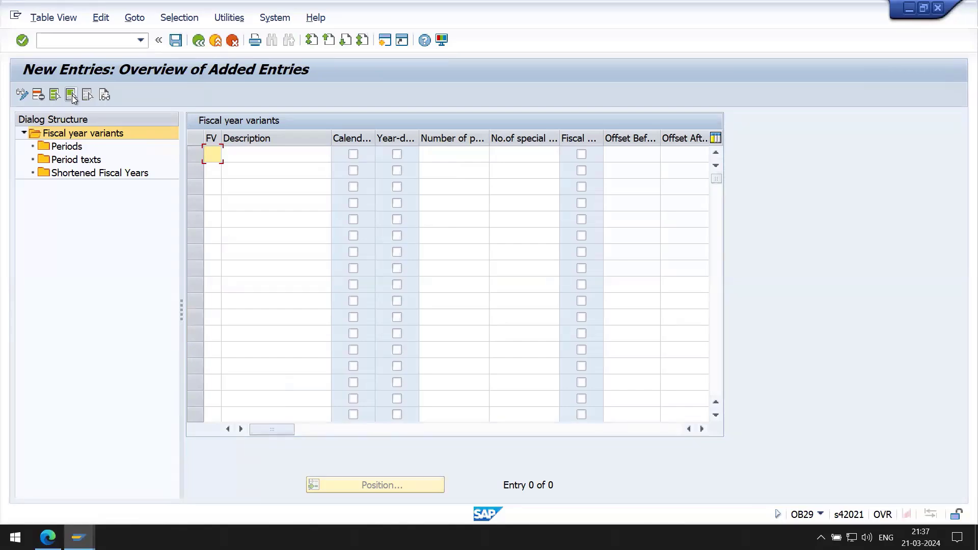
pyautogui.write('66')
pyautogui.press('Tab')
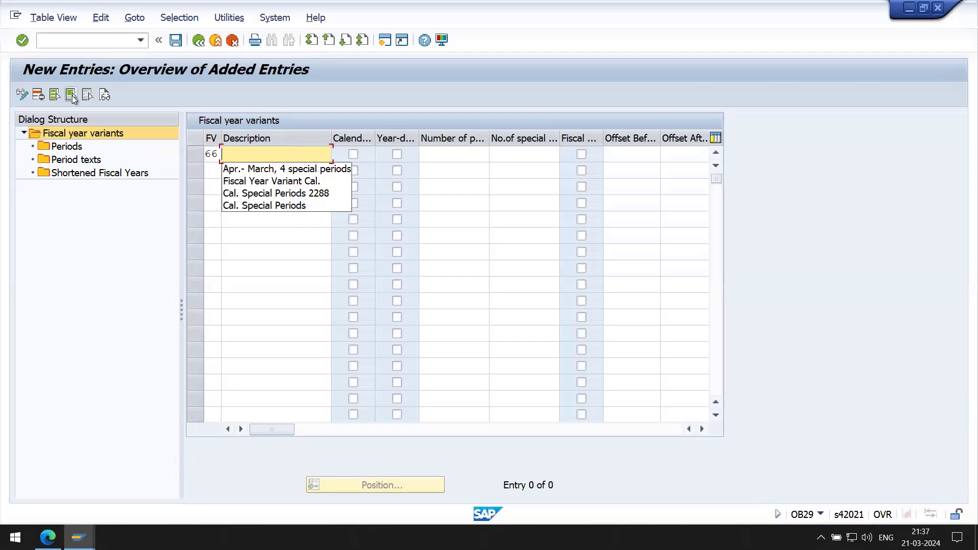
pyautogui.write('Ca')
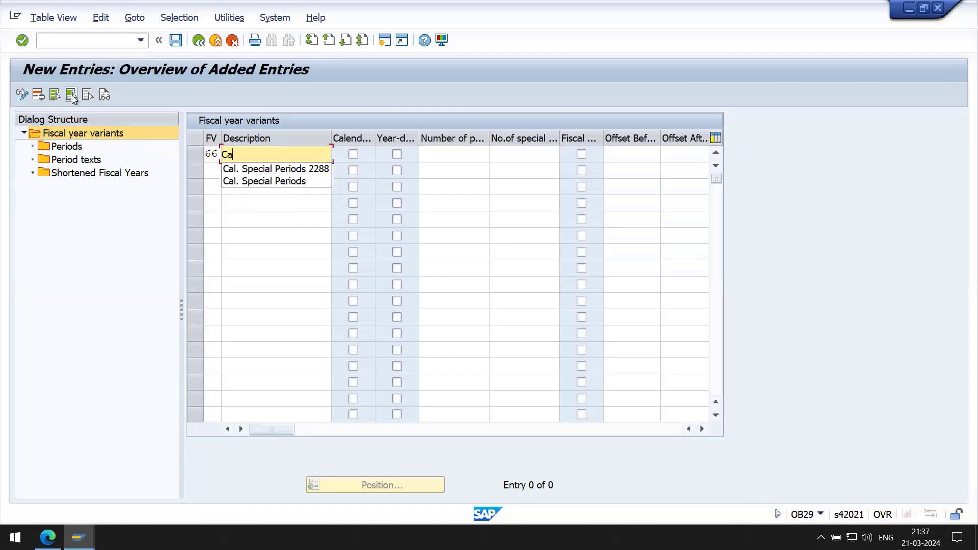
pyautogui.press('Down')
pyautogui.press('Tab')
pyautogui.hotkey('shift', 'Tab')
pyautogui.press('BackSpace')
pyautogui.press('BackSpace')
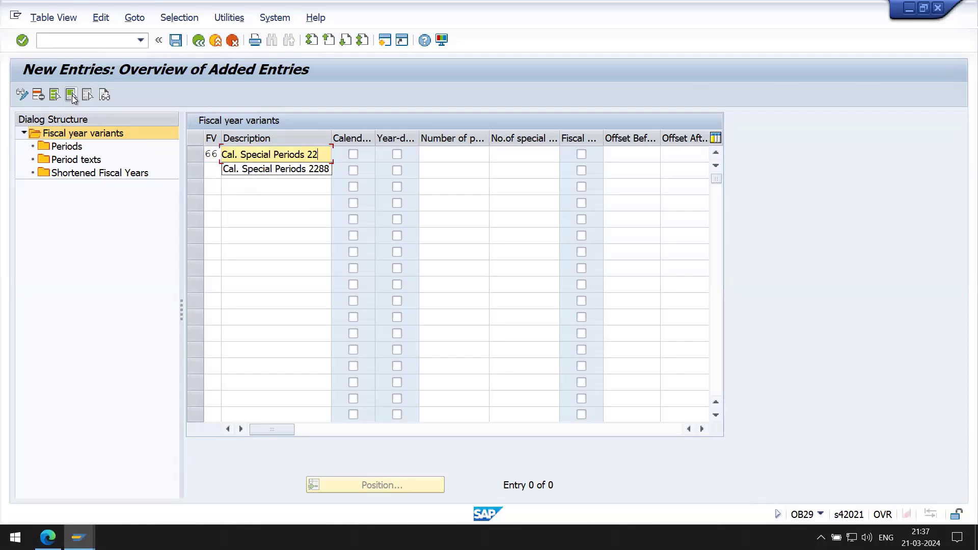
pyautogui.write('66')
pyautogui.press('Tab')
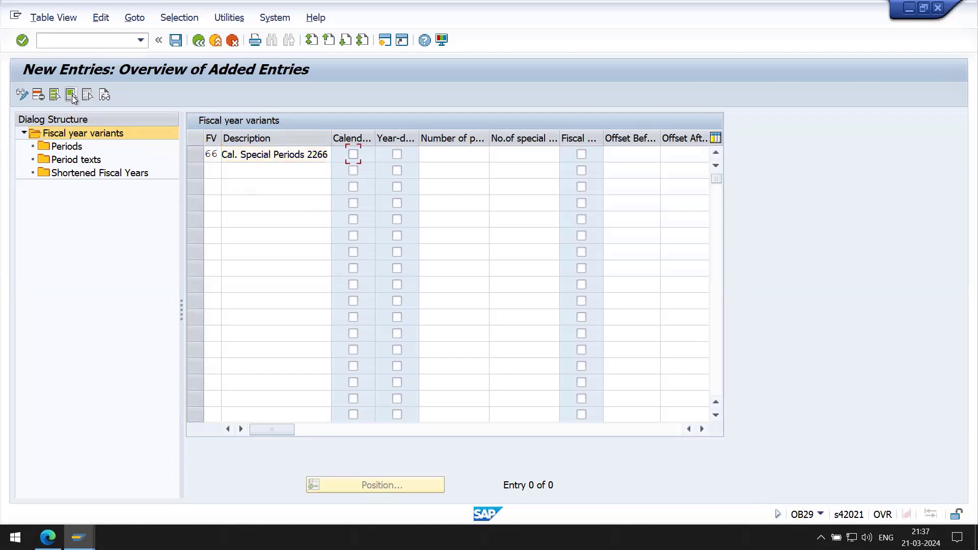
# Mark variant 66 as a calendar year with 12 posting periods and 4 special periods, and save it.
pyautogui.press('Tab')
pyautogui.hotkey('shift', 'Tab')
pyautogui.press('space')
pyautogui.press('Tab')
pyautogui.press('Tab')
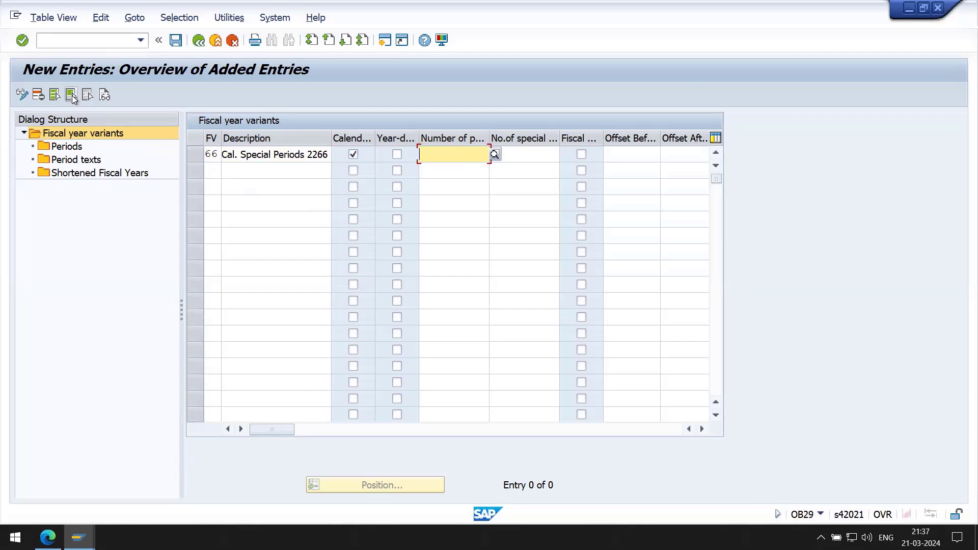
pyautogui.write('12')
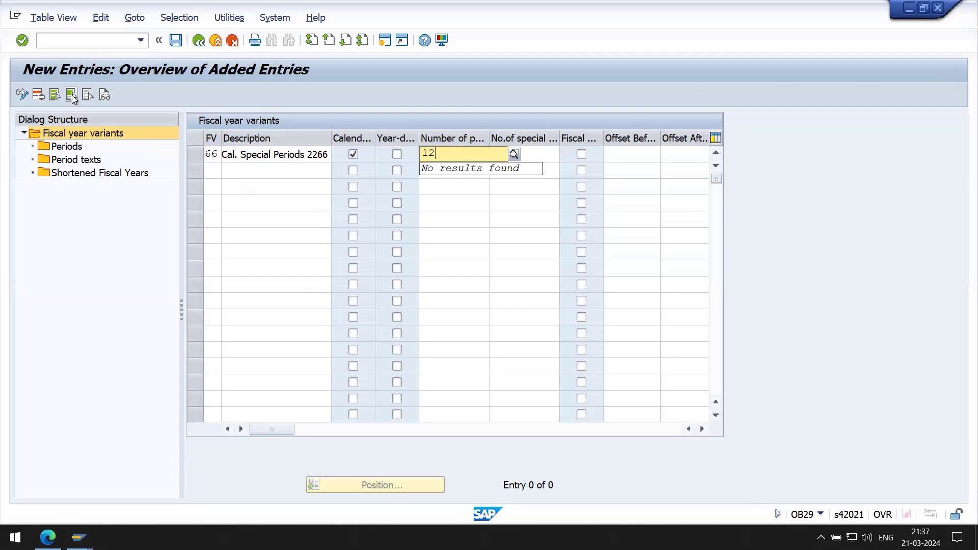
pyautogui.press('Tab')
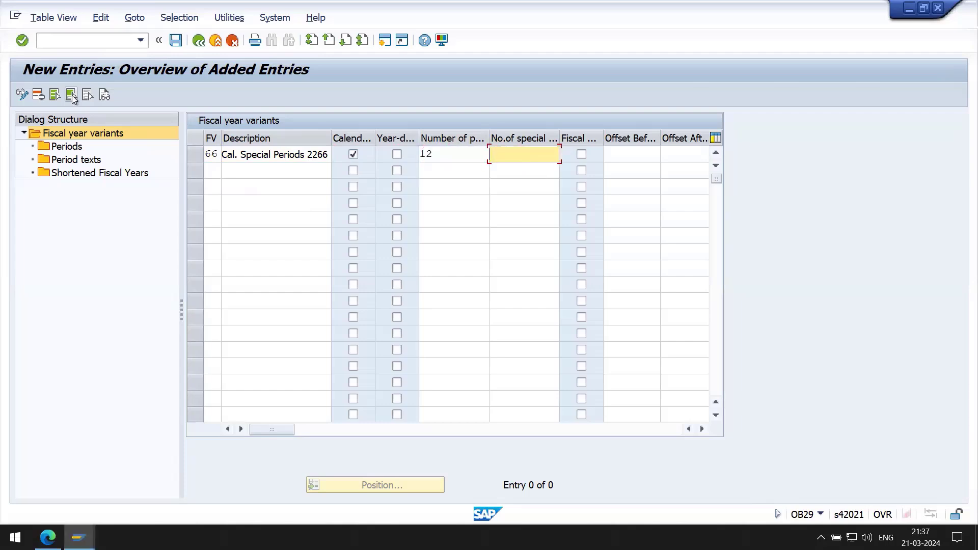
pyautogui.write('4')
pyautogui.press('Return')
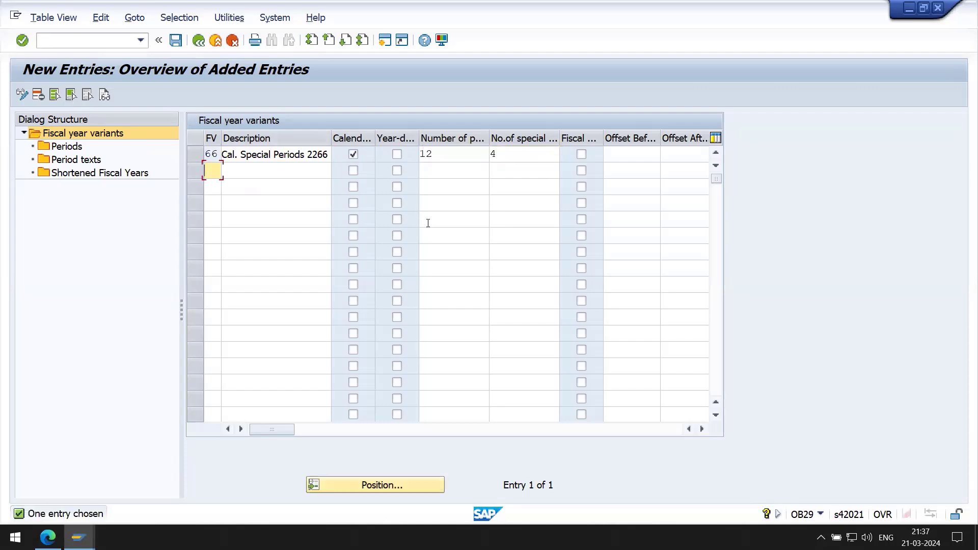
pyautogui.hotkey('ctrl', 's')
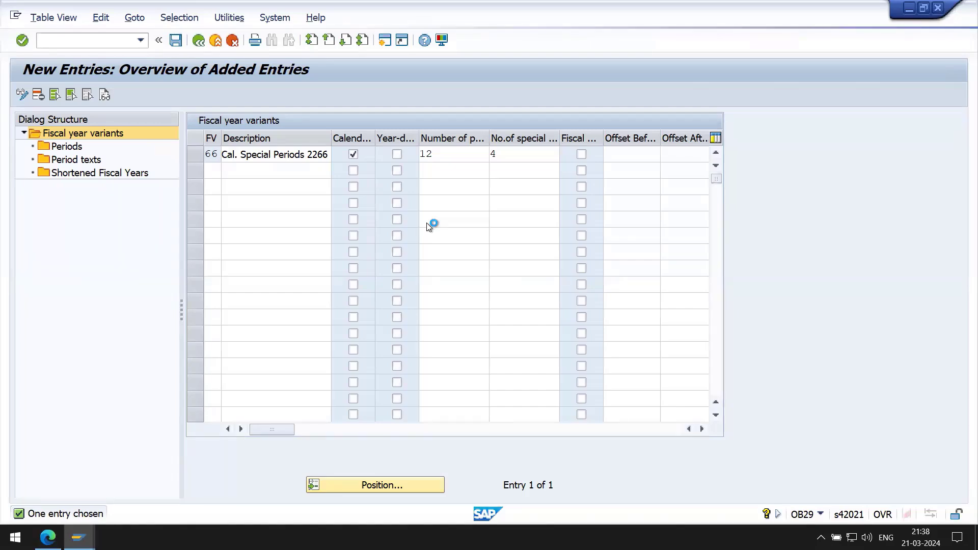
# Consult the Word notes on assigning a company code to a fiscal year variant (OB37), and return to the SAP session.
pyautogui.moveTo(275, 14)
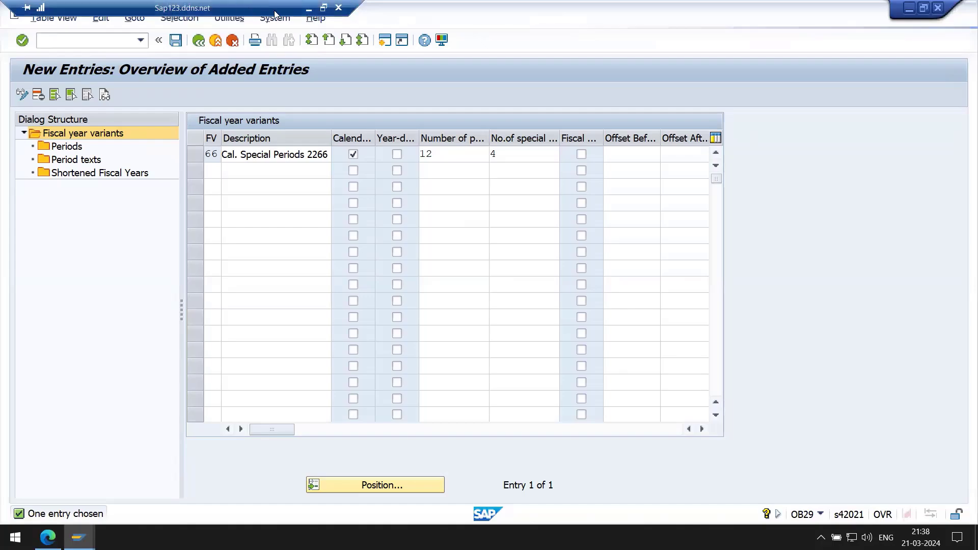
pyautogui.click(309, 8)
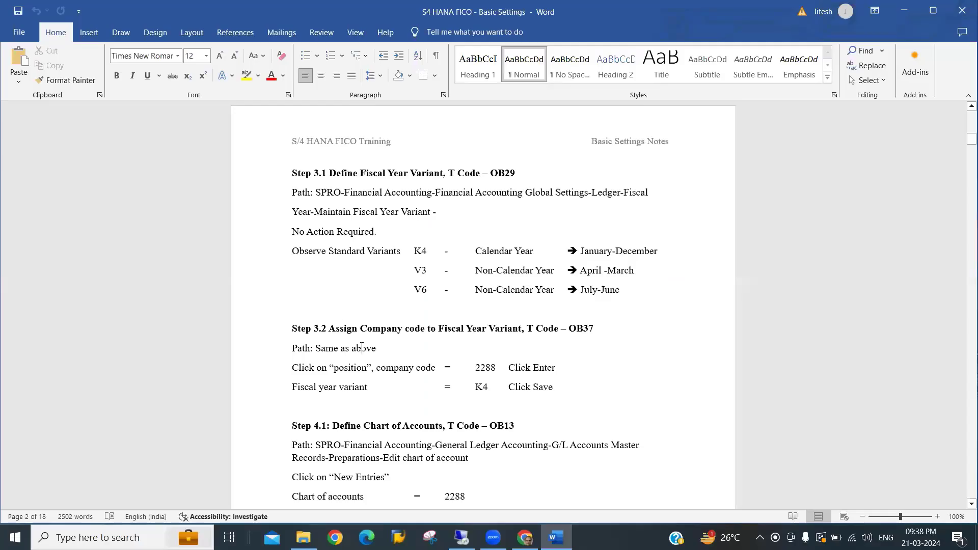
pyautogui.press('Up')
pyautogui.press('Down')
pyautogui.press('Down')
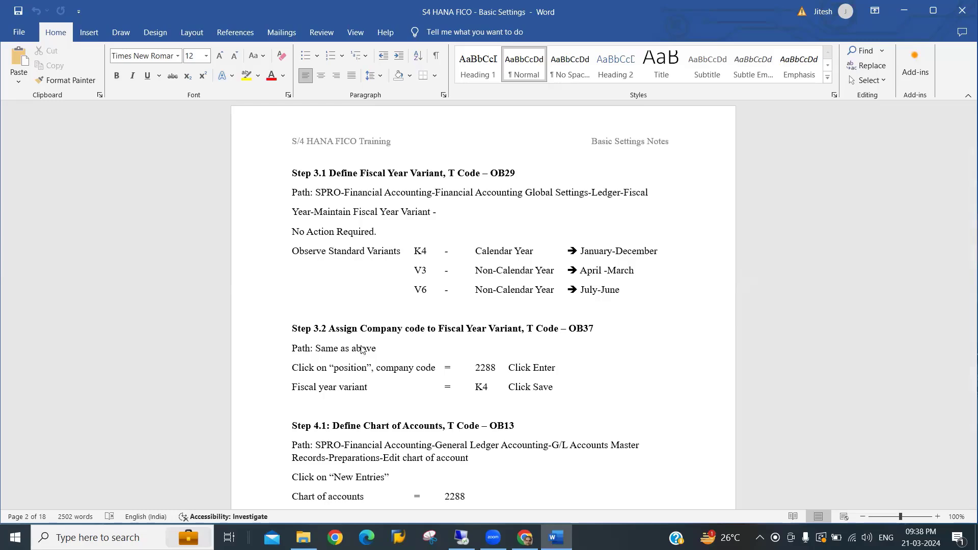
pyautogui.hotkey('alt', 'Tab')
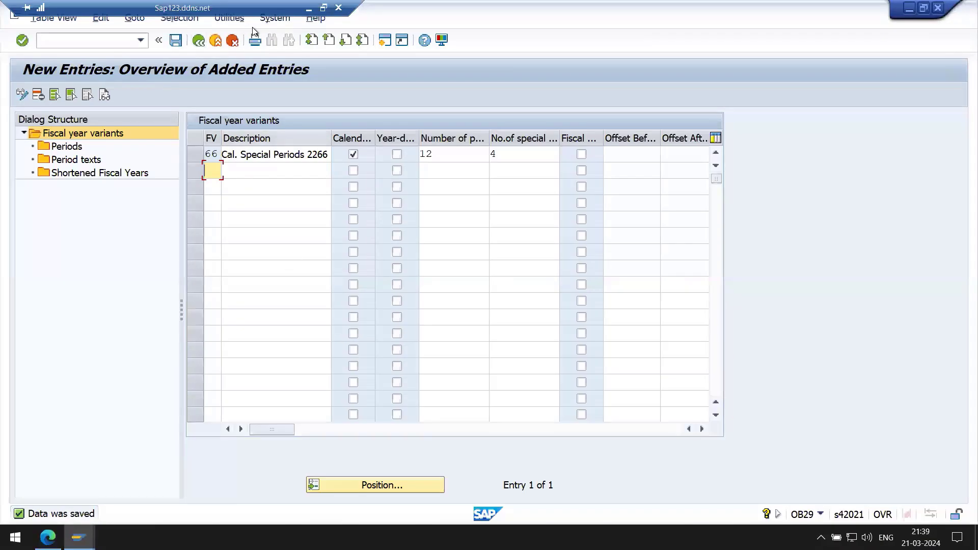
# Leave the fiscal year variant maintenance and open the Assign Company Code to a Fiscal Year Variant activity.
pyautogui.click(195, 43)
pyautogui.click(196, 43)
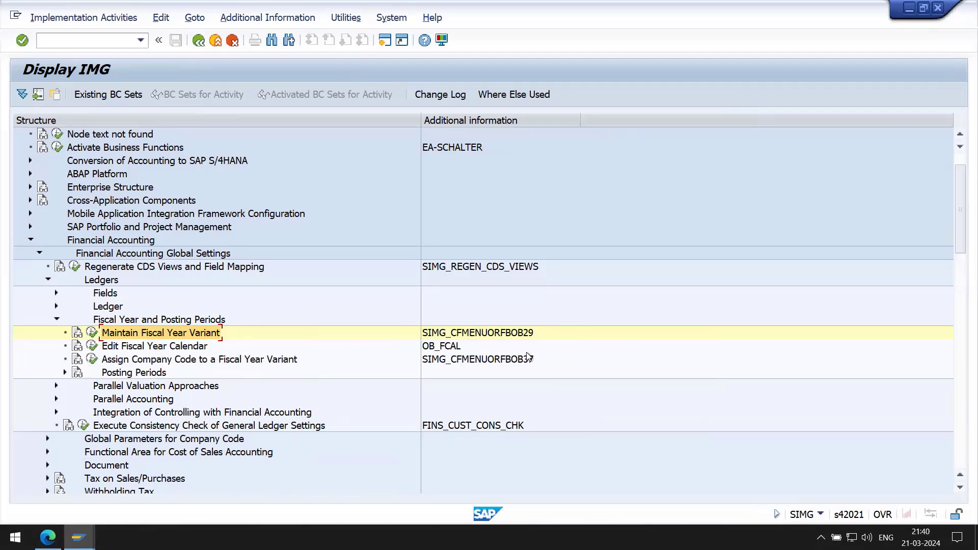
pyautogui.click(90, 361)
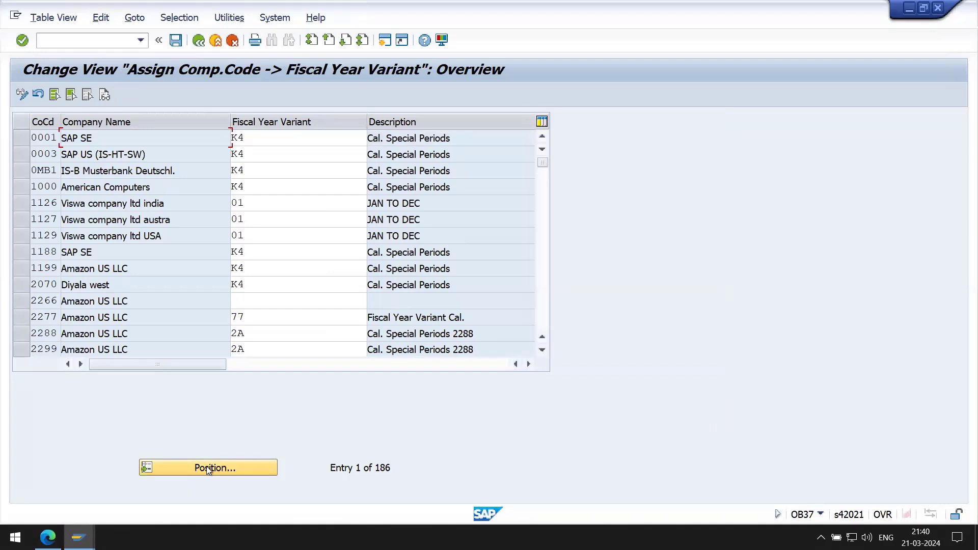
# Assign fiscal year variant 66 to company code 2266.
pyautogui.moveTo(38, 301); pyautogui.dragTo(94, 298)
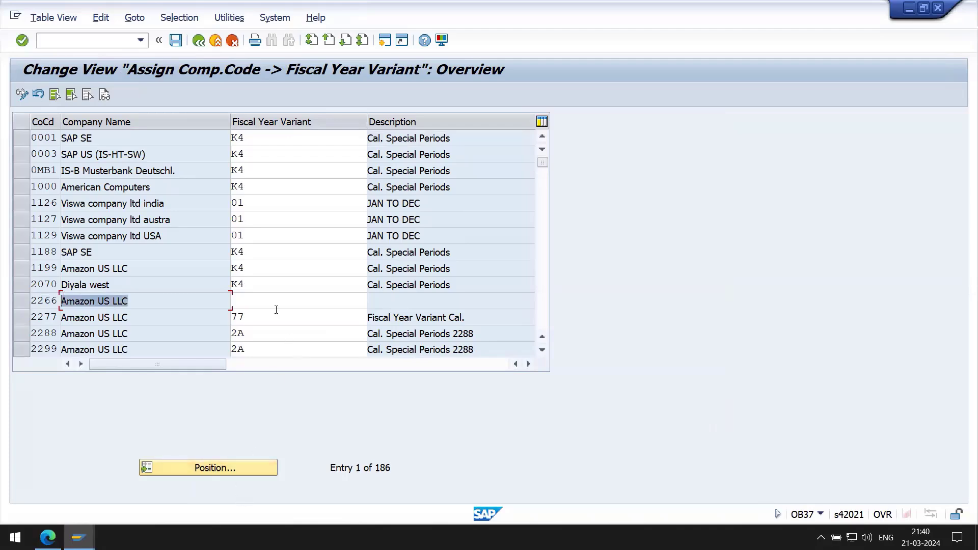
pyautogui.click(173, 298)
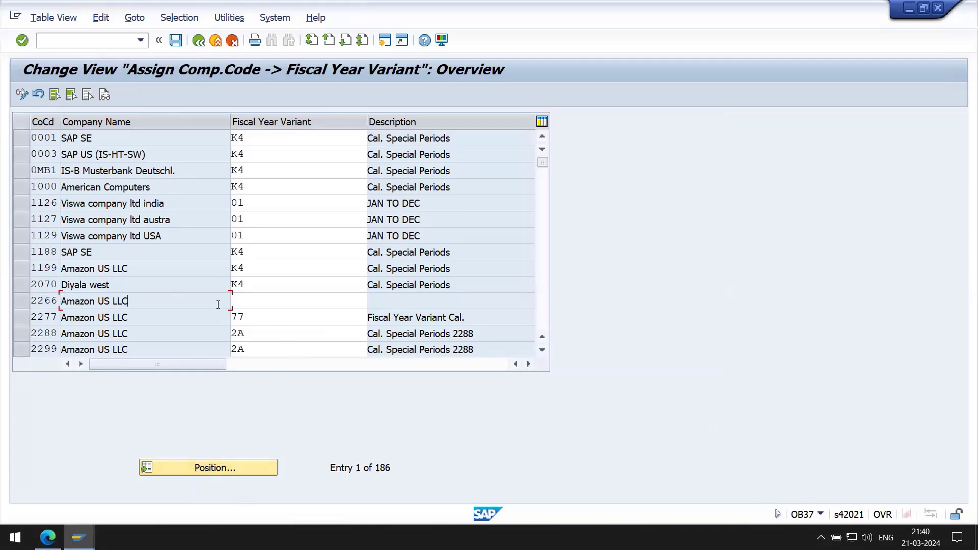
pyautogui.click(252, 203)
pyautogui.click(252, 236)
pyautogui.click(252, 267)
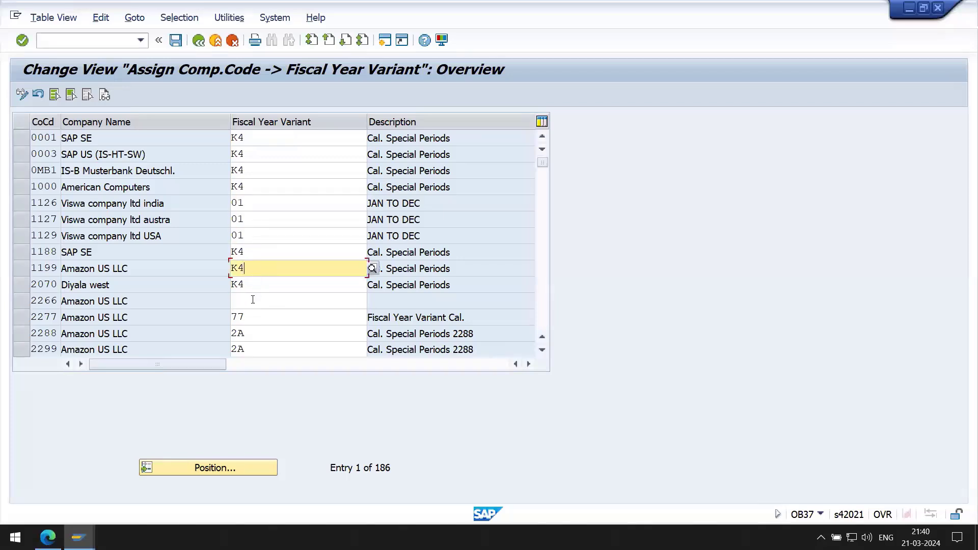
pyautogui.click(252, 302)
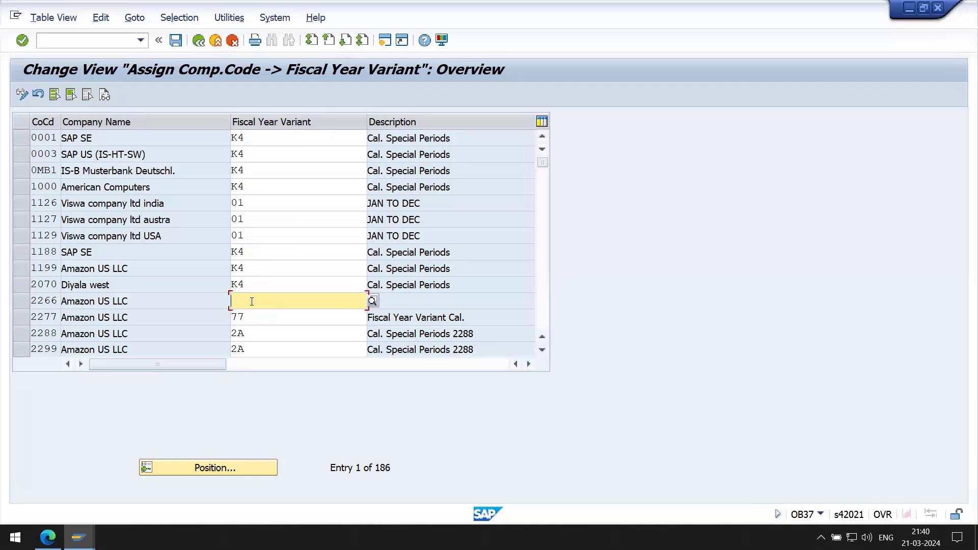
pyautogui.write('66')
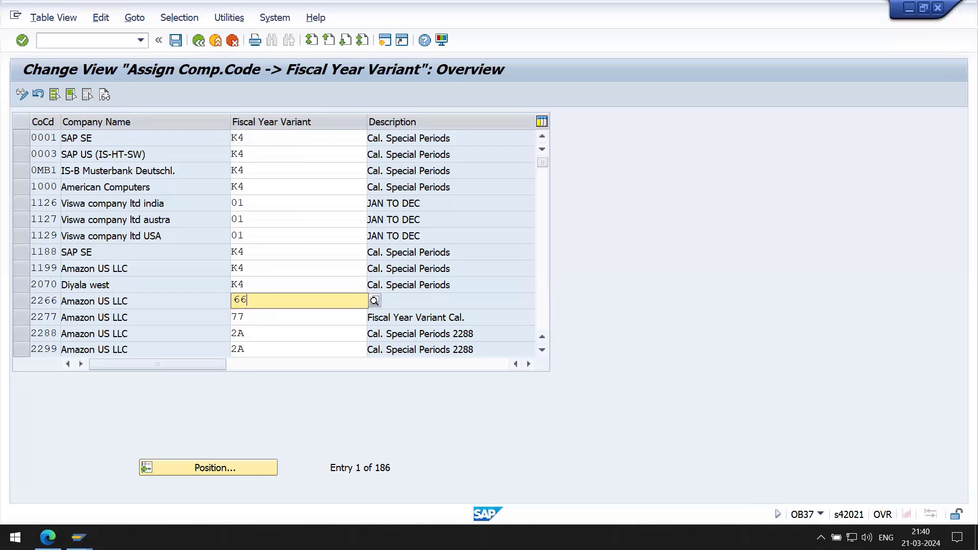
pyautogui.press('Down')
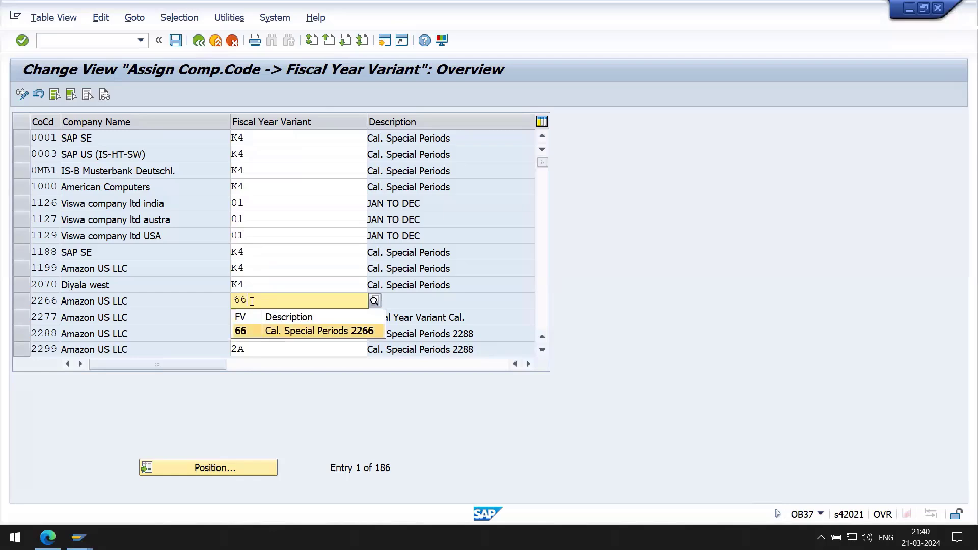
pyautogui.press('Return')
pyautogui.press('Return')
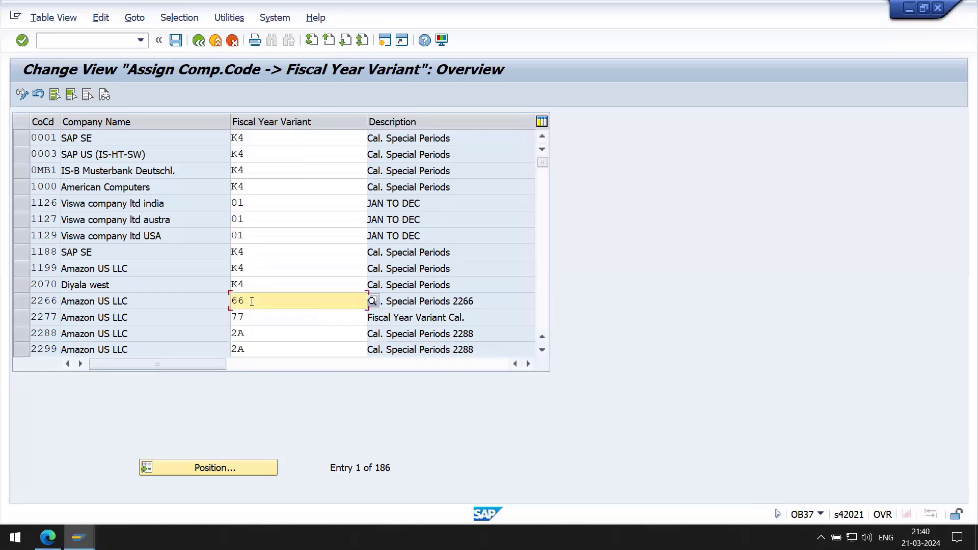
# Save the company code assignment under the proposed customizing request and return to the IMG structure.
pyautogui.click(502, 303)
pyautogui.press('Return')
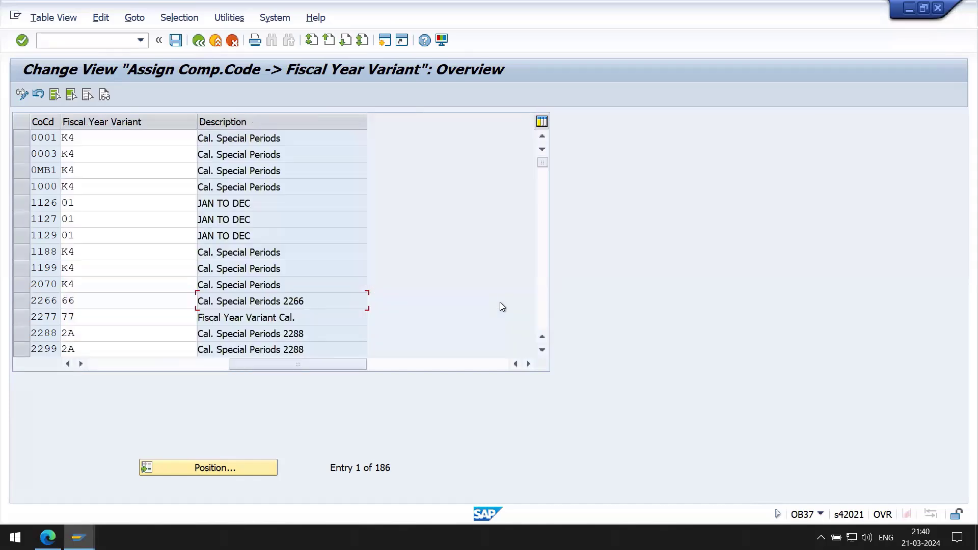
pyautogui.hotkey('ctrl', 's')
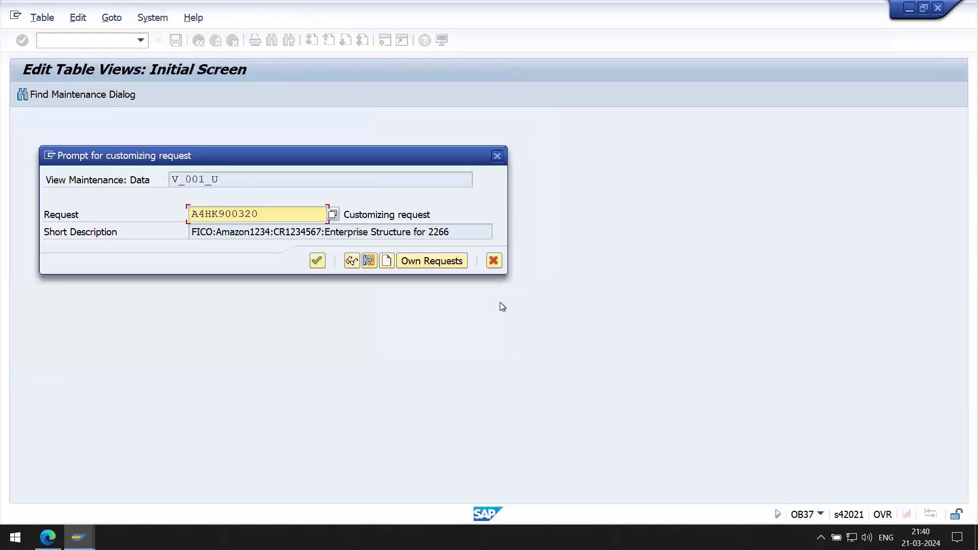
pyautogui.press('Return')
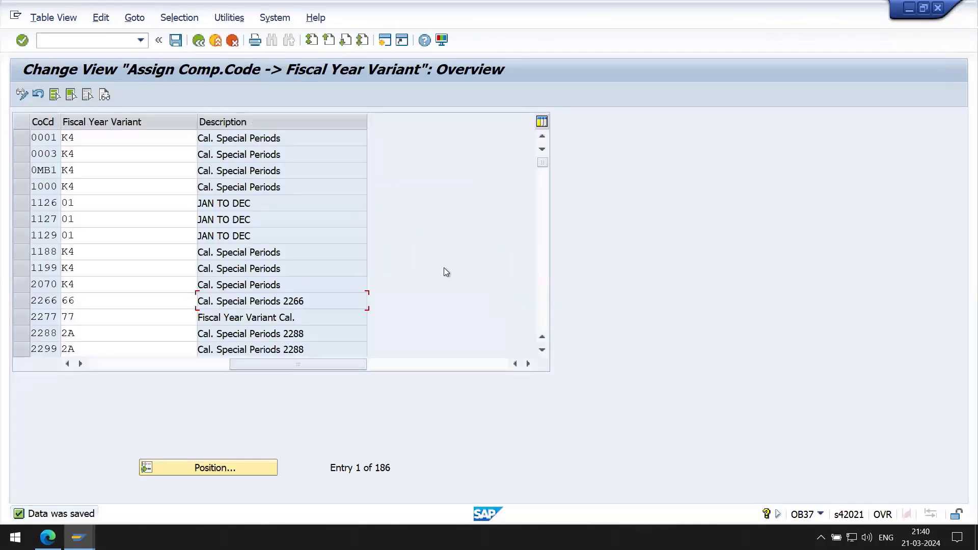
pyautogui.click(199, 40)
pyautogui.moveTo(251, 7)
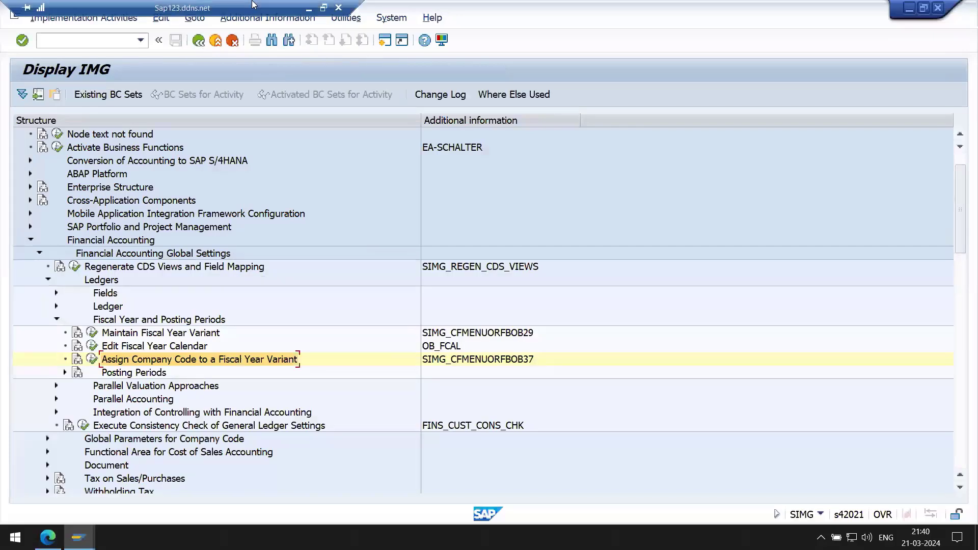
# Switch to the Word notes and read the chart of accounts steps 4.1 to 4.3, including OB13, OB62 and OBD4.
pyautogui.click(309, 8)
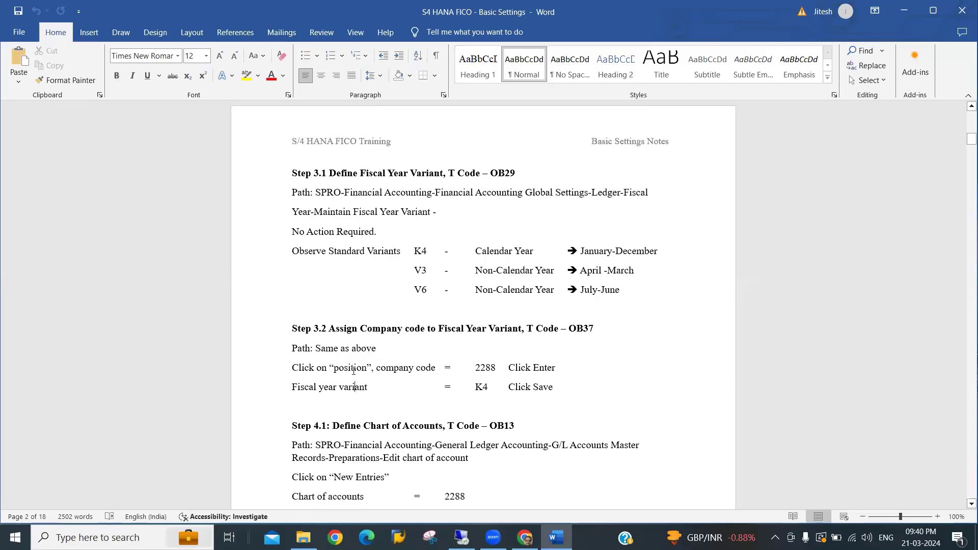
pyautogui.press('Down')
pyautogui.press('Down')
pyautogui.press('Down')
pyautogui.press('Down')
pyautogui.press('Down')
pyautogui.press('Down')
pyautogui.press('Down')
pyautogui.press('Down')
pyautogui.press('Down')
pyautogui.press('Down')
pyautogui.press('Down')
pyautogui.press('Down')
pyautogui.press('Down')
pyautogui.press('Down')
pyautogui.press('Down')
pyautogui.press('Down')
pyautogui.press('Down')
pyautogui.press('Down')
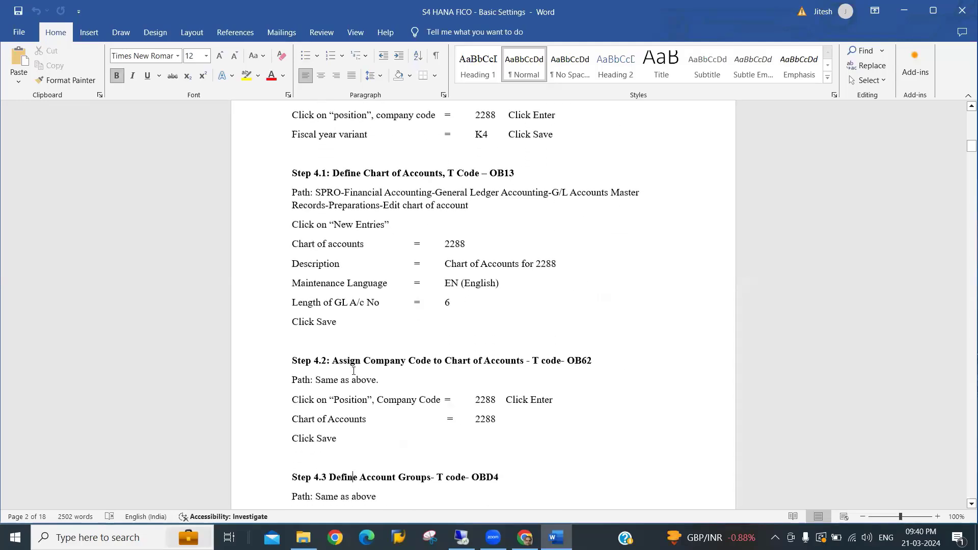
pyautogui.press('Up')
pyautogui.press('Up')
pyautogui.press('Up')
pyautogui.press('Up')
pyautogui.press('Up')
pyautogui.press('Up')
pyautogui.press('Up')
pyautogui.press('Up')
pyautogui.press('Up')
pyautogui.press('Up')
pyautogui.press('Up')
pyautogui.press('Up')
pyautogui.press('Up')
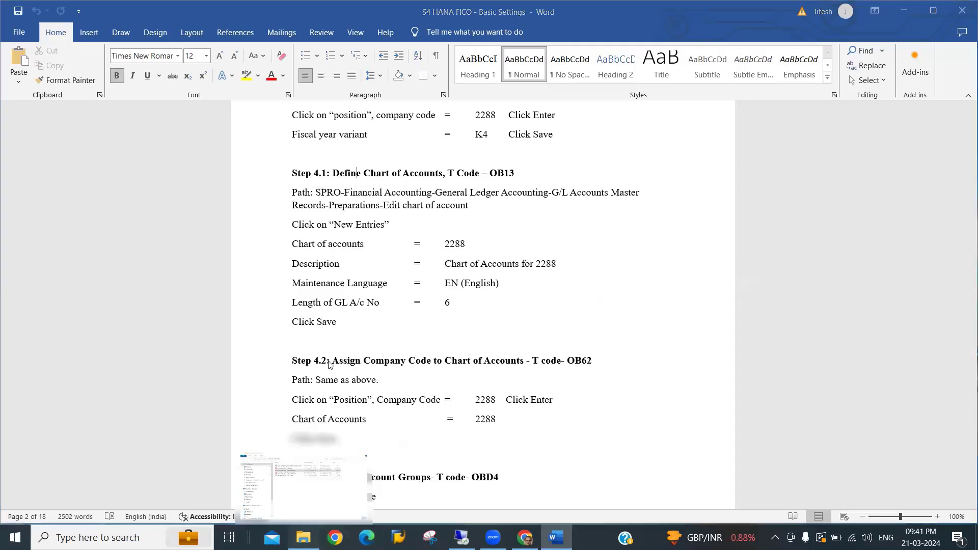
# In File Explorer, open the Chart of Accounts presentation from the Basic Settings folder inside SAP ECC FICO.
pyautogui.press('BackSpace')
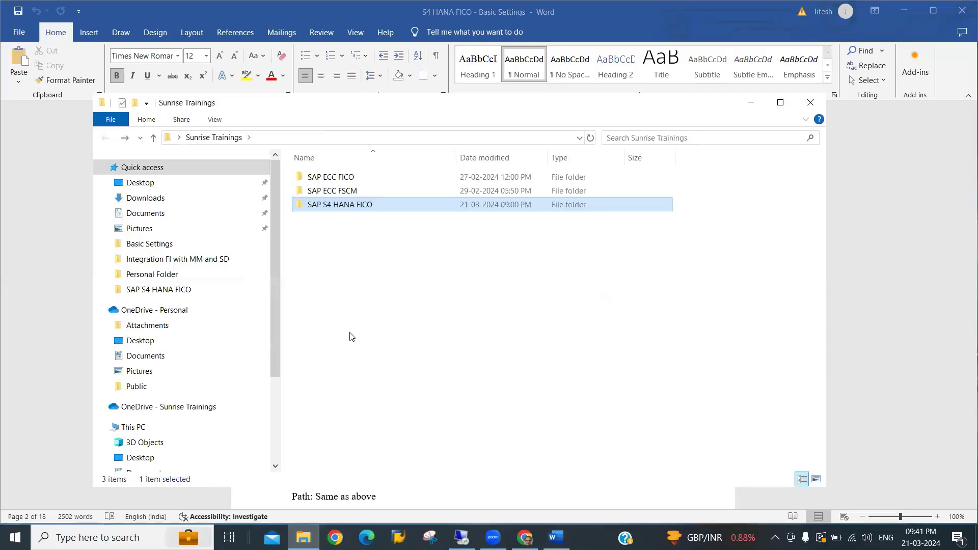
pyautogui.press('Up')
pyautogui.press('Up')
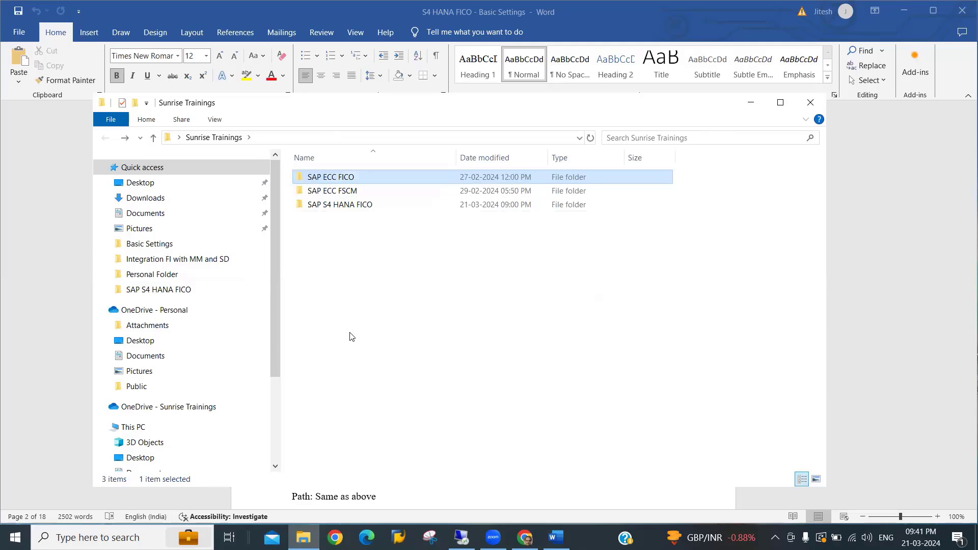
pyautogui.press('Down')
pyautogui.press('Up')
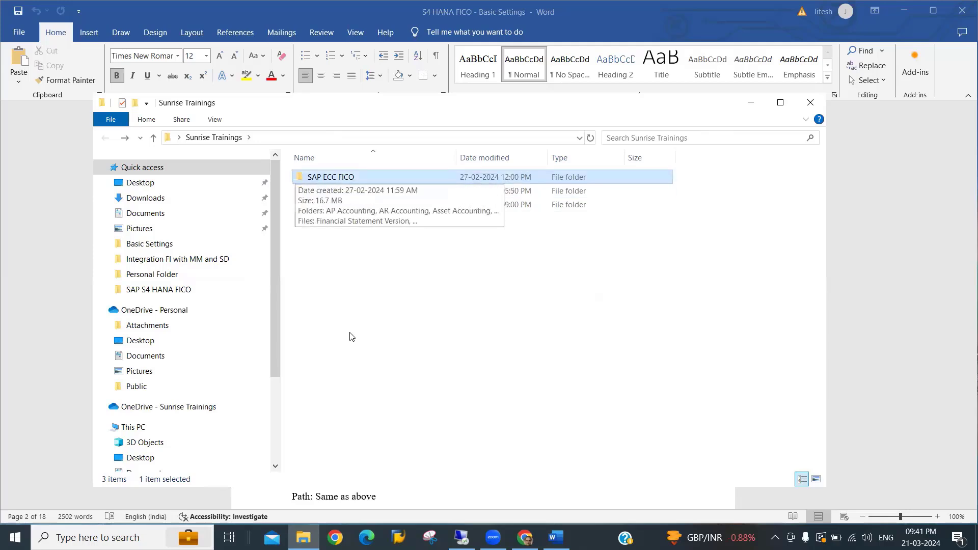
pyautogui.press('Return')
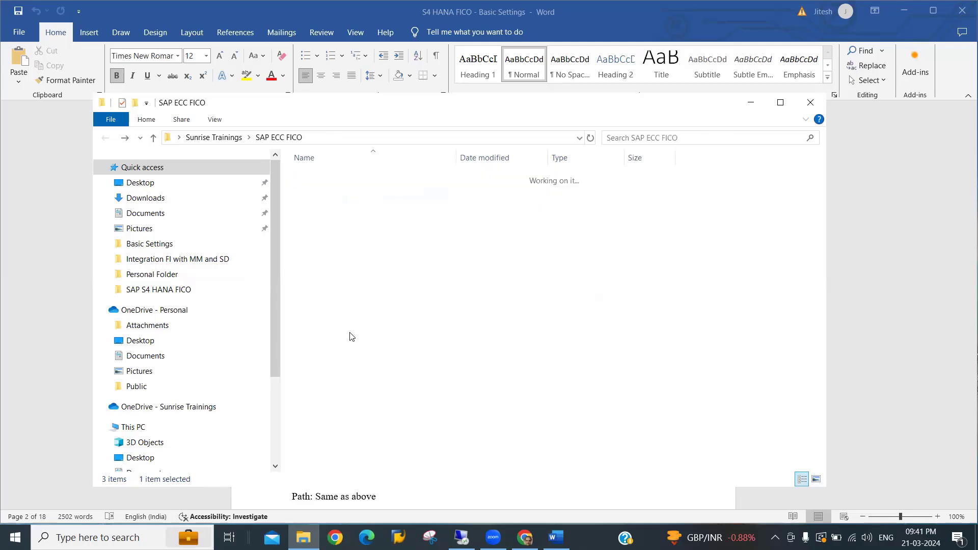
pyautogui.press('Down')
pyautogui.press('Down')
pyautogui.press('Down')
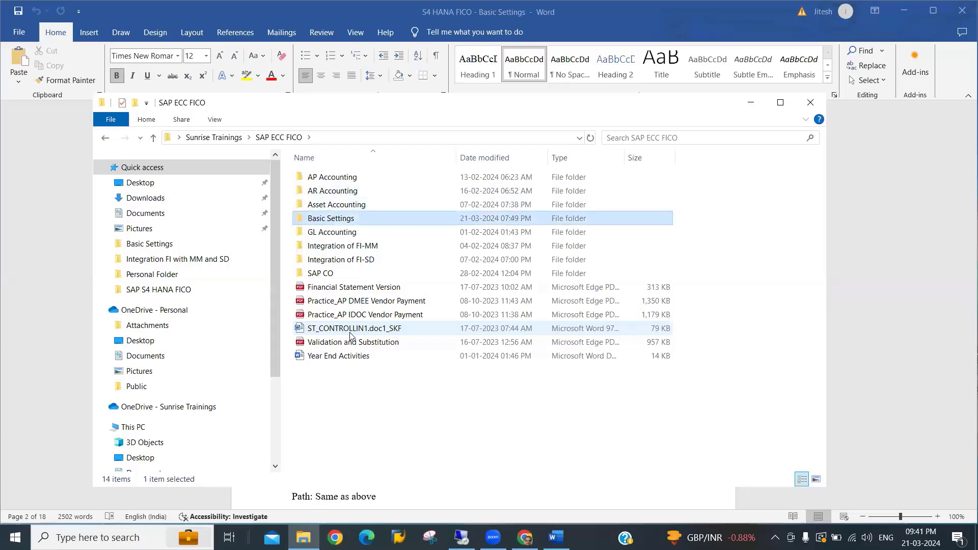
pyautogui.press('Return')
pyautogui.press('Down')
pyautogui.press('Down')
pyautogui.press('Up')
pyautogui.press('Return')
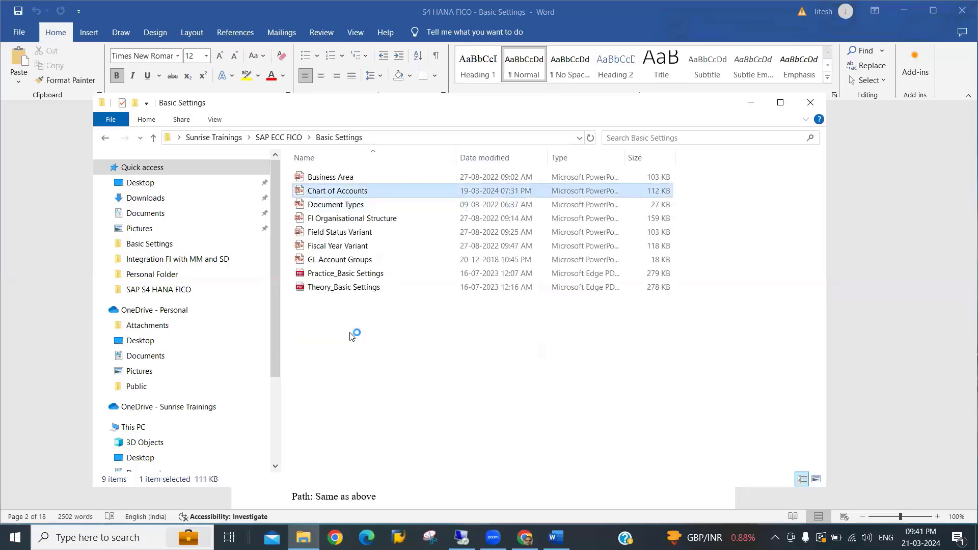
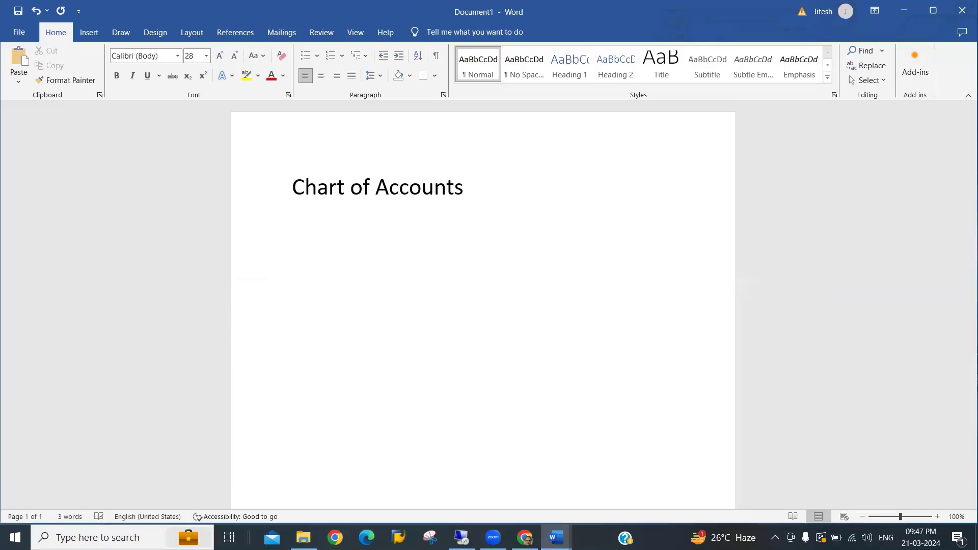
# Add the lines "Length of G/L – 10 Digits" and "6 Digits" beneath the Chart of Accounts heading in the Word document.
pyautogui.write('Length of ')
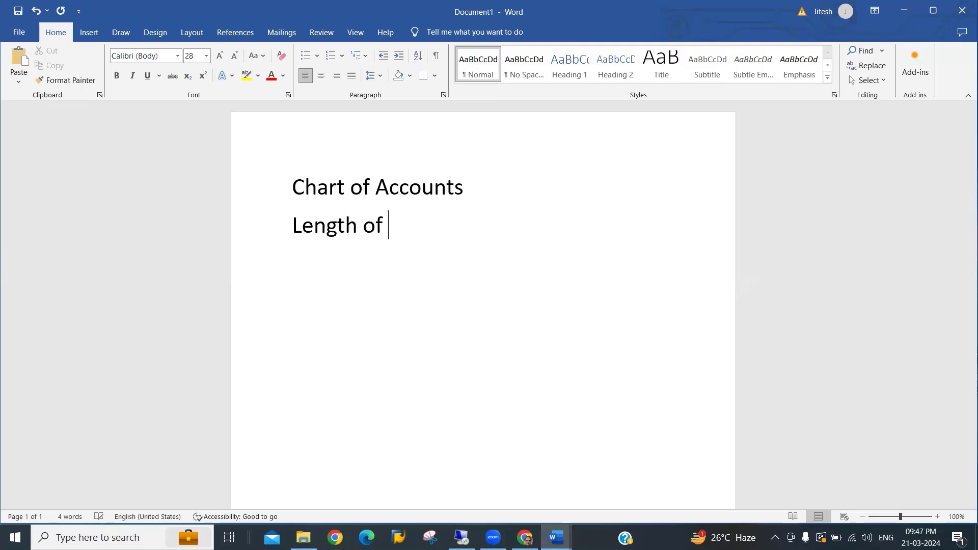
pyautogui.write('G/L - 1')
pyautogui.write('0 Digits')
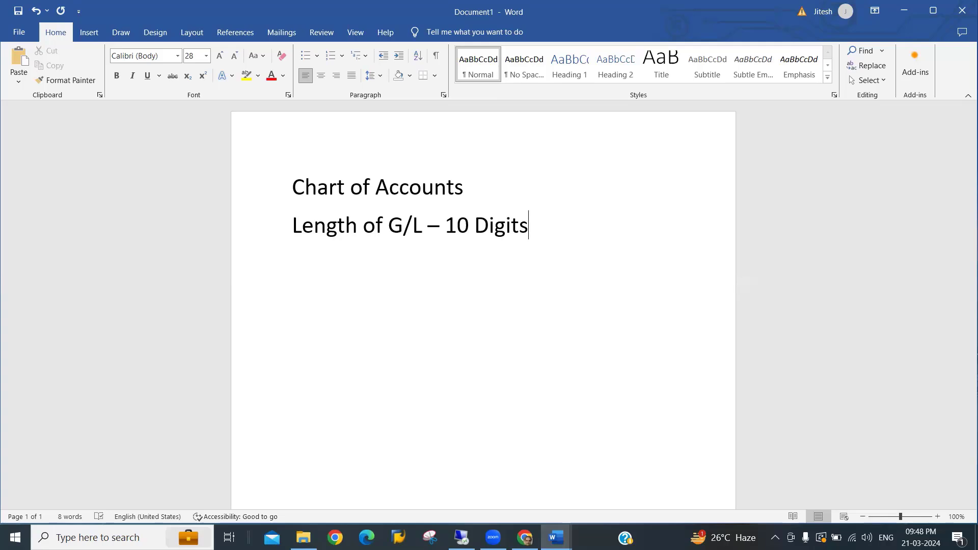
pyautogui.press('Return')
pyautogui.write('6 Digits')
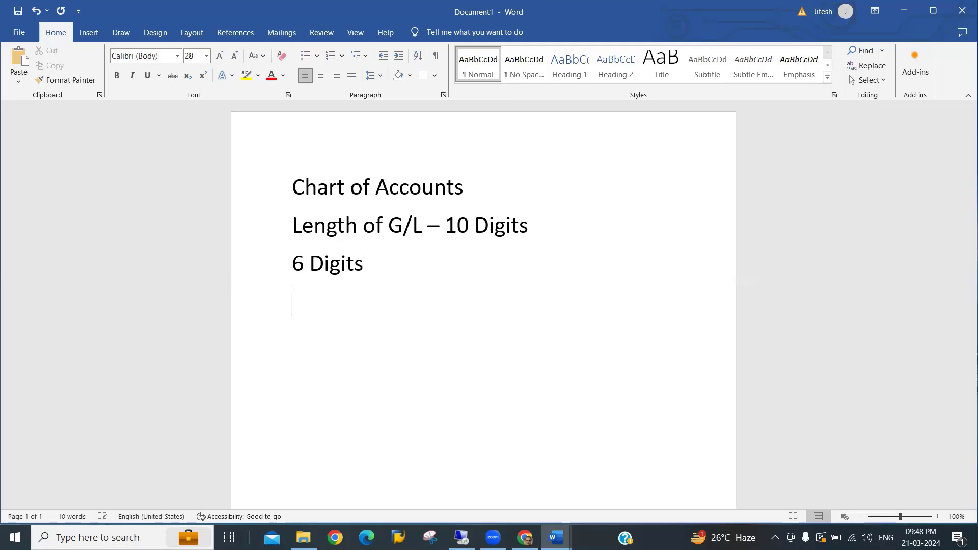
# List Liability, Asset, Income and Expense on separate lines below "6 Digits", leaving one blank line above them.
pyautogui.press('Return')
pyautogui.write('Liabli')
pyautogui.press('BackSpace')
pyautogui.press('BackSpace')
pyautogui.write('ility')
pyautogui.press('Return')
pyautogui.write('Asset')
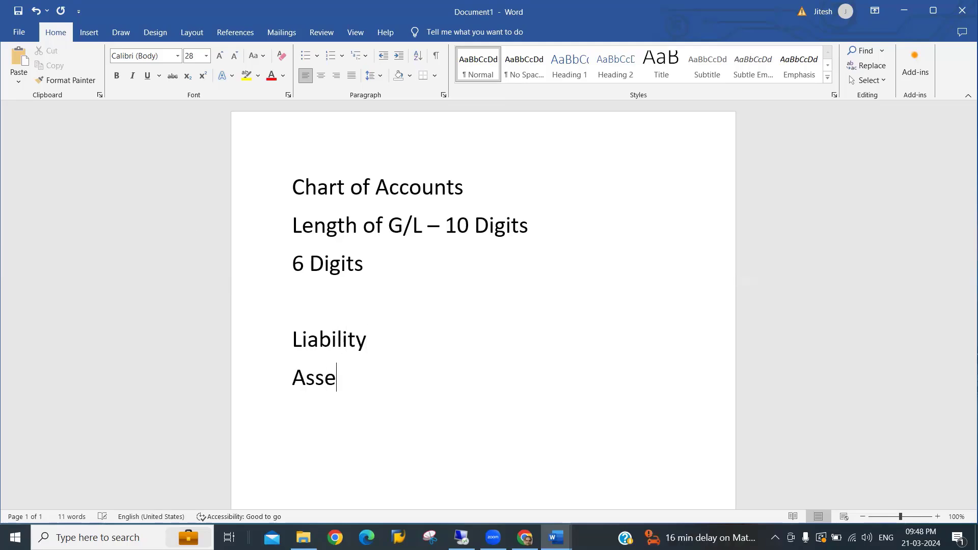
pyautogui.press('Return')
pyautogui.write('Income')
pyautogui.press('Return')
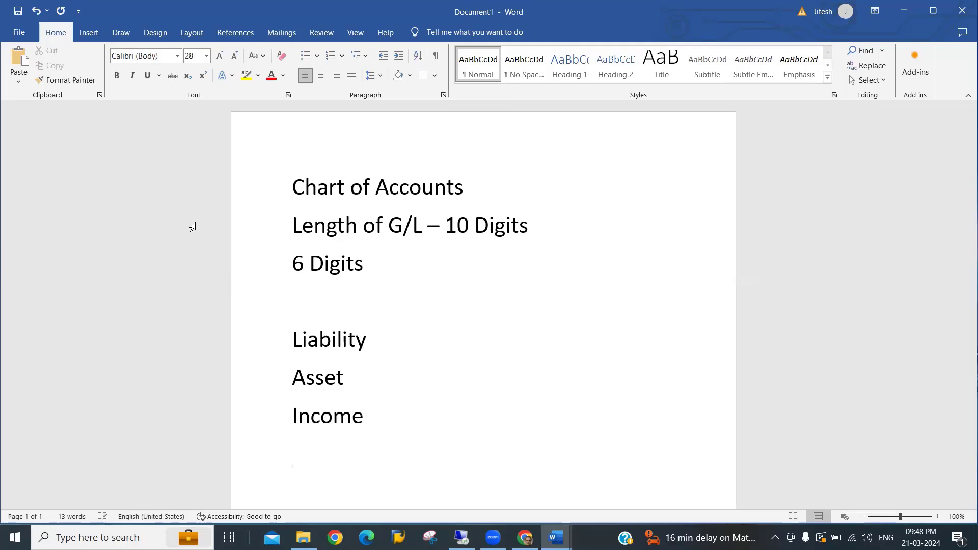
pyautogui.write('Expense')
# Add the indented column heading "GL No. Range" on the blank line above Liability.
pyautogui.press('Up')
pyautogui.press('Up')
pyautogui.press('Up')
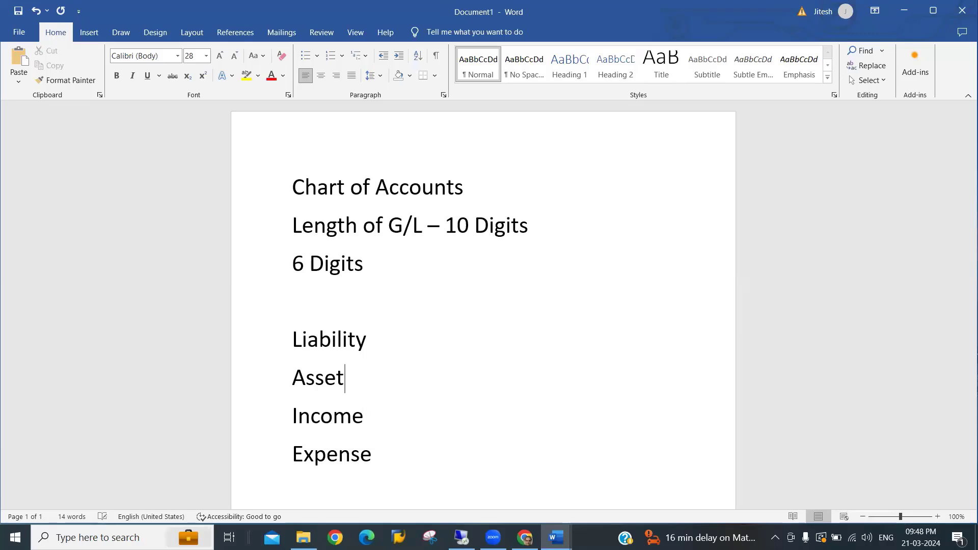
pyautogui.press('Up')
pyautogui.press('Tab')
pyautogui.press('Tab')
pyautogui.press('Tab')
pyautogui.press('Tab')
pyautogui.press('Tab')
pyautogui.write('GL No. Range')
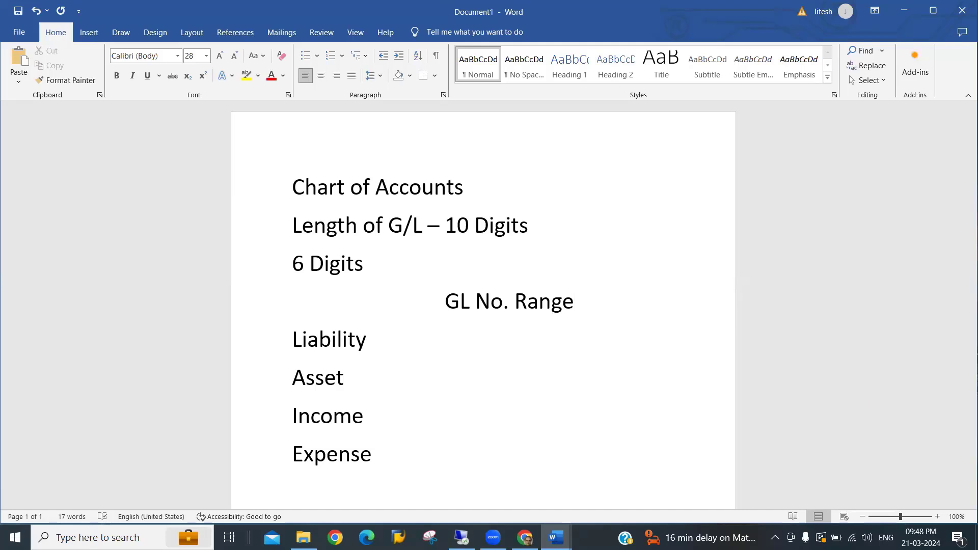
# Enter the leading digits 1 for Liability, 2 for Asset, 3 for Income and 4 for Expense, aligned under GL No. Range.
pyautogui.press('Down')
pyautogui.press('Tab')
pyautogui.press('Tab')
pyautogui.press('Tab')
pyautogui.write('1')
pyautogui.press('Down')
pyautogui.press('Tab')
pyautogui.press('Tab')
pyautogui.press('Tab')
pyautogui.press('Tab')
pyautogui.write('2')
pyautogui.press('Down')
pyautogui.press('Tab')
pyautogui.press('Tab')
pyautogui.write('3')
pyautogui.press('Down')
pyautogui.press('Tab')
pyautogui.press('Tab')
pyautogui.write('4')
# Highlight the leading digit of each account type in turn, from Liability down to Expense.
pyautogui.press('Up')
pyautogui.press('Up')
pyautogui.hotkey('shift', 'Left')
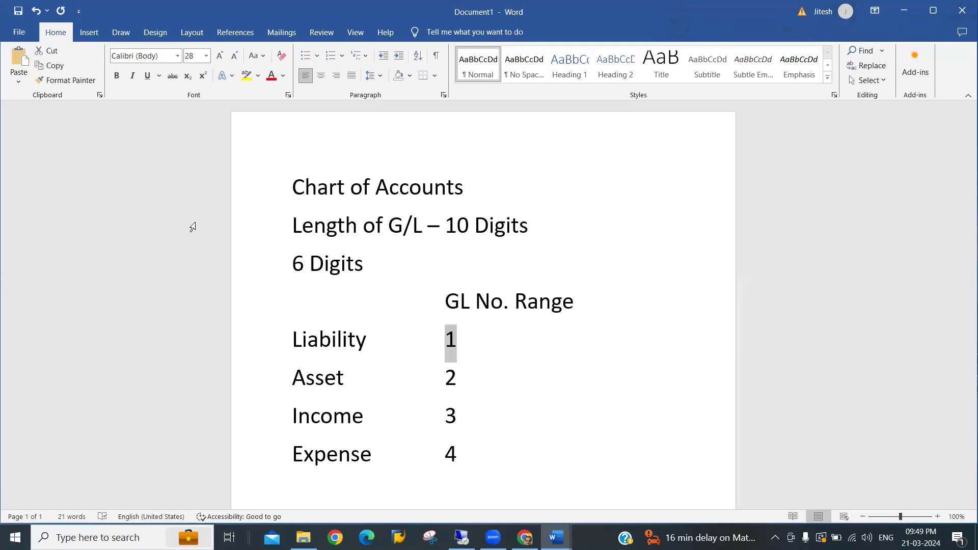
pyautogui.press('Down')
pyautogui.hotkey('shift', 'Left')
pyautogui.press('Down')
pyautogui.hotkey('shift', 'Left')
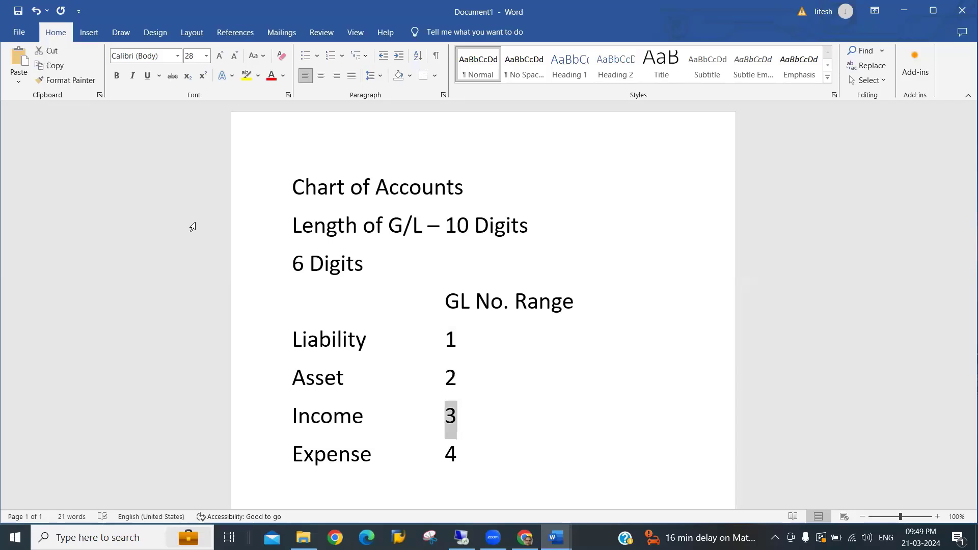
pyautogui.press('Down')
pyautogui.hotkey('shift', 'Left')
pyautogui.press('Up')
pyautogui.press('Up')
pyautogui.press('Up')
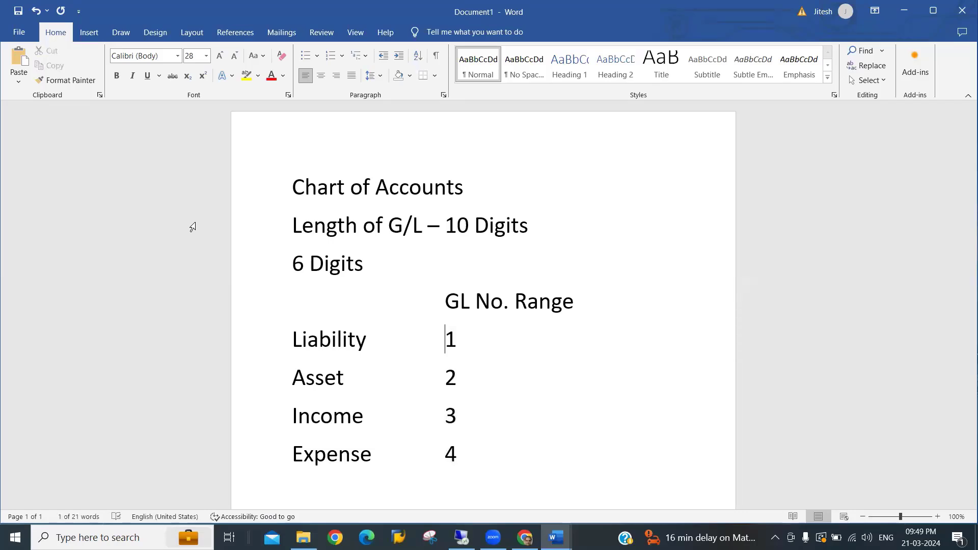
pyautogui.press('Right')
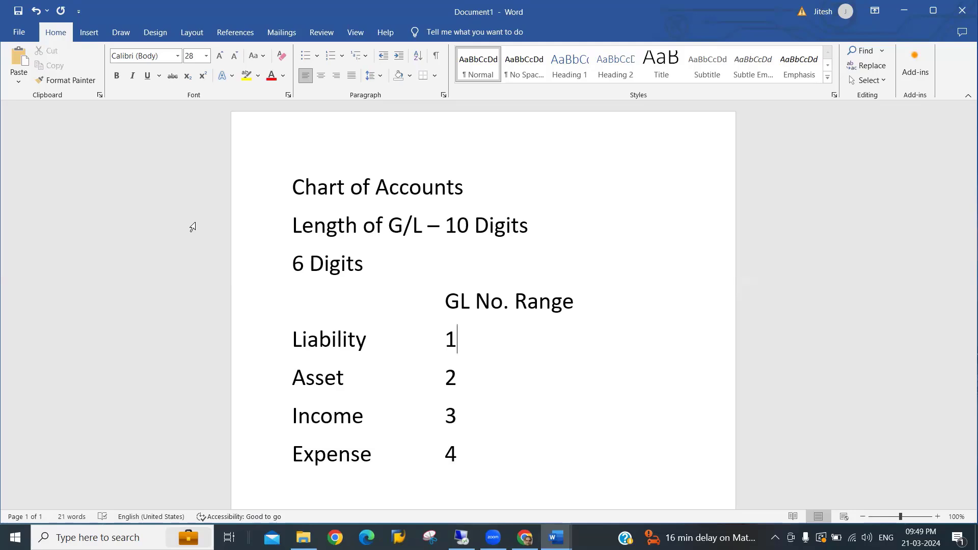
pyautogui.write('00000')
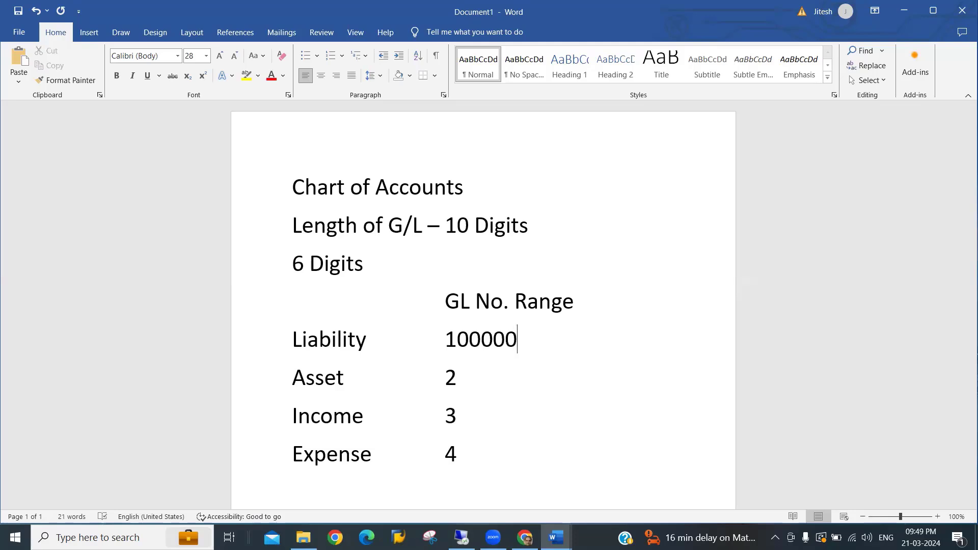
pyautogui.write('-199999')
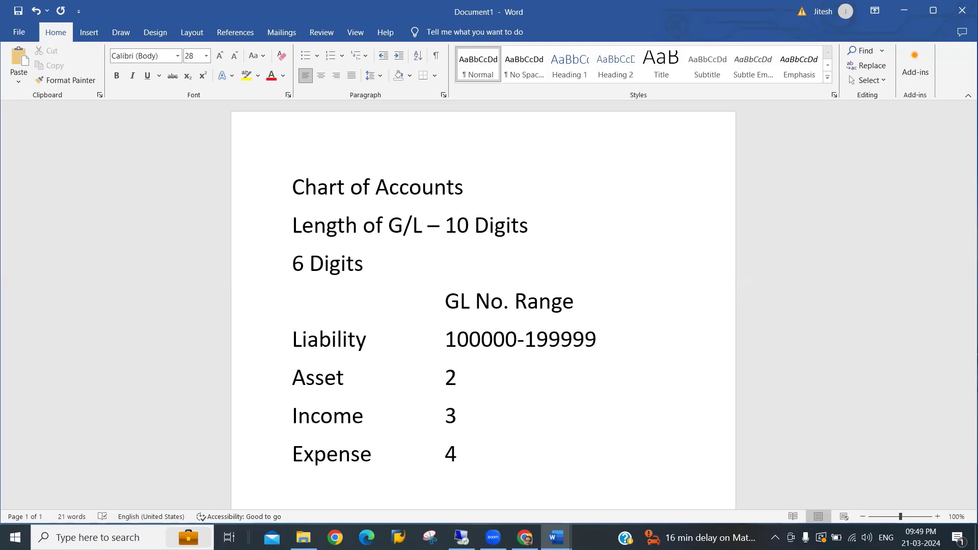
pyautogui.write('00000')
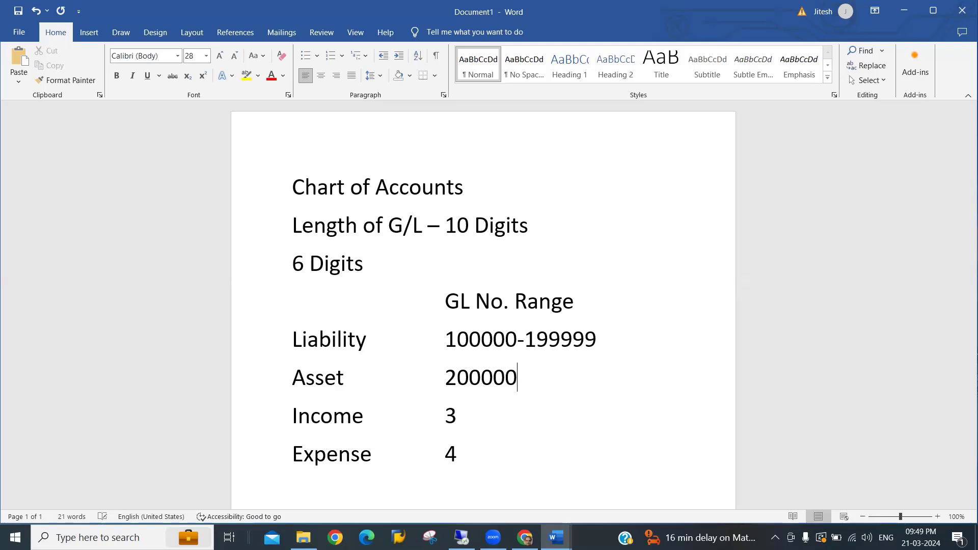
pyautogui.write('-299999')
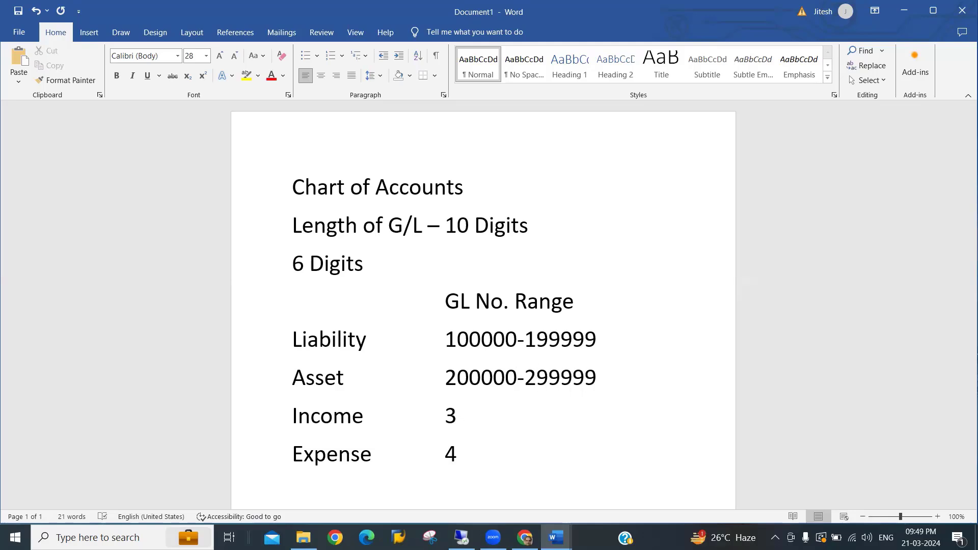
pyautogui.click(458, 417)
pyautogui.write('00000-')
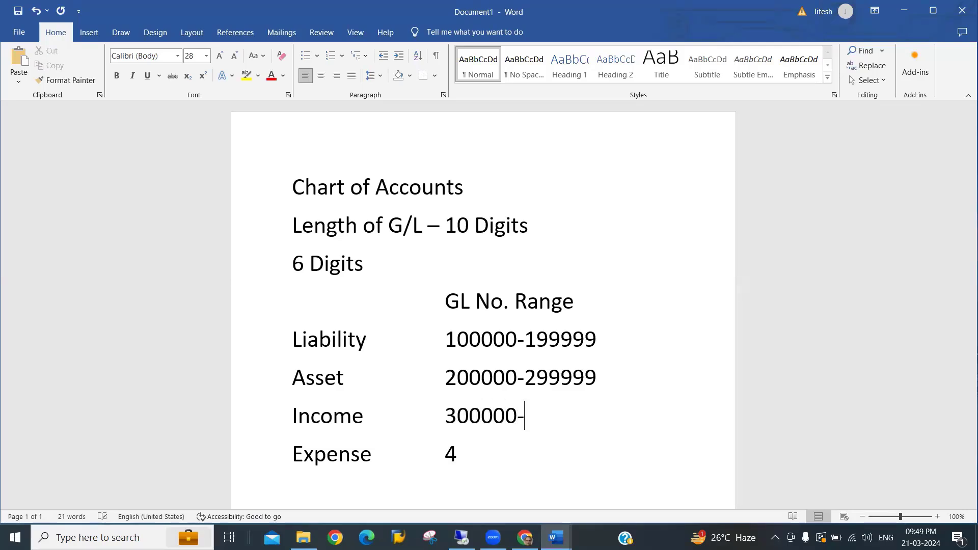
pyautogui.write('399999')
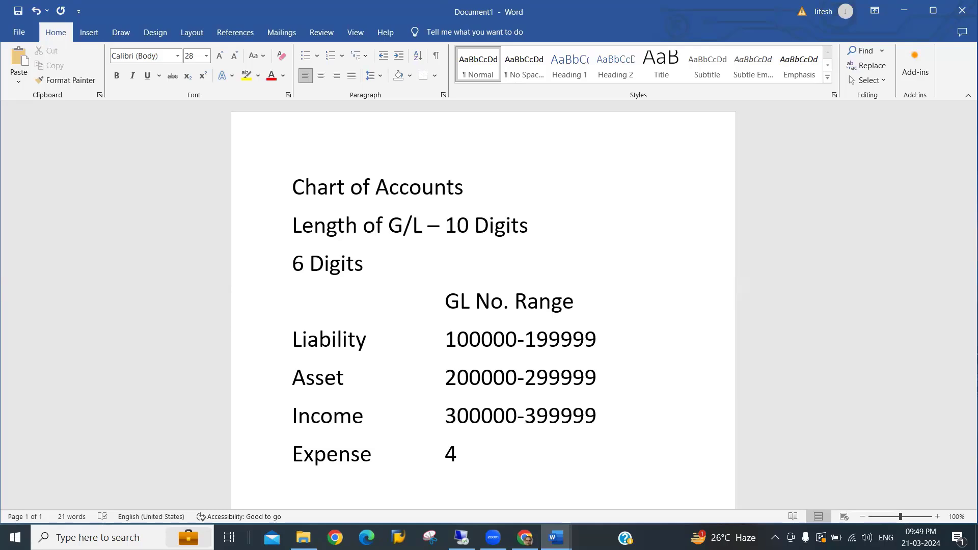
pyautogui.press('Down')
pyautogui.press('Left')
pyautogui.write('00000')
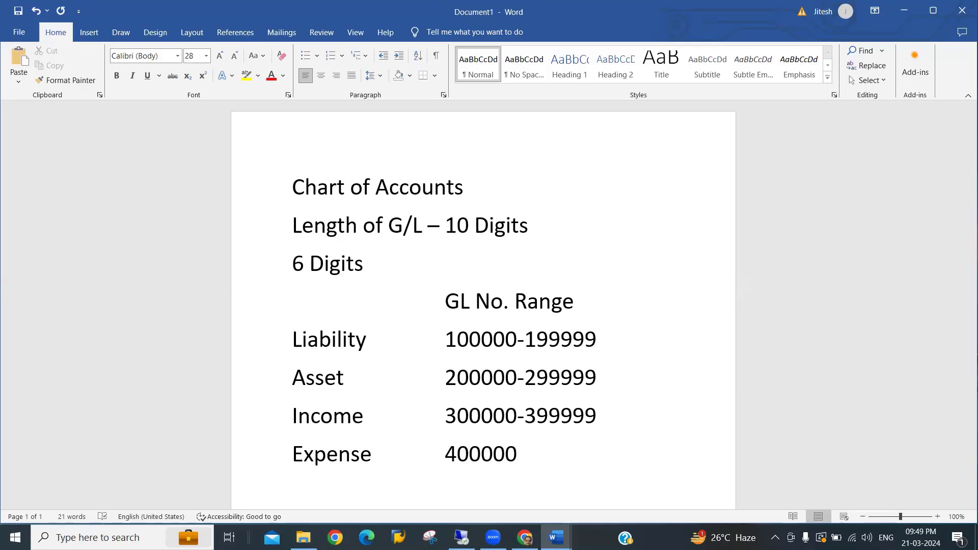
pyautogui.write('-4999999')
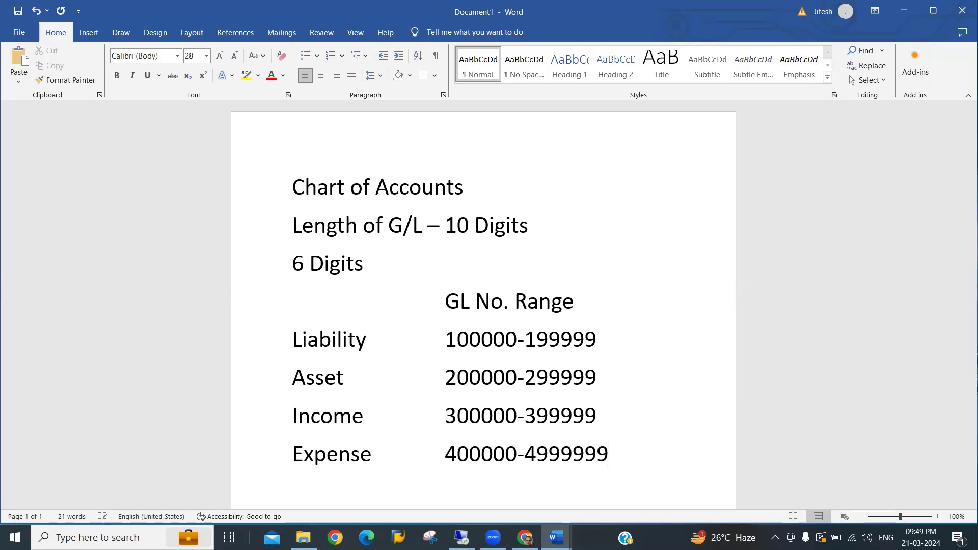
pyautogui.press('BackSpace')
# Highlight the four account type rows with their number ranges, from Expense up to Liability.
pyautogui.hotkey('shift', 'Up')
pyautogui.hotkey('shift', 'Up')
pyautogui.hotkey('shift', 'Up')
pyautogui.hotkey('shift', 'Up')
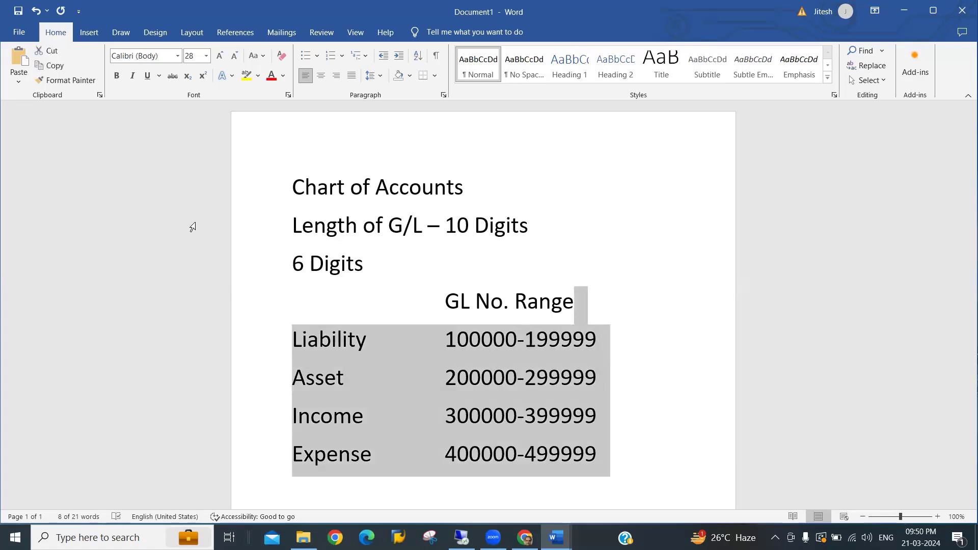
pyautogui.press('Down')
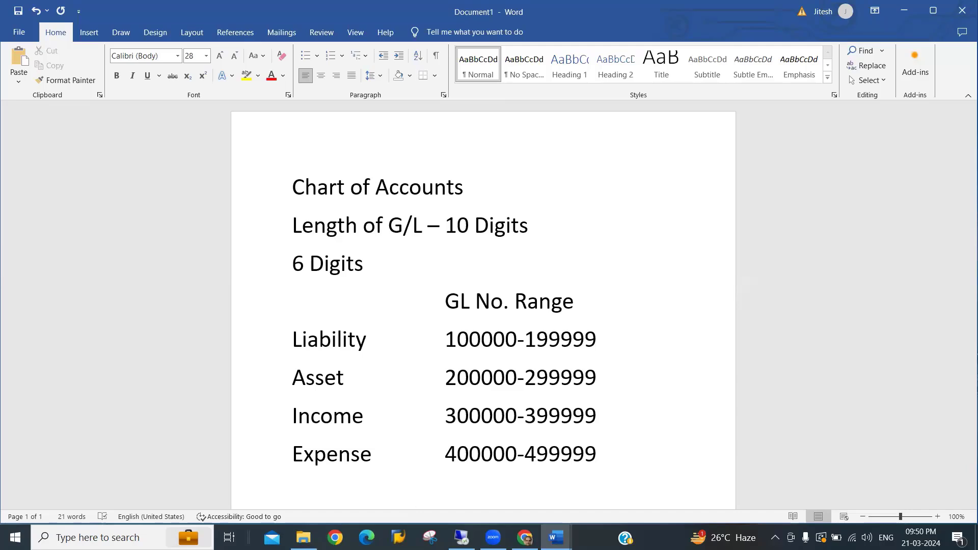
pyautogui.write('100000')
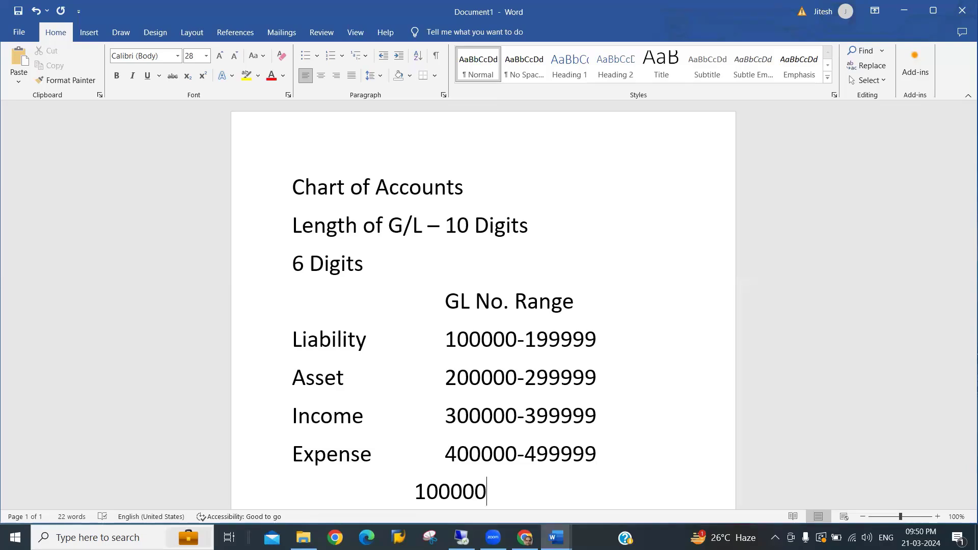
pyautogui.write('-999999')
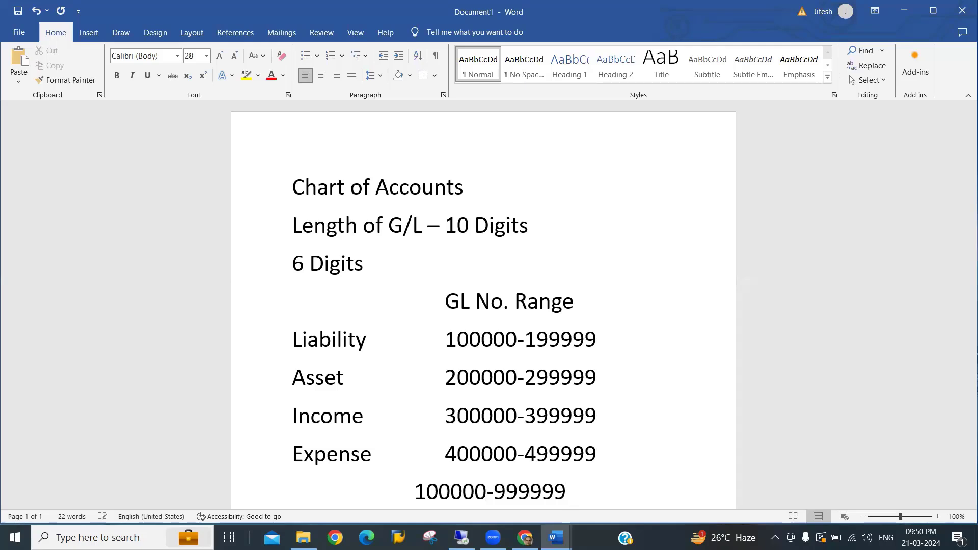
pyautogui.hotkey('shift', 'Left')
pyautogui.hotkey('shift', 'Left')
pyautogui.hotkey('shift', 'Left')
pyautogui.hotkey('shift', 'Left')
pyautogui.hotkey('shift', 'Left')
pyautogui.hotkey('shift', 'Left')
pyautogui.hotkey('shift', 'Left')
pyautogui.hotkey('shift', 'Left')
pyautogui.hotkey('shift', 'Left')
pyautogui.hotkey('shift', 'Left')
pyautogui.hotkey('shift', 'Left')
pyautogui.hotkey('shift', 'Left')
pyautogui.hotkey('shift', 'Left')
pyautogui.hotkey('shift', 'Left')
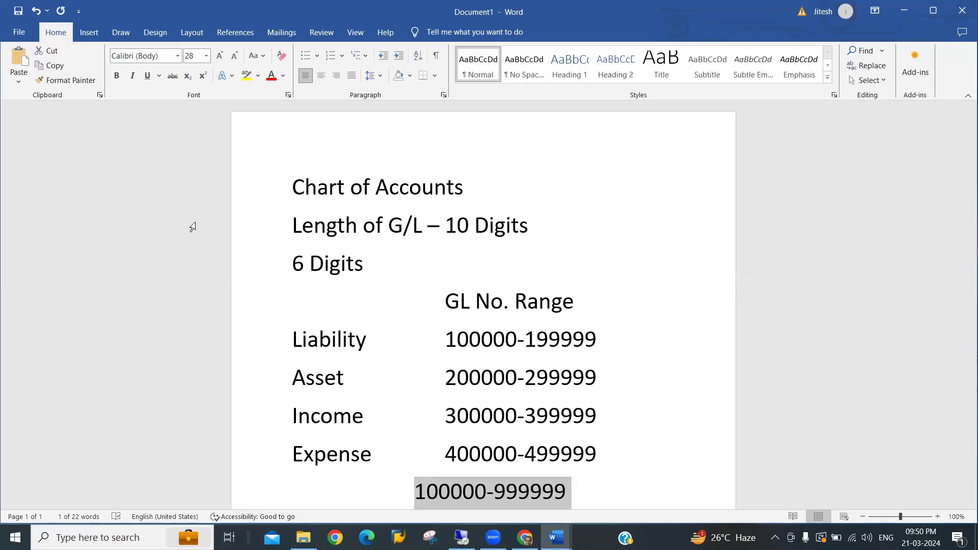
# Change the "6 Digits" line to "10 Digits".
pyautogui.press('Up')
pyautogui.press('Up')
pyautogui.press('Up')
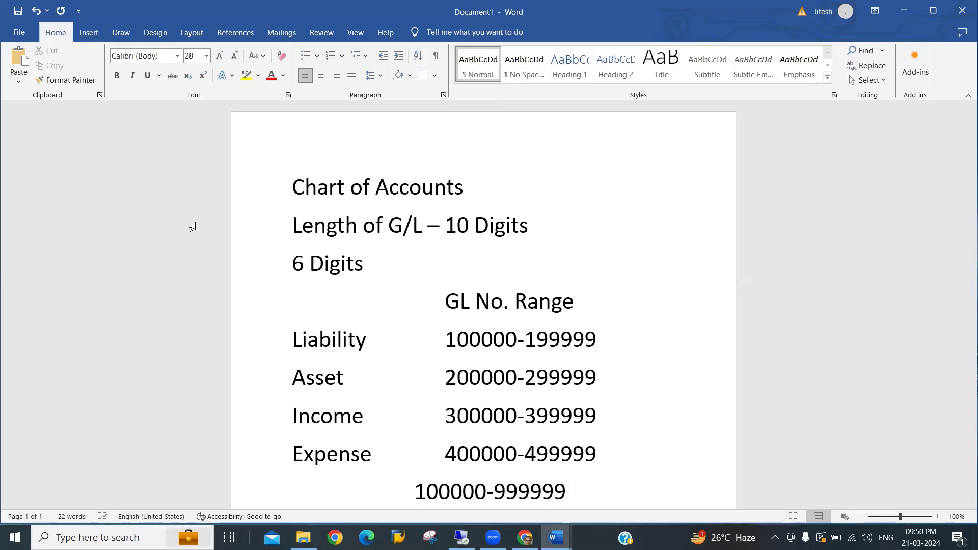
pyautogui.press('Up')
pyautogui.press('Up')
pyautogui.press('Left')
pyautogui.press('Left')
pyautogui.press('Left')
pyautogui.press('Left')
pyautogui.press('Left')
pyautogui.press('Left')
pyautogui.press('Left')
pyautogui.press('BackSpace')
pyautogui.write('10')
pyautogui.press('Down')
pyautogui.press('Down')
pyautogui.press('Down')
pyautogui.press('Right')
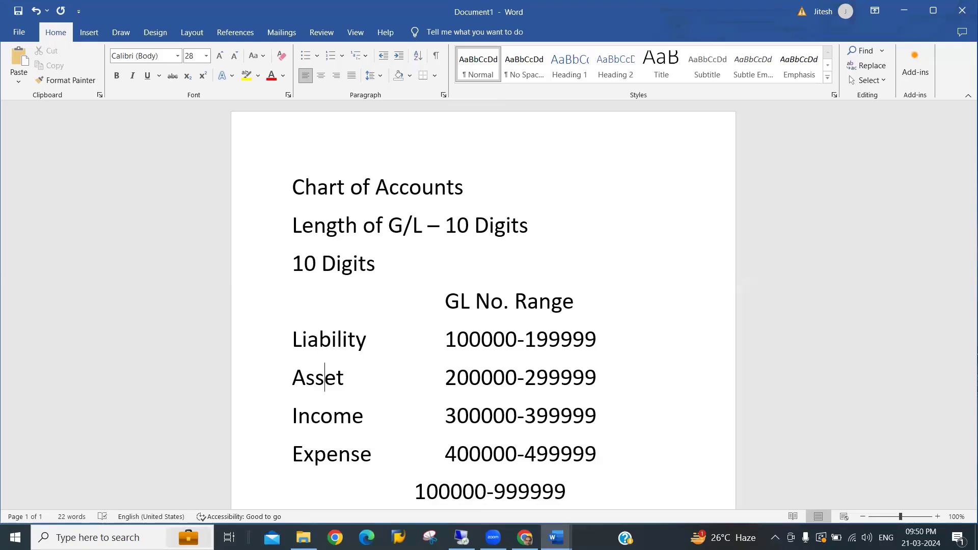
pyautogui.press('Up')
pyautogui.press('Right')
pyautogui.press('Right')
pyautogui.press('Right')
pyautogui.press('Right')
pyautogui.press('Right')
pyautogui.press('Right')
pyautogui.press('Right')
pyautogui.press('Right')
pyautogui.press('Right')
pyautogui.press('Right')
pyautogui.press('Right')
pyautogui.press('Right')
pyautogui.press('Right')
pyautogui.press('Left')
pyautogui.write('000')
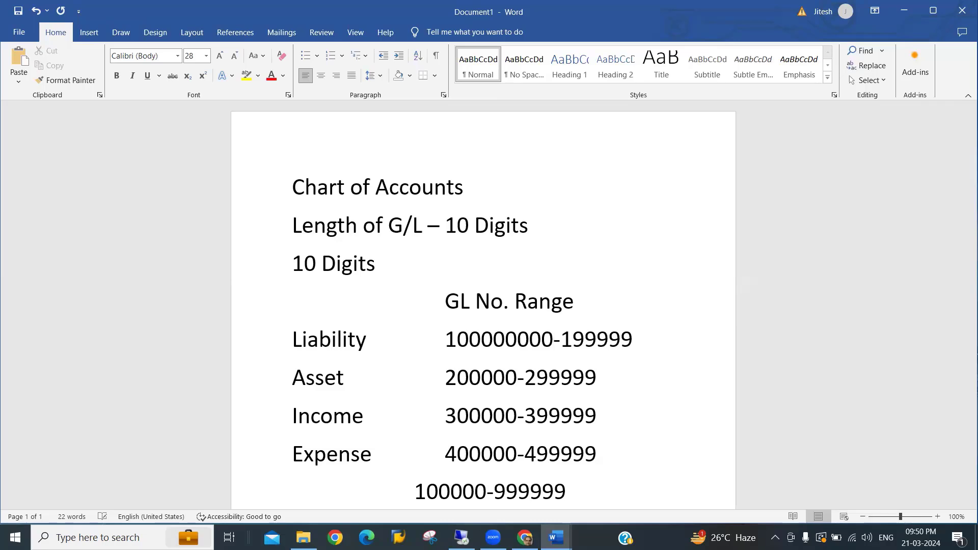
pyautogui.press('Right')
pyautogui.press('Right')
pyautogui.press('Right')
pyautogui.press('Right')
pyautogui.press('Right')
pyautogui.press('Right')
pyautogui.press('Right')
pyautogui.write('999')
pyautogui.press('Down')
pyautogui.press('Down')
pyautogui.press('Down')
pyautogui.press('Up')
pyautogui.press('Up')
pyautogui.press('Up')
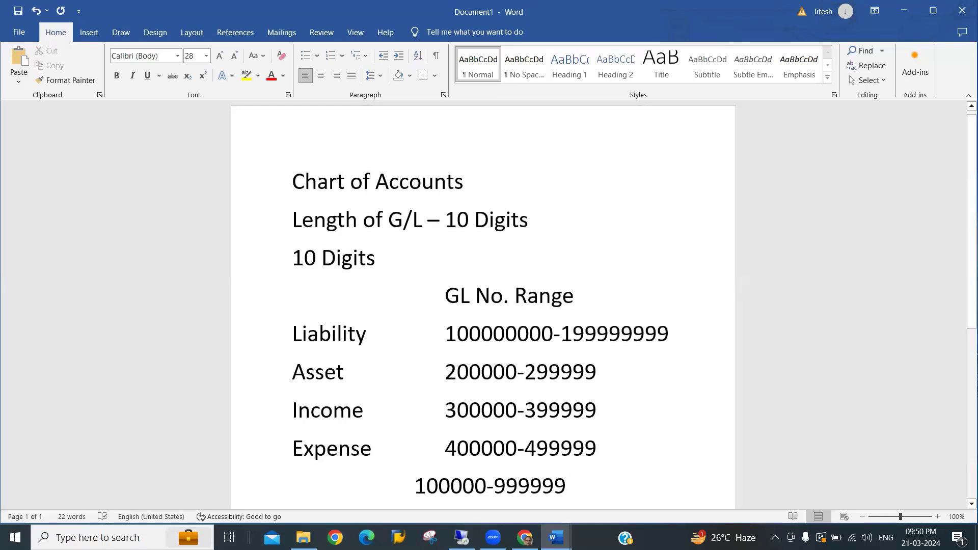
pyautogui.press('Up')
pyautogui.press('Right')
pyautogui.press('Left')
pyautogui.press('Return')
pyautogui.write('109')
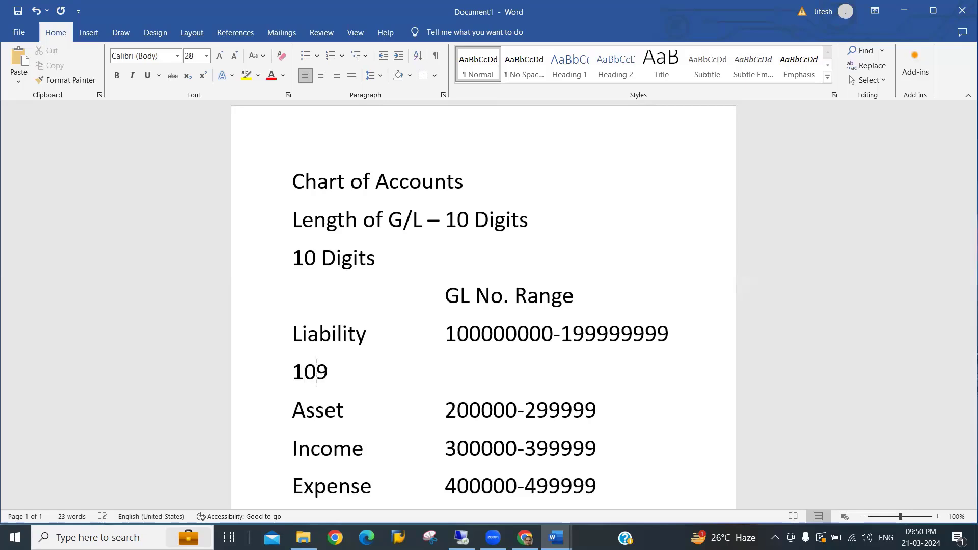
pyautogui.write('12172917')
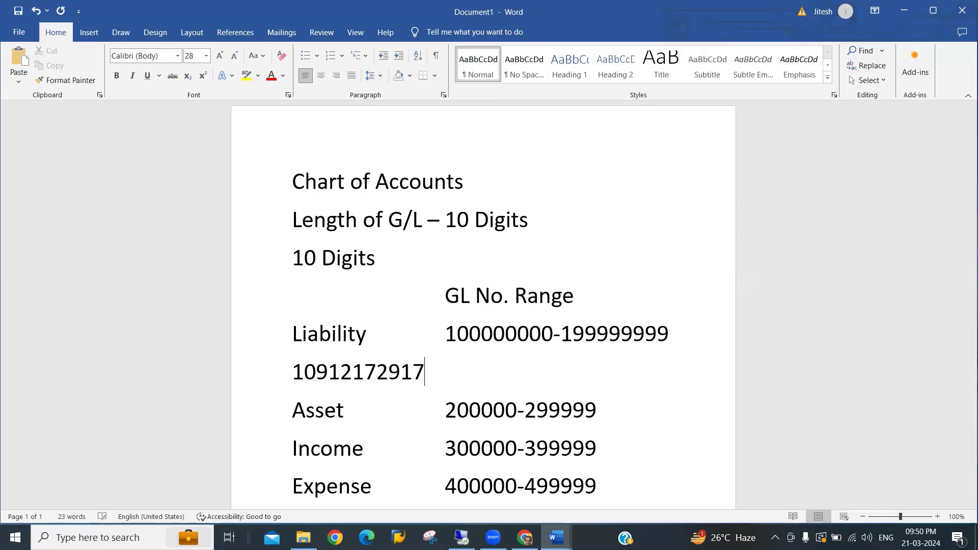
# Highlight the leading digits of the sample G/L number below Liability, followed by the whole number.
pyautogui.press('Left')
pyautogui.press('Left')
pyautogui.press('Left')
pyautogui.press('Left')
pyautogui.press('Left')
pyautogui.press('Left')
pyautogui.press('Left')
pyautogui.press('Left')
pyautogui.press('Left')
pyautogui.press('Left')
pyautogui.hotkey('shift', 'Right')
pyautogui.hotkey('shift', 'Right')
pyautogui.hotkey('shift', 'Right')
pyautogui.hotkey('shift', 'Right')
pyautogui.hotkey('shift', 'Right')
pyautogui.hotkey('shift', 'Right')
pyautogui.hotkey('shift', 'Right')
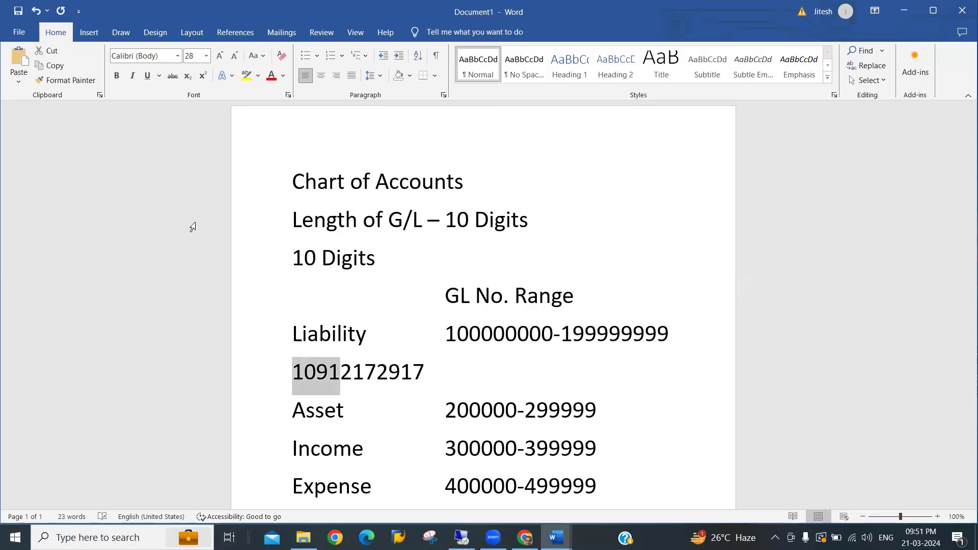
pyautogui.press('Right')
pyautogui.press('Right')
pyautogui.press('Right')
pyautogui.press('Right')
pyautogui.press('Right')
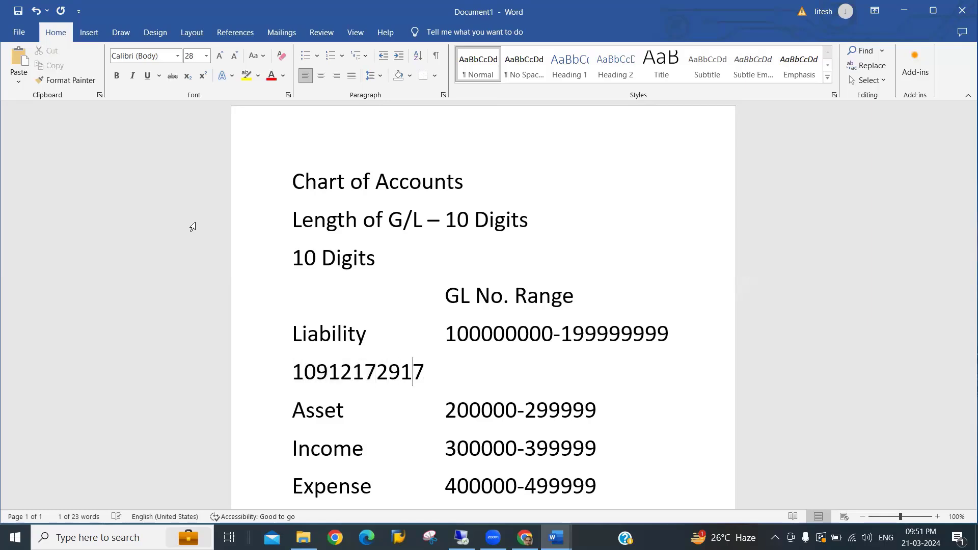
pyautogui.hotkey('shift', 'Left')
pyautogui.hotkey('shift', 'Left')
pyautogui.hotkey('shift', 'Left')
pyautogui.hotkey('shift', 'Left')
pyautogui.hotkey('shift', 'Left')
pyautogui.hotkey('shift', 'Left')
pyautogui.hotkey('shift', 'Left')
pyautogui.hotkey('shift', 'Left')
pyautogui.hotkey('shift', 'Left')
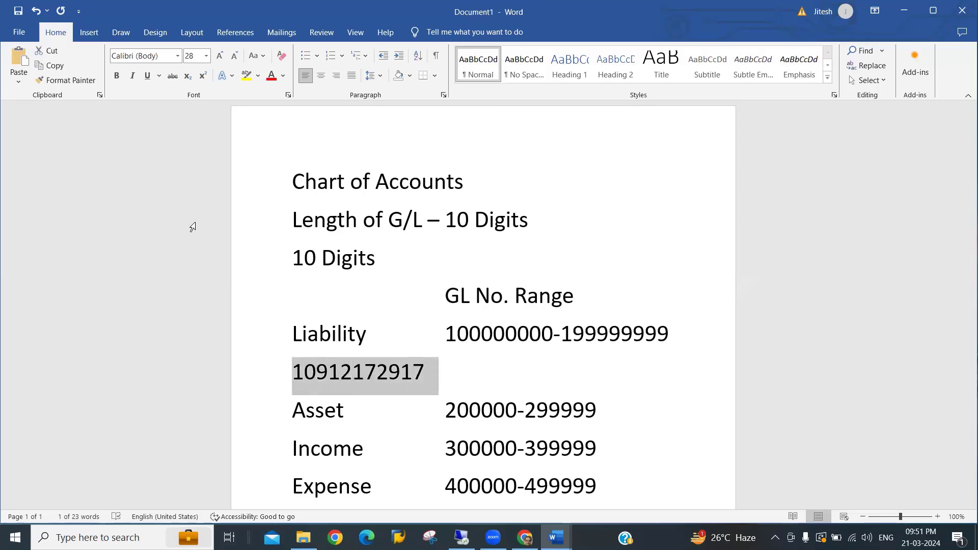
pyautogui.press('Right')
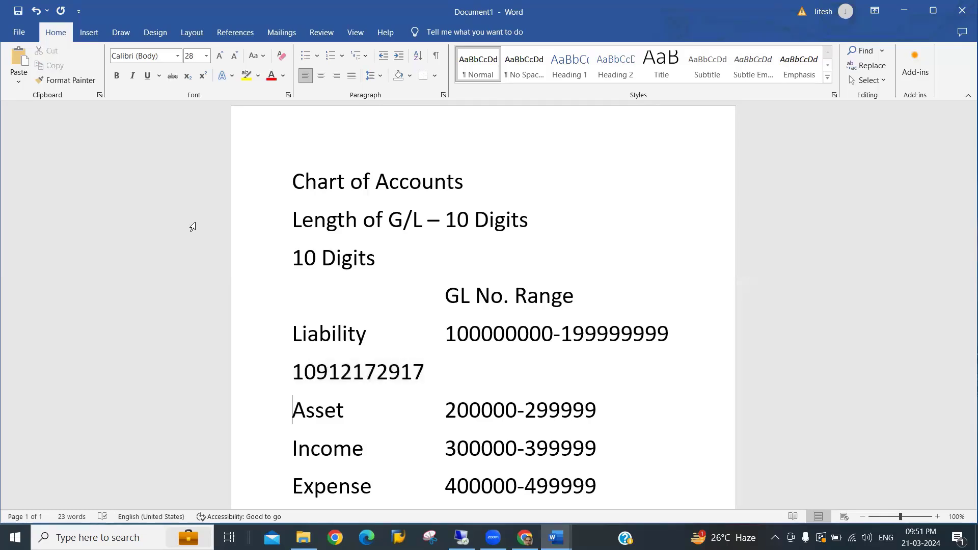
# Shorten the sample G/L number below Liability to 109121.
pyautogui.press('Left')
pyautogui.press('BackSpace')
pyautogui.press('BackSpace')
pyautogui.press('BackSpace')
pyautogui.press('BackSpace')
pyautogui.press('BackSpace')
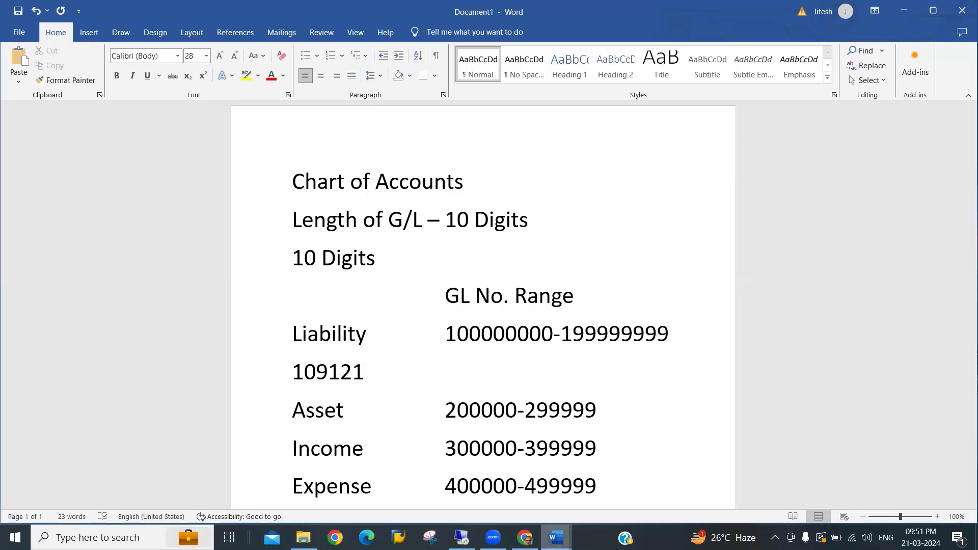
# Switch to the "S4 HANA FICO - Basic Settings" document and go to the account groups table under Step 4.3.
pyautogui.moveTo(556, 538)
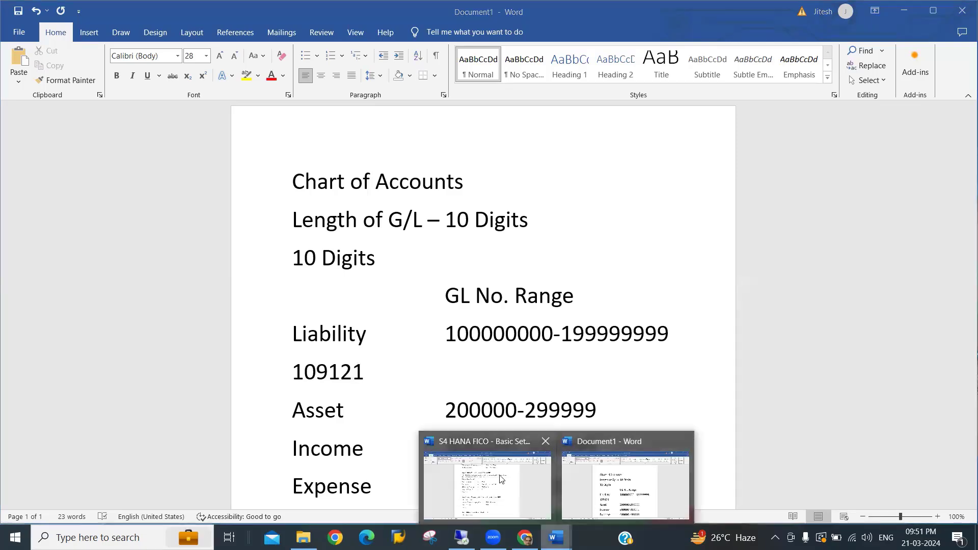
pyautogui.click(501, 479)
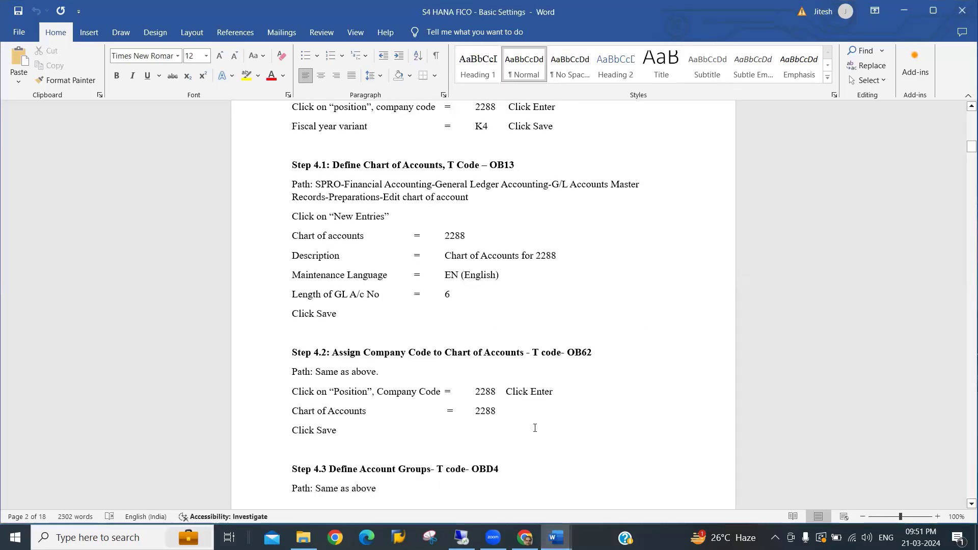
pyautogui.press('Down')
pyautogui.press('Down')
pyautogui.press('Down')
pyautogui.press('Down')
pyautogui.press('Down')
pyautogui.press('Down')
pyautogui.press('Down')
pyautogui.press('Down')
pyautogui.press('Down')
pyautogui.press('Down')
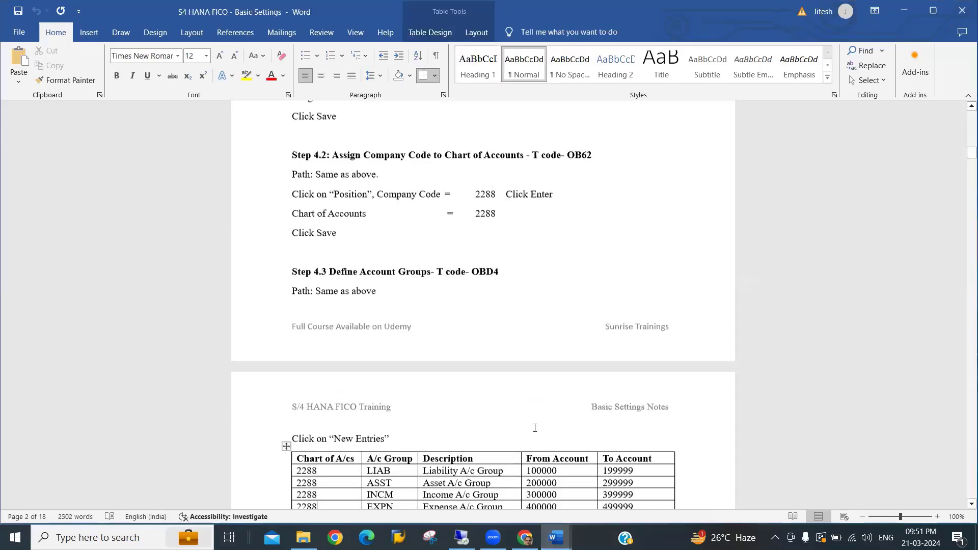
pyautogui.press('Down')
pyautogui.press('Down')
pyautogui.press('Down')
pyautogui.press('Down')
pyautogui.press('Down')
pyautogui.press('Down')
pyautogui.press('Down')
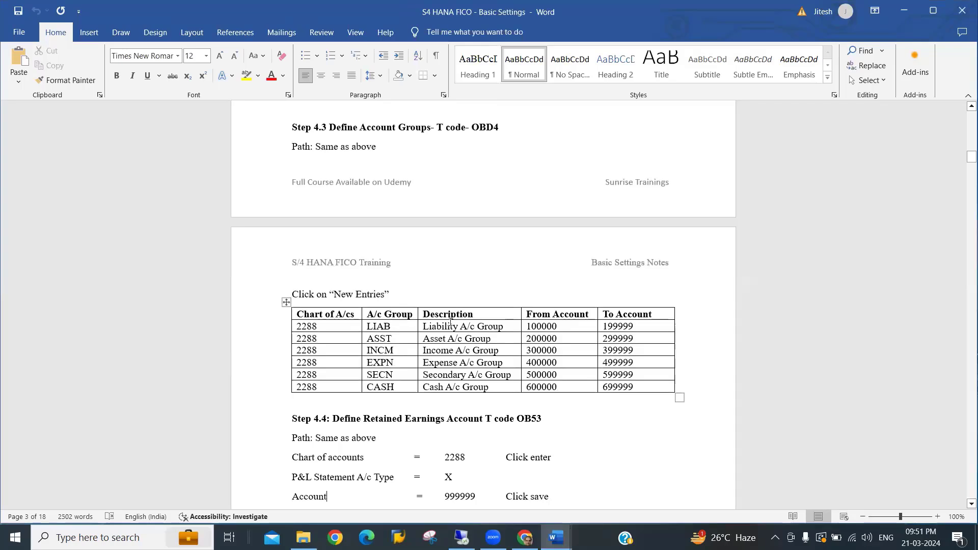
# Examine the account group codes, descriptions and From Account values in the Step 4.3 table, row by row.
pyautogui.moveTo(424, 326)
pyautogui.mouseDown()
pyautogui.moveTo(461, 340)
pyautogui.moveTo(477, 380)
pyautogui.mouseUp()
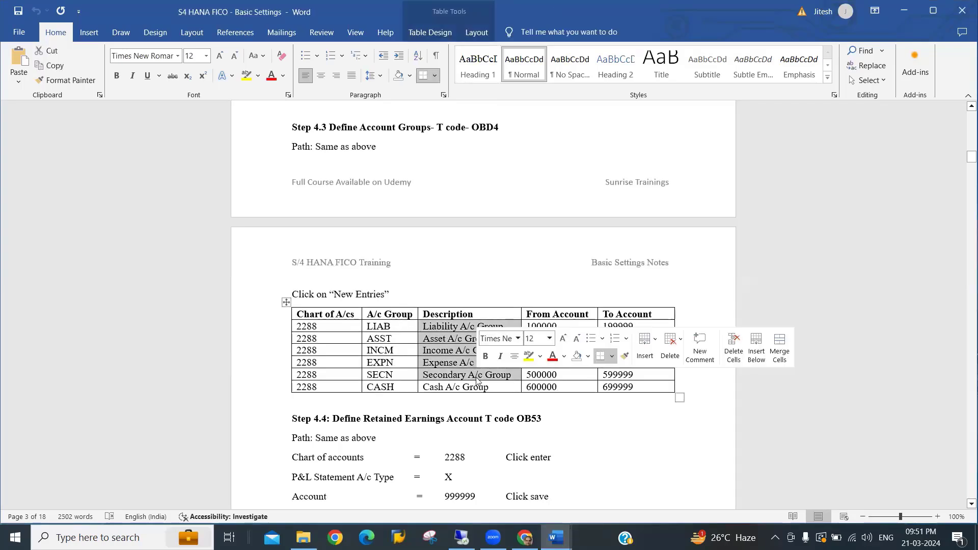
pyautogui.click(490, 419)
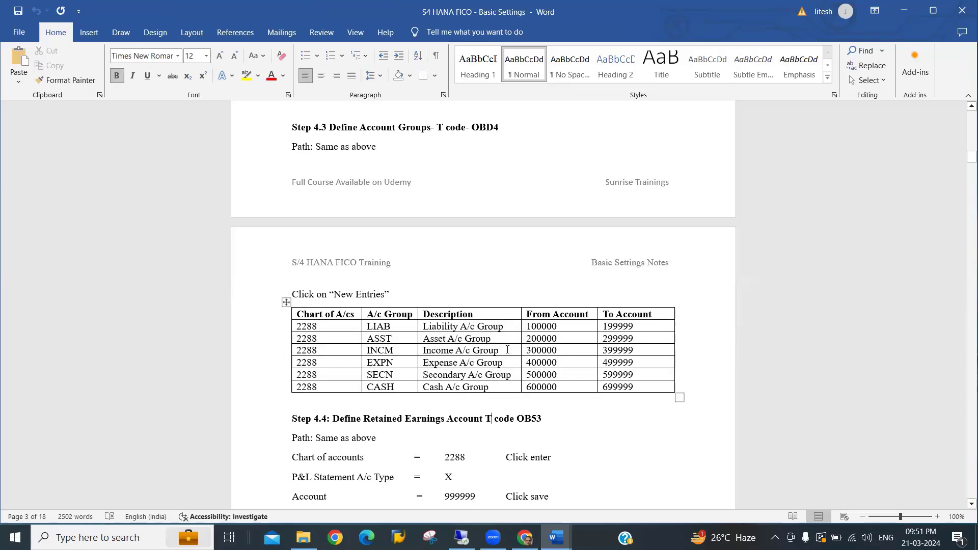
pyautogui.moveTo(528, 326); pyautogui.dragTo(560, 331)
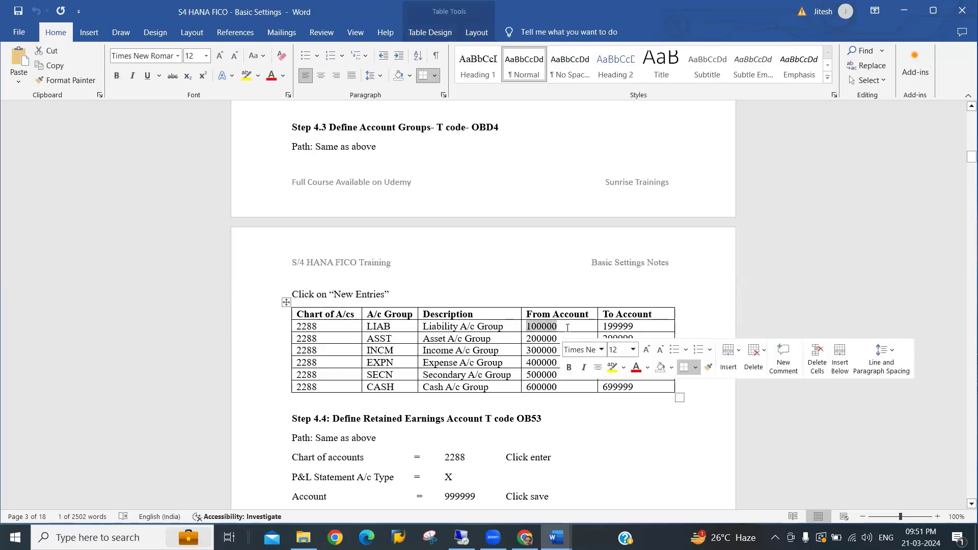
pyautogui.click(567, 327)
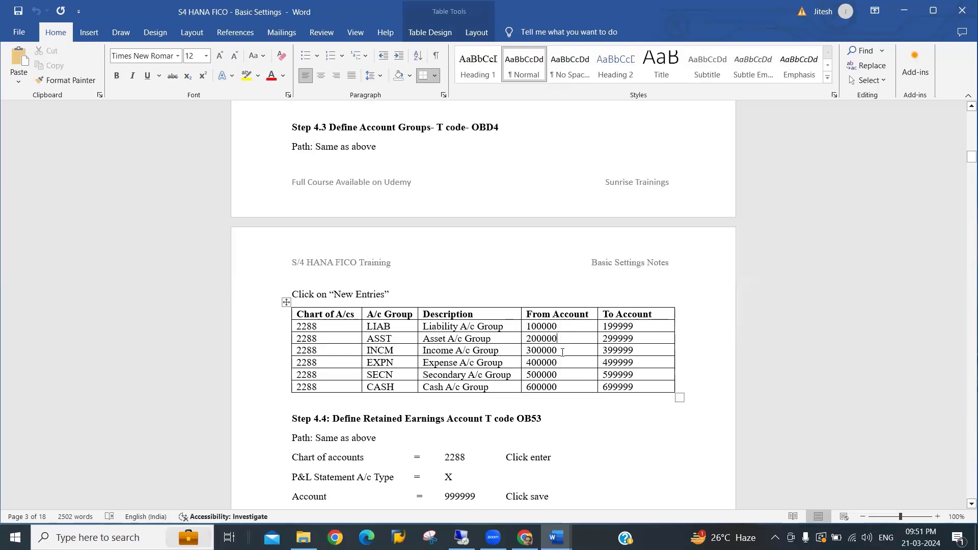
pyautogui.click(563, 352)
pyautogui.click(563, 363)
pyautogui.moveTo(367, 326); pyautogui.dragTo(497, 375)
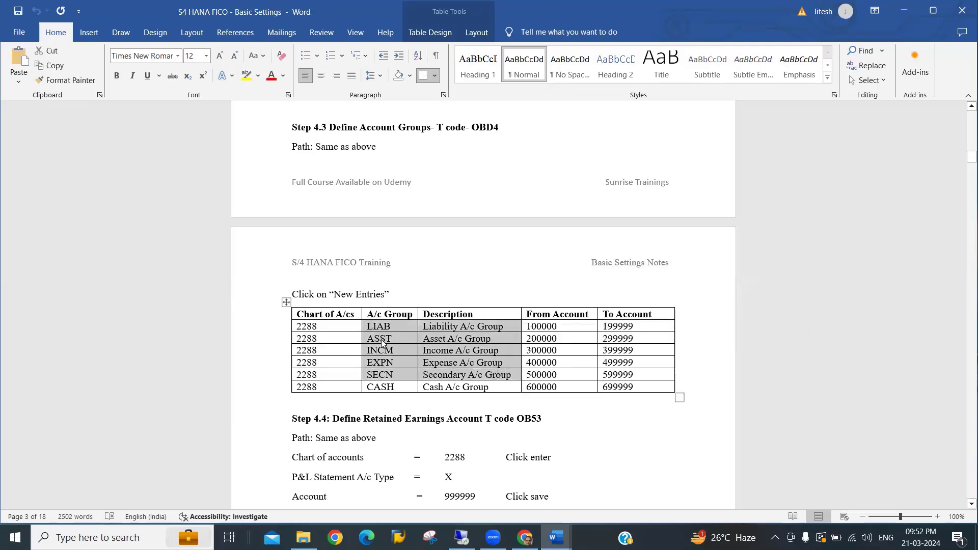
# Highlight the chart of accounts code and the account group code in the Liability row of the Step 4.3 table.
pyautogui.doubleClick(342, 327)
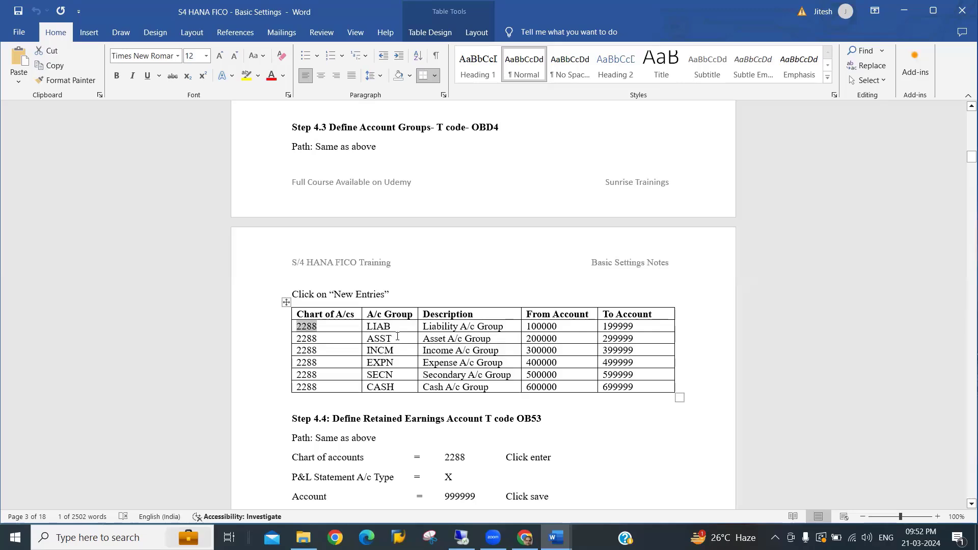
pyautogui.click(397, 340)
pyautogui.moveTo(373, 327); pyautogui.dragTo(394, 329)
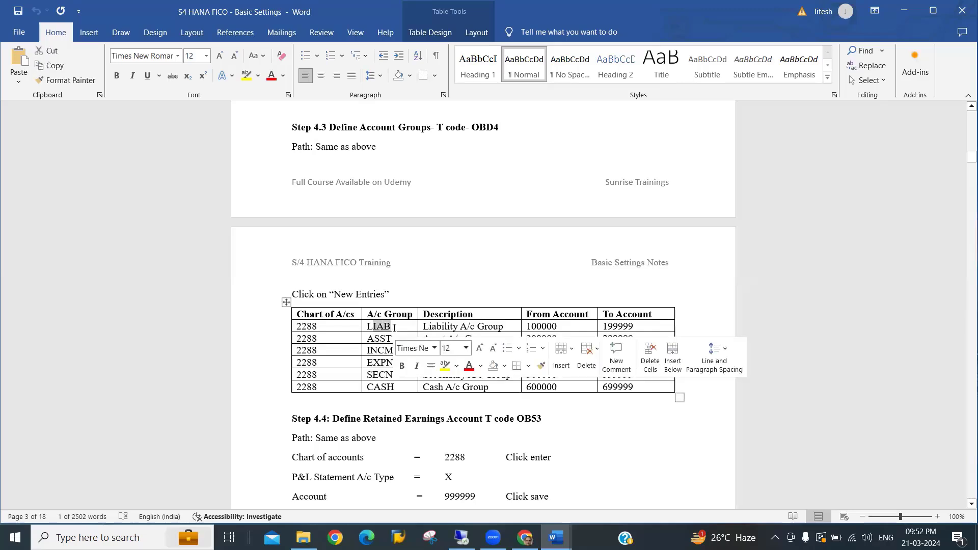
pyautogui.click(448, 326)
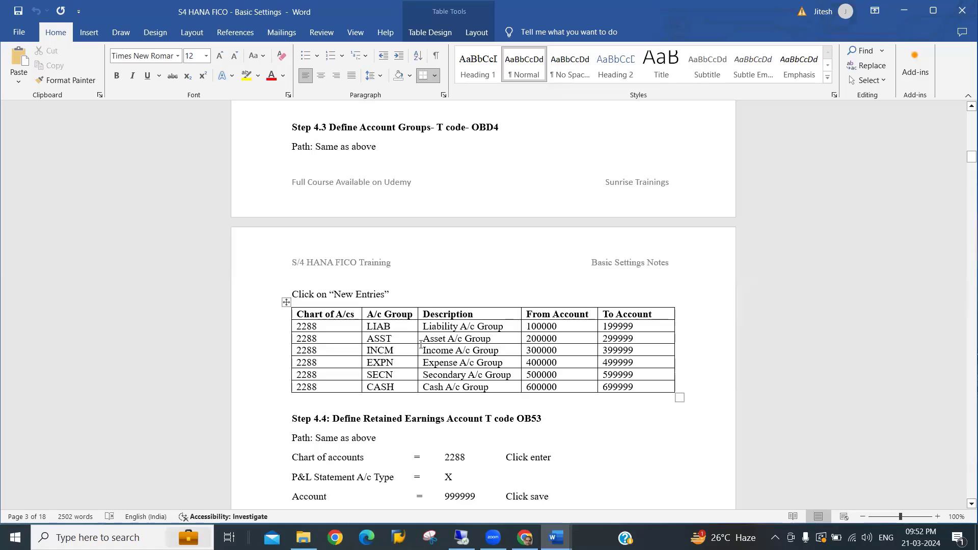
# Go back up to the Step 4.1 Define Chart of Accounts notes.
pyautogui.press('pageup')
pyautogui.scroll(-5, 507, 314)
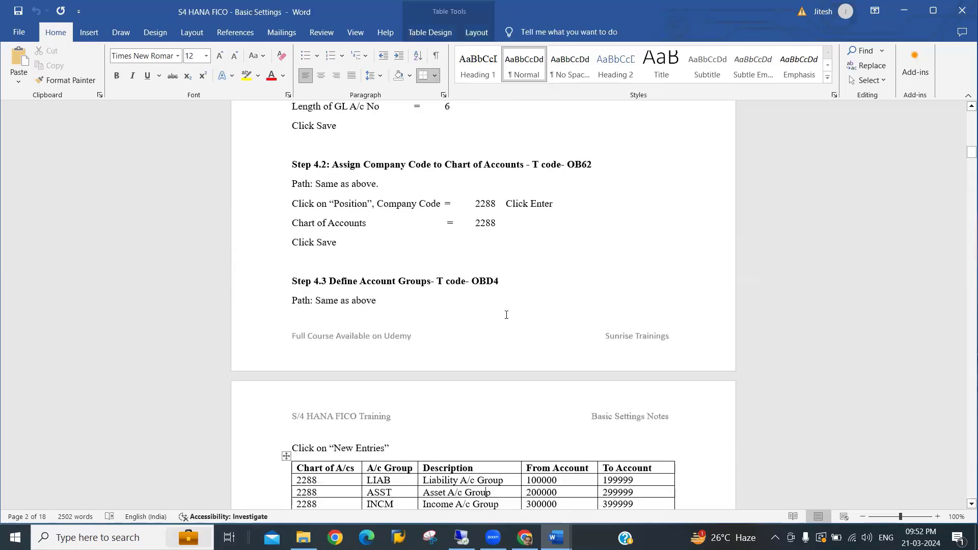
pyautogui.scroll(3, 507, 315)
pyautogui.scroll(2, 507, 314)
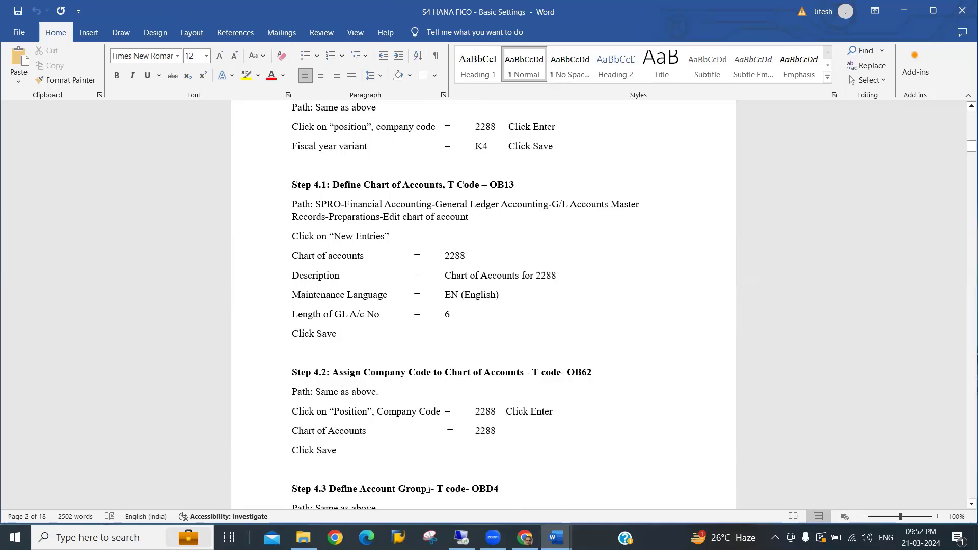
# Switch to SAP and collapse the Ledgers and Financial Accounting Global Settings nodes in the IMG structure.
pyautogui.click(463, 539)
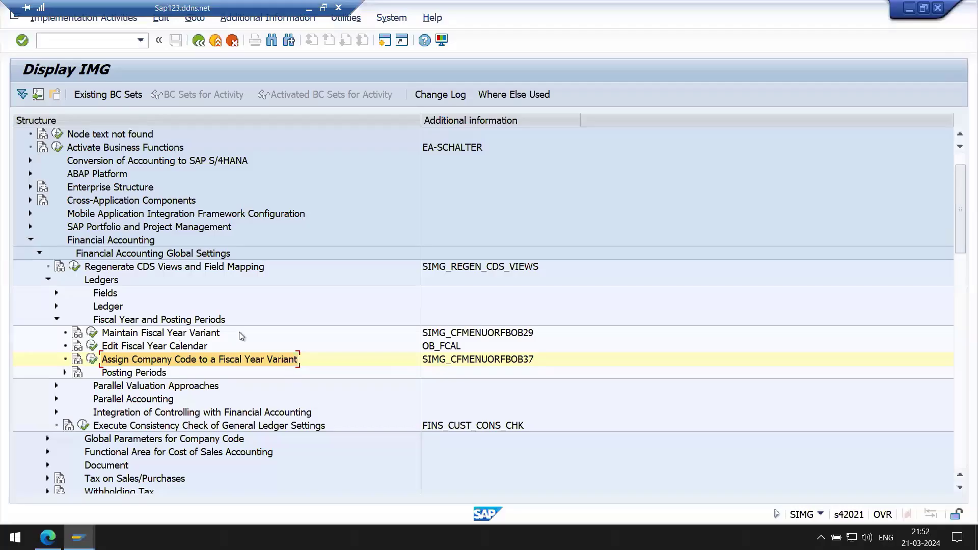
pyautogui.press('Left')
pyautogui.press('Left')
pyautogui.press('Left')
pyautogui.press('Left')
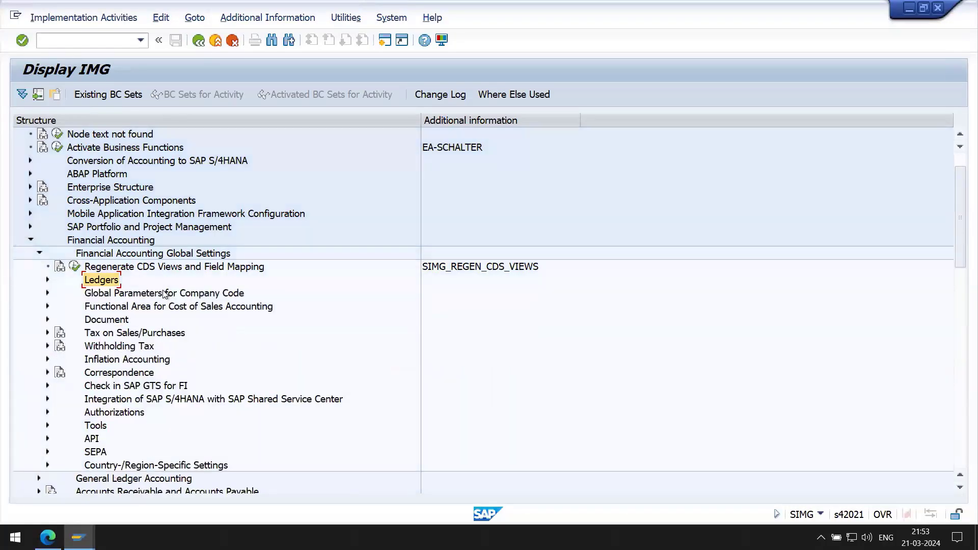
pyautogui.press('Up')
pyautogui.press('Up')
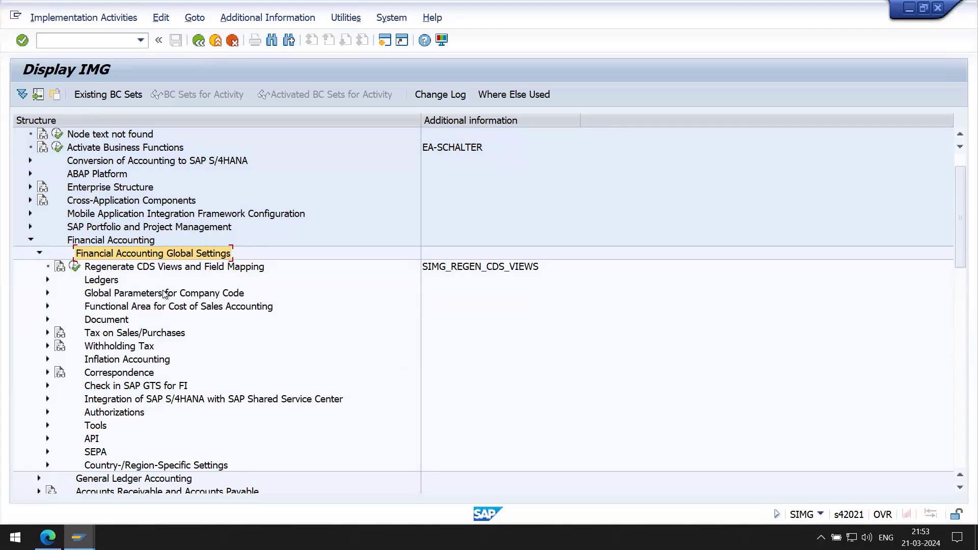
pyautogui.press('Up')
pyautogui.press('Down')
pyautogui.press('Left')
pyautogui.press('Up')
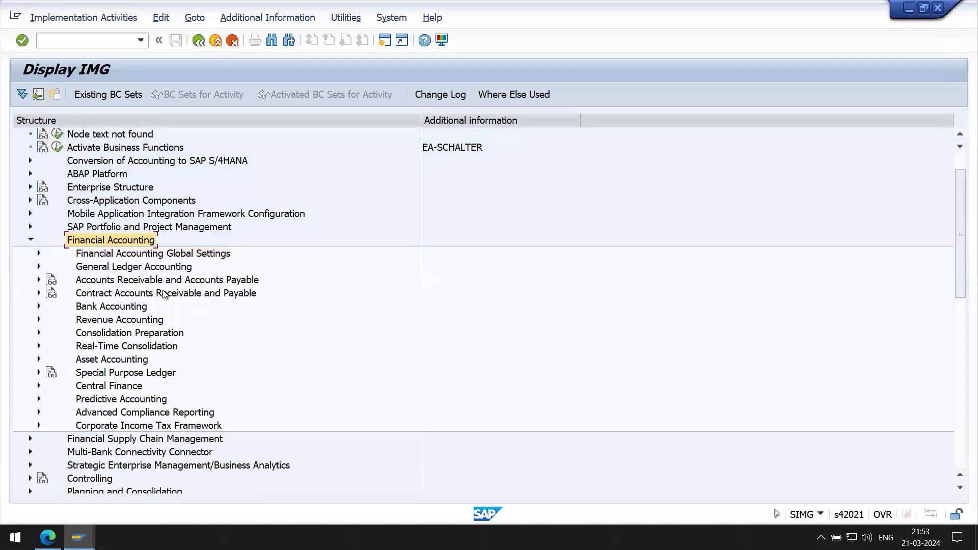
# Expand General Ledger Accounting through Master Data and G/L Accounts to Preparations, and open Edit Chart of Accounts List.
pyautogui.press('Down')
pyautogui.press('Down')
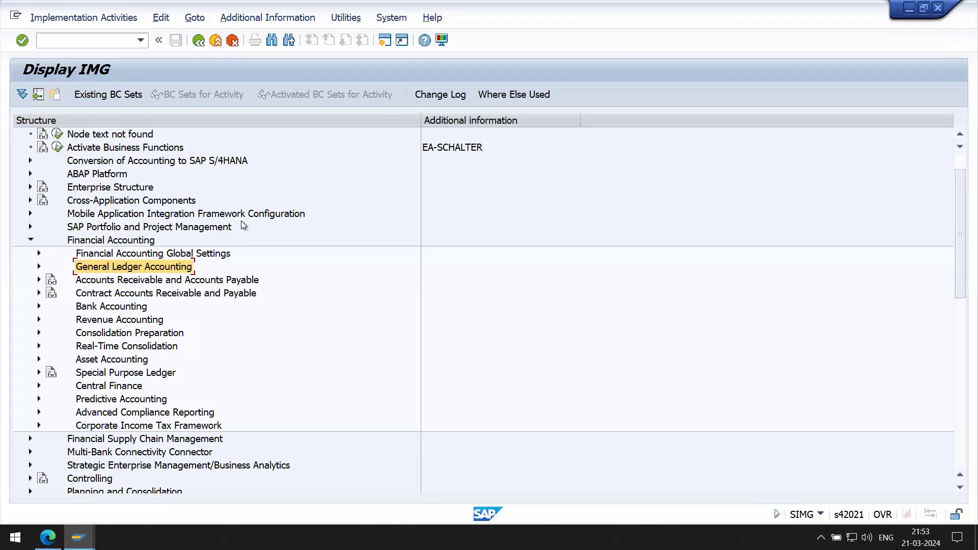
pyautogui.press('Right')
pyautogui.press('Down')
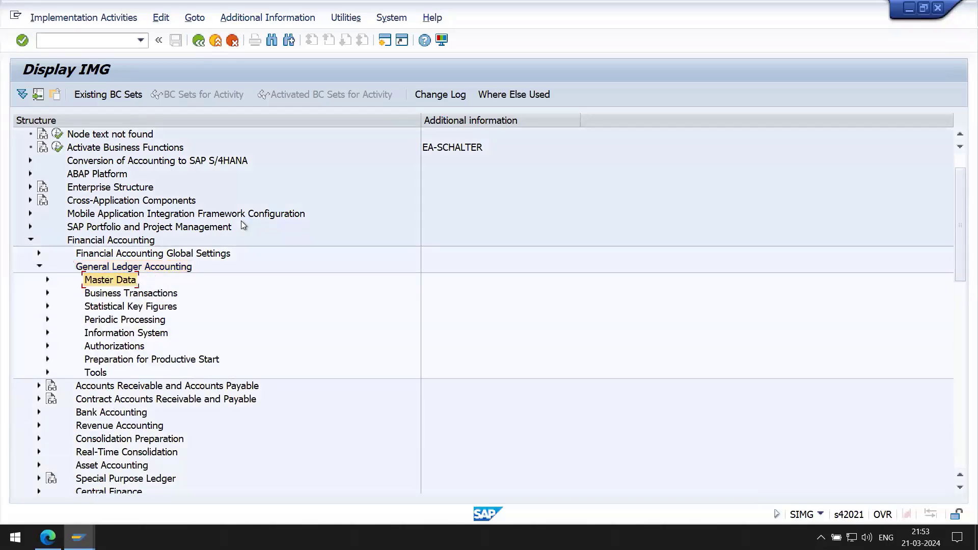
pyautogui.press('Right')
pyautogui.press('Down')
pyautogui.press('Right')
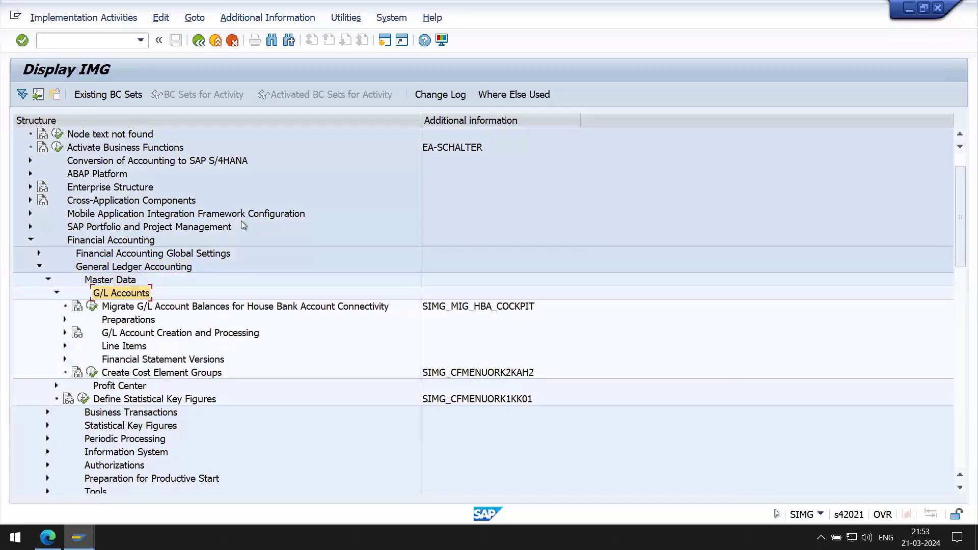
pyautogui.press('Down')
pyautogui.press('Down')
pyautogui.press('Right')
pyautogui.press('Down')
pyautogui.press('Down')
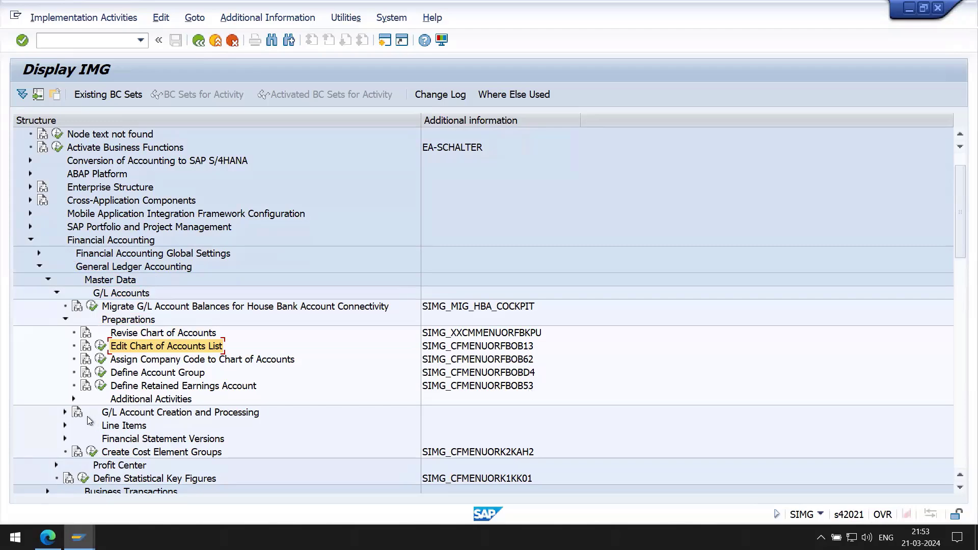
pyautogui.click(100, 347)
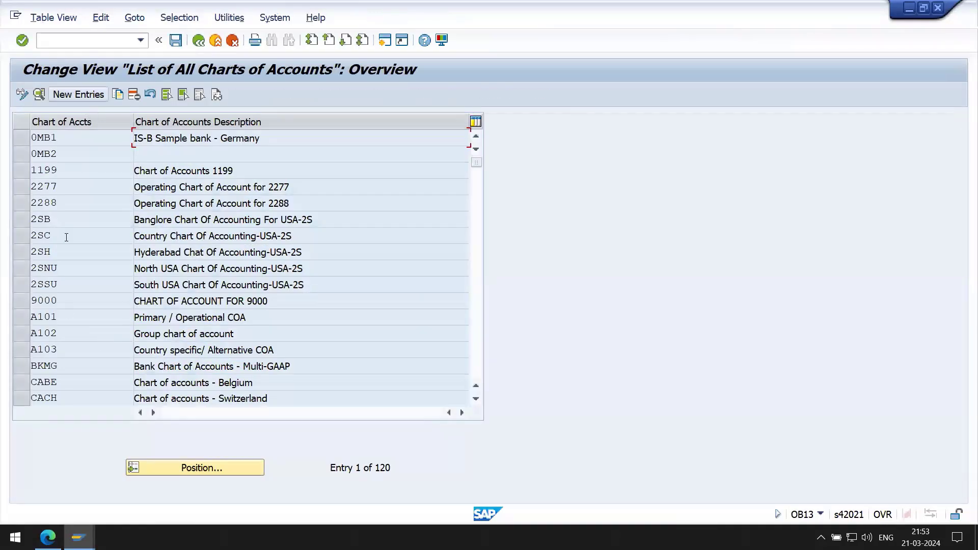
# Look through the list of charts of accounts, view the details of R001, and return to the overview.
pyautogui.click(71, 193)
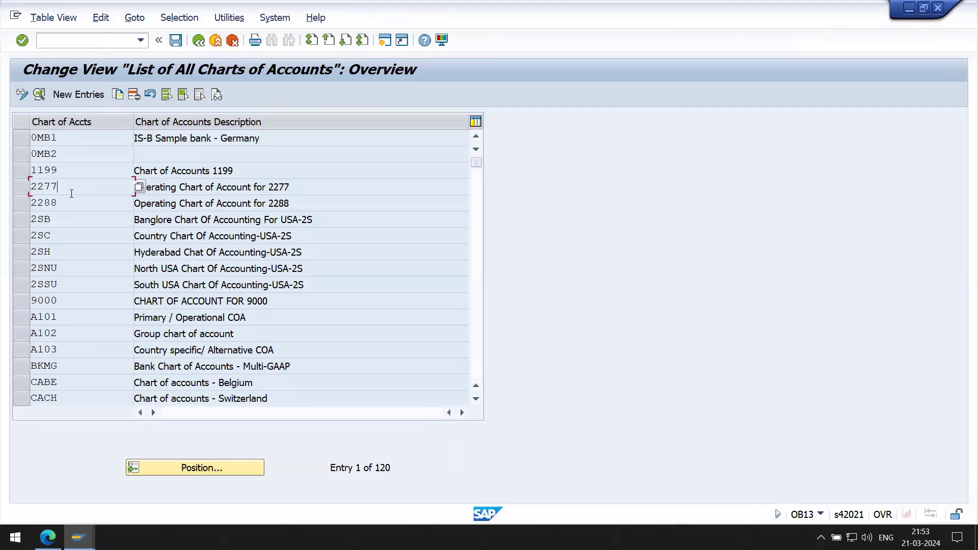
pyautogui.scroll(-3, 71, 193)
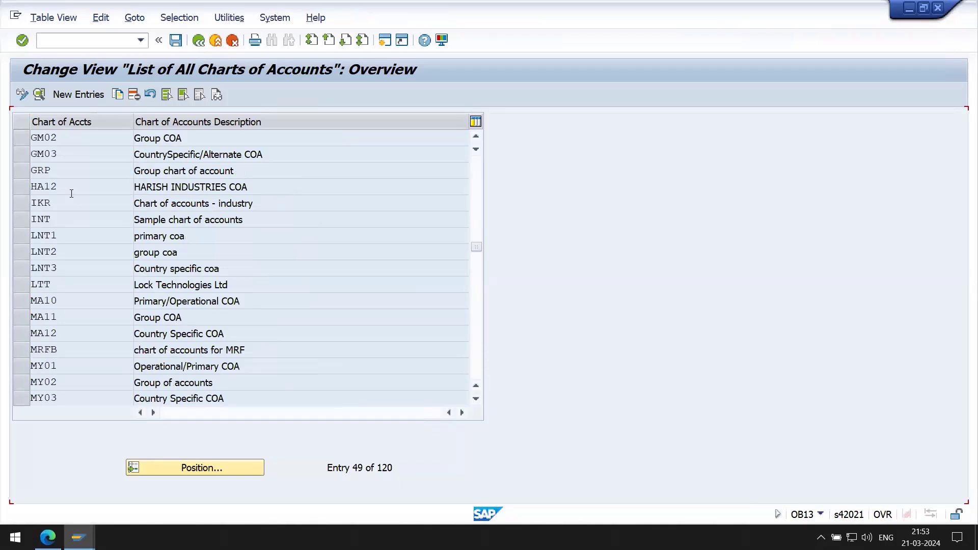
pyautogui.scroll(-1, 71, 193)
pyautogui.doubleClick(76, 208)
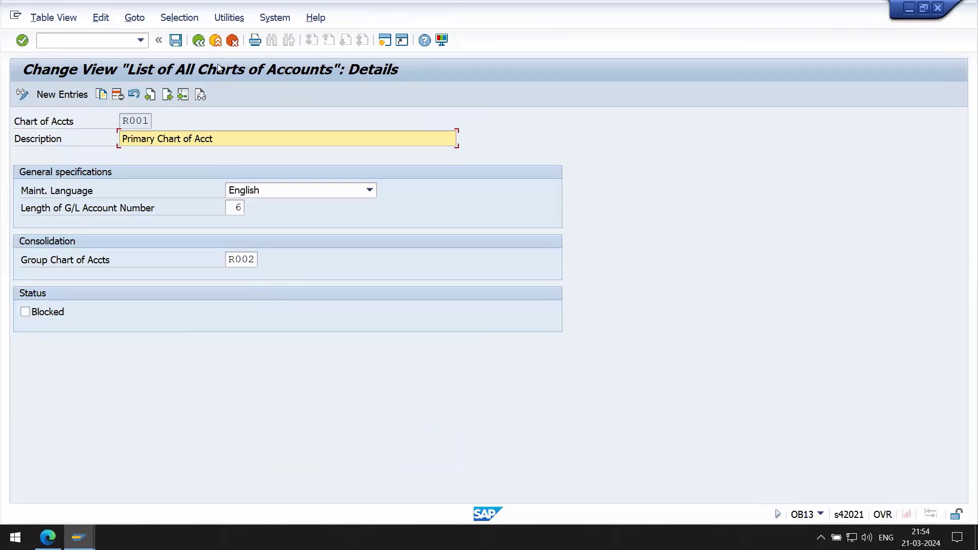
pyautogui.click(199, 41)
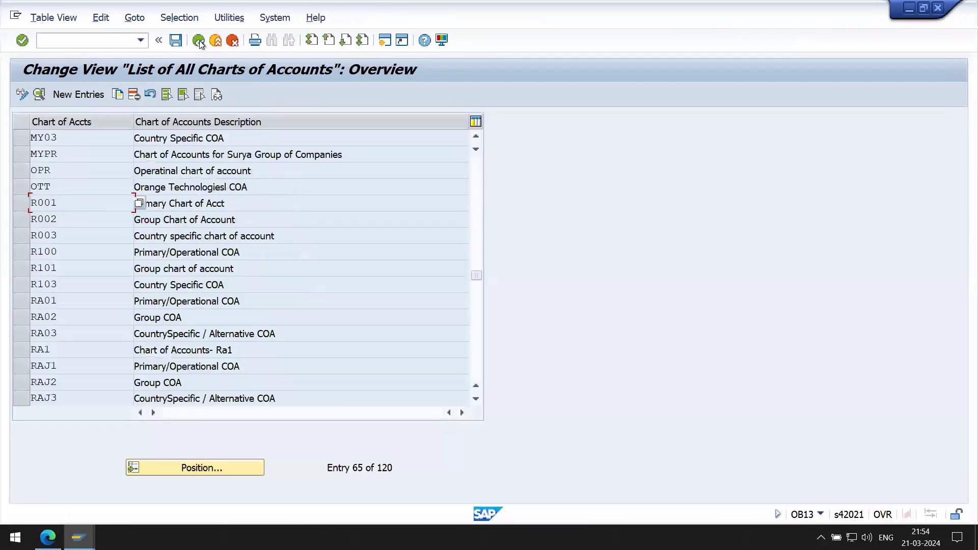
# Start a new chart of accounts entry with the code 2266.
pyautogui.click(90, 96)
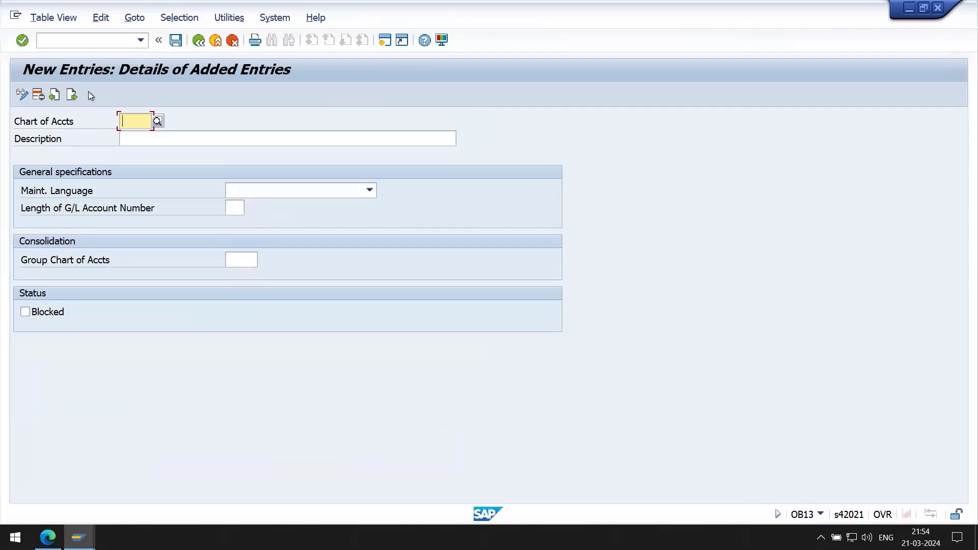
pyautogui.write('2266')
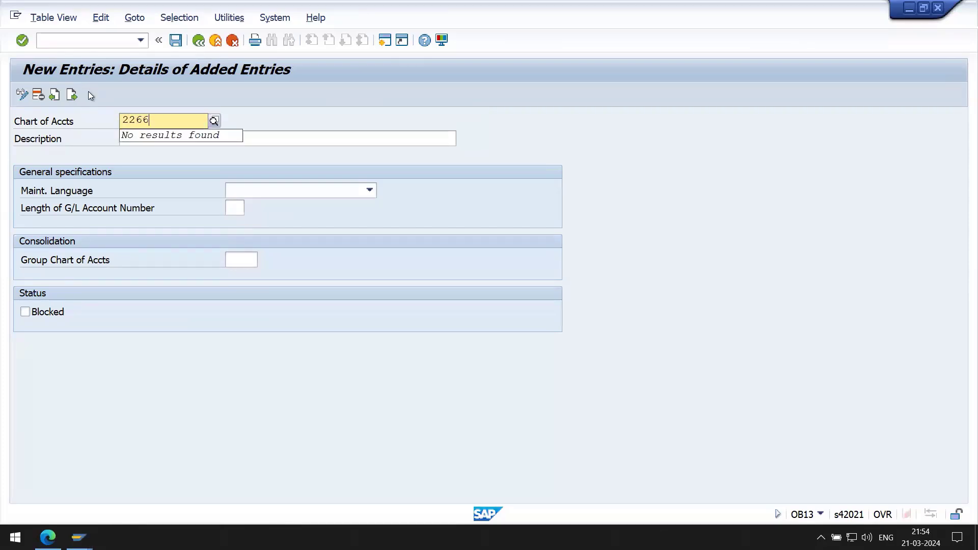
pyautogui.press('Tab')
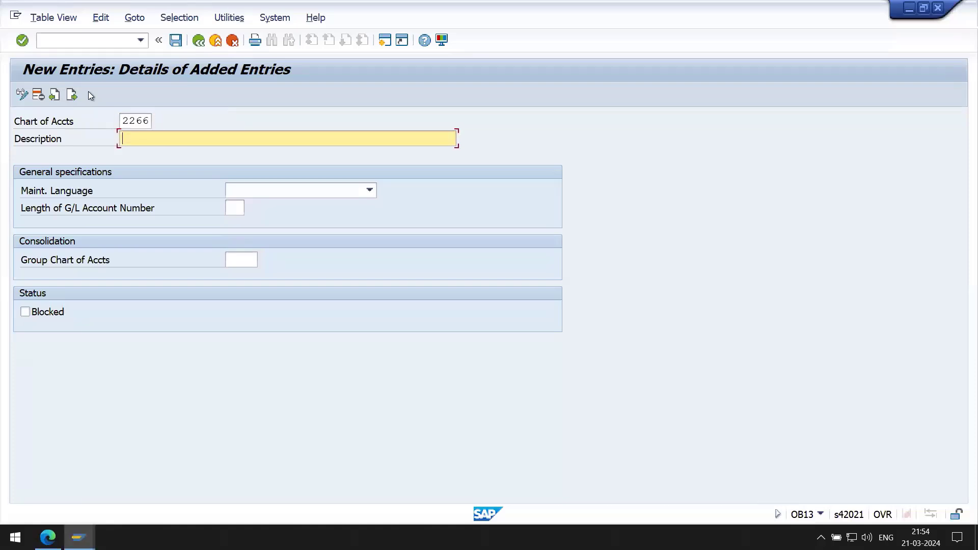
pyautogui.write('C')
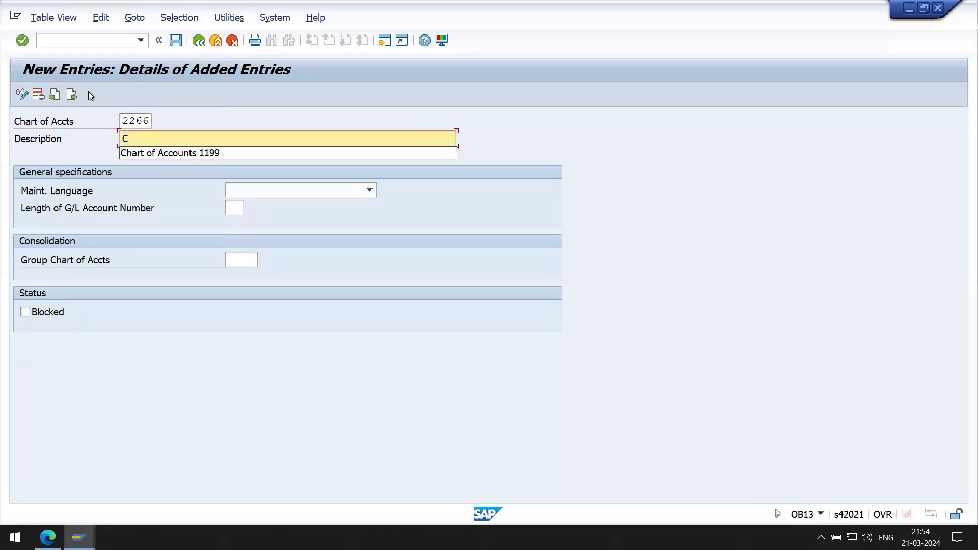
pyautogui.press('Down')
pyautogui.press('Tab')
pyautogui.hotkey('shift', 'Tab')
pyautogui.press('BackSpace')
pyautogui.press('BackSpace')
pyautogui.press('BackSpace')
pyautogui.press('BackSpace')
pyautogui.write('2266')
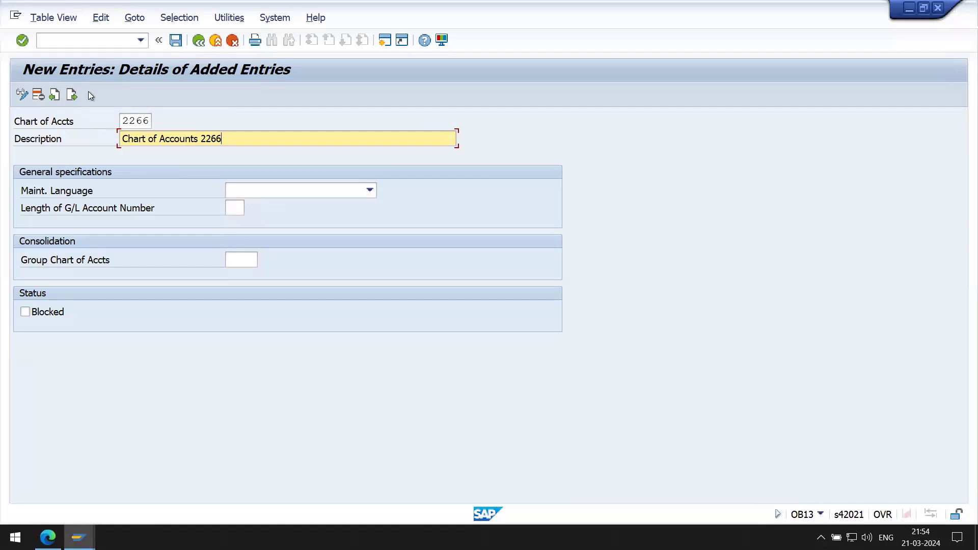
pyautogui.press('BackSpace')
pyautogui.press('BackSpace')
pyautogui.press('BackSpace')
pyautogui.press('BackSpace')
pyautogui.press('BackSpace')
pyautogui.press('BackSpace')
pyautogui.press('BackSpace')
pyautogui.press('BackSpace')
pyautogui.press('BackSpace')
pyautogui.press('BackSpace')
pyautogui.press('BackSpace')
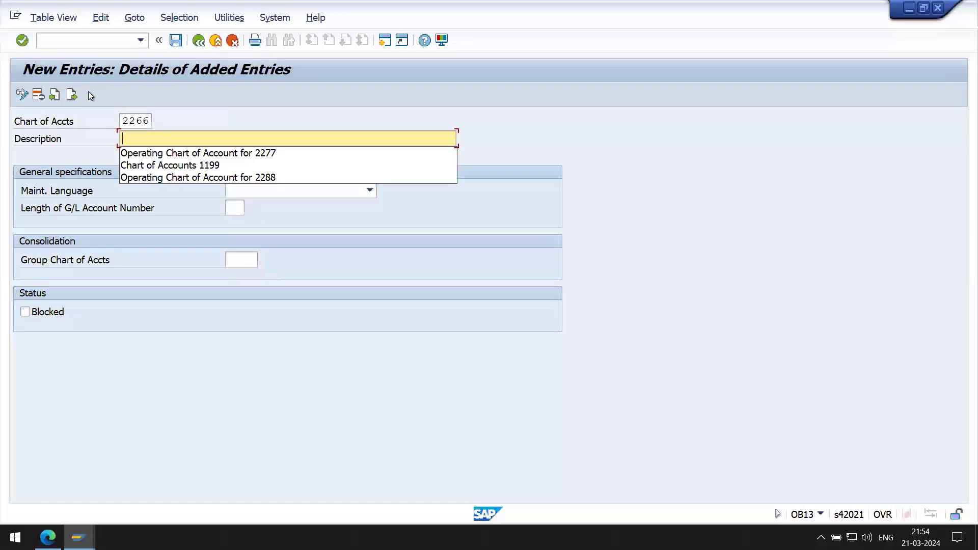
# Set the description of the new chart of accounts to "Operating Chart of Account for 2266".
pyautogui.write('Operating')
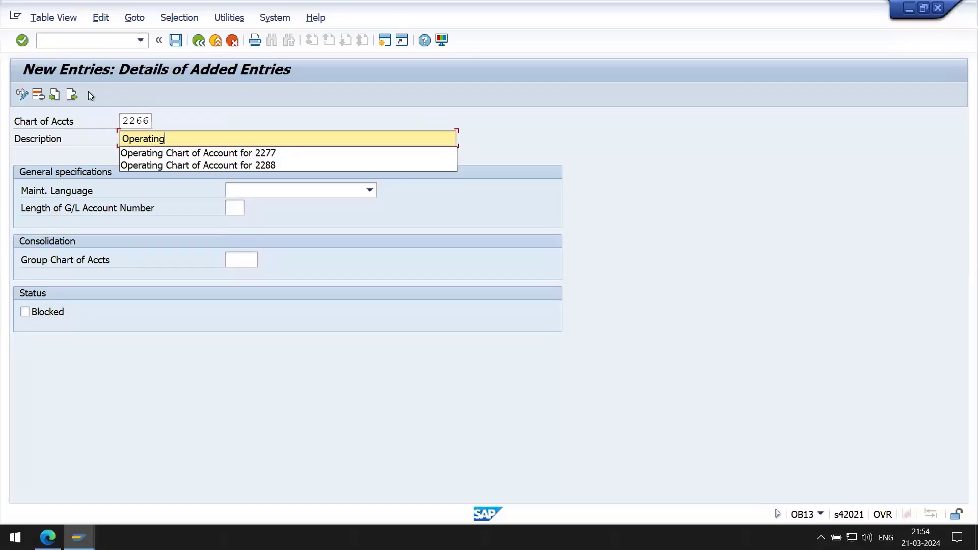
pyautogui.press('Down')
pyautogui.press('Tab')
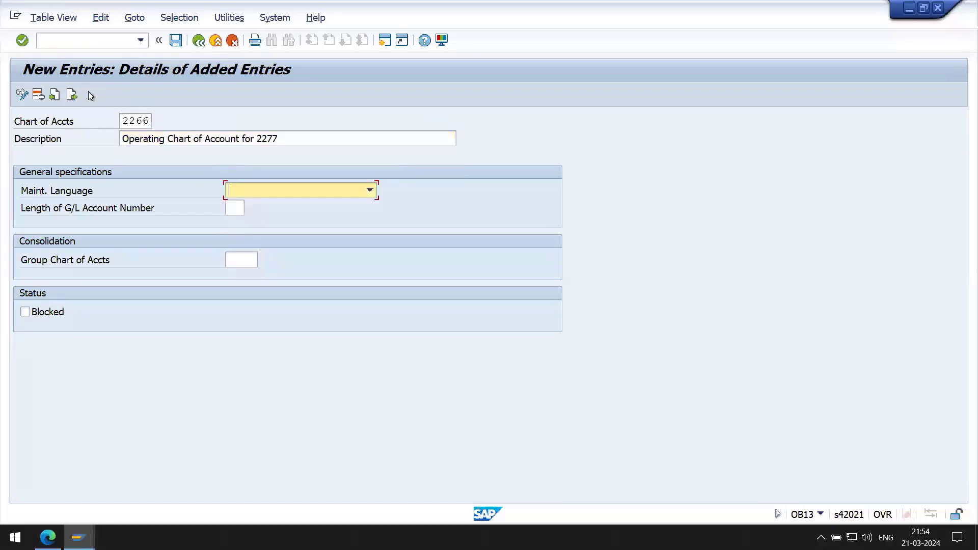
pyautogui.hotkey('shift', 'Tab')
pyautogui.press('BackSpace')
pyautogui.press('BackSpace')
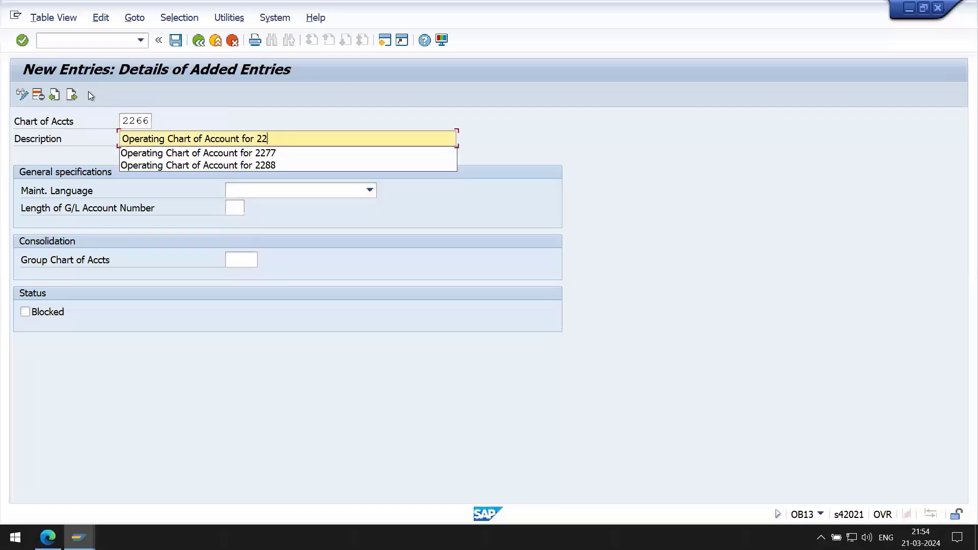
pyautogui.write('66')
pyautogui.press('Tab')
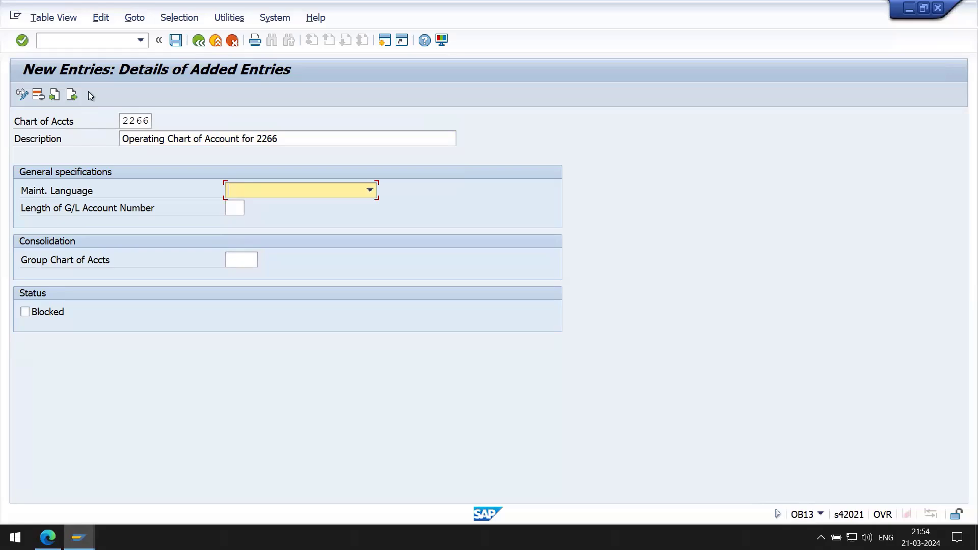
# Set the maintenance language of the new chart of accounts to English.
pyautogui.press('F4')
pyautogui.press('e')
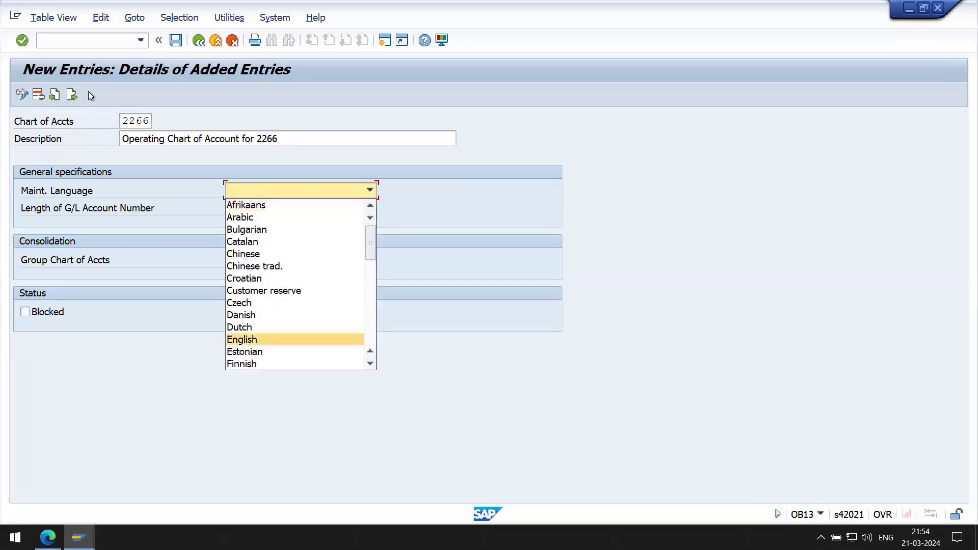
pyautogui.press('Return')
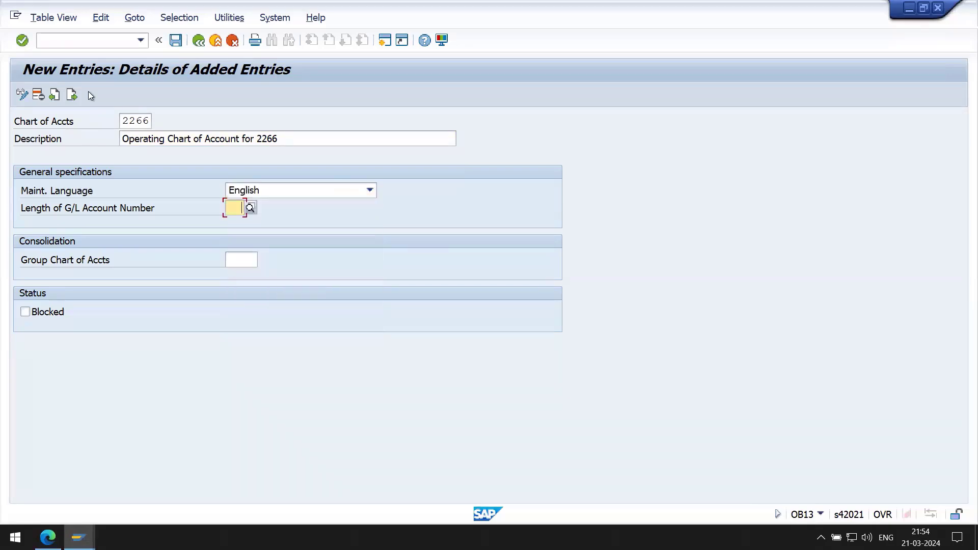
pyautogui.hotkey('shift', 'Tab')
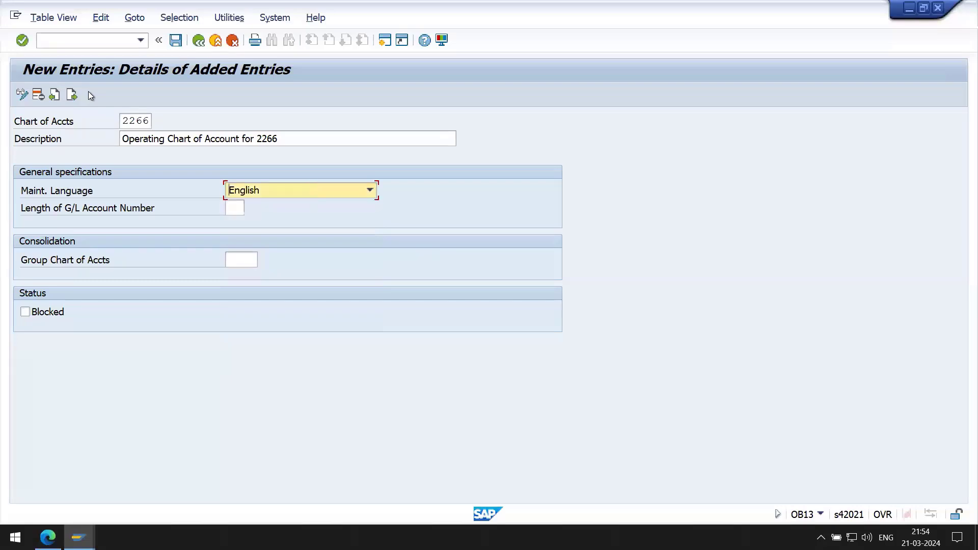
pyautogui.press('Tab')
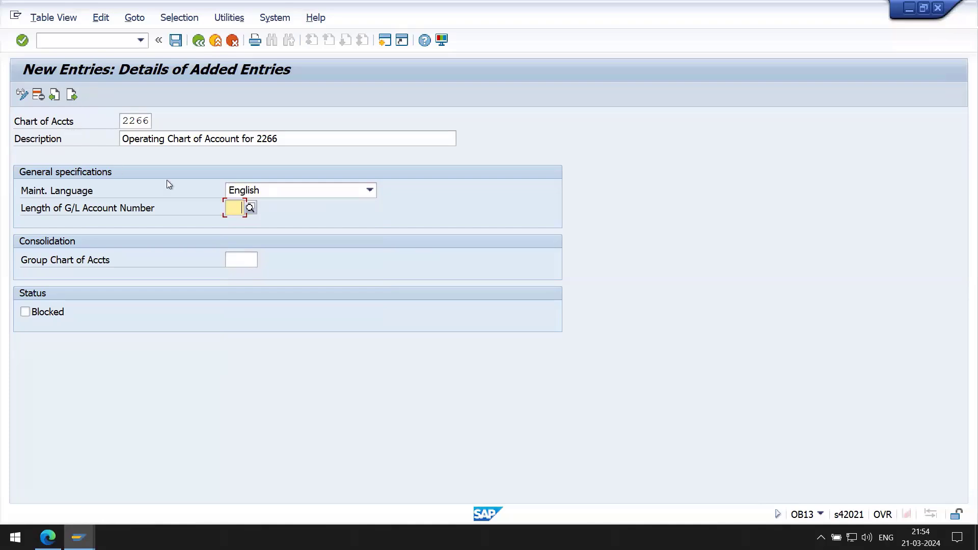
# Set the length of the G/L account number for the new chart of accounts to 6.
pyautogui.hotkey('shift', 'Tab')
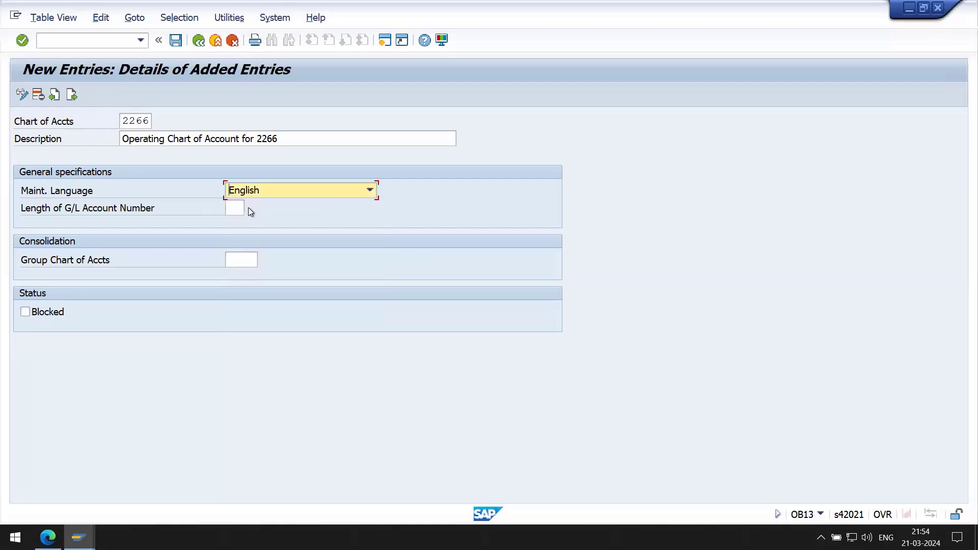
pyautogui.press('Tab')
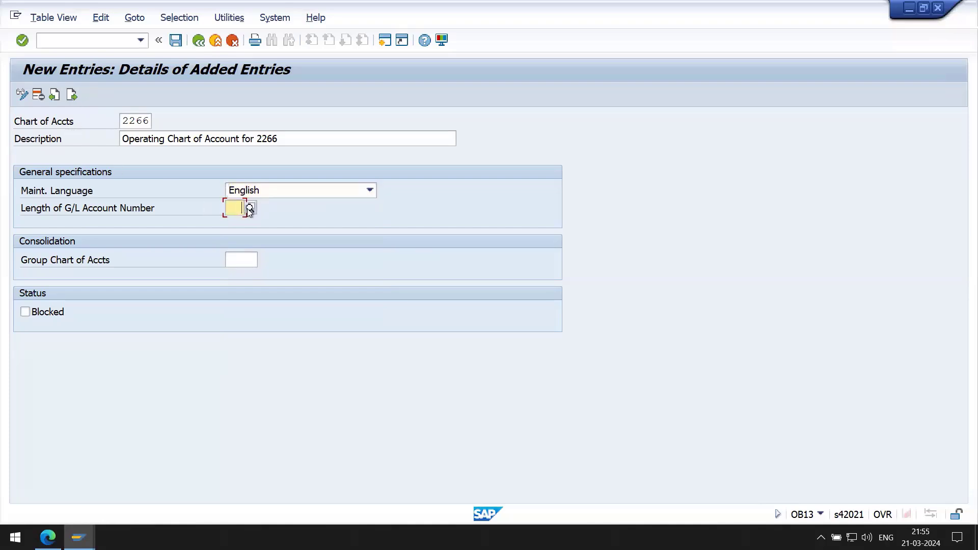
pyautogui.click(249, 209)
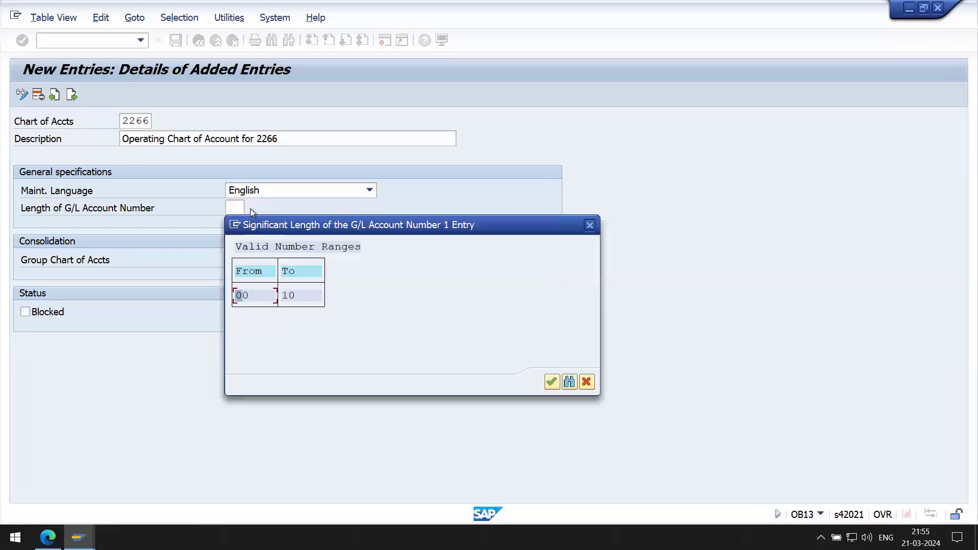
pyautogui.click(297, 296)
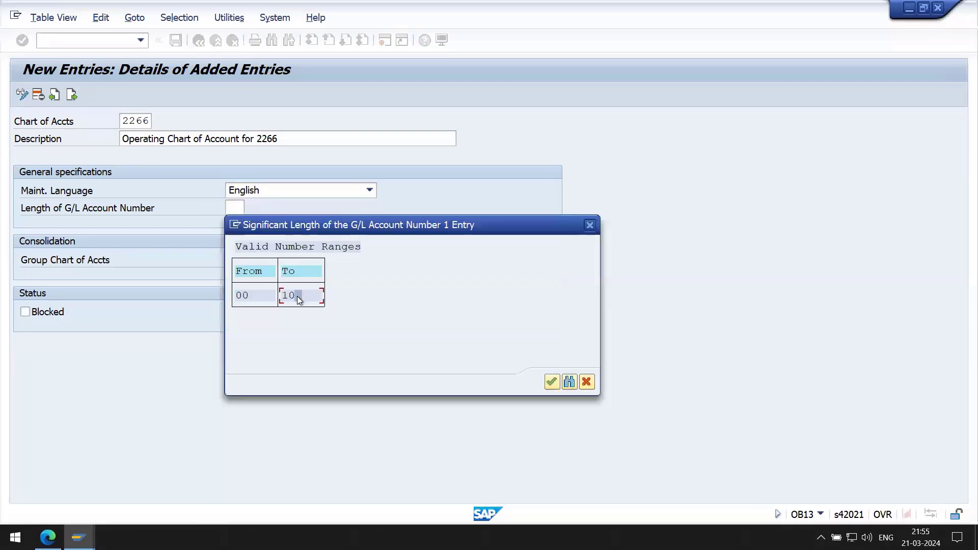
pyautogui.click(554, 382)
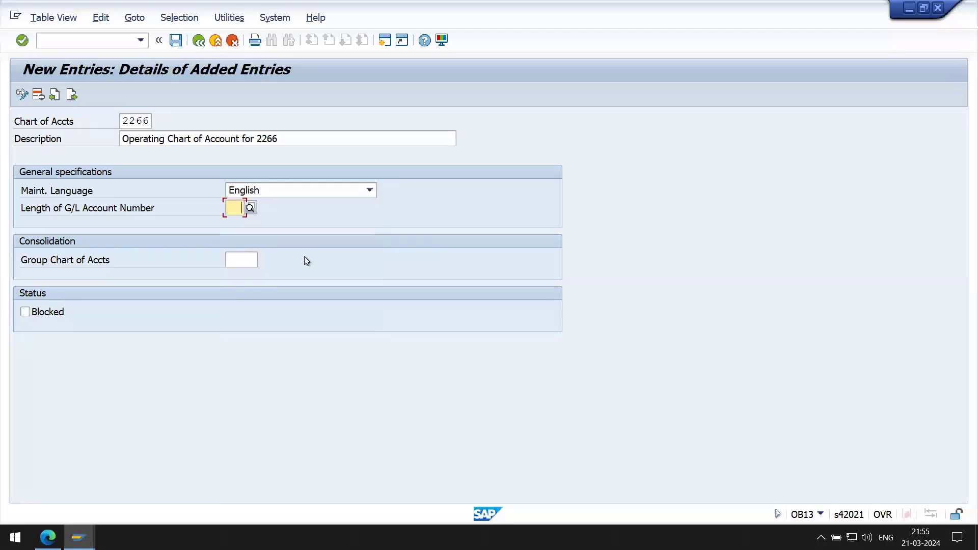
pyautogui.write('6')
pyautogui.press('Return')
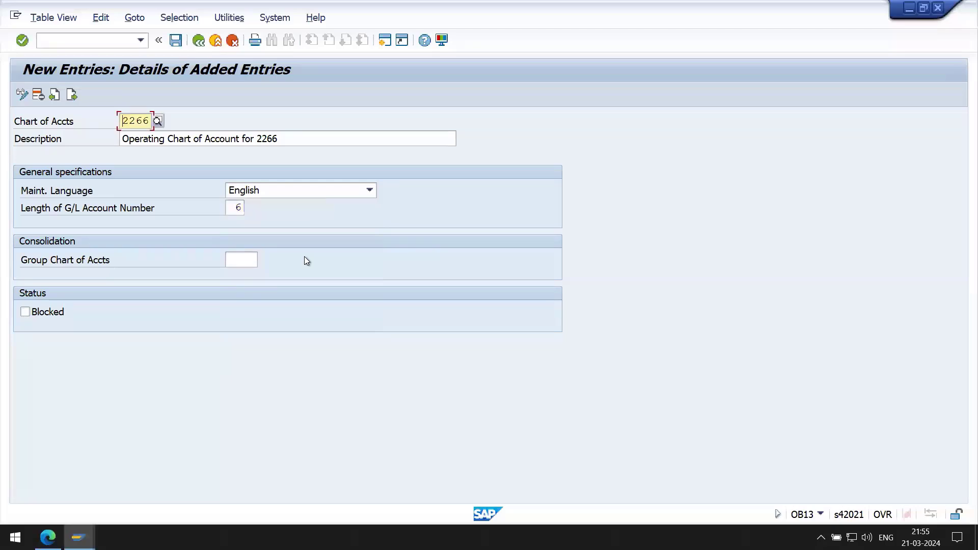
# Save the new chart of accounts under customizing request A4HK900320 and return to the IMG structure.
pyautogui.hotkey('ctrl', 's')
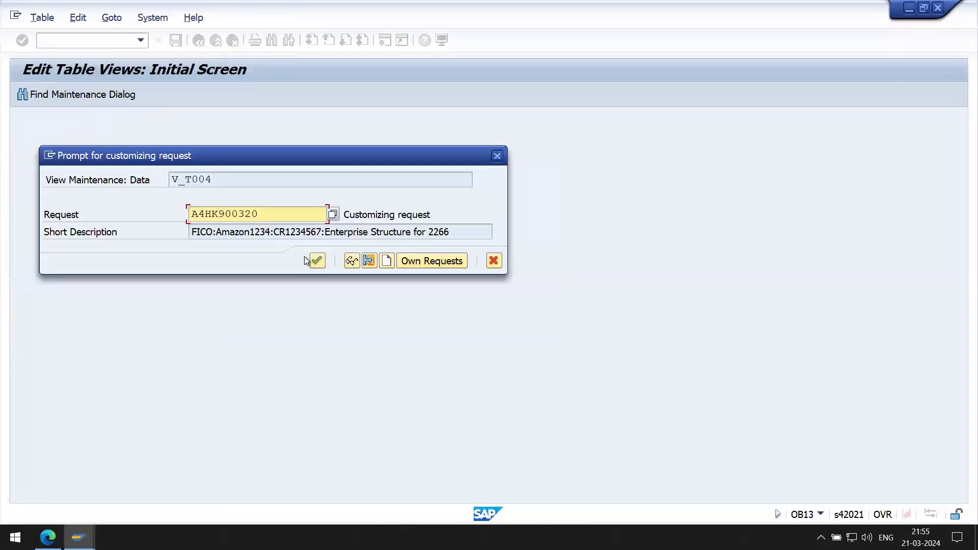
pyautogui.press('Return')
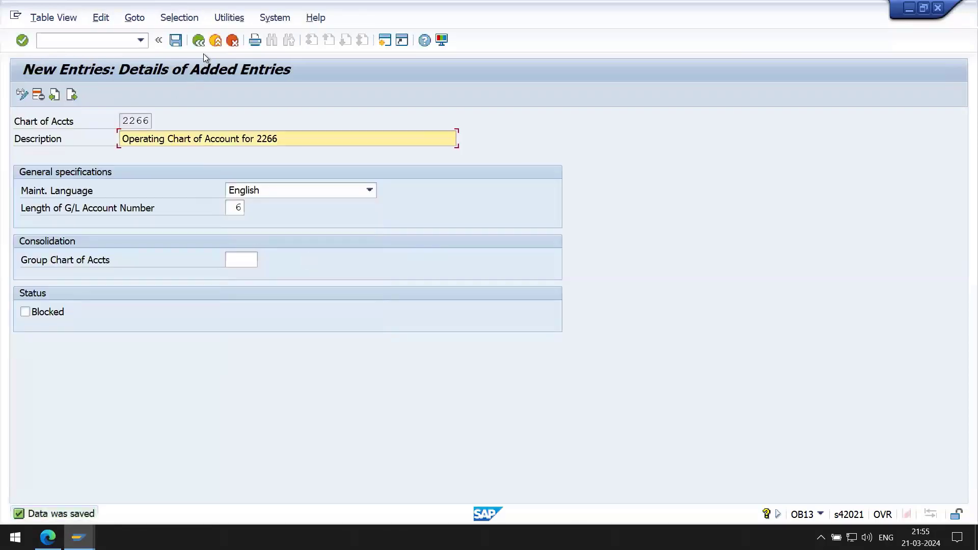
pyautogui.click(199, 40)
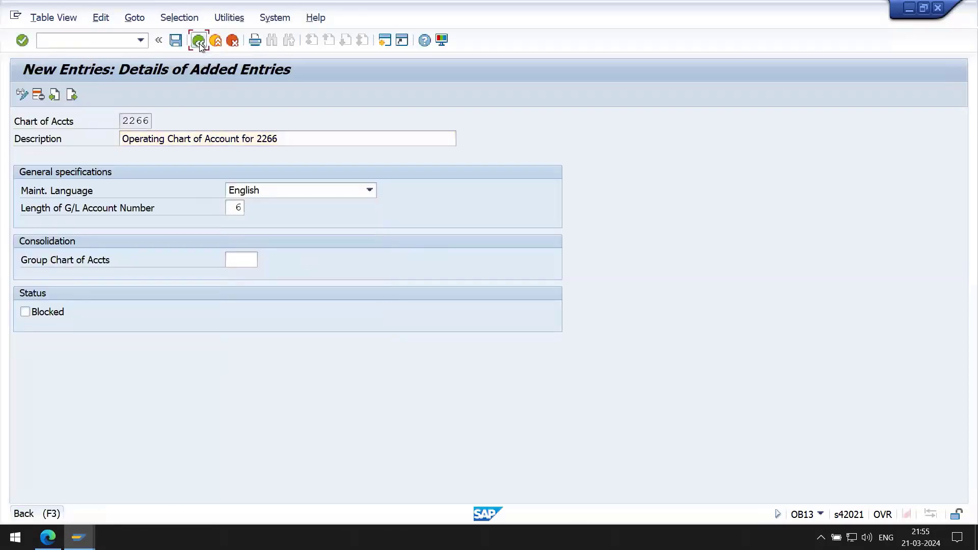
pyautogui.click(199, 44)
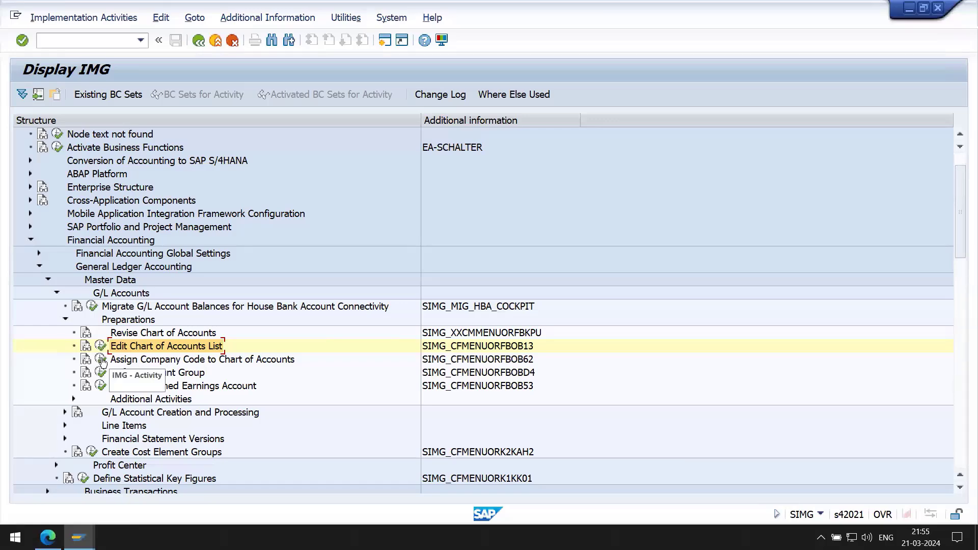
# Switch to the Word notes, read Step 4.2 on assigning the company code to the chart of accounts, and return to SAP.
pyautogui.moveTo(381, 6)
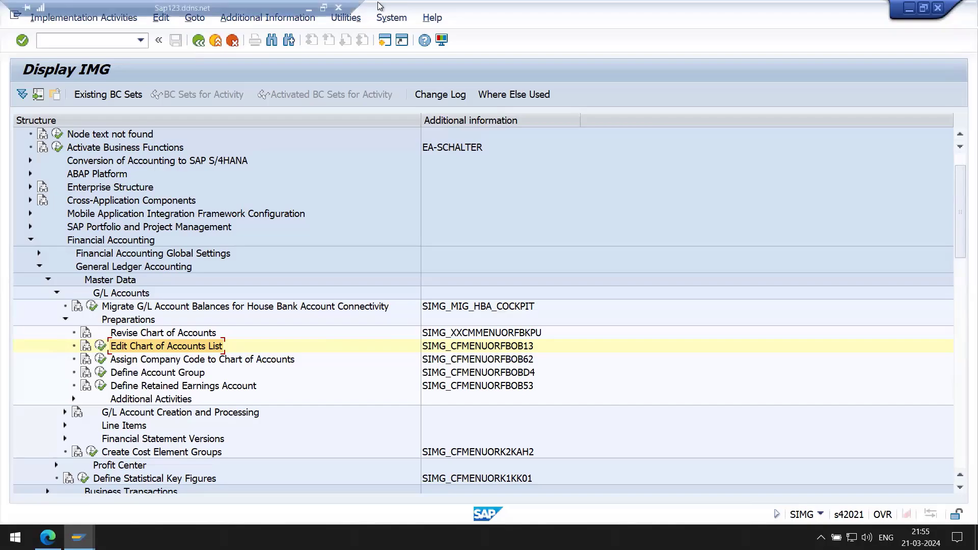
pyautogui.click(309, 8)
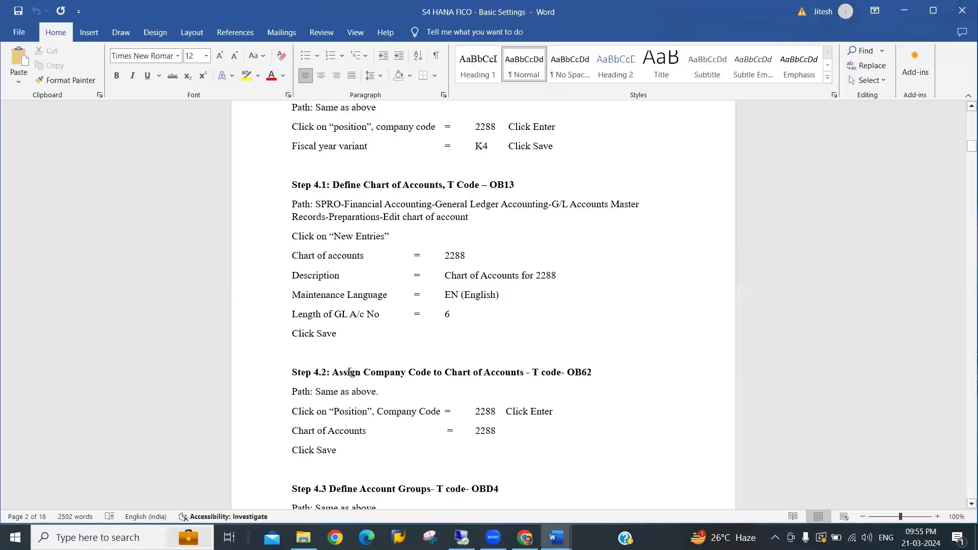
pyautogui.click(352, 379)
pyautogui.press('Down')
pyautogui.press('Down')
pyautogui.press('Down')
pyautogui.press('Down')
pyautogui.press('Down')
pyautogui.press('Down')
pyautogui.press('Down')
pyautogui.press('Down')
pyautogui.press('Down')
pyautogui.press('Down')
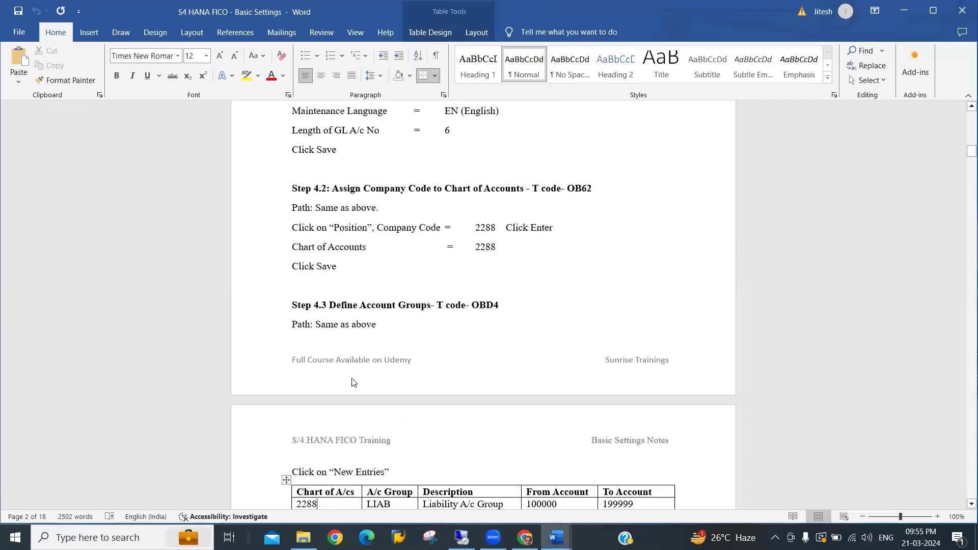
pyautogui.hotkey('alt', 'Tab')
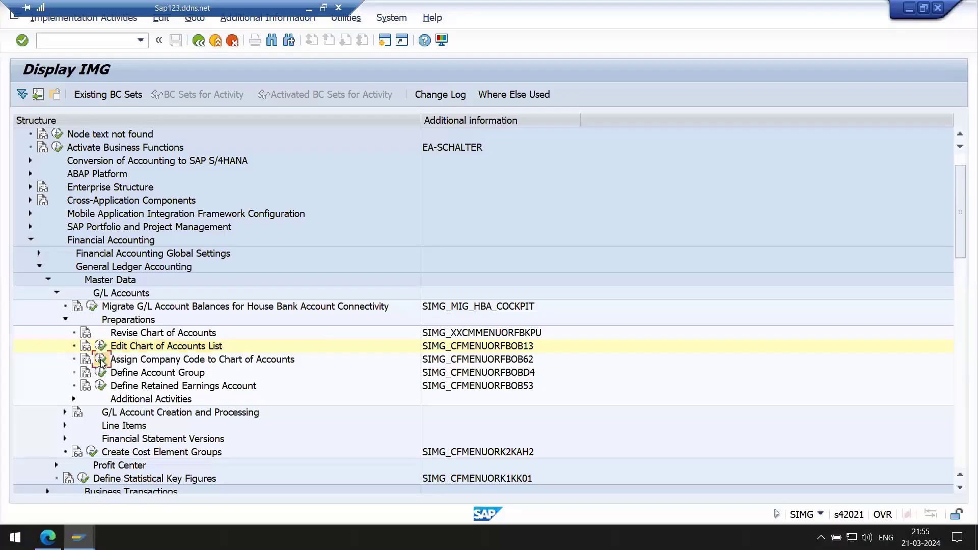
# Open the Assign Company Code to Chart of Accounts activity and position the list at company code 2266.
pyautogui.click(100, 360)
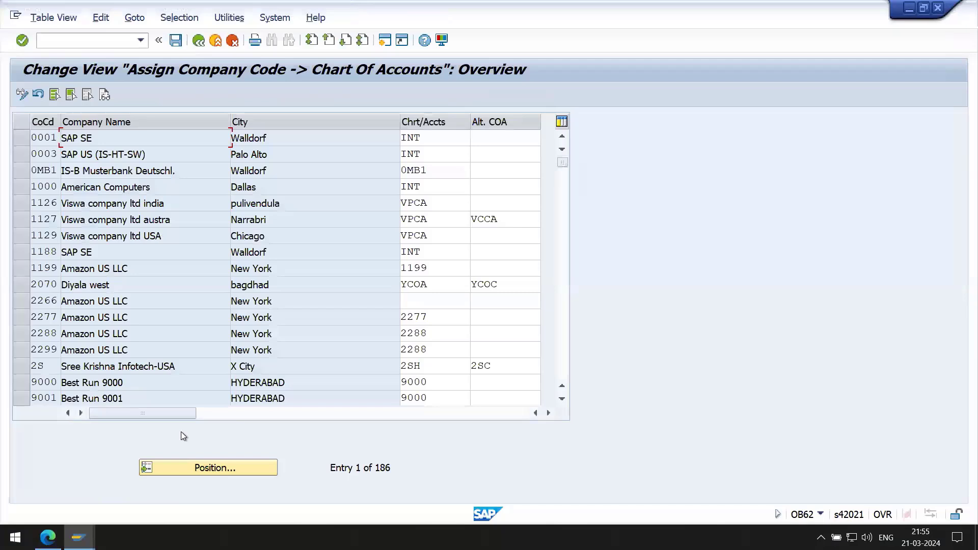
pyautogui.click(222, 472)
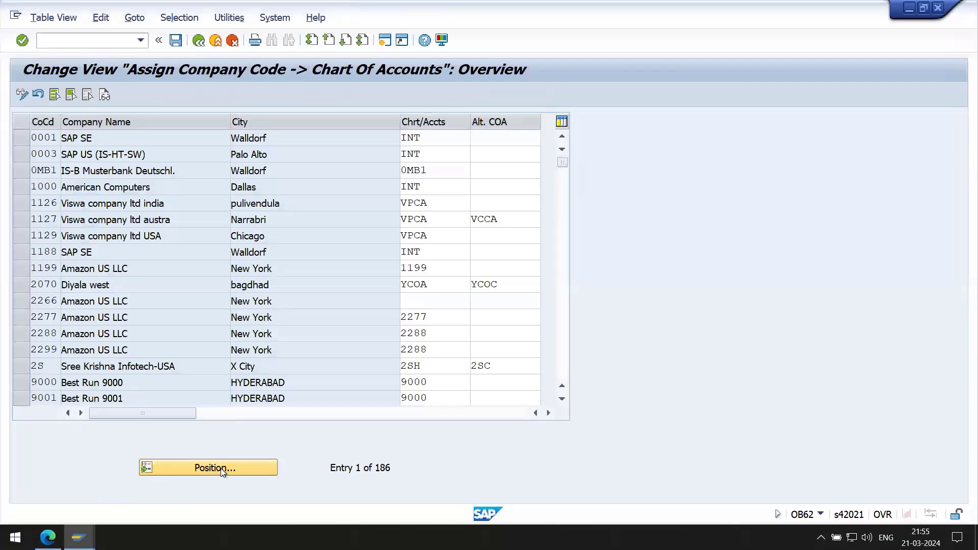
pyautogui.write('2266')
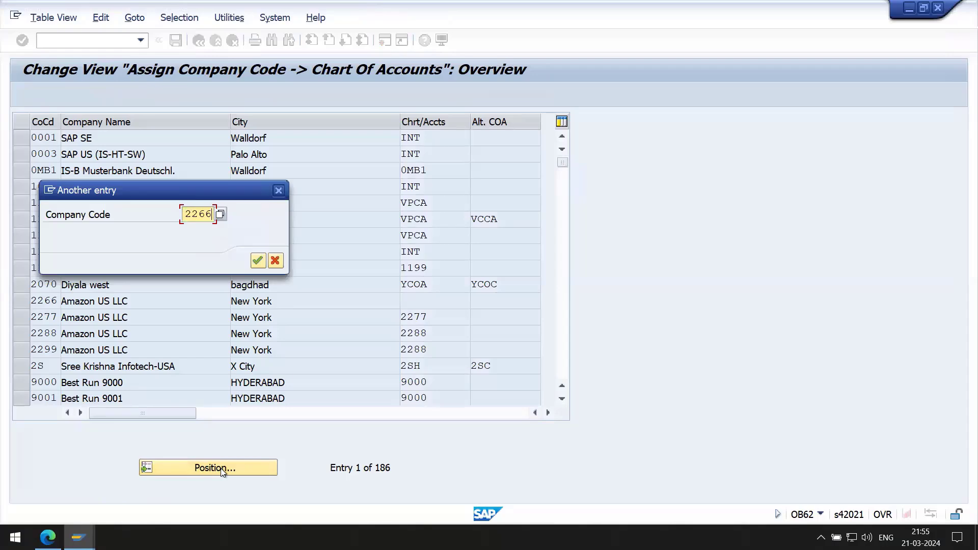
pyautogui.press('Return')
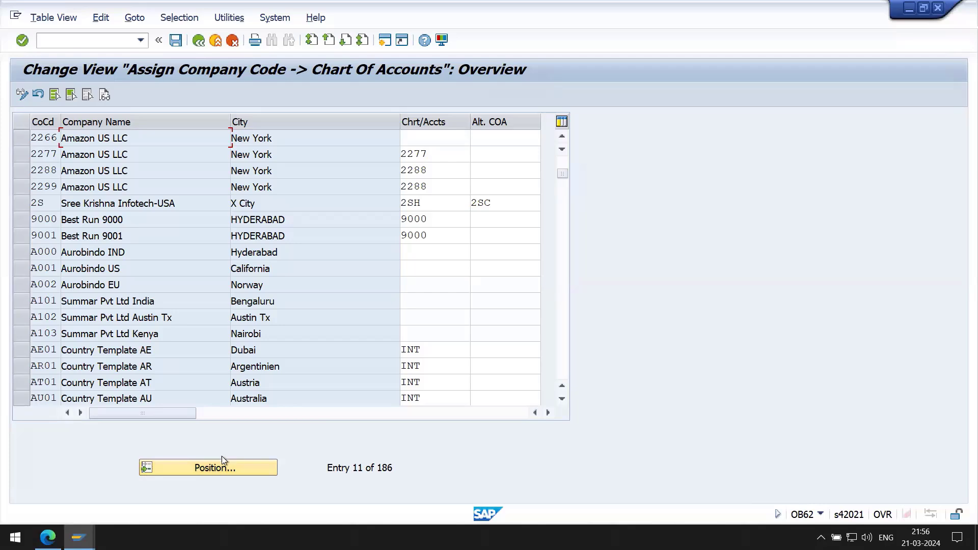
pyautogui.click(222, 467)
pyautogui.write('2266')
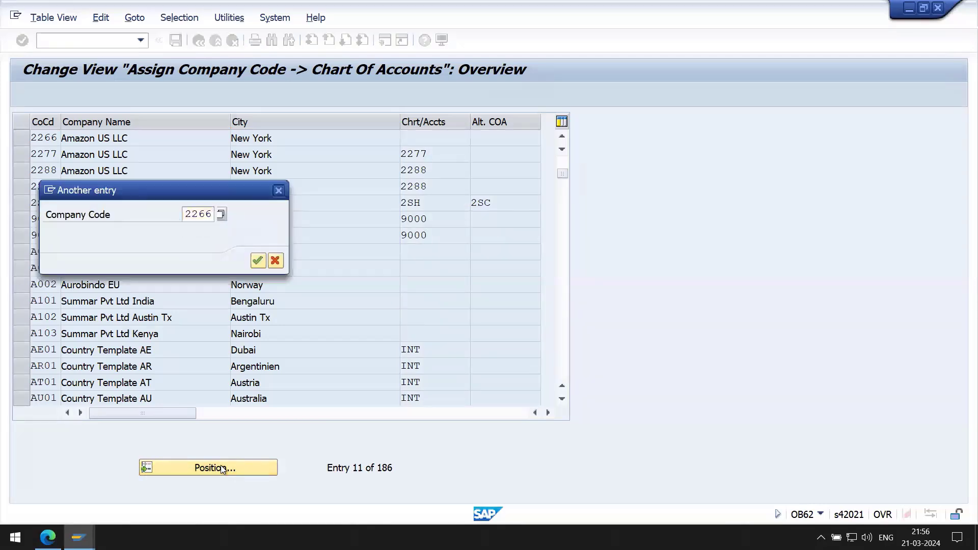
pyautogui.press('Return')
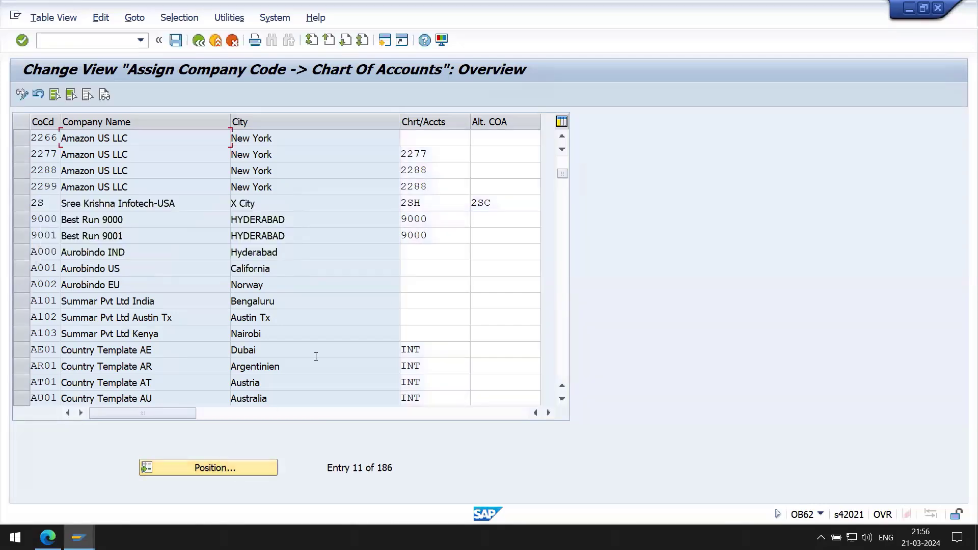
# Assign chart of accounts 2266 to company code 2266, leaving the alternative chart empty, and save the assignment.
pyautogui.click(418, 136)
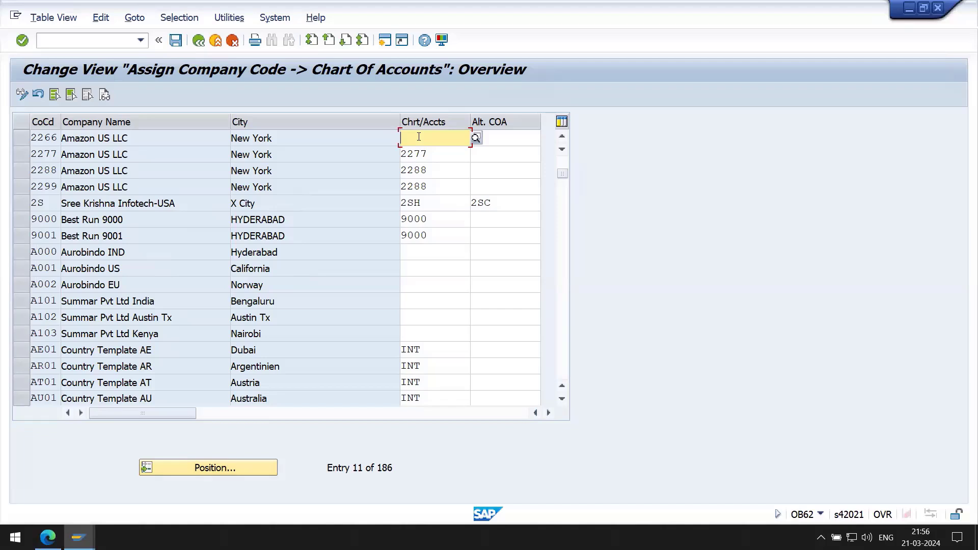
pyautogui.click(496, 139)
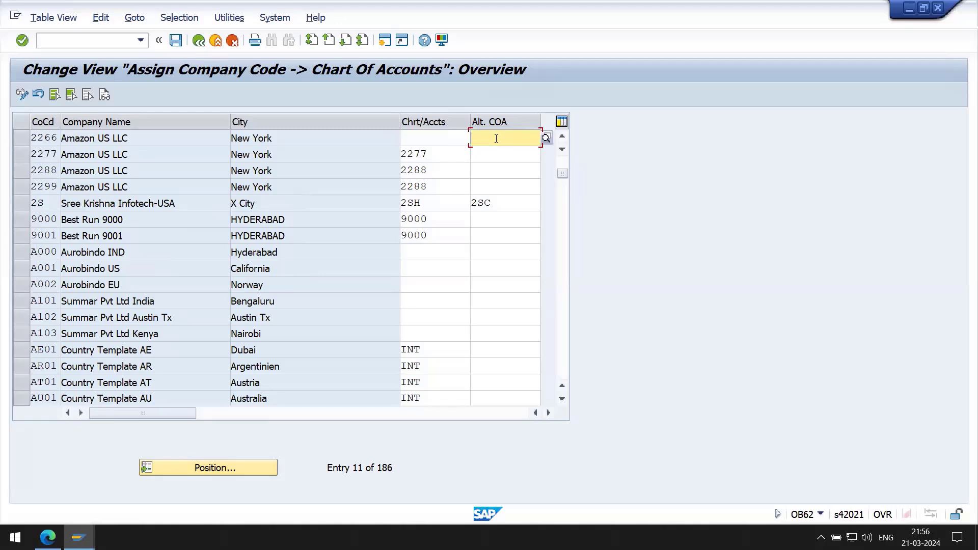
pyautogui.click(409, 137)
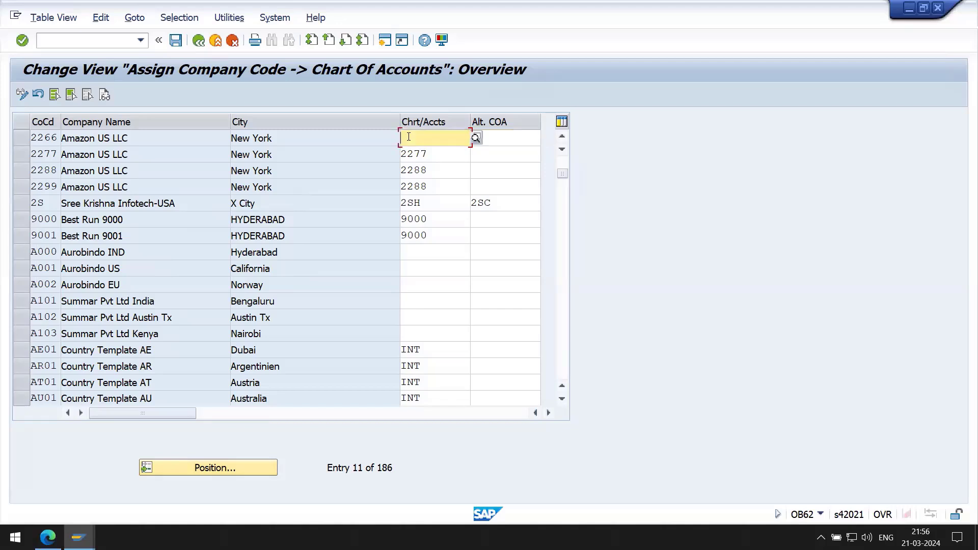
pyautogui.write('2266')
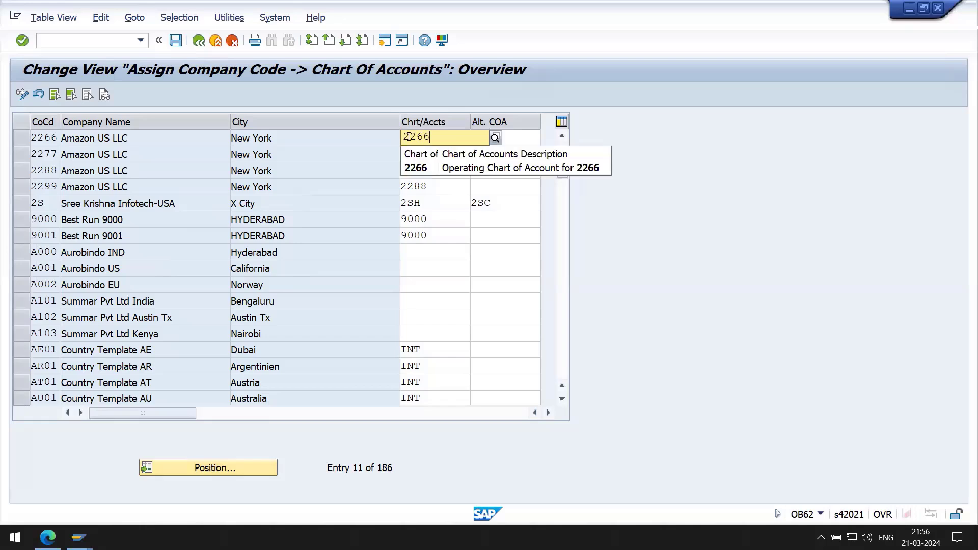
pyautogui.press('Return')
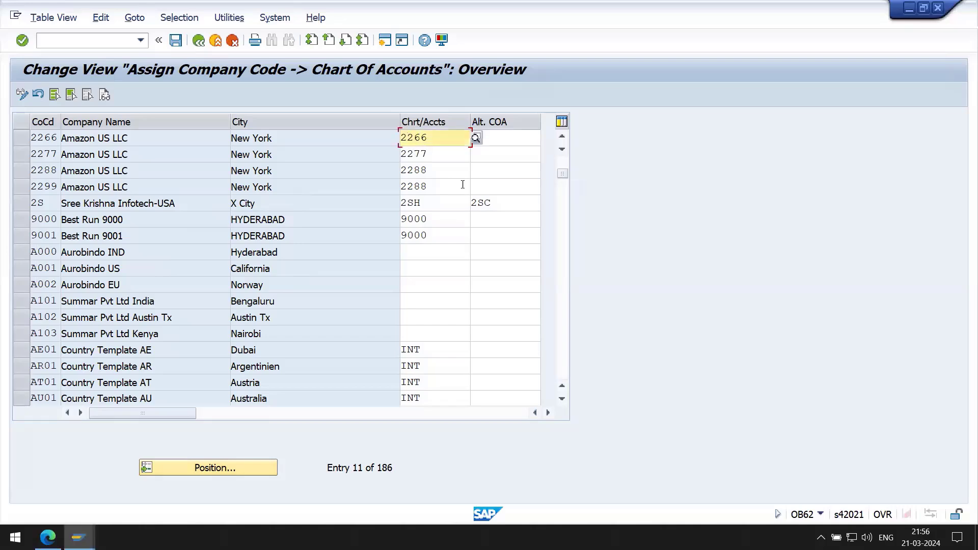
pyautogui.hotkey('ctrl', 's')
pyautogui.press('Return')
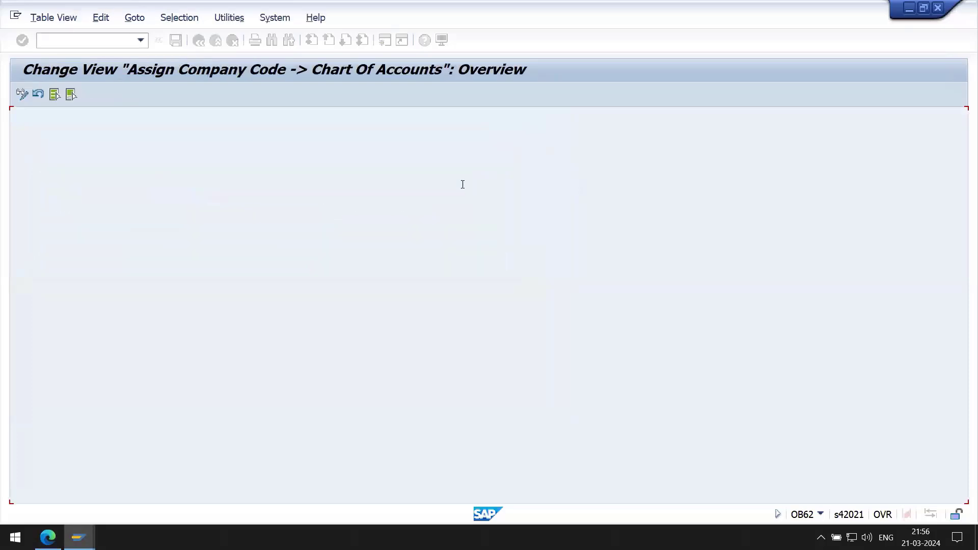
pyautogui.click(199, 43)
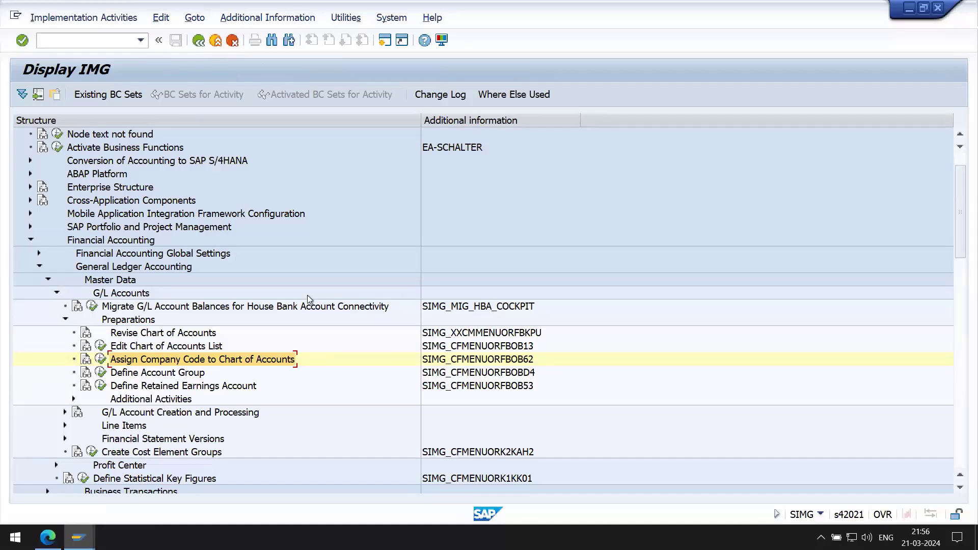
# Switch to the Word notes and go to the LIAB row of the account group table under Step 4.3.
pyautogui.moveTo(306, 5)
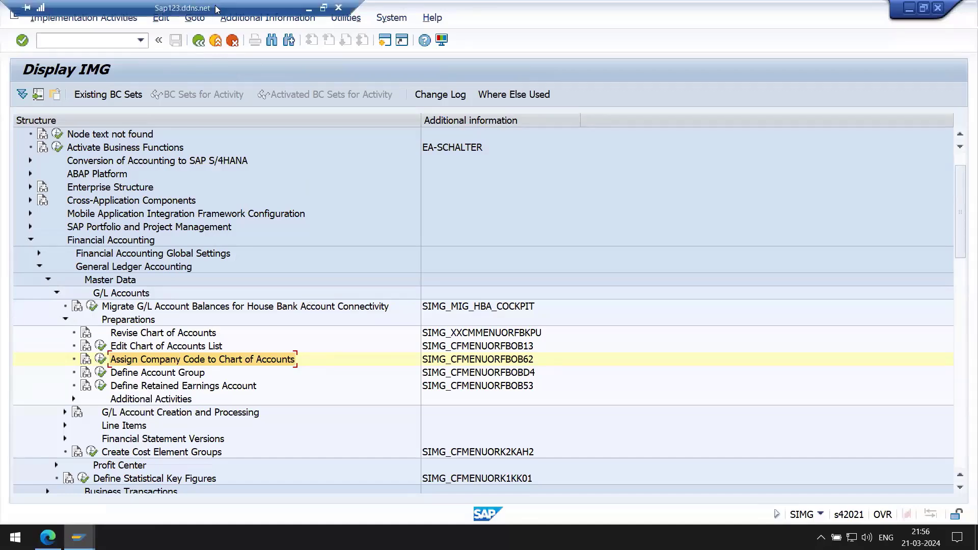
pyautogui.click(309, 9)
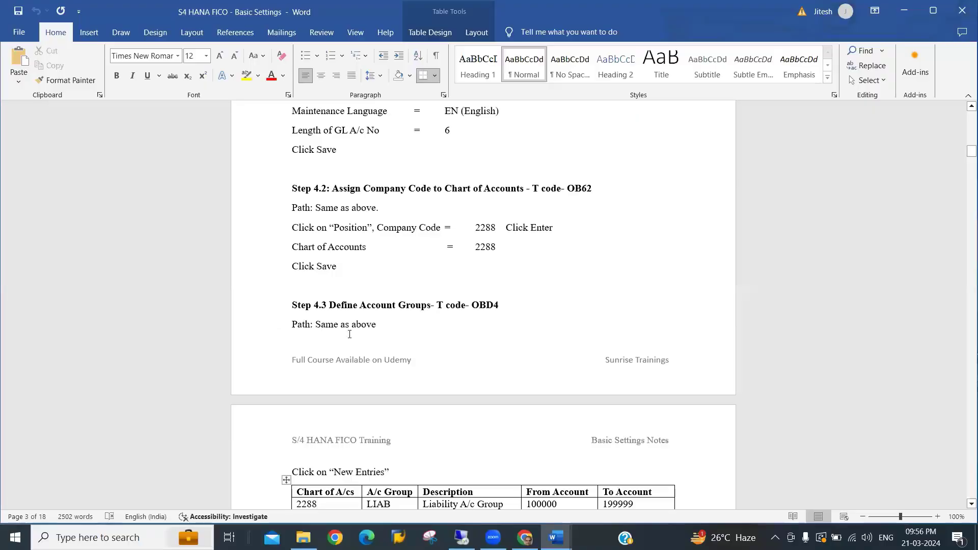
pyautogui.scroll(-3, 379, 323)
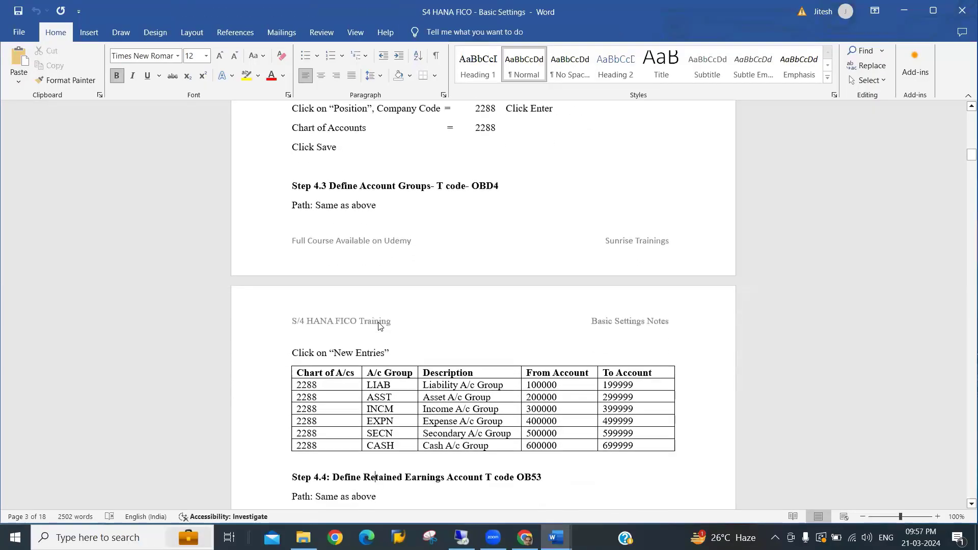
pyautogui.press('Up')
pyautogui.press('Up')
pyautogui.press('Up')
pyautogui.press('Up')
pyautogui.press('Up')
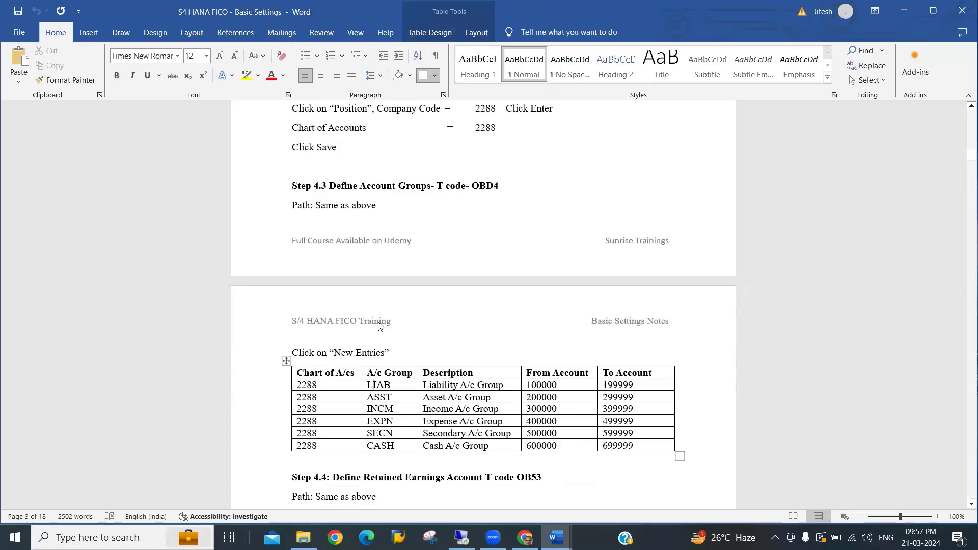
pyautogui.press('Left')
pyautogui.press('Left')
pyautogui.press('Left')
pyautogui.press('Left')
pyautogui.press('Left')
pyautogui.press('Left')
pyautogui.hotkey('shift', 'Down')
pyautogui.hotkey('shift', 'Down')
pyautogui.hotkey('shift', 'Down')
pyautogui.hotkey('shift', 'Down')
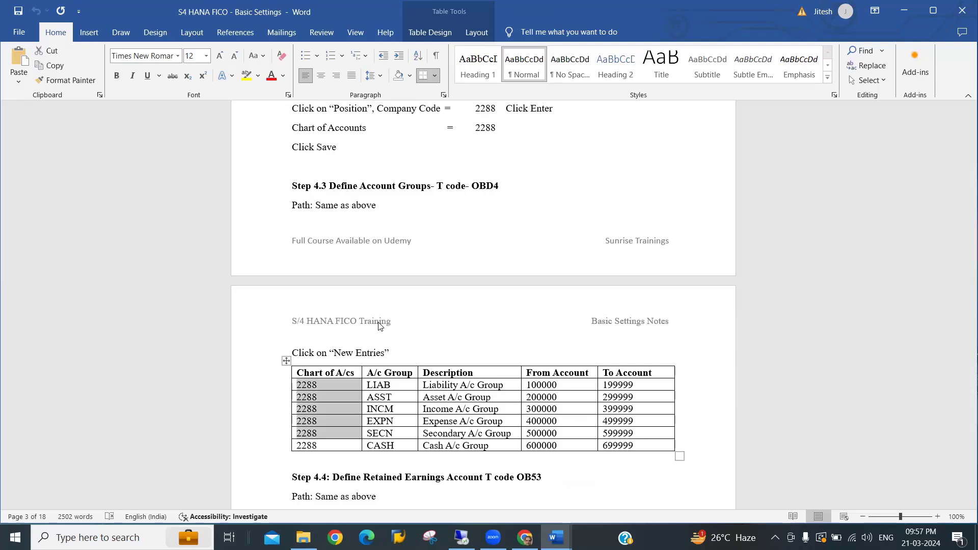
# Copy the table's A/c Group, Description, From Account and To Account cells for LIAB through CASH and switch back to SAP.
pyautogui.press('Right')
pyautogui.press('Right')
pyautogui.hotkey('shift', 'Down')
pyautogui.hotkey('shift', 'Down')
pyautogui.hotkey('shift', 'Down')
pyautogui.hotkey('shift', 'Down')
pyautogui.hotkey('shift', 'Down')
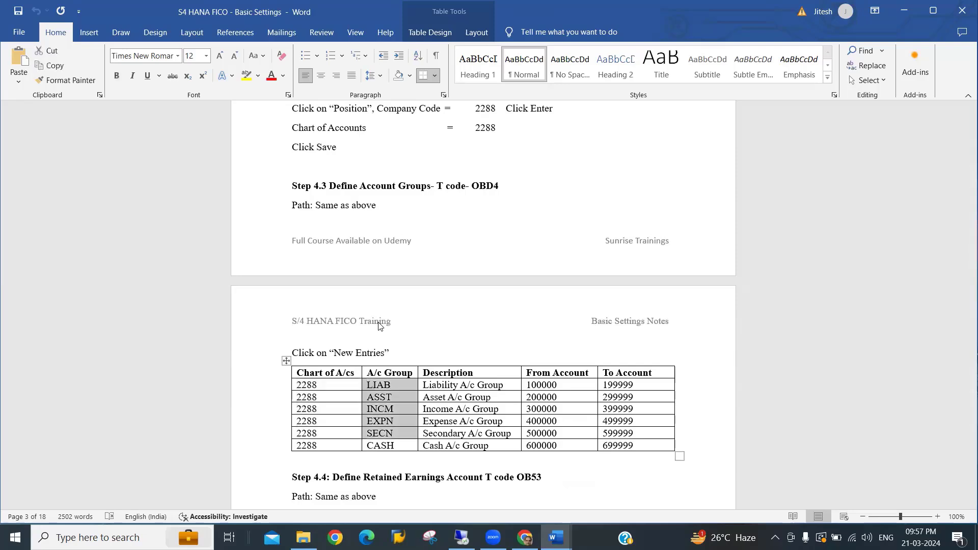
pyautogui.hotkey('shift', 'Right')
pyautogui.hotkey('shift', 'Right')
pyautogui.hotkey('shift', 'Right')
pyautogui.hotkey('ctrl', 'c')
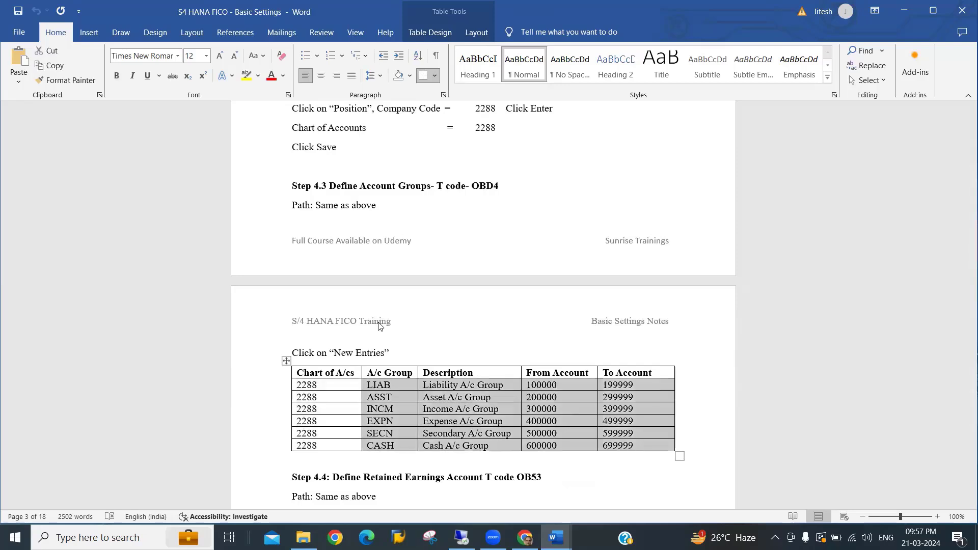
pyautogui.hotkey('alt', 'Tab')
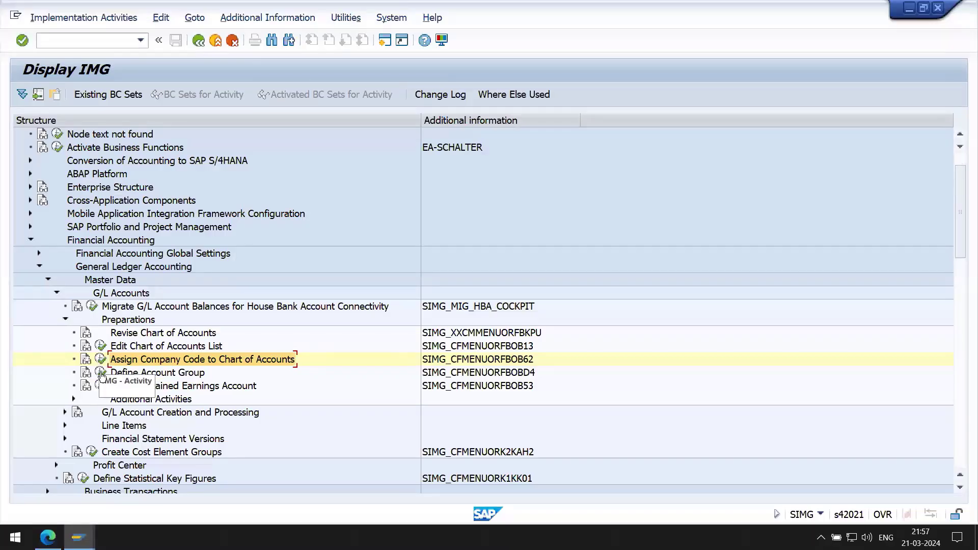
# Open Define Account Group and paste the copied account groups LIAB through CASH with names and number ranges as new entries.
pyautogui.click(102, 373)
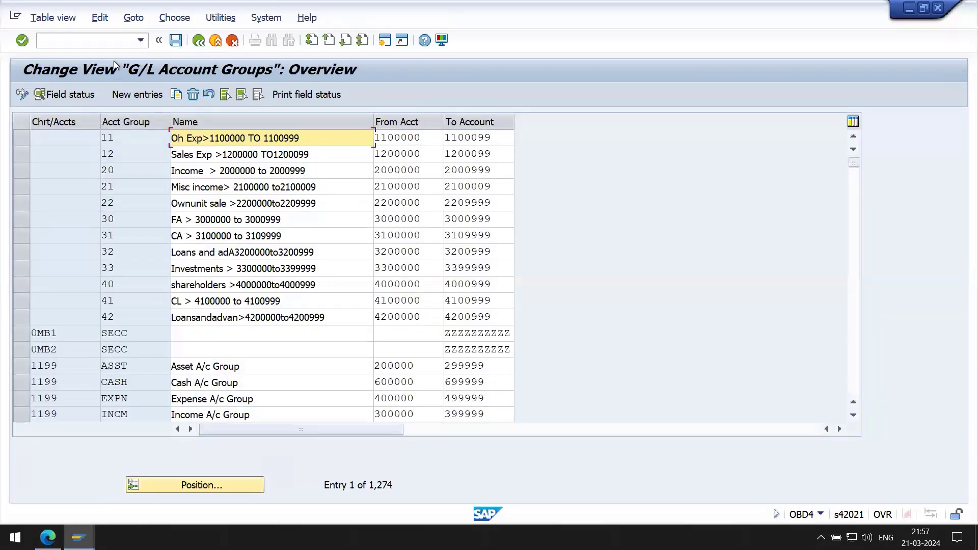
pyautogui.click(139, 96)
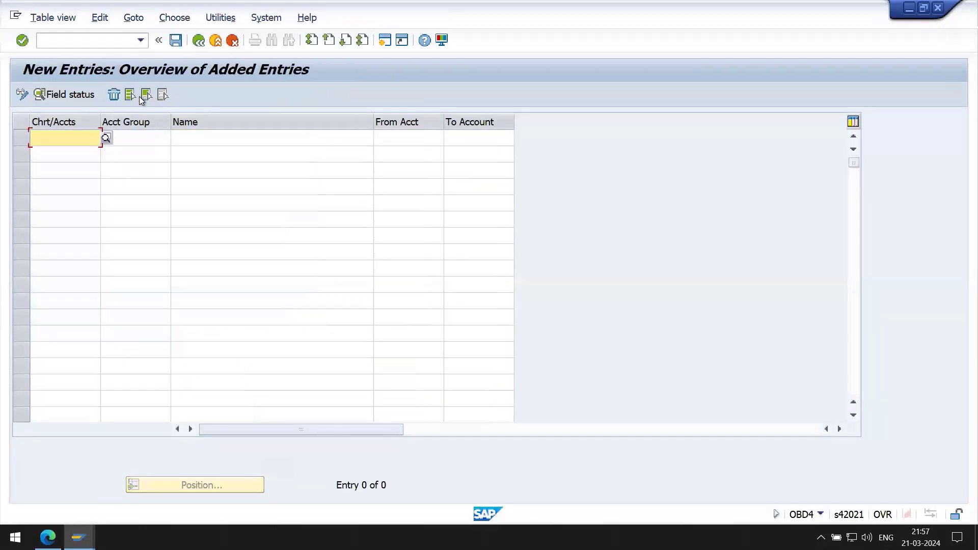
pyautogui.press('Tab')
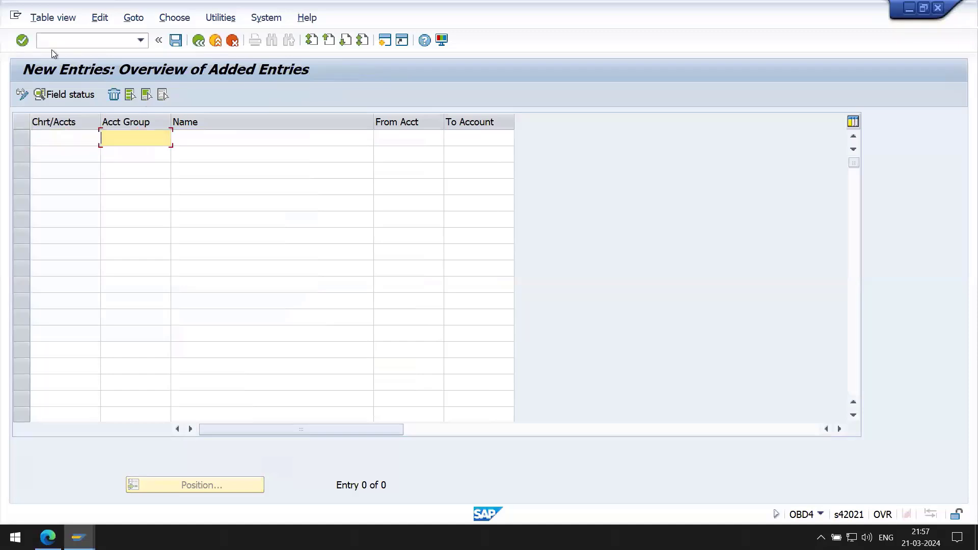
pyautogui.hotkey('ctrl', 'v')
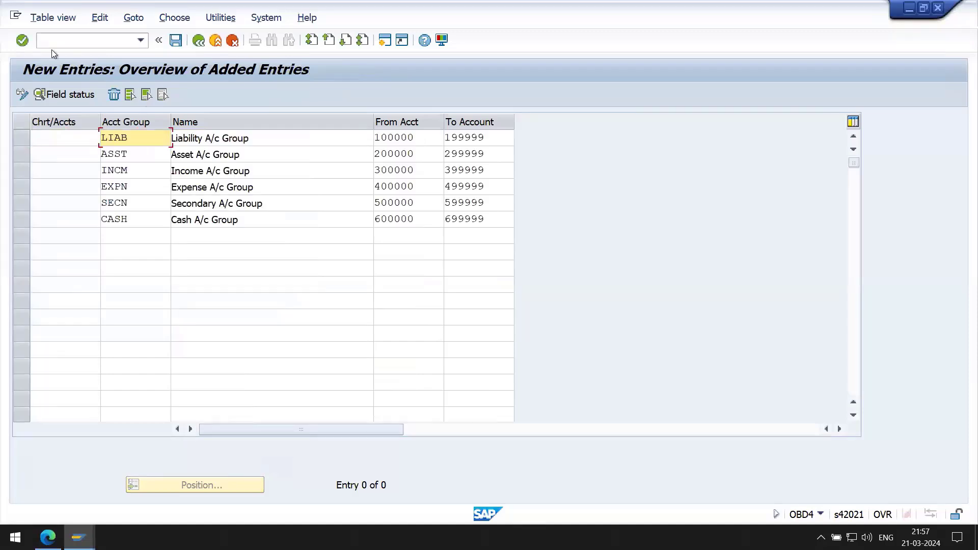
# Enter chart of accounts 2266 for the LIAB, ASST and INCM account group rows.
pyautogui.hotkey('shift', 'Tab')
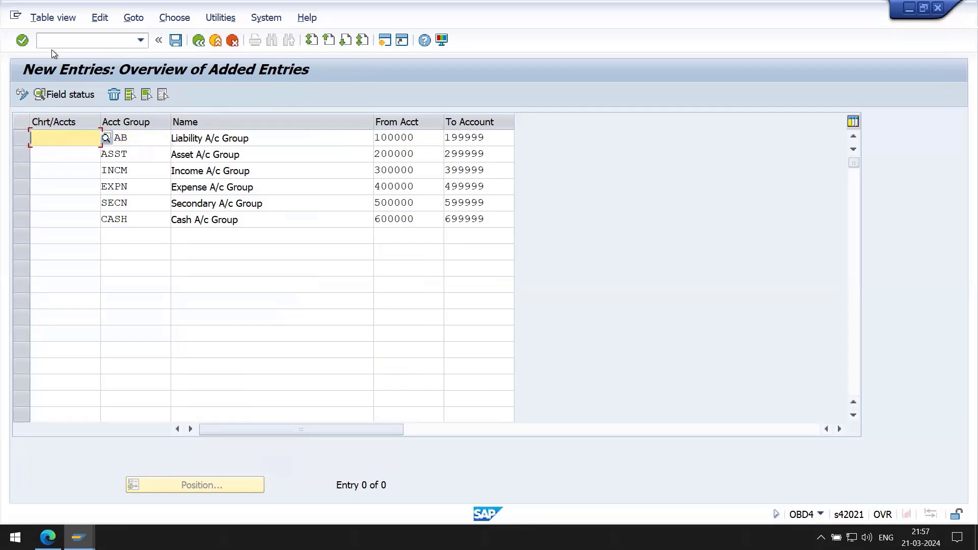
pyautogui.write('2266')
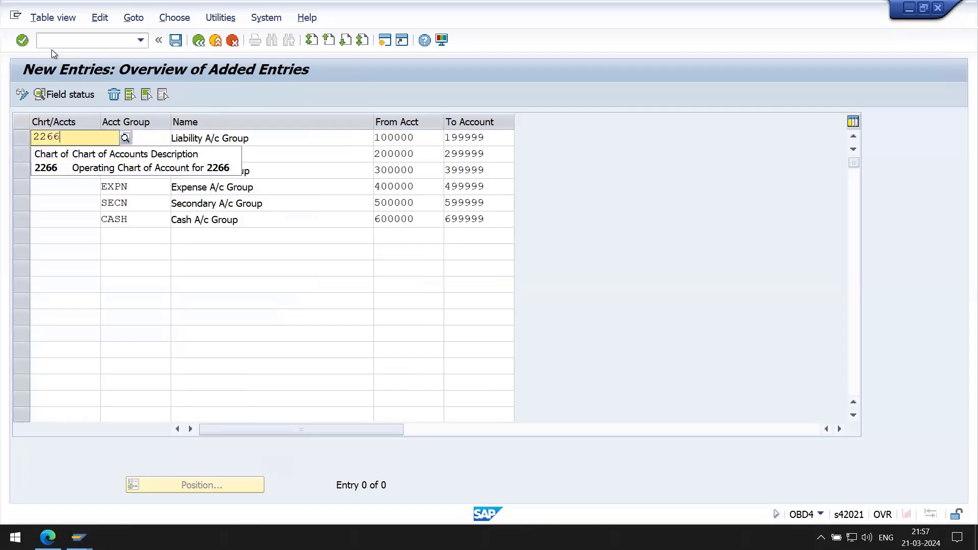
pyautogui.press('Tab')
pyautogui.press('Down')
pyautogui.hotkey('shift', 'Tab')
pyautogui.write('2')
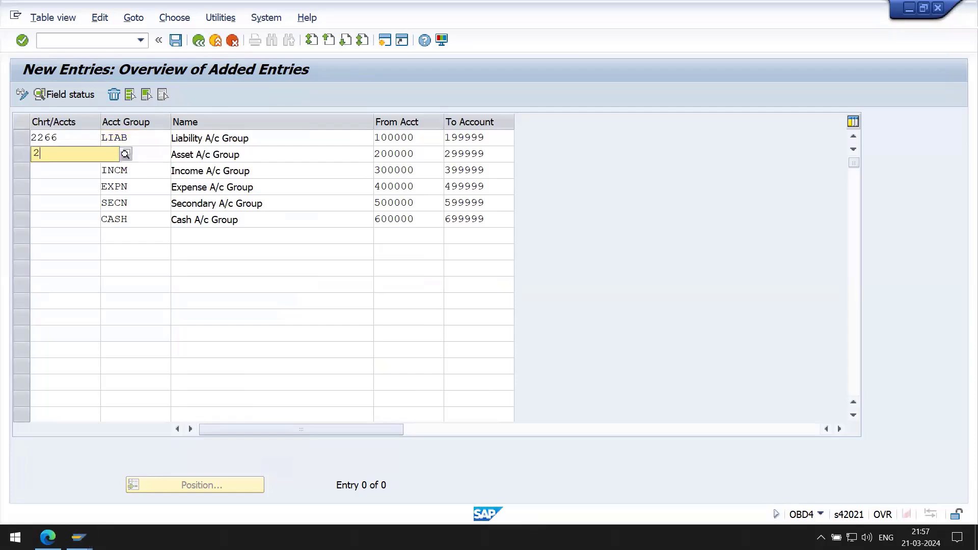
pyautogui.write('266')
pyautogui.press('Down')
pyautogui.press('Tab')
pyautogui.press('Down')
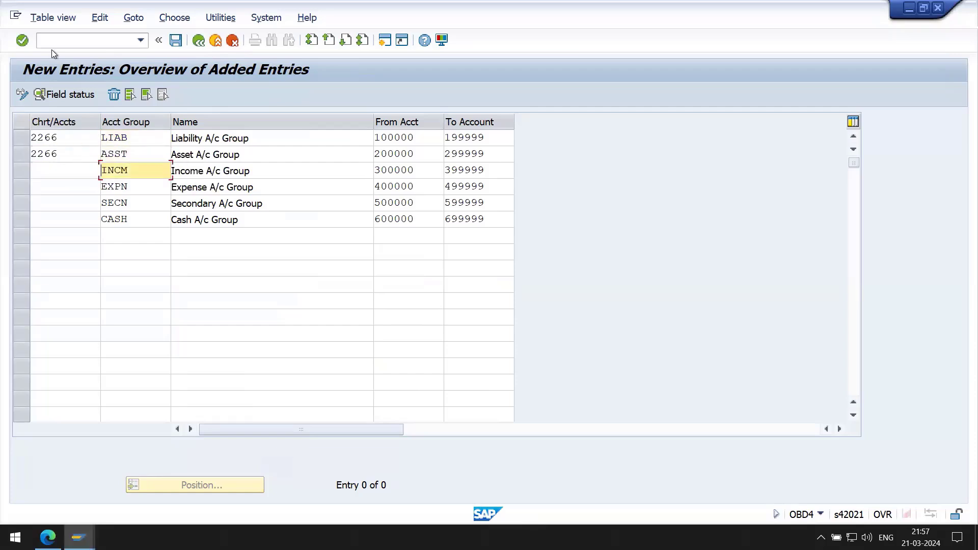
pyautogui.hotkey('shift', 'Tab')
pyautogui.write('2266')
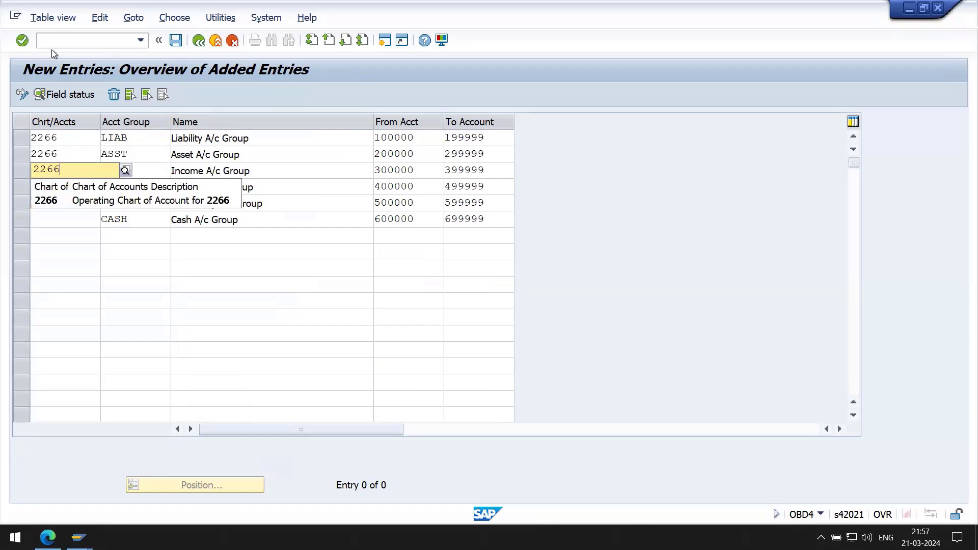
pyautogui.press('Down')
pyautogui.press('Tab')
# Enter chart of accounts 2266 for the EXPN, SECN and CASH account group rows.
pyautogui.press('Down')
pyautogui.hotkey('shift', 'Tab')
pyautogui.write('22')
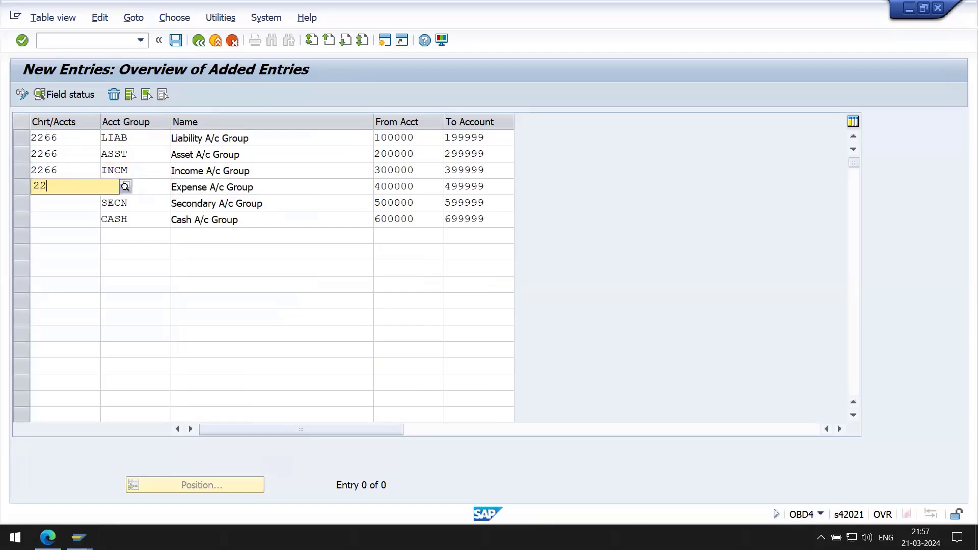
pyautogui.write('66')
pyautogui.press('Down')
pyautogui.press('Tab')
pyautogui.press('Down')
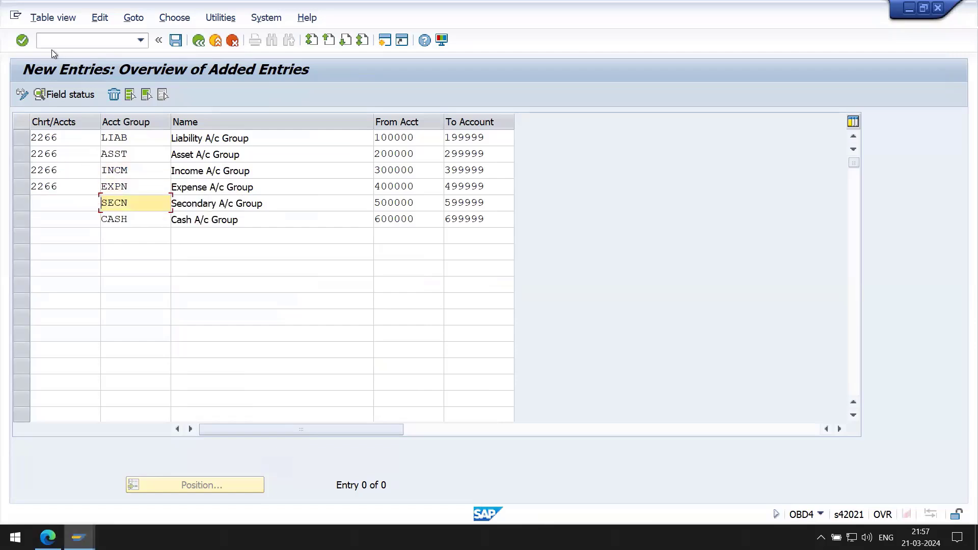
pyautogui.hotkey('shift', 'Tab')
pyautogui.write('2266')
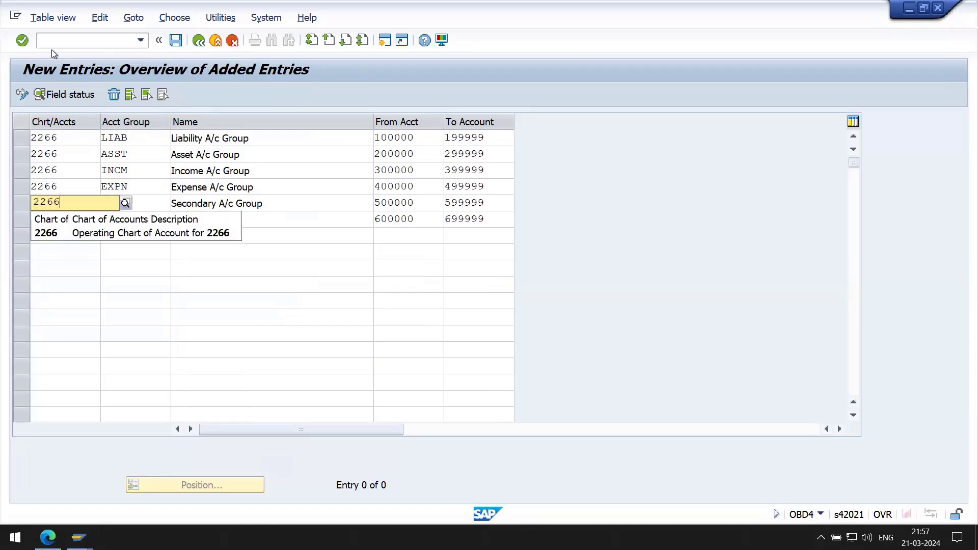
pyautogui.press('Down')
pyautogui.press('Tab')
pyautogui.press('Down')
pyautogui.hotkey('shift', 'Tab')
pyautogui.write('2266')
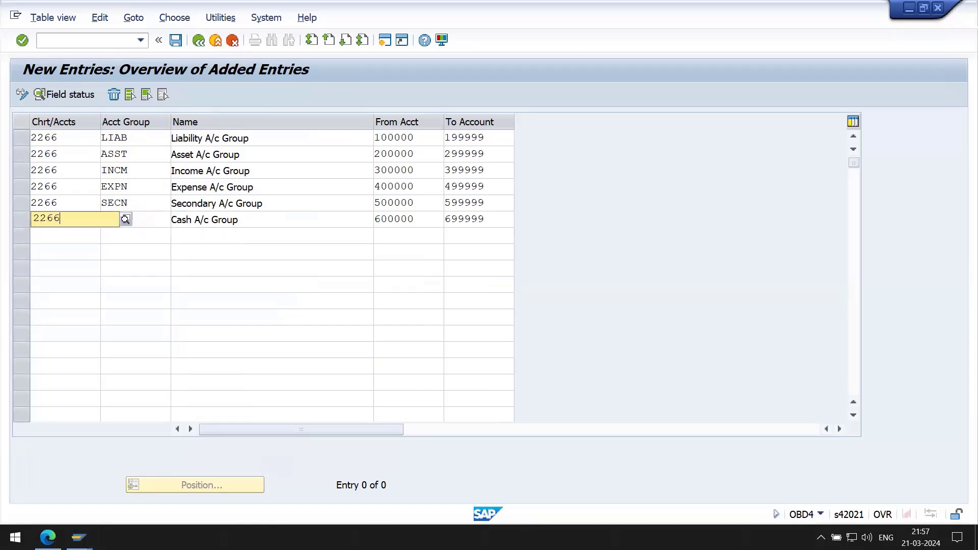
pyautogui.press('Down')
pyautogui.press('Return')
# Save the new account groups under customizing request A4HK900320 and leave the new entries.
pyautogui.press('Return')
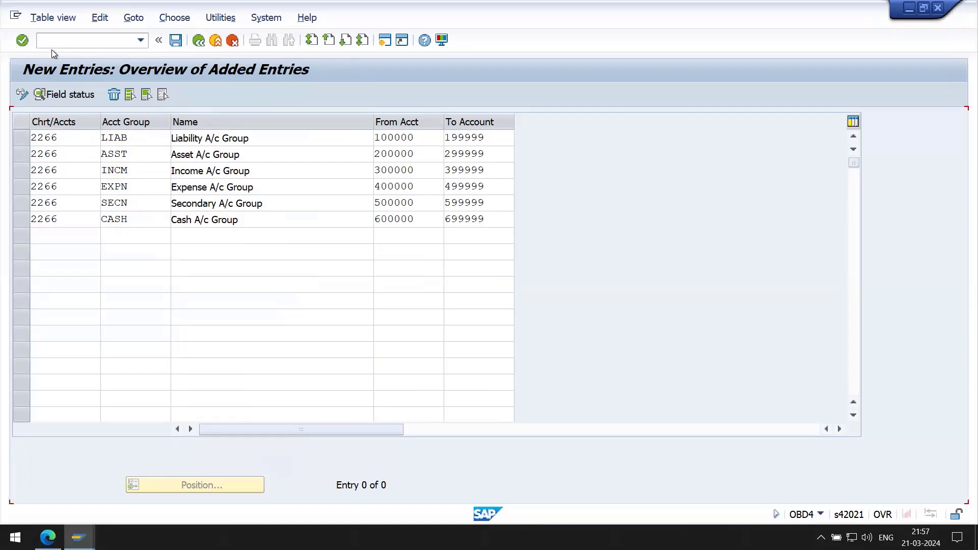
pyautogui.hotkey('ctrl', 's')
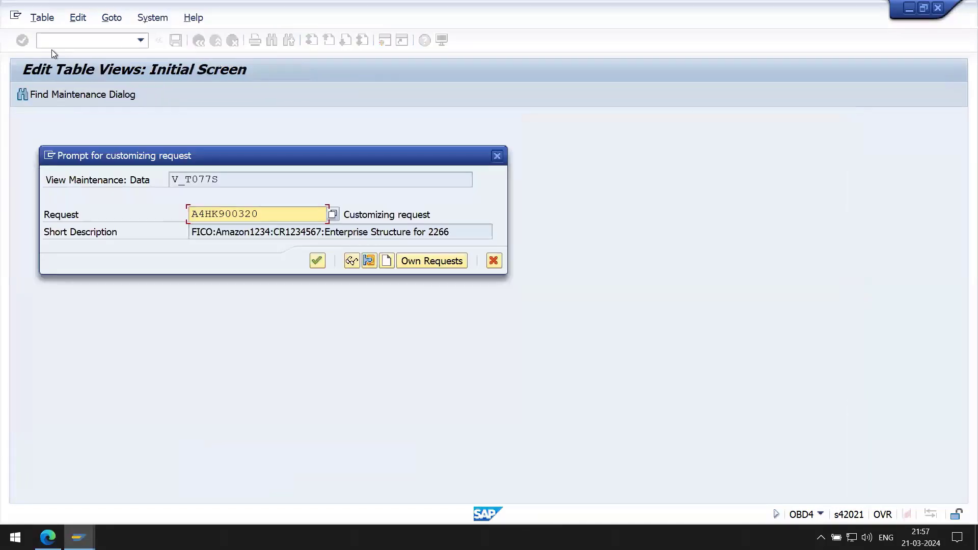
pyautogui.press('Return')
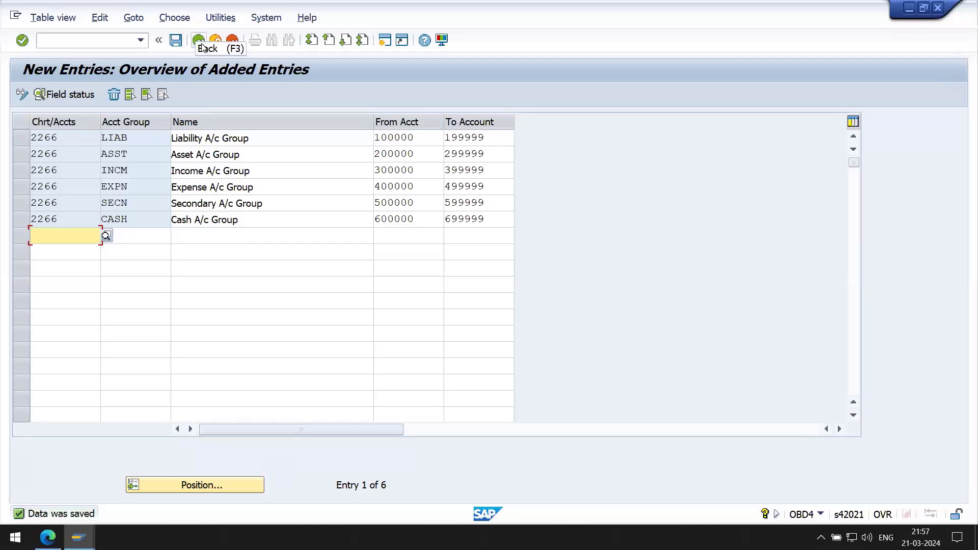
pyautogui.click(202, 45)
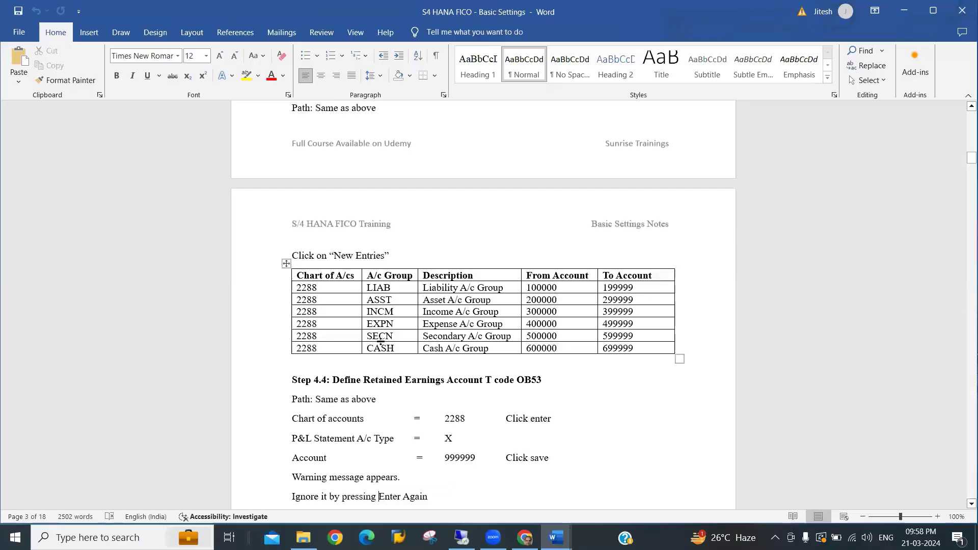
# Review Step 4.4, Define Retained Earnings Account (OB53), in the Word notes and switch back to SAP.
pyautogui.scroll(-2, 382, 341)
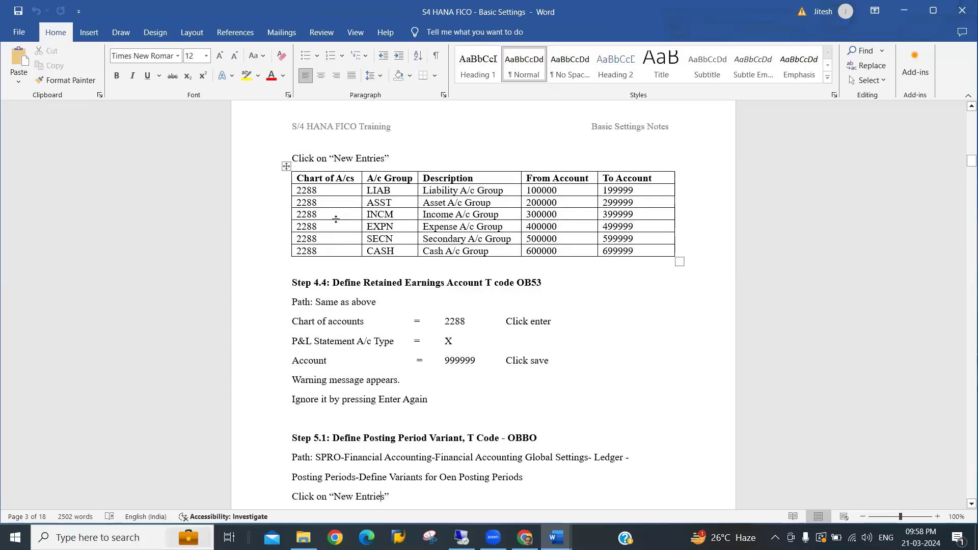
pyautogui.moveTo(315, 215); pyautogui.dragTo(308, 215)
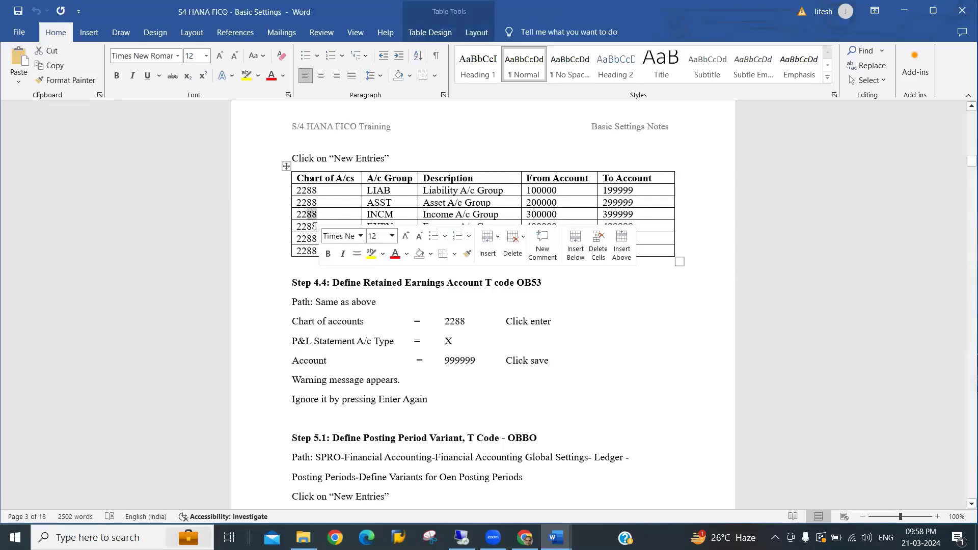
pyautogui.click(315, 226)
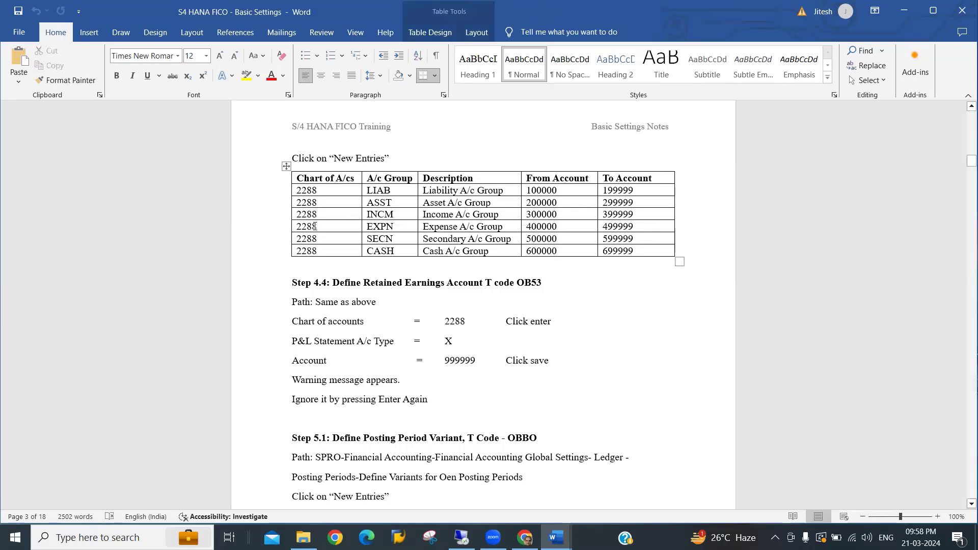
pyautogui.press('Down')
pyautogui.press('Down')
pyautogui.press('Down')
pyautogui.press('Down')
pyautogui.press('Down')
pyautogui.press('Down')
pyautogui.press('Down')
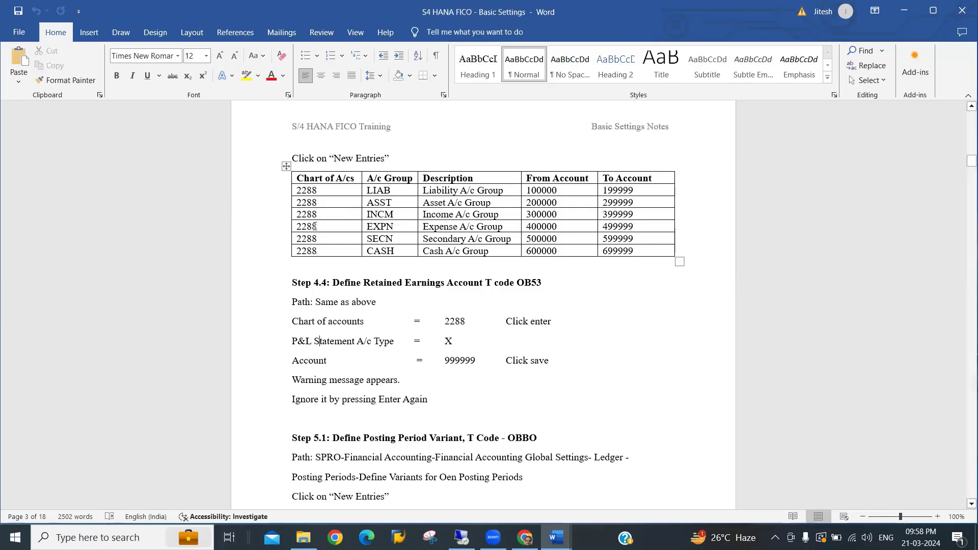
pyautogui.press('Down')
pyautogui.press('Down')
pyautogui.press('Down')
pyautogui.press('Down')
pyautogui.press('Down')
pyautogui.press('Up')
pyautogui.press('Up')
pyautogui.press('Up')
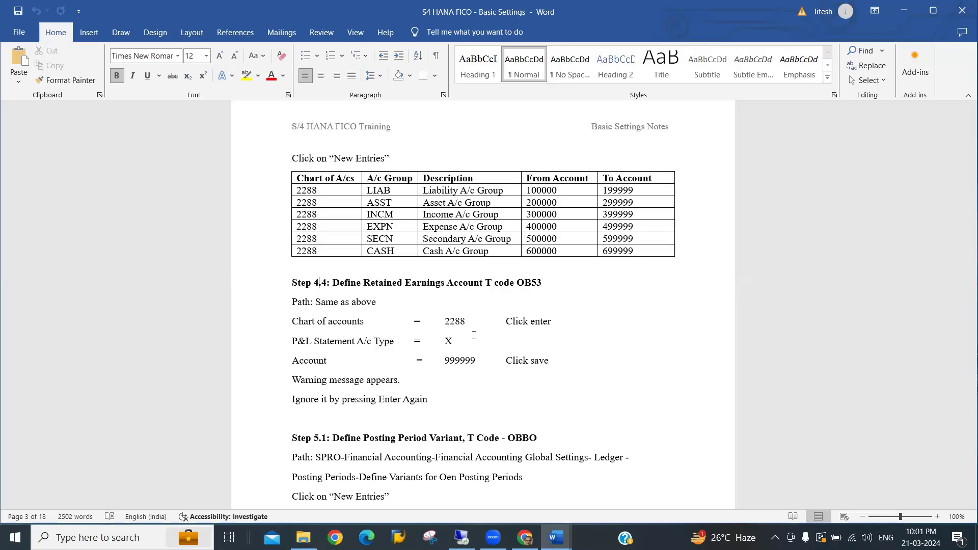
pyautogui.press('Down')
pyautogui.click(385, 282)
pyautogui.press('Down')
pyautogui.press('Up')
pyautogui.hotkey('alt', 'Tab')
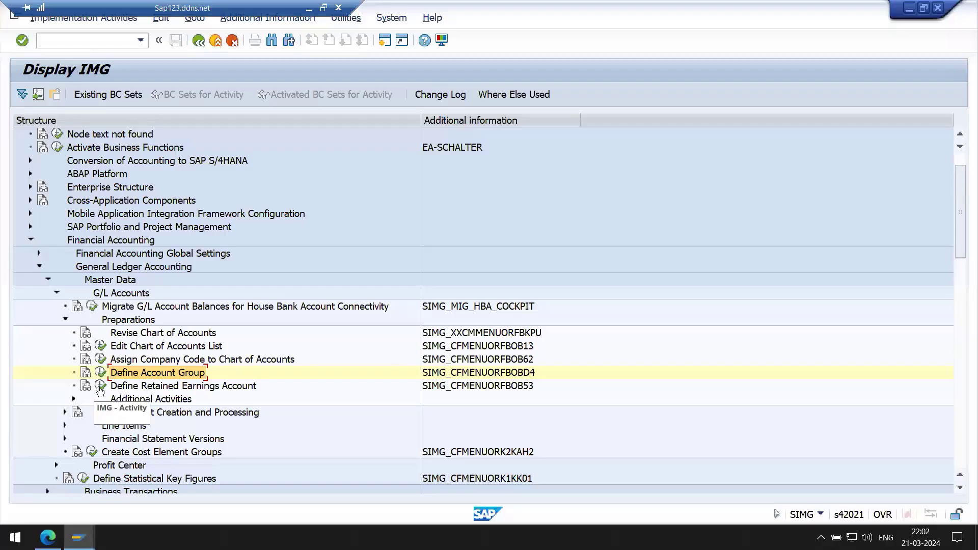
# Open the Define Retained Earnings Account activity for chart of accounts 2266 and check the chart and transaction in its header.
pyautogui.click(100, 387)
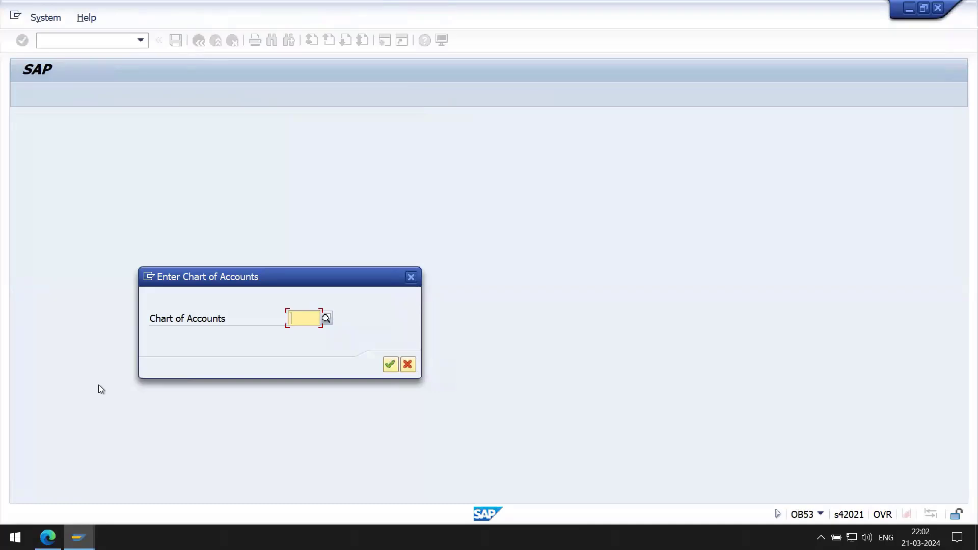
pyautogui.write('2266')
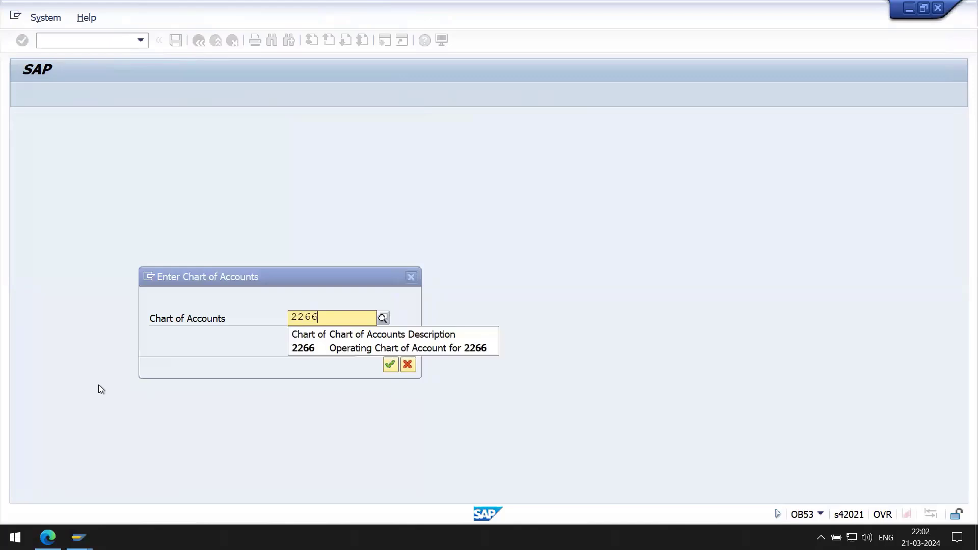
pyautogui.press('Down')
pyautogui.press('Return')
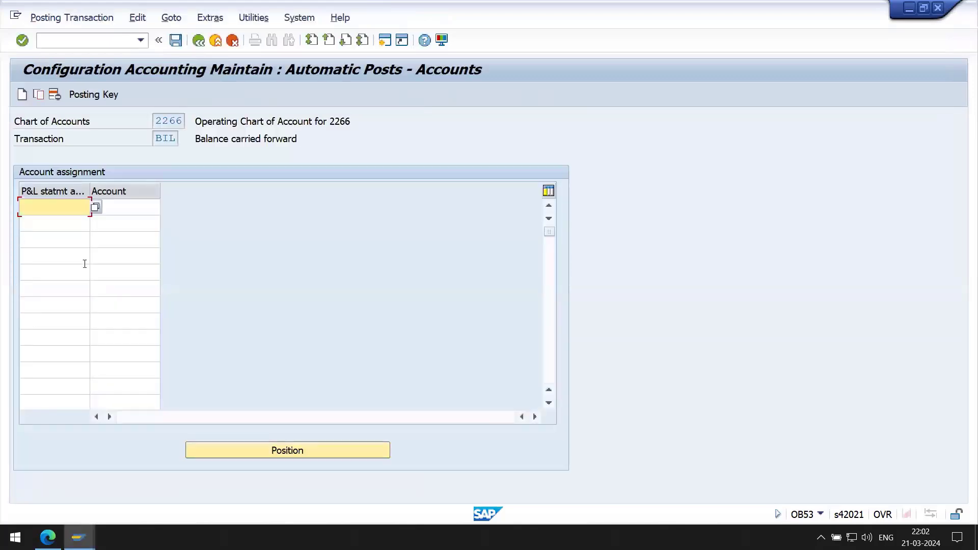
pyautogui.moveTo(156, 121); pyautogui.dragTo(242, 119)
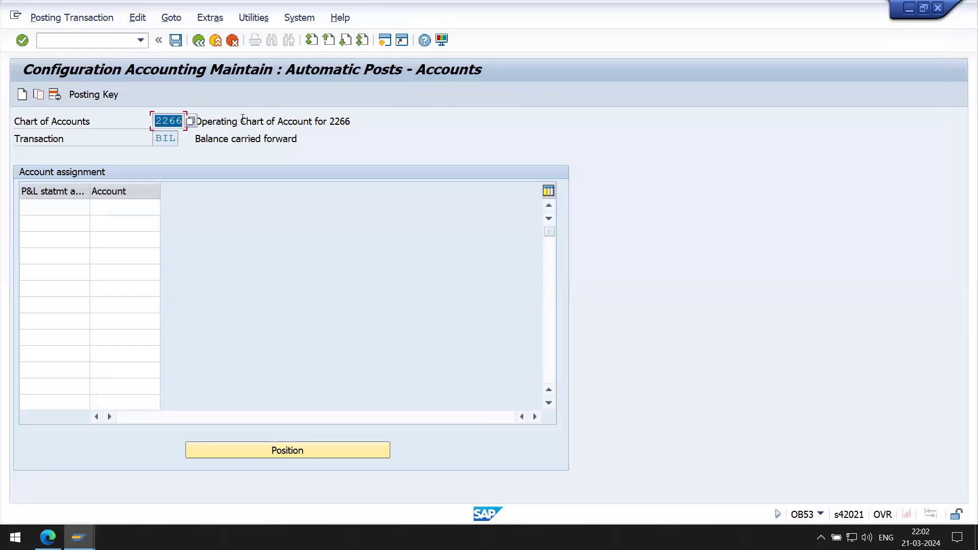
pyautogui.moveTo(158, 139); pyautogui.dragTo(317, 139)
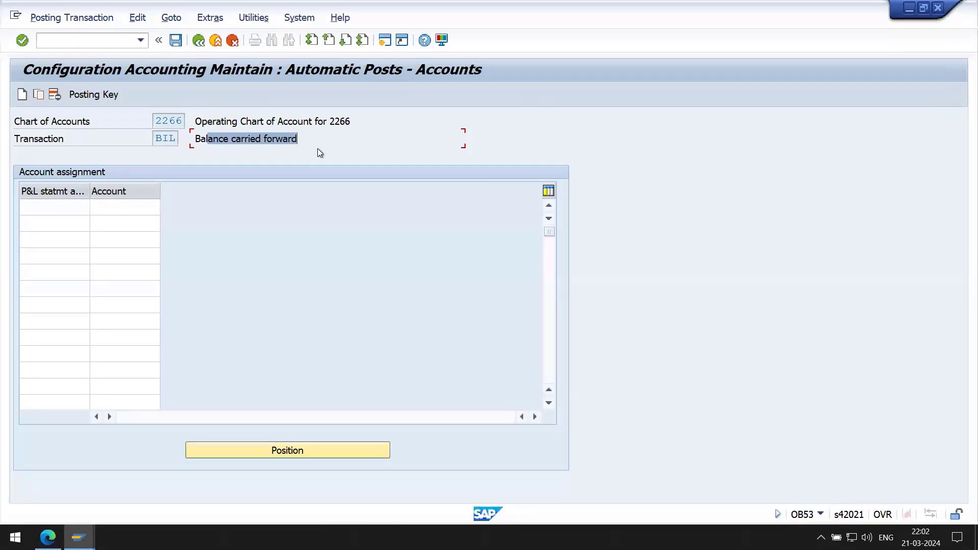
# Assign account 199999 to P&L statement account type X and accept the entry despite the account not existing yet.
pyautogui.click(74, 209)
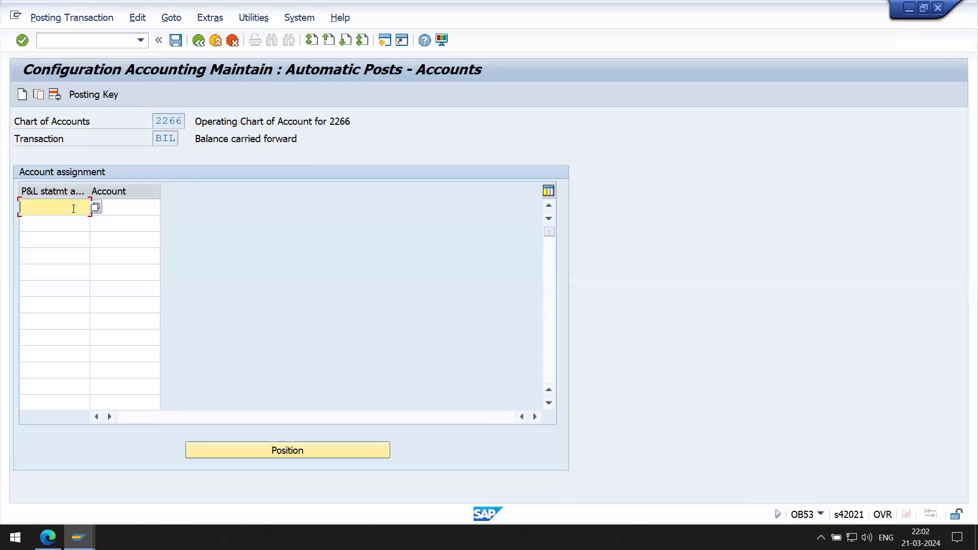
pyautogui.write('X')
pyautogui.press('Tab')
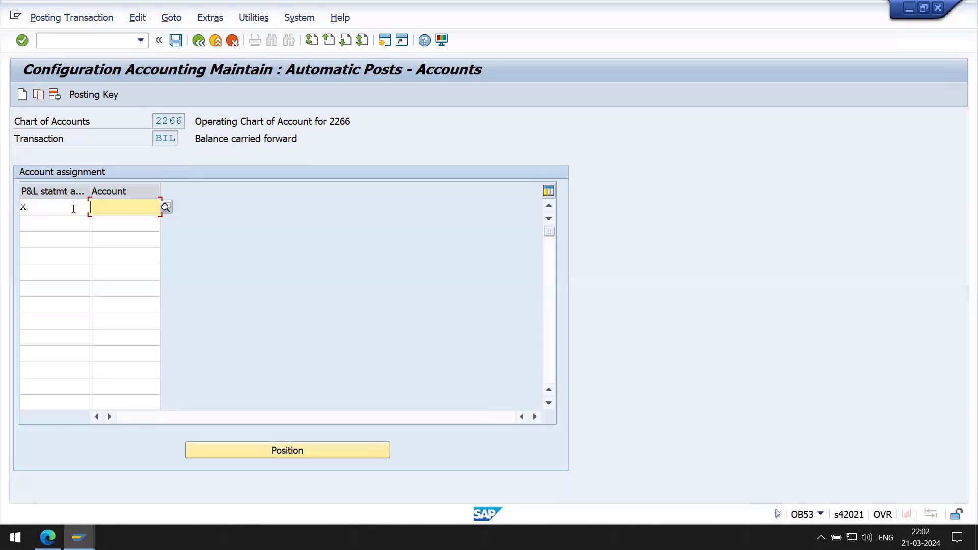
pyautogui.write('199999')
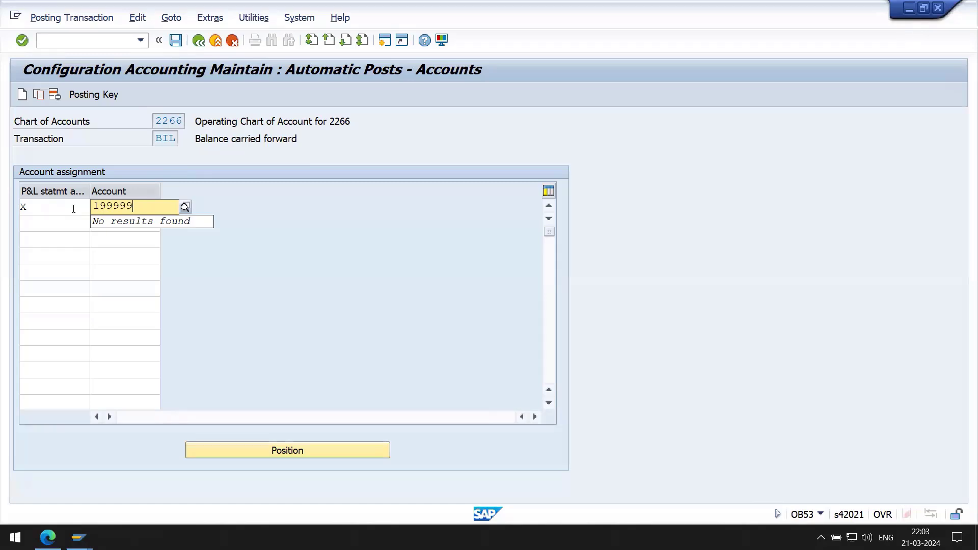
pyautogui.press('Return')
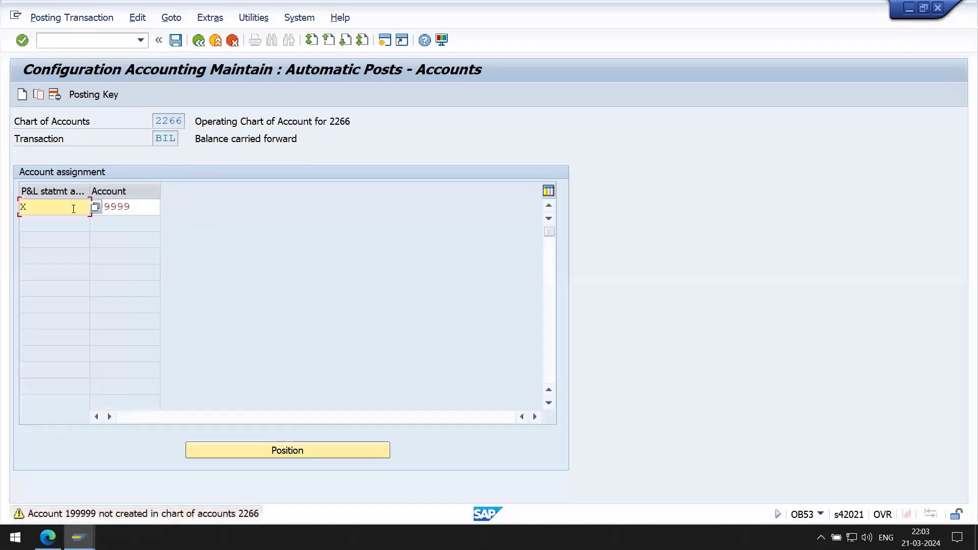
pyautogui.press('Return')
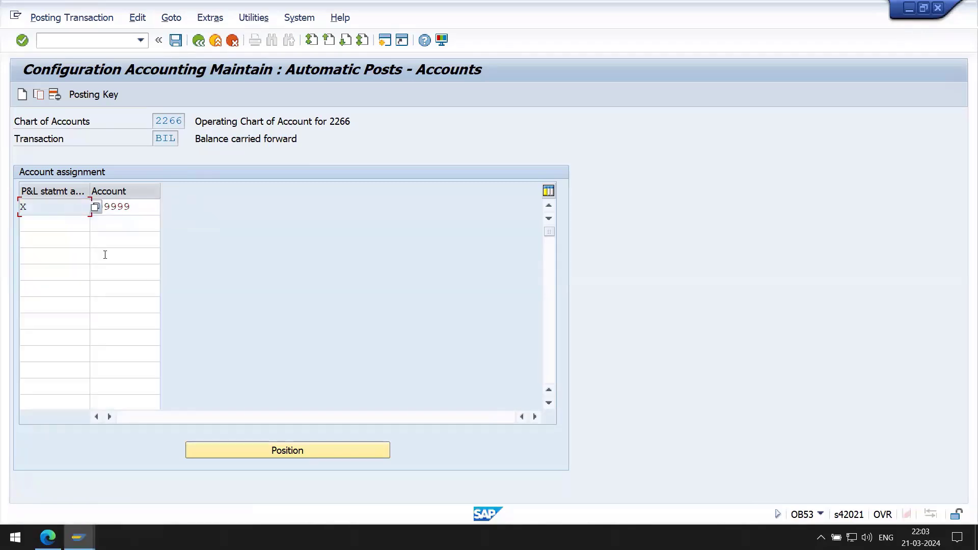
# Save the retained earnings account assignment and return to the IMG structure.
pyautogui.hotkey('ctrl', 's')
pyautogui.press('Return')
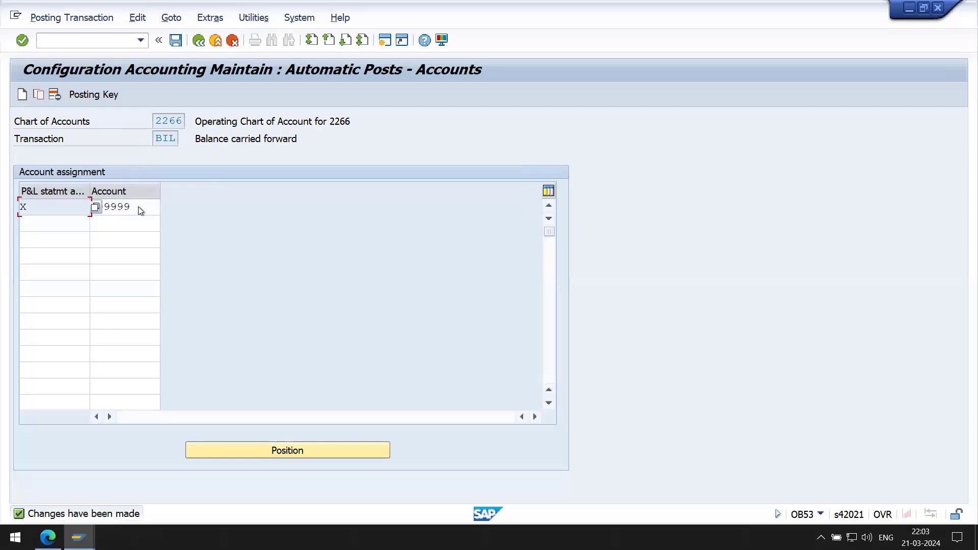
pyautogui.moveTo(139, 207); pyautogui.dragTo(112, 206)
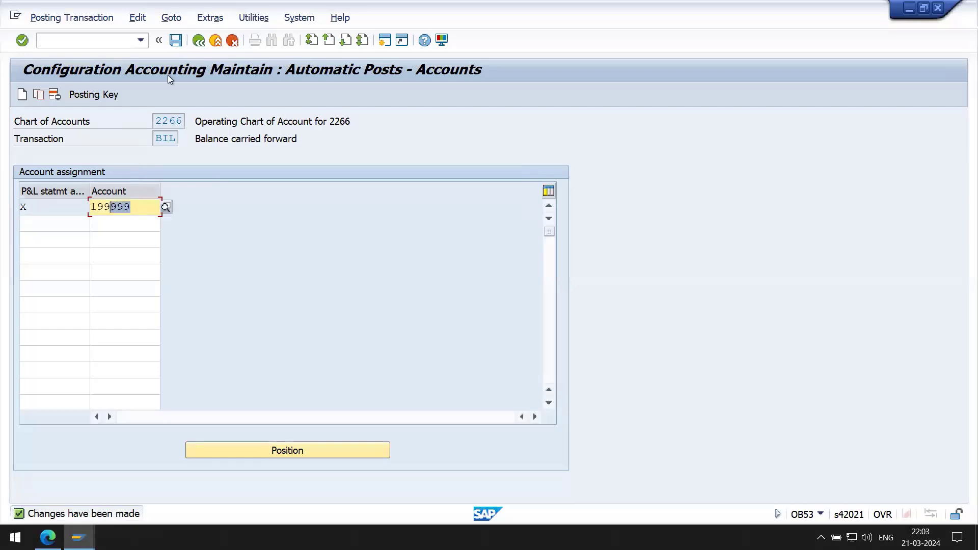
pyautogui.click(200, 43)
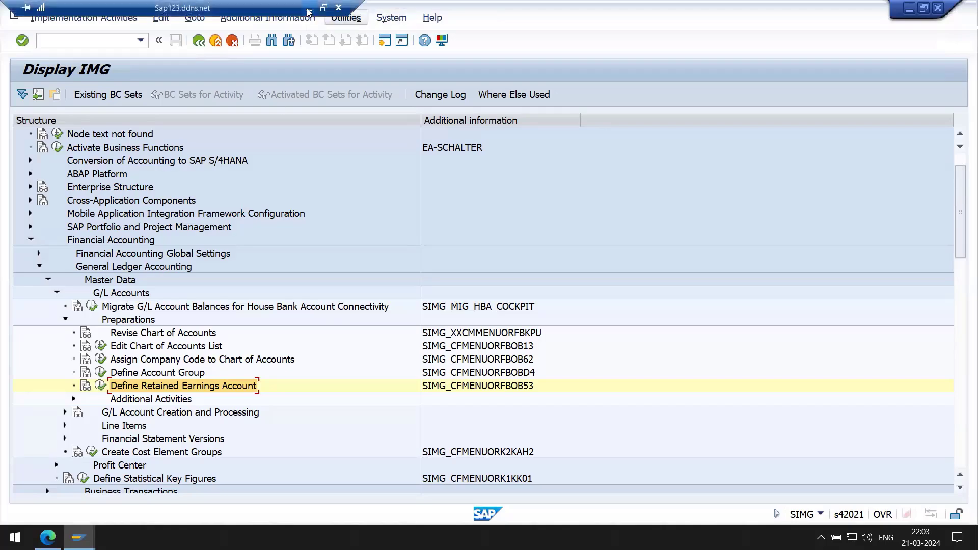
# Switch to the Word notes and go to the instructions of Step 5.1, Define Posting Period Variant (OBBO).
pyautogui.click(308, 9)
pyautogui.click(361, 360)
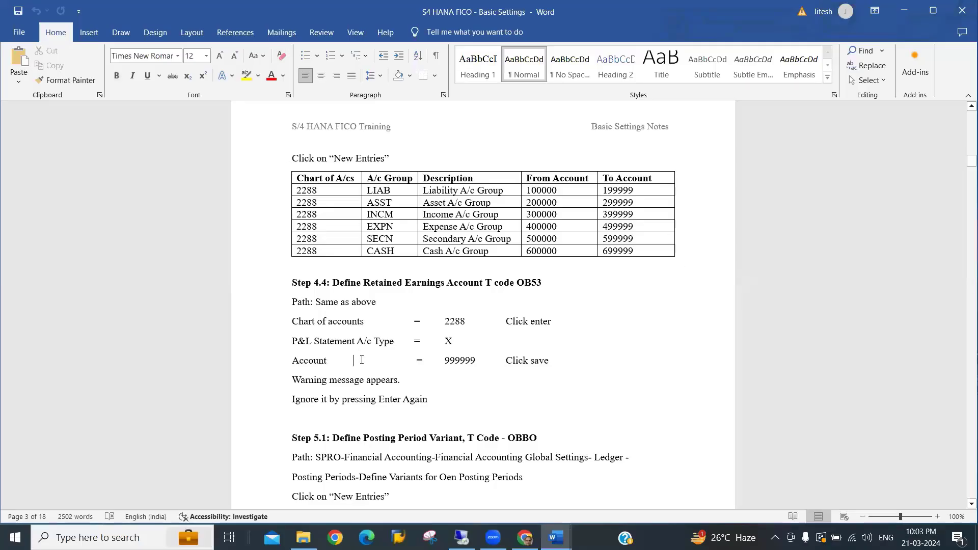
pyautogui.press('Down')
pyautogui.press('Down')
pyautogui.press('Down')
pyautogui.press('Down')
pyautogui.press('Down')
pyautogui.press('Down')
pyautogui.press('Down')
pyautogui.press('Down')
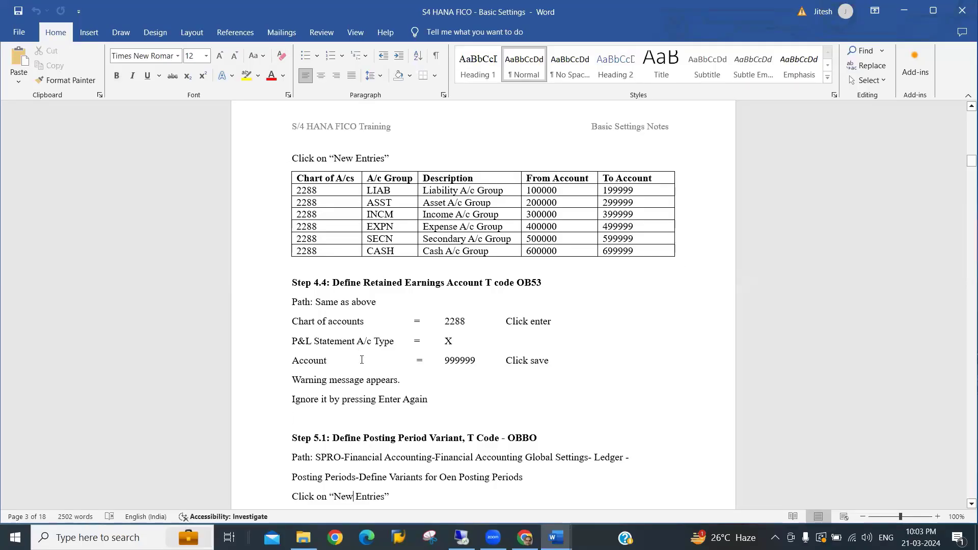